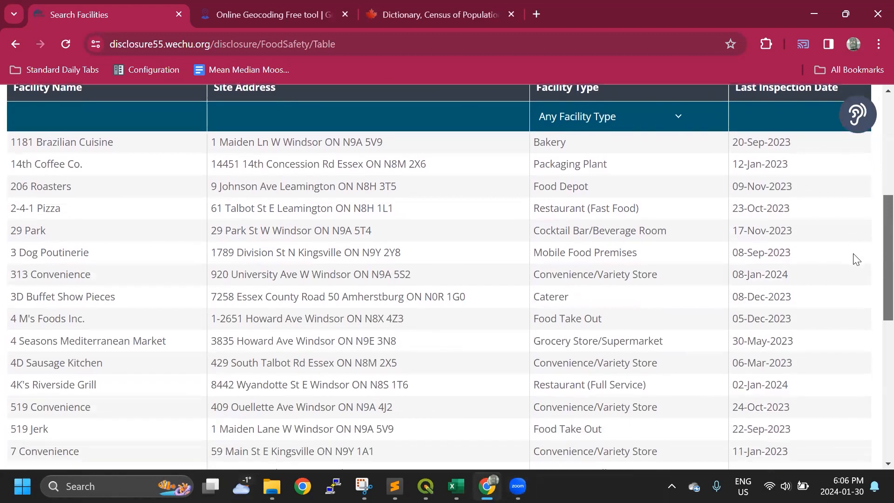
- Examine the unfiltered food safety facility table, its columns and its page links
{"action": "scroll", "coordinate": [857, 264], "scroll_direction": "down", "scroll_amount": 10}
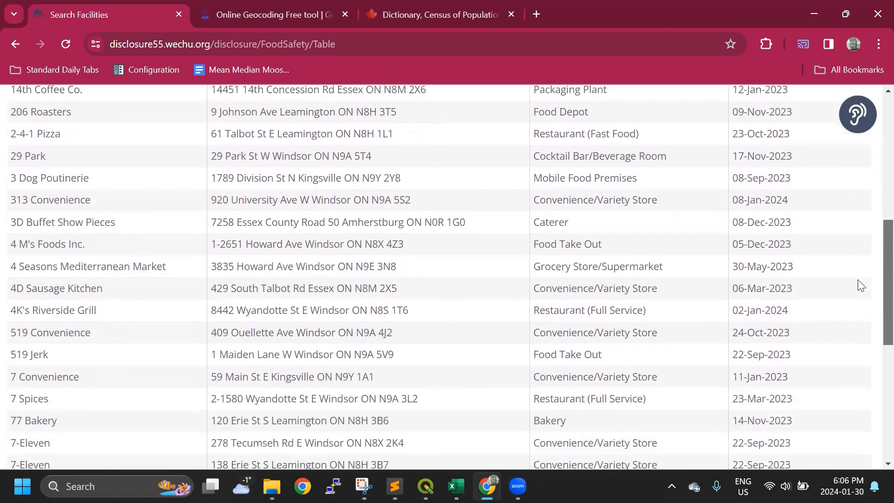
{"action": "scroll", "coordinate": [871, 380], "scroll_direction": "up", "scroll_amount": 1}
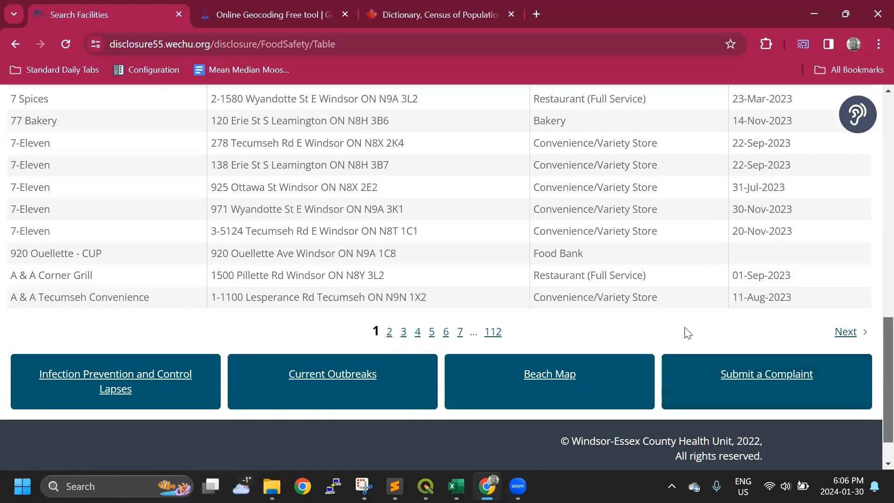
{"action": "scroll", "coordinate": [873, 317], "scroll_direction": "up", "scroll_amount": 3}
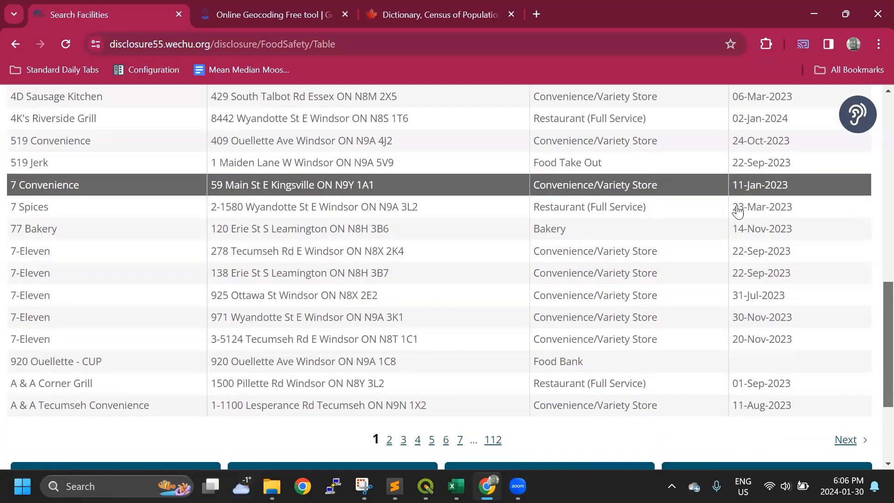
{"action": "scroll", "coordinate": [875, 325], "scroll_direction": "up", "scroll_amount": 6}
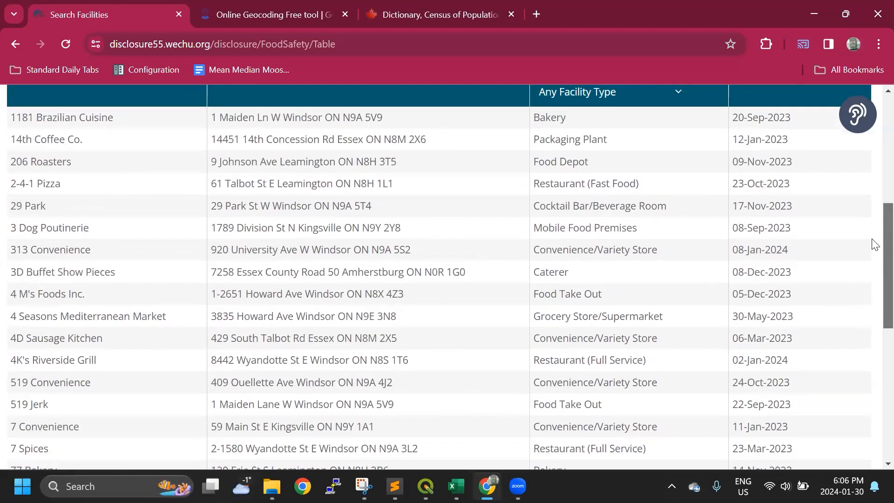
{"action": "scroll", "coordinate": [874, 240], "scroll_direction": "up", "scroll_amount": 1}
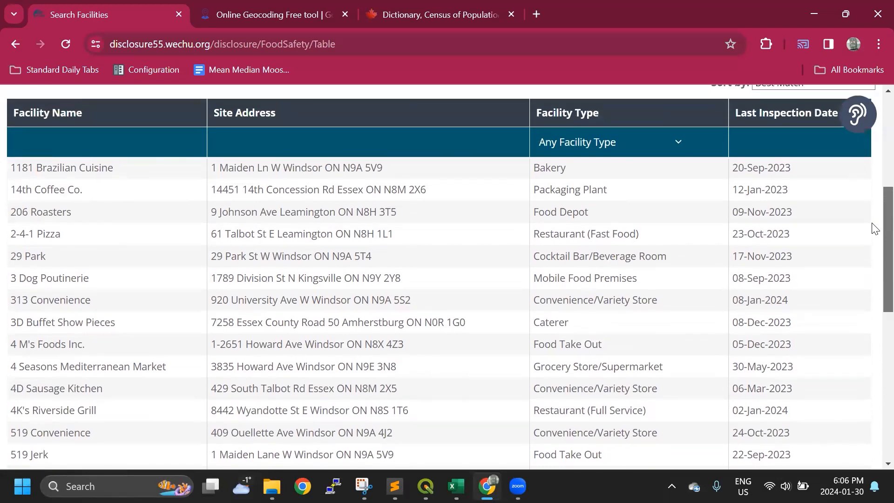
{"action": "scroll", "coordinate": [875, 228], "scroll_direction": "up", "scroll_amount": 5}
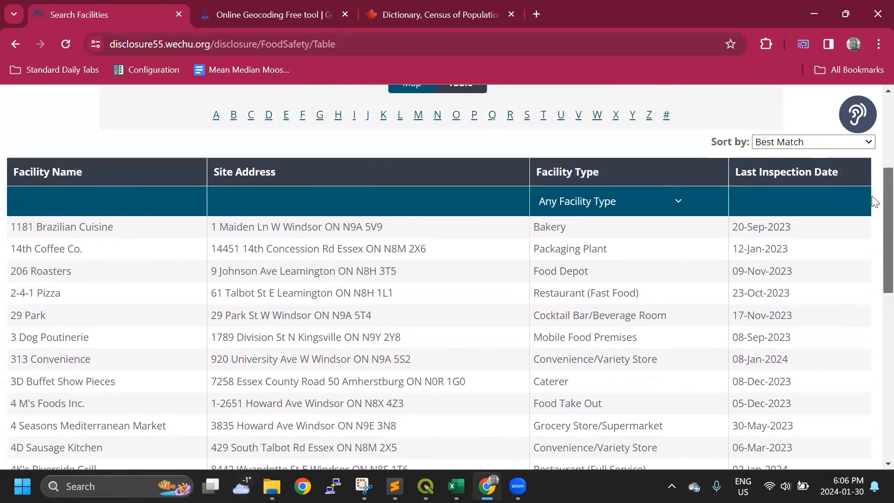
{"action": "scroll", "coordinate": [875, 132], "scroll_direction": "up", "scroll_amount": 1}
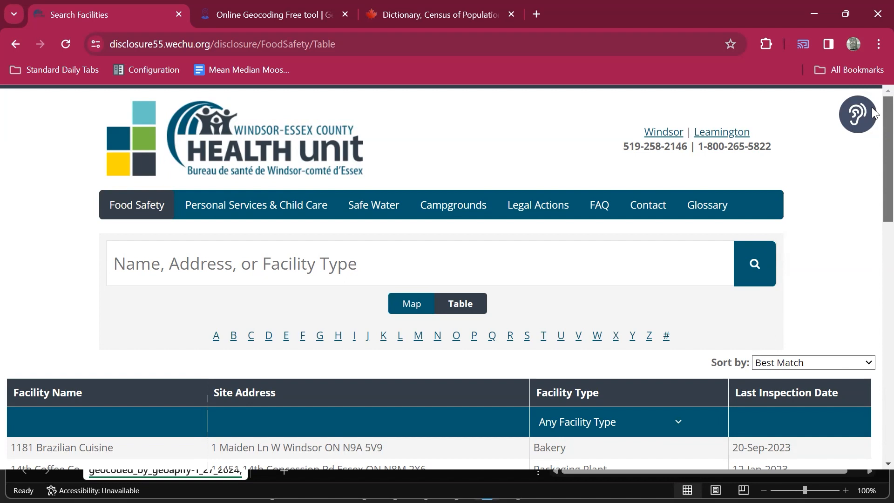
- Search the food safety facilities for "pizza" and accept the website's disclaimer
{"action": "left_click", "coordinate": [207, 274]}
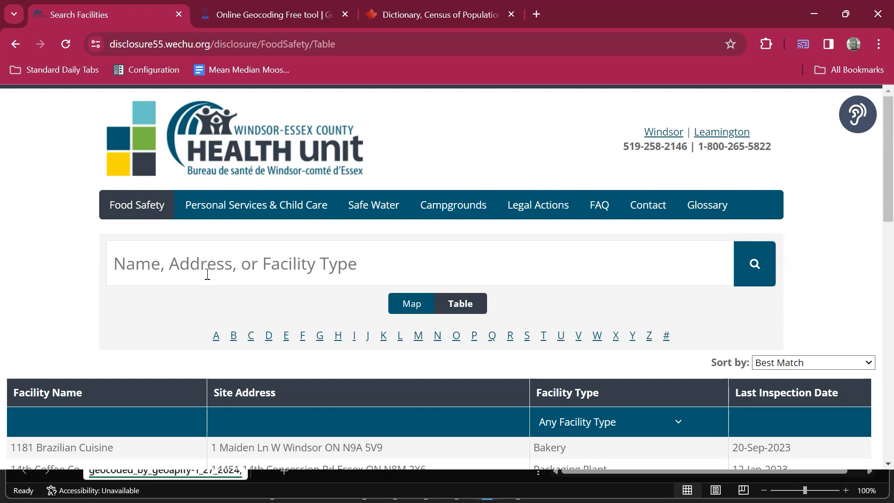
{"action": "type", "text": "pizza"}
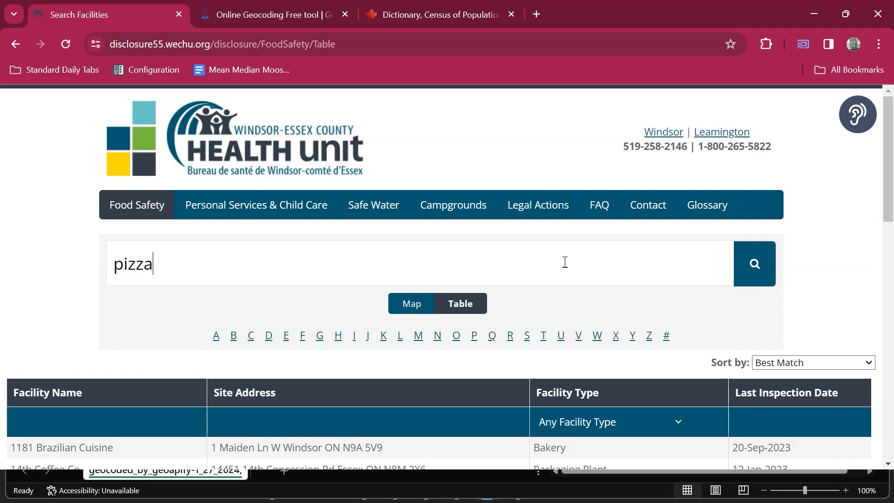
{"action": "left_click", "coordinate": [759, 276]}
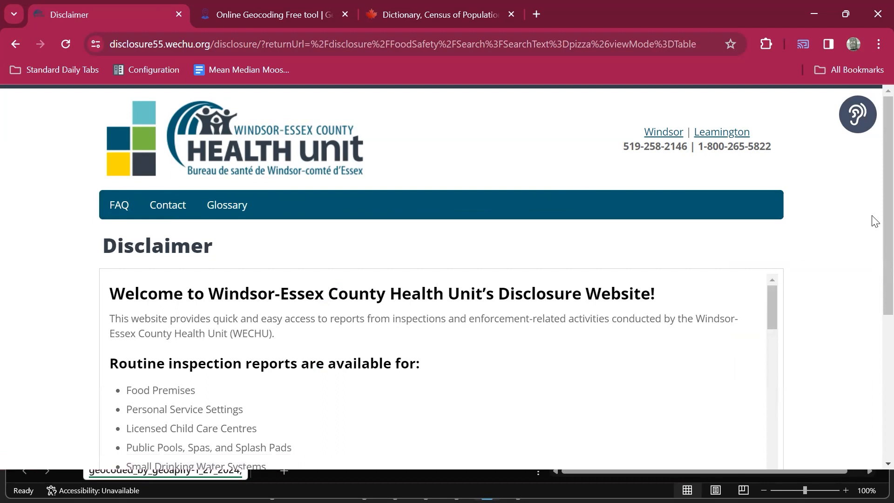
{"action": "scroll", "coordinate": [873, 247], "scroll_direction": "down", "scroll_amount": 4}
{"action": "left_click", "coordinate": [440, 317]}
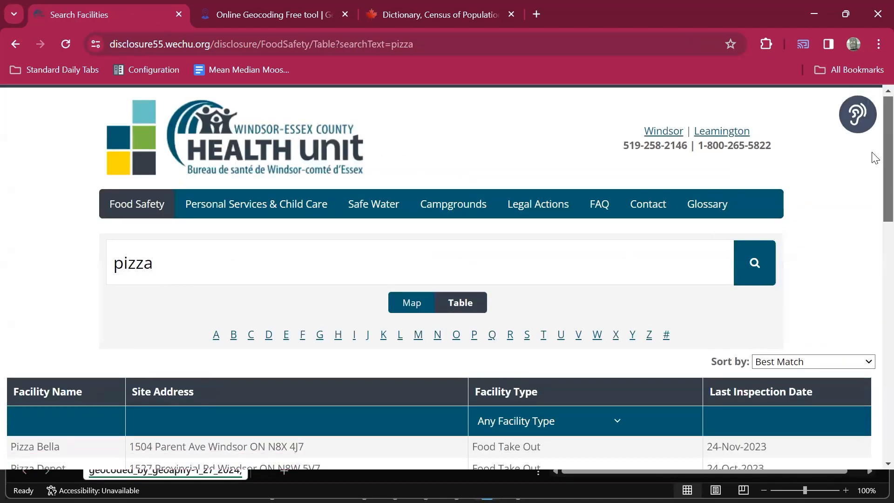
- Review the first page of pizza results and copy its whole table, down to the Pizza Plus row
{"action": "scroll", "coordinate": [873, 186], "scroll_direction": "down", "scroll_amount": 4}
{"action": "scroll", "coordinate": [874, 212], "scroll_direction": "down", "scroll_amount": 3}
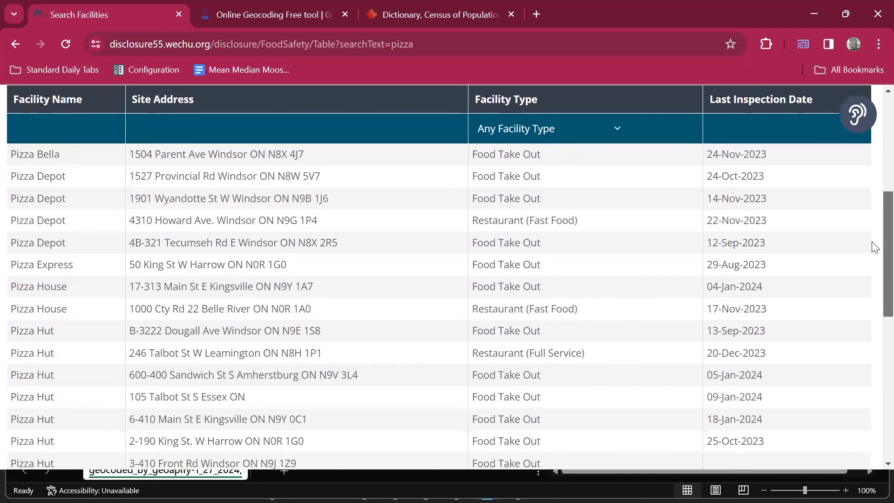
{"action": "scroll", "coordinate": [873, 265], "scroll_direction": "down", "scroll_amount": 2}
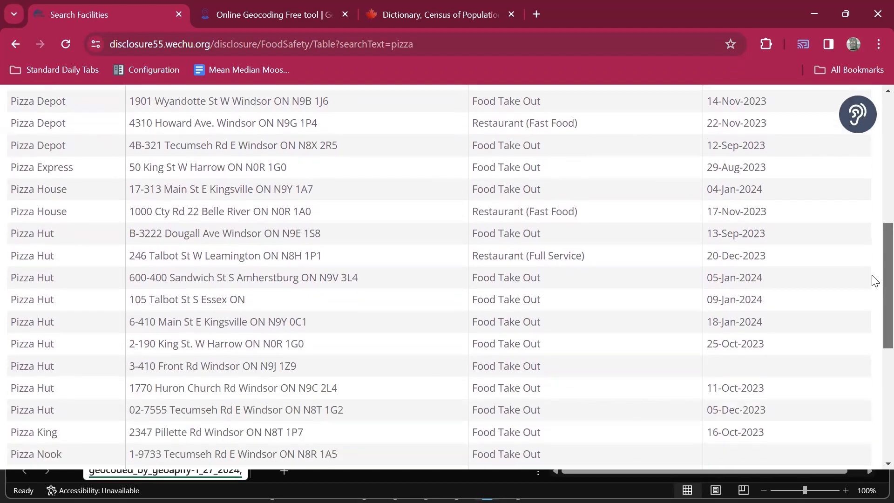
{"action": "scroll", "coordinate": [874, 279], "scroll_direction": "down", "scroll_amount": 4}
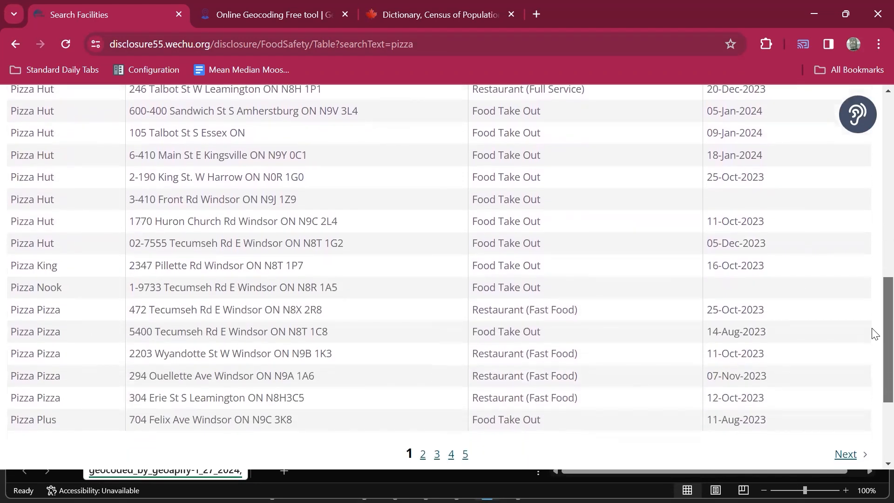
{"action": "scroll", "coordinate": [874, 332], "scroll_direction": "down", "scroll_amount": 1}
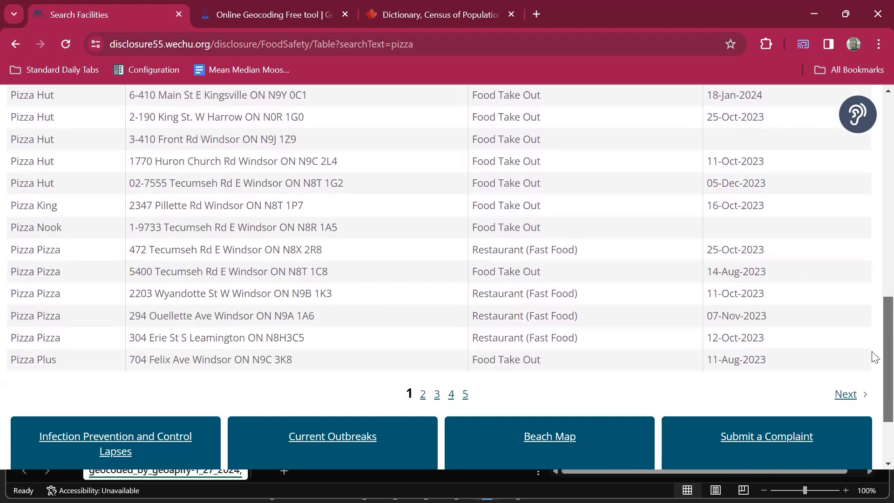
{"action": "scroll", "coordinate": [871, 217], "scroll_direction": "up", "scroll_amount": 10}
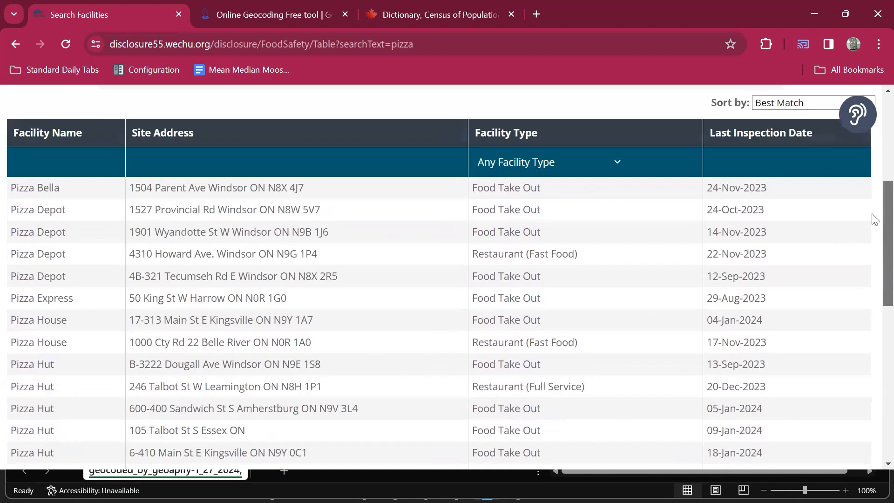
{"action": "scroll", "coordinate": [873, 166], "scroll_direction": "down", "scroll_amount": 4}
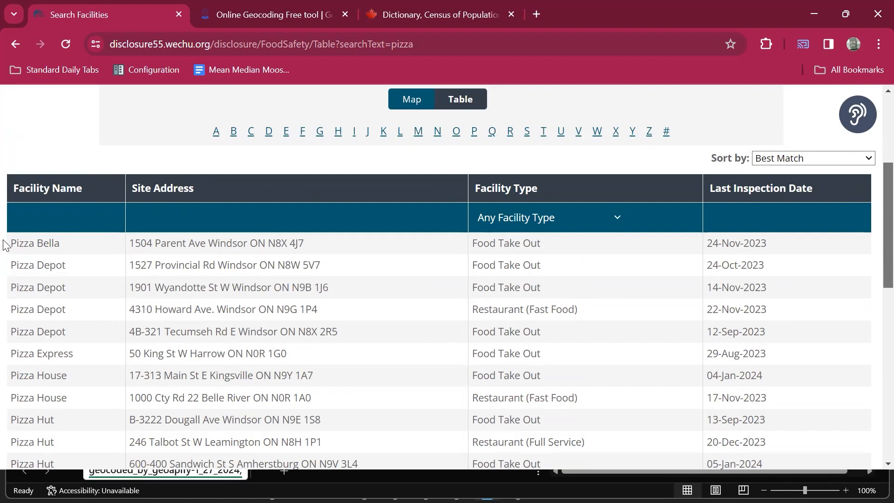
{"action": "left_click_drag", "start_coordinate": [4, 245], "coordinate": [815, 265]}
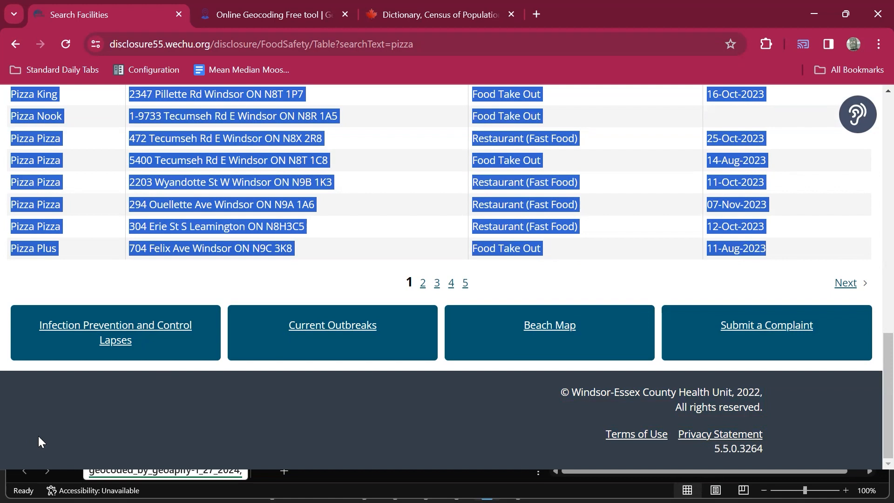
{"action": "left_click_drag", "start_coordinate": [38, 436], "coordinate": [27, 470]}
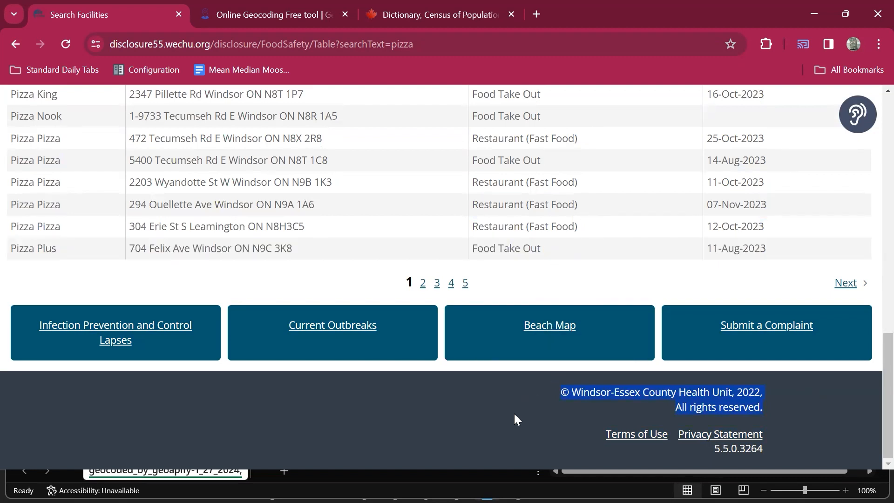
- Switch to Excel, create a blank workbook and paste the copied facility table at cell A1
{"action": "key", "text": "alt+Tab"}
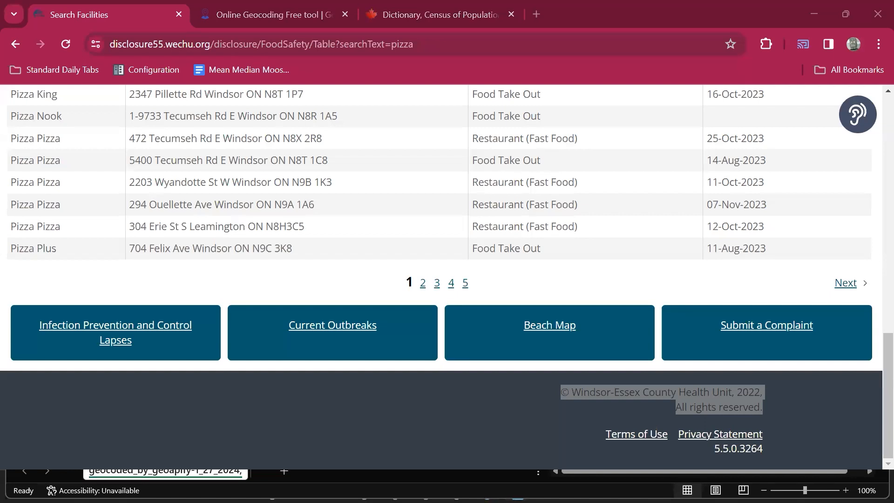
{"action": "key", "text": "super"}
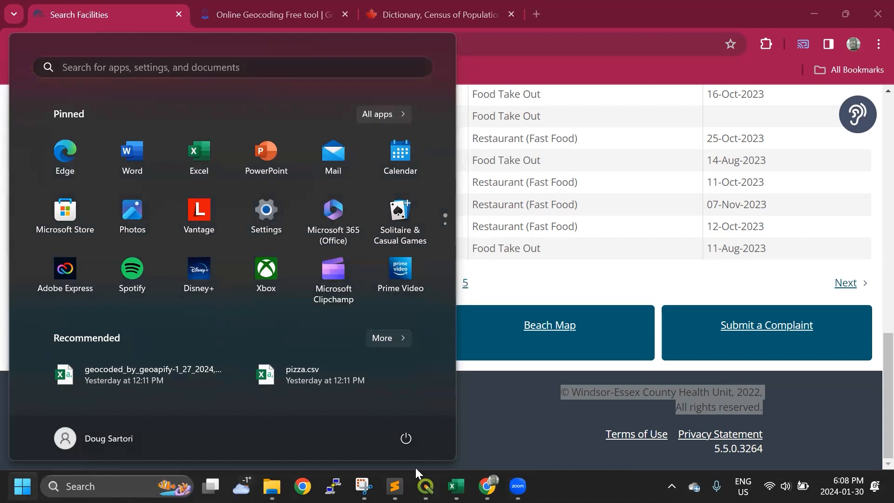
{"action": "left_click", "coordinate": [232, 189]}
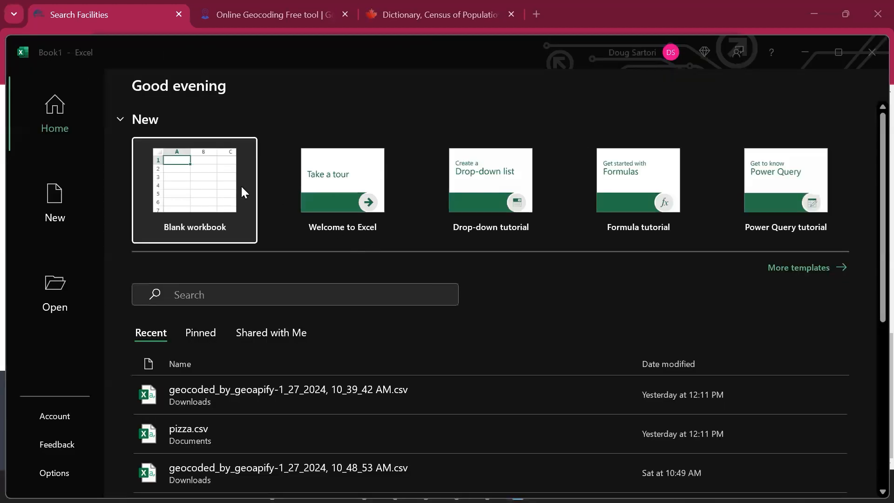
{"action": "left_click", "coordinate": [187, 173]}
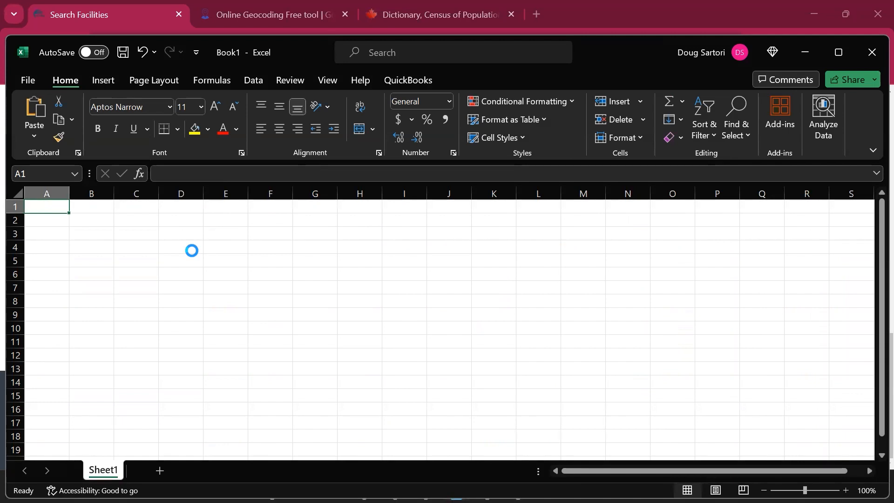
{"action": "key", "text": "ctrl+v"}
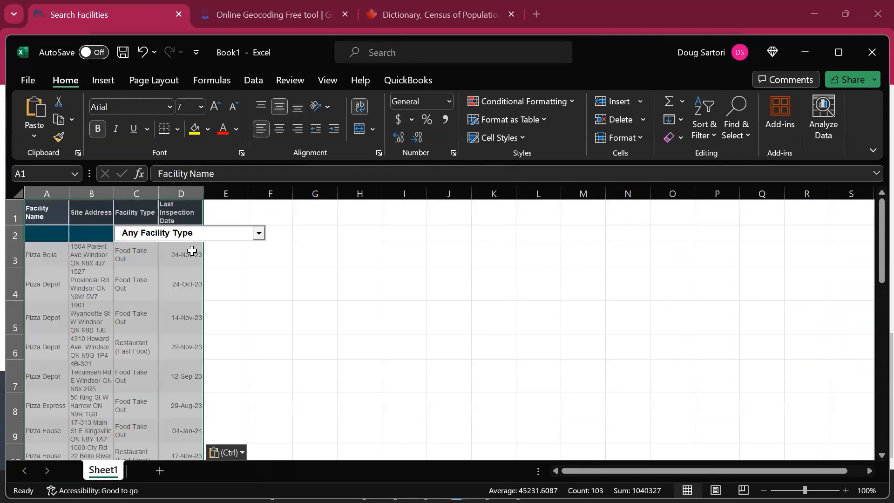
{"action": "left_click", "coordinate": [482, 270]}
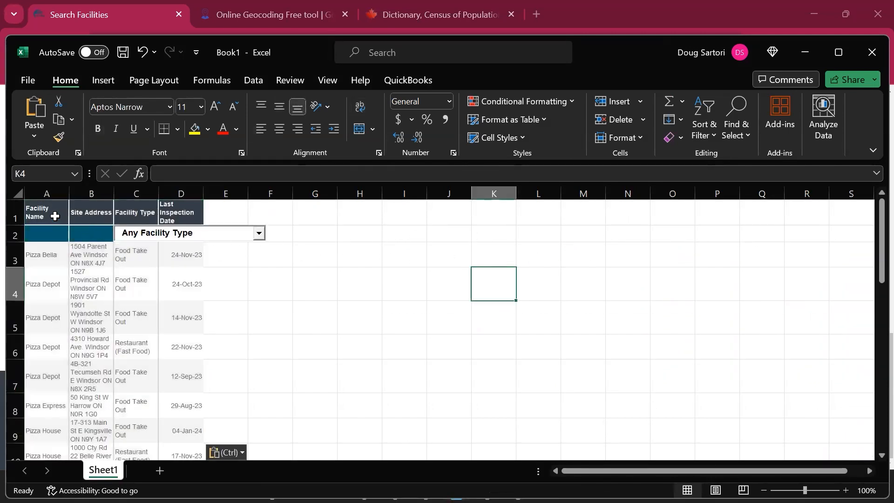
- Delete rows 1 and 2 holding the column headings and the filter row
{"action": "left_click_drag", "start_coordinate": [16, 215], "coordinate": [19, 234]}
{"action": "right_click", "coordinate": [18, 234]}
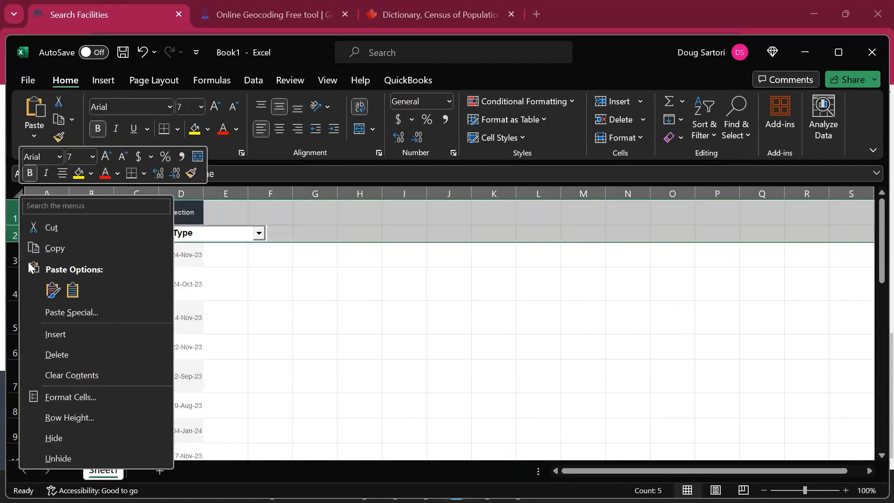
{"action": "left_click", "coordinate": [42, 350]}
{"action": "left_click", "coordinate": [160, 289]}
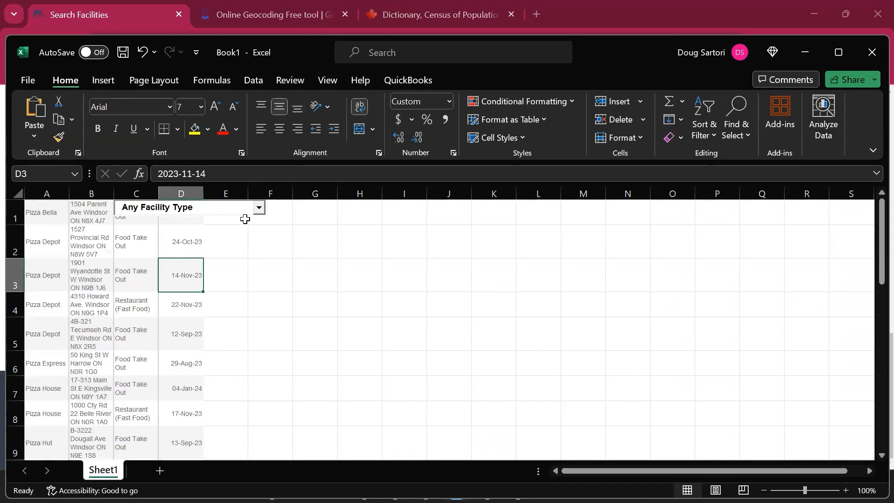
- Check the options in the leftover Any Facility Type dropdown over the first row
{"action": "left_click", "coordinate": [126, 208]}
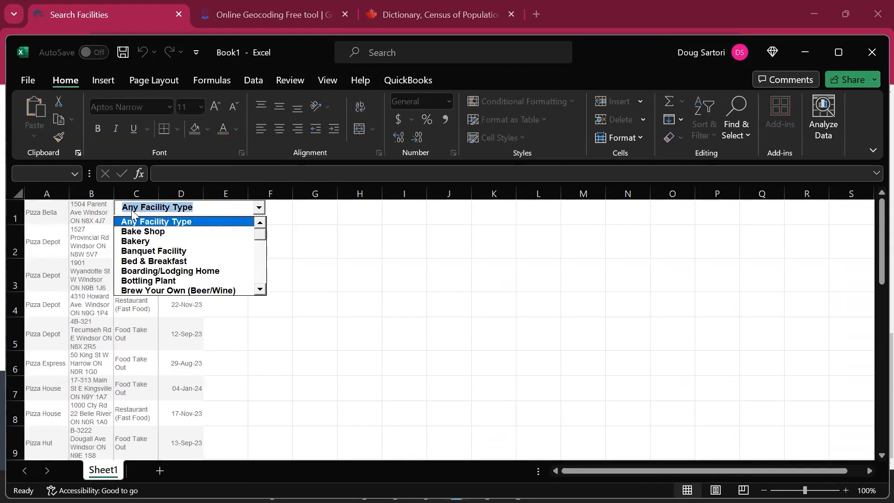
{"action": "left_click", "coordinate": [260, 207]}
{"action": "left_click", "coordinate": [274, 208]}
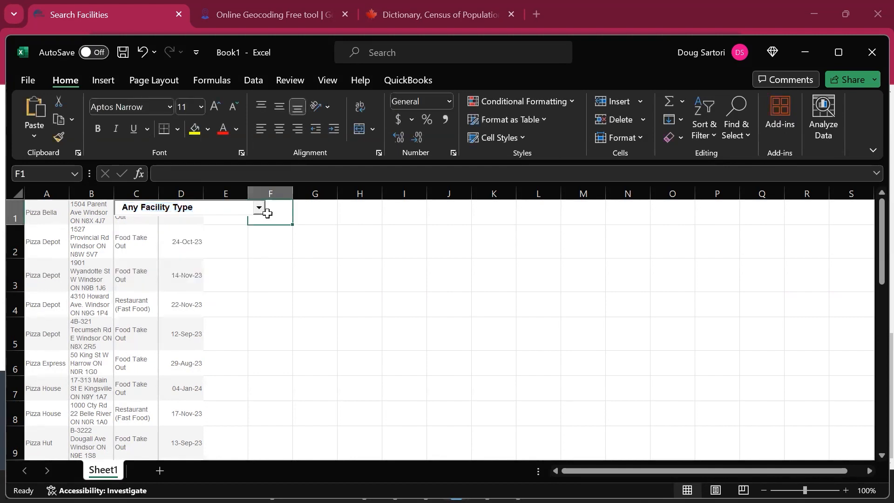
{"action": "left_click", "coordinate": [238, 228]}
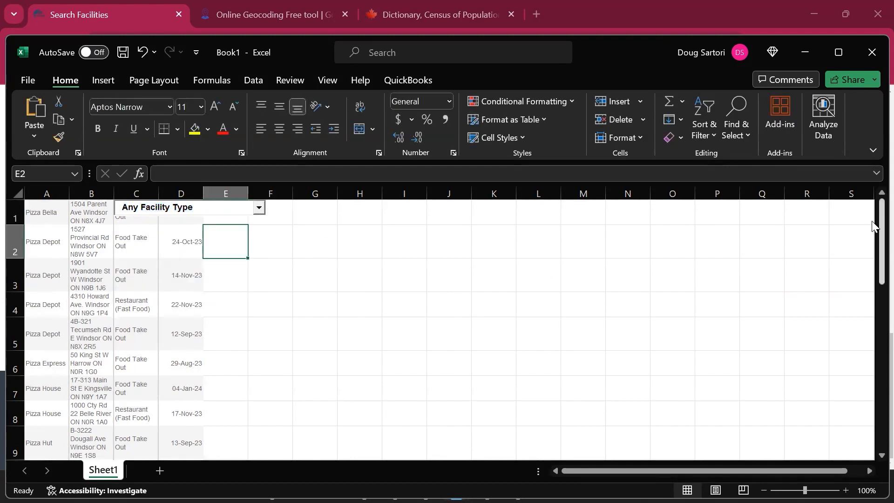
- Inspect the name, address, facility type and inspection date cells of the Pizza Hut record in row 10
{"action": "left_click_drag", "start_coordinate": [874, 221], "coordinate": [874, 282]}
{"action": "left_click_drag", "start_coordinate": [873, 284], "coordinate": [873, 298]}
{"action": "left_click", "coordinate": [48, 249]}
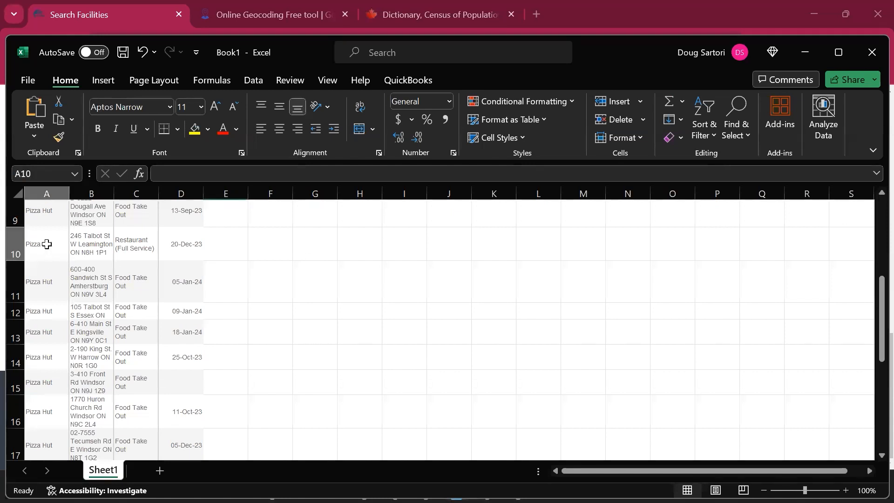
{"action": "left_click", "coordinate": [91, 245]}
{"action": "left_click", "coordinate": [128, 244]}
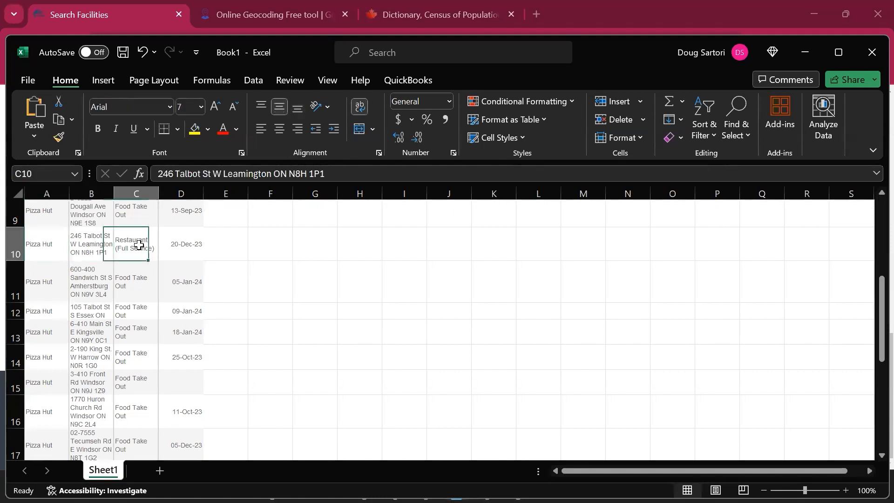
{"action": "left_click", "coordinate": [186, 243]}
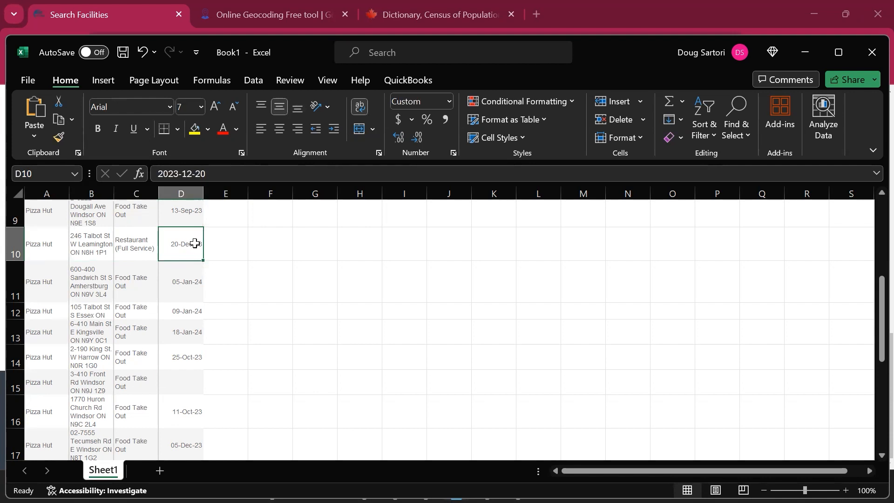
- Go to the end of the pasted facility records and select cell A26, the first empty cell below them
{"action": "left_click", "coordinate": [872, 300]}
{"action": "left_click_drag", "start_coordinate": [873, 300], "coordinate": [876, 429]}
{"action": "left_click", "coordinate": [227, 285]}
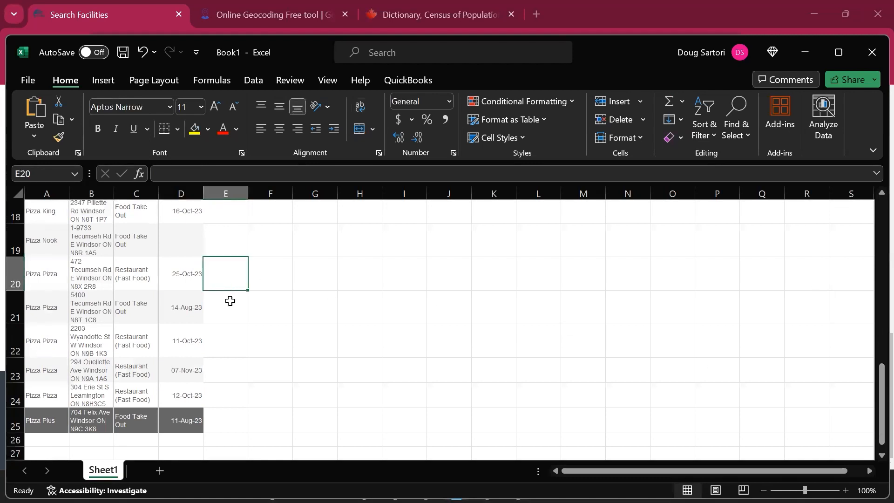
{"action": "left_click", "coordinate": [27, 440]}
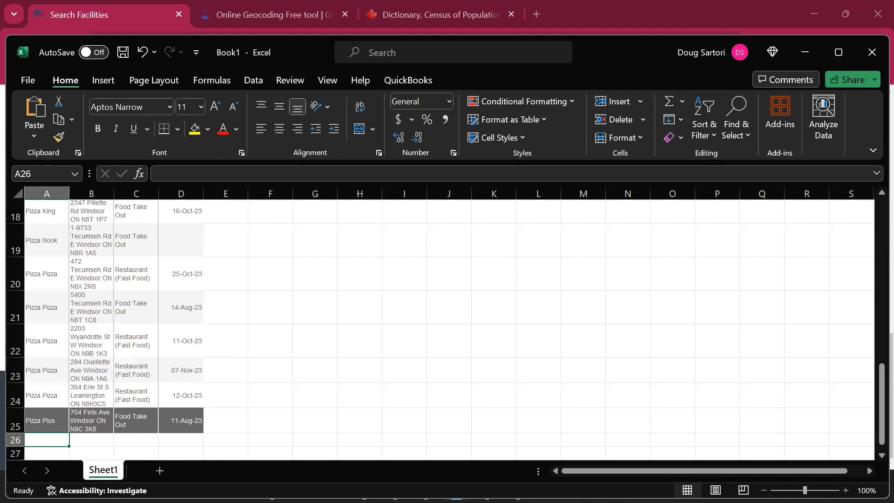
{"action": "key", "text": "super"}
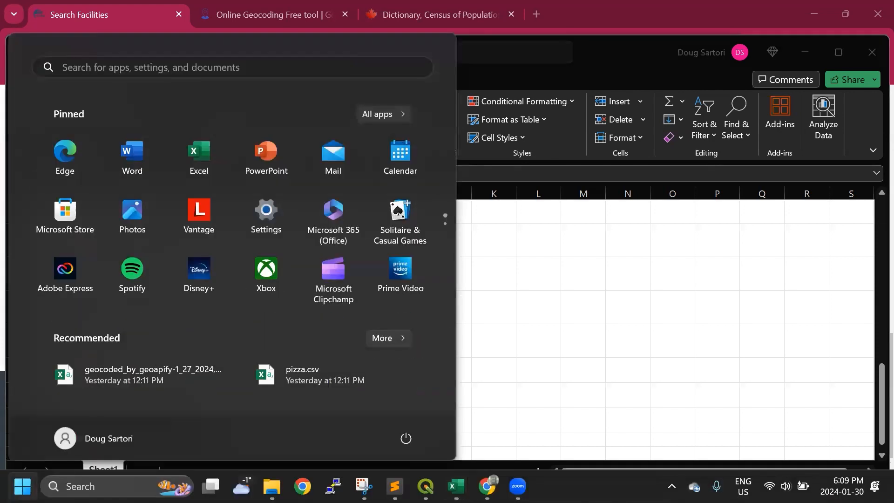
{"action": "mouse_move", "coordinate": [456, 487]}
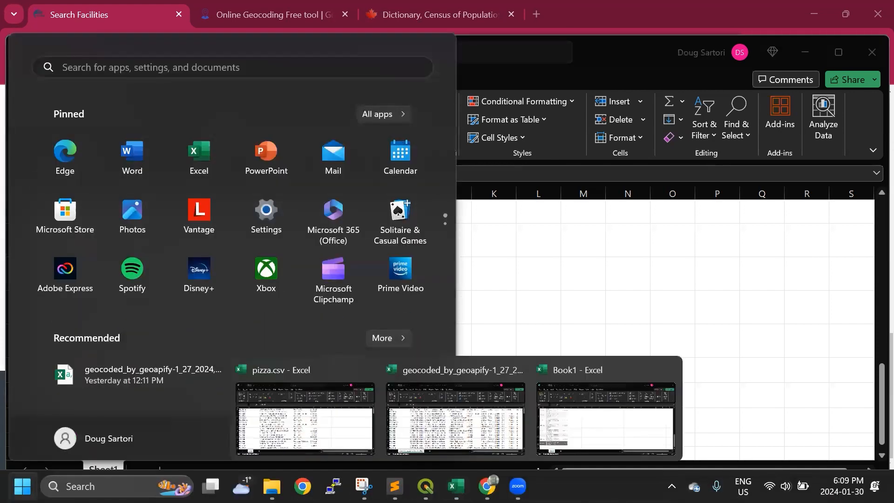
{"action": "left_click", "coordinate": [606, 417]}
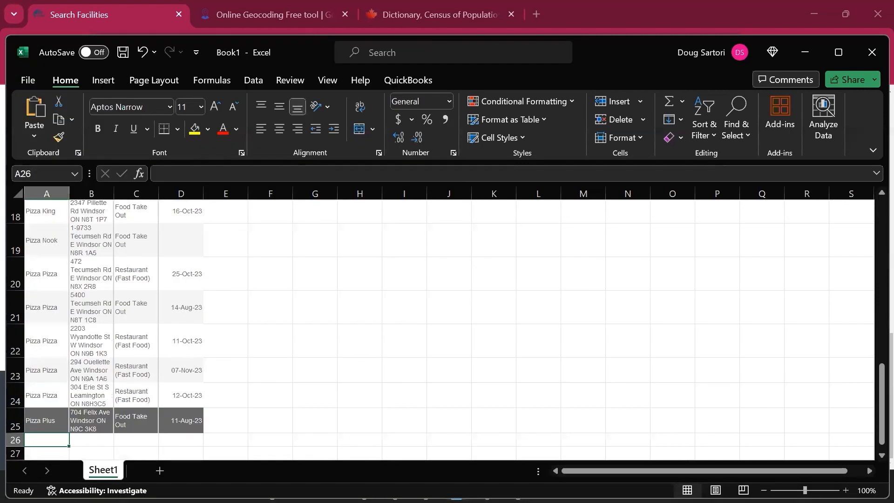
- Switch to the browser, open page 2 of the pizza search results and select all its facility rows
{"action": "key", "text": "super"}
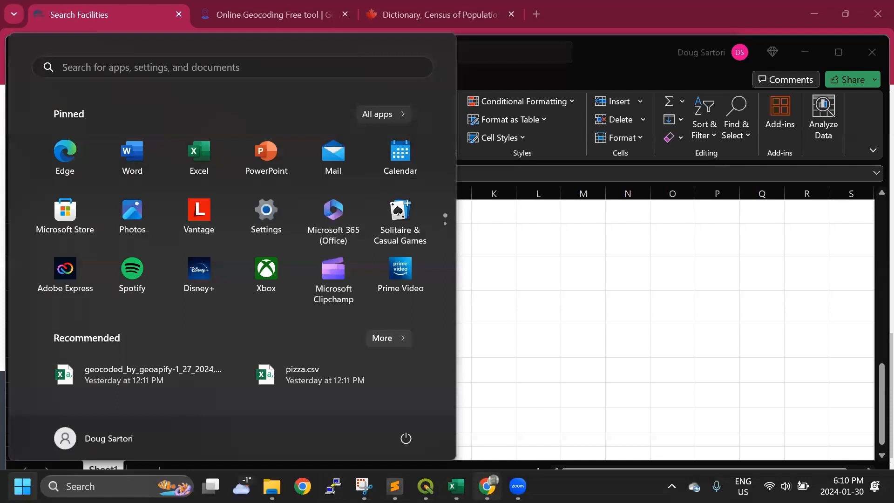
{"action": "left_click", "coordinate": [488, 486]}
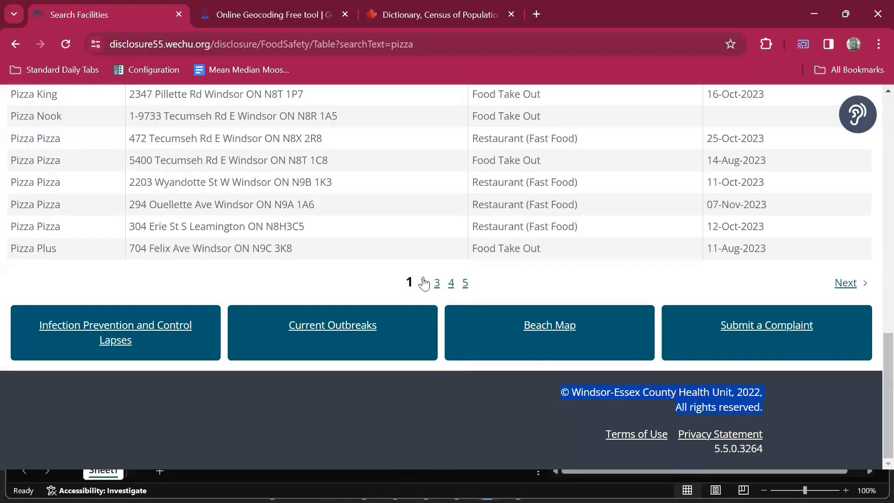
{"action": "left_click", "coordinate": [424, 282]}
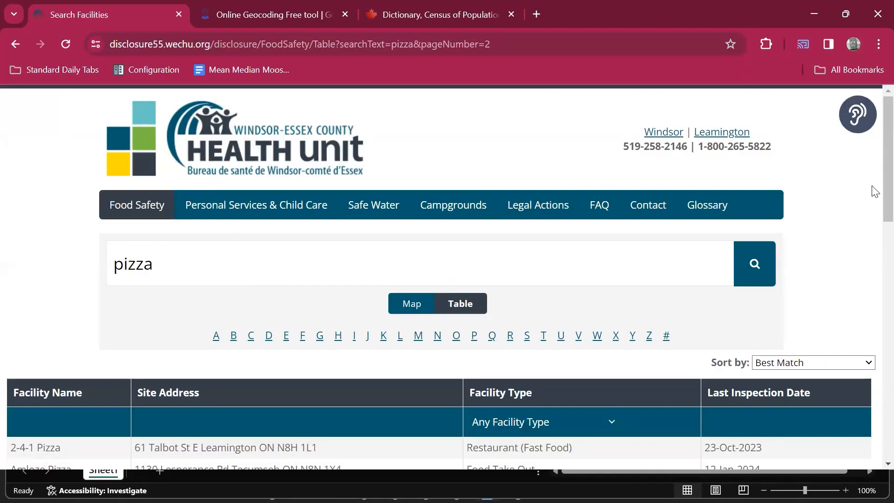
{"action": "scroll", "coordinate": [875, 279], "scroll_direction": "down", "scroll_amount": 5}
{"action": "left_click_drag", "start_coordinate": [3, 193], "coordinate": [783, 262]}
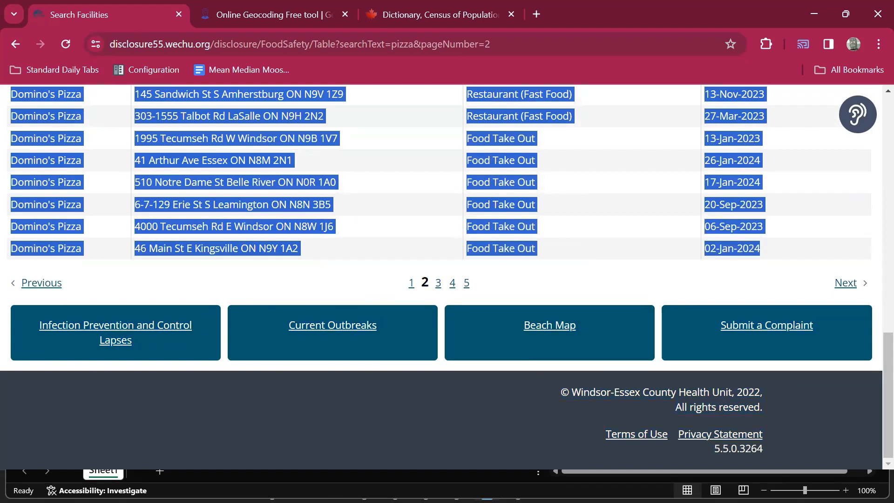
- Switch to the pizza.csv workbook in Excel and look through the compiled facility records down to the Little Caesars rows
{"action": "key", "text": "super"}
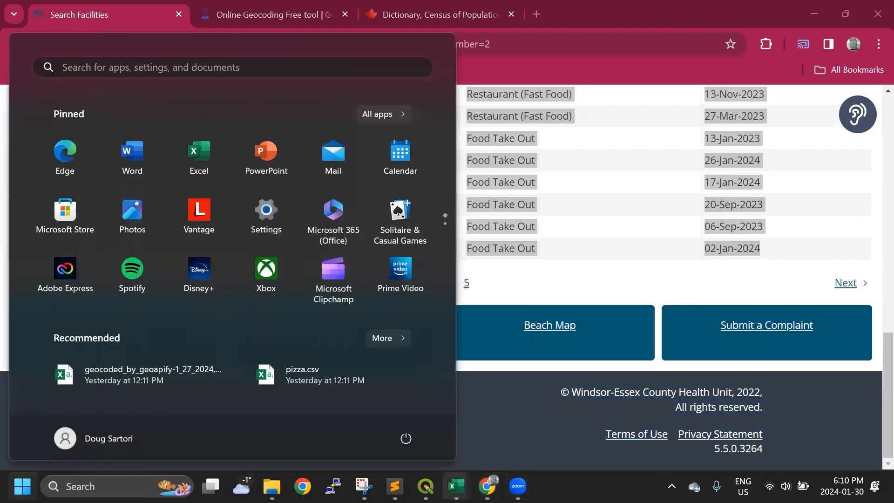
{"action": "mouse_move", "coordinate": [456, 486]}
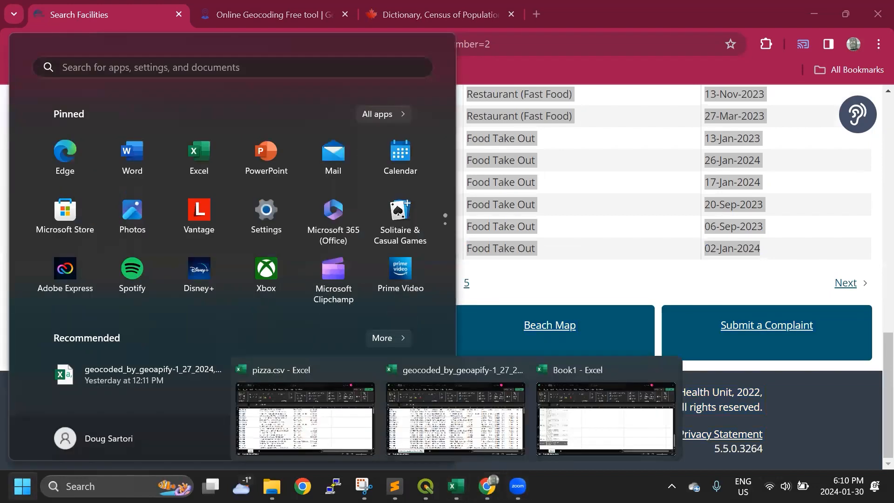
{"action": "left_click", "coordinate": [449, 472]}
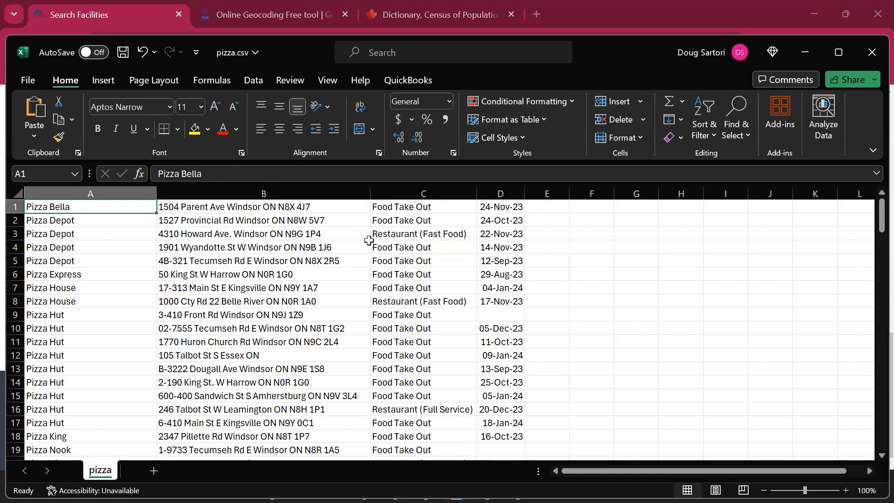
{"action": "left_click_drag", "start_coordinate": [882, 217], "coordinate": [874, 416]}
{"action": "scroll", "coordinate": [874, 416], "scroll_direction": "down", "scroll_amount": 7}
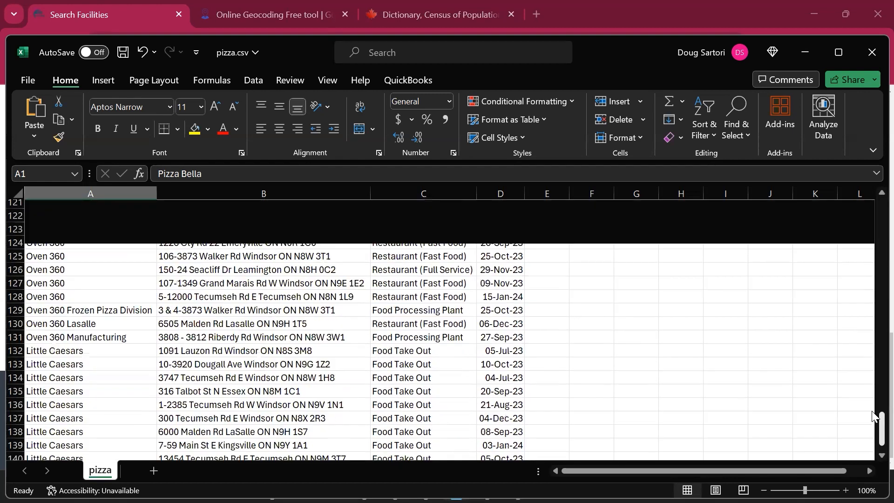
{"action": "scroll", "coordinate": [873, 416], "scroll_direction": "up", "scroll_amount": 3}
{"action": "scroll", "coordinate": [874, 416], "scroll_direction": "down", "scroll_amount": 1}
{"action": "scroll", "coordinate": [874, 416], "scroll_direction": "down", "scroll_amount": 2}
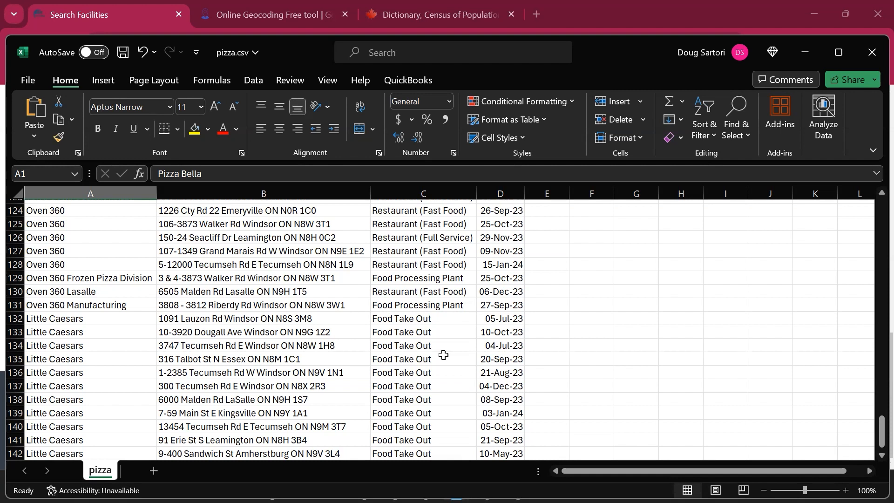
{"action": "left_click", "coordinate": [246, 240]}
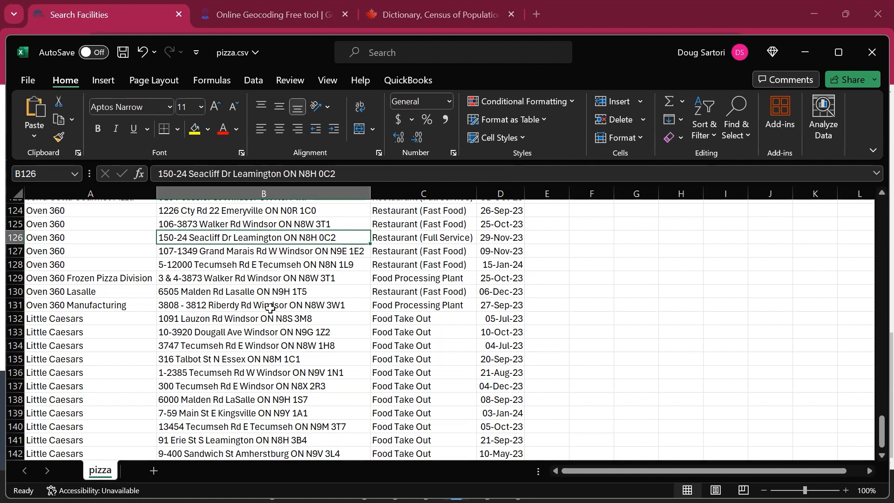
- Switch to the Geoapify online geocoding tool in the browser and upload pizza.csv
{"action": "left_click", "coordinate": [260, 22]}
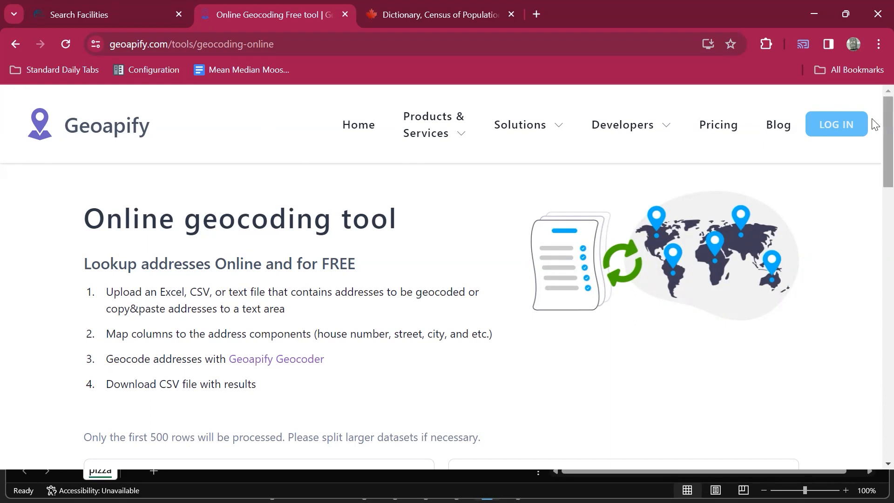
{"action": "scroll", "coordinate": [875, 156], "scroll_direction": "down", "scroll_amount": 2}
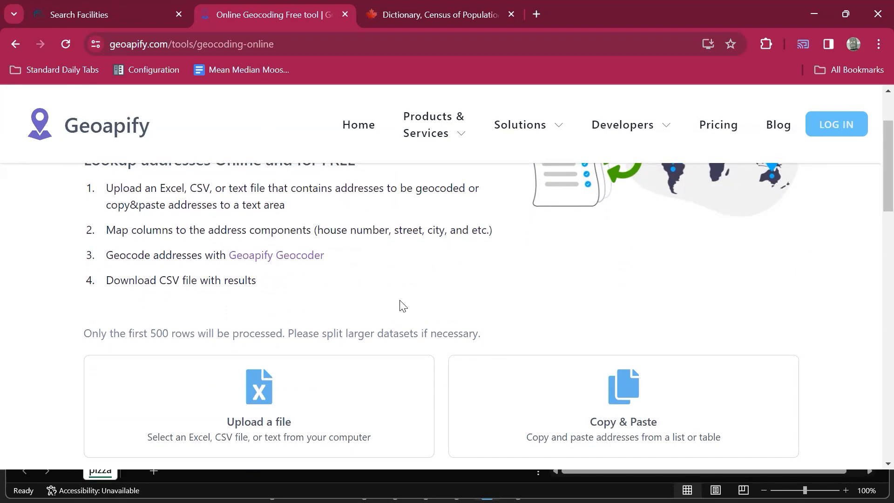
{"action": "scroll", "coordinate": [872, 186], "scroll_direction": "down", "scroll_amount": 2}
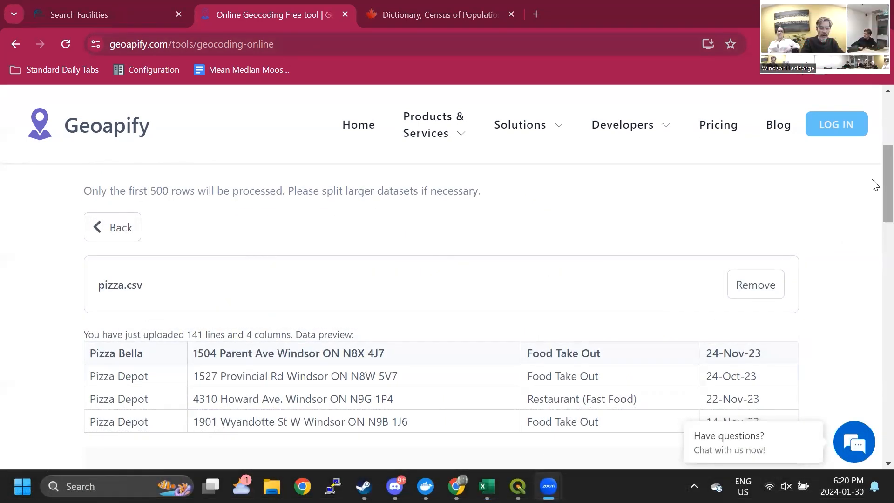
- Map the street-address column of the uploaded file to the address component and start geocoding with the language English
{"action": "scroll", "coordinate": [874, 187], "scroll_direction": "down", "scroll_amount": 2}
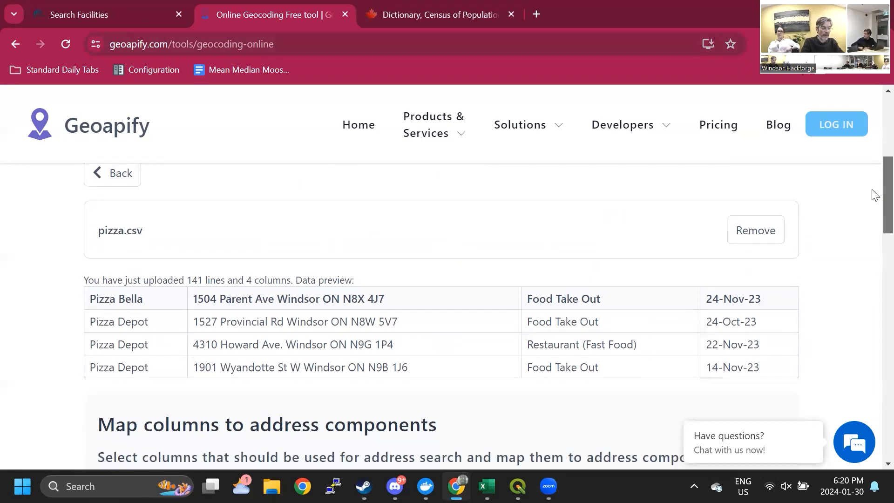
{"action": "scroll", "coordinate": [874, 196], "scroll_direction": "down", "scroll_amount": 1}
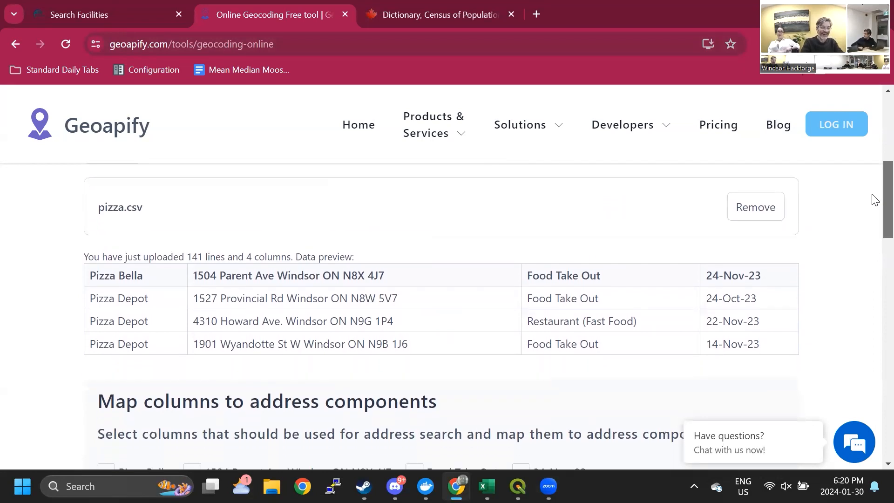
{"action": "scroll", "coordinate": [874, 202], "scroll_direction": "down", "scroll_amount": 1}
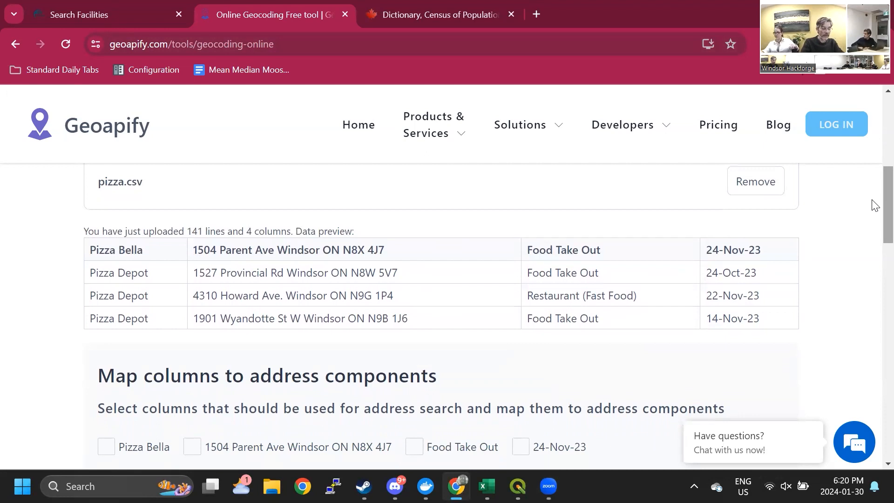
{"action": "scroll", "coordinate": [875, 207], "scroll_direction": "down", "scroll_amount": 1}
{"action": "scroll", "coordinate": [875, 207], "scroll_direction": "down", "scroll_amount": 2}
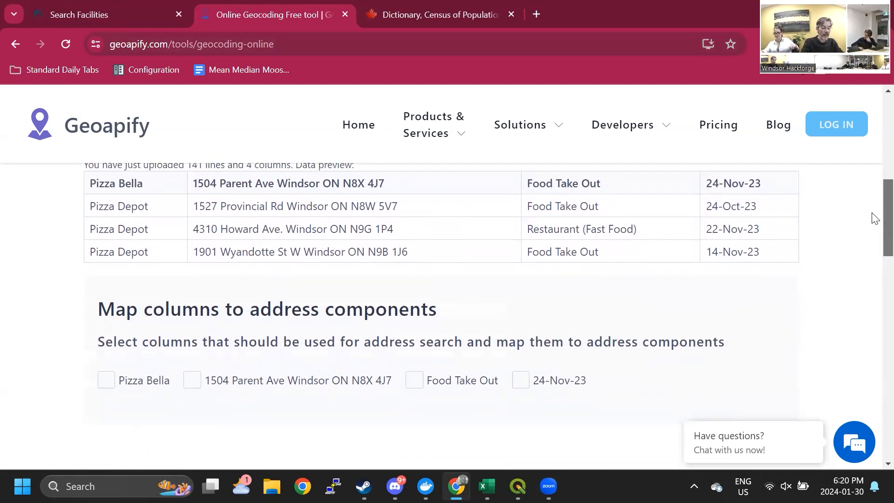
{"action": "scroll", "coordinate": [875, 228], "scroll_direction": "down", "scroll_amount": 1}
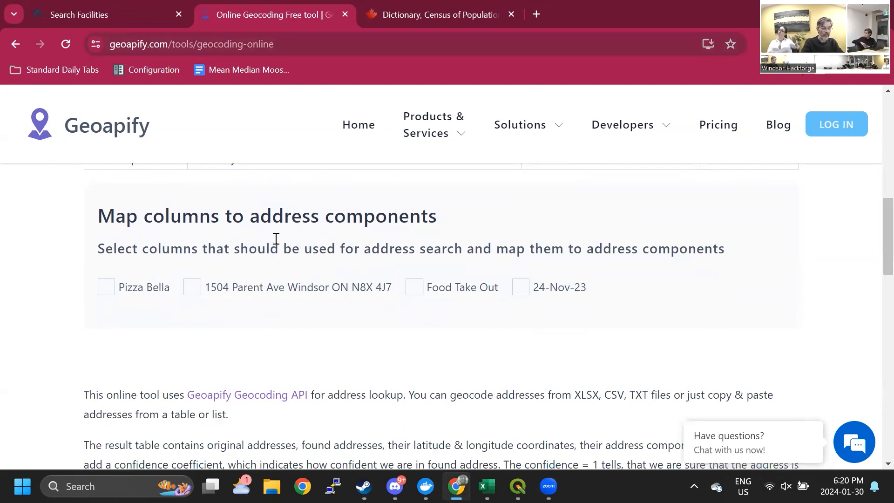
{"action": "left_click", "coordinate": [193, 292]}
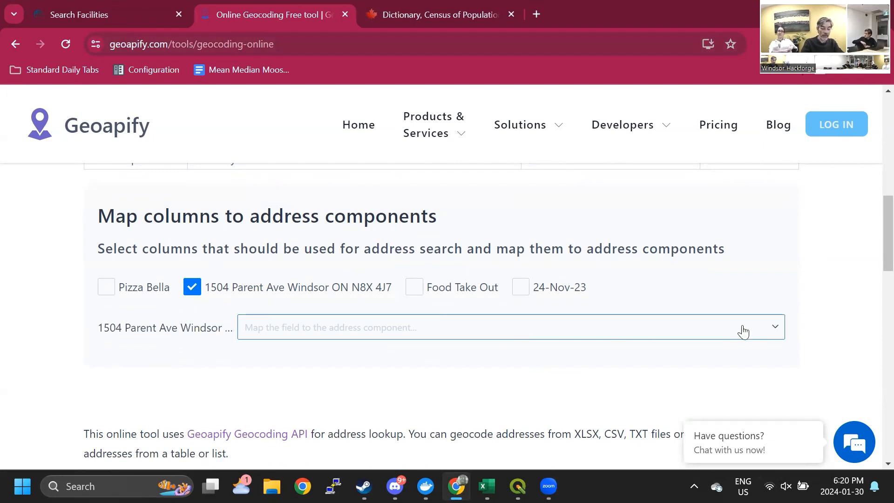
{"action": "left_click", "coordinate": [771, 328]}
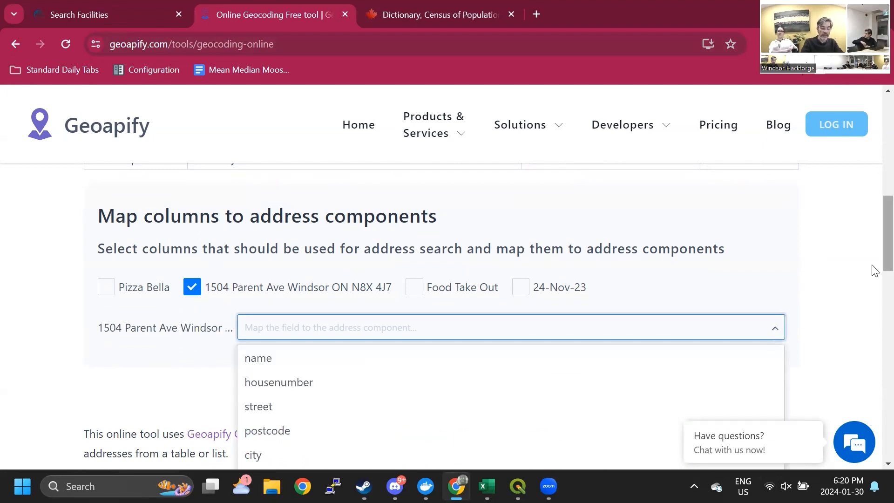
{"action": "scroll", "coordinate": [873, 275], "scroll_direction": "down", "scroll_amount": 3}
{"action": "scroll", "coordinate": [873, 298], "scroll_direction": "down", "scroll_amount": 1}
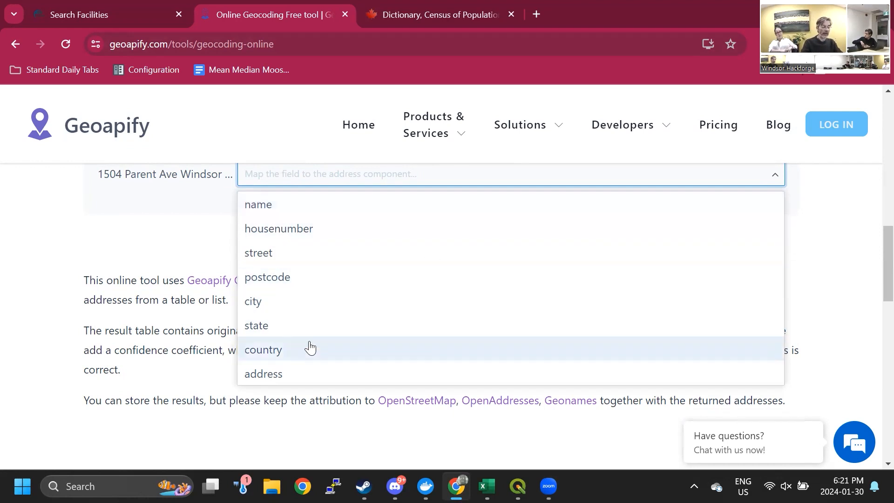
{"action": "left_click", "coordinate": [286, 374]}
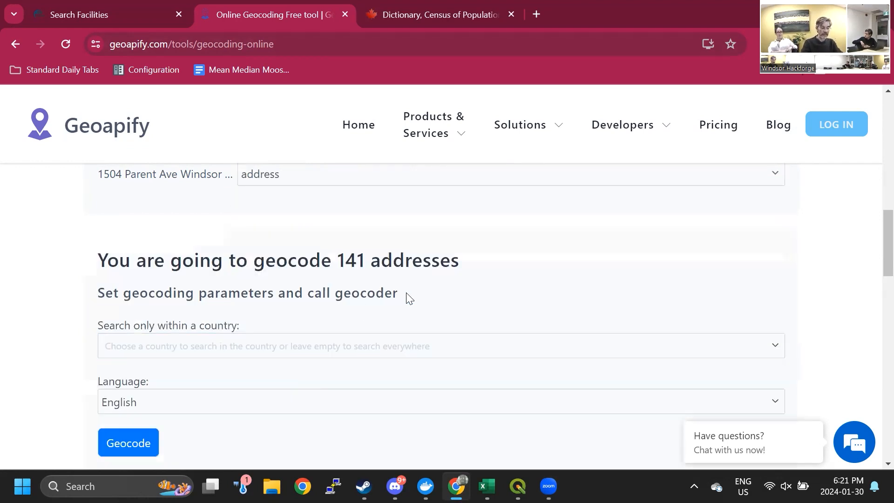
{"action": "left_click_drag", "start_coordinate": [886, 235], "coordinate": [886, 270]}
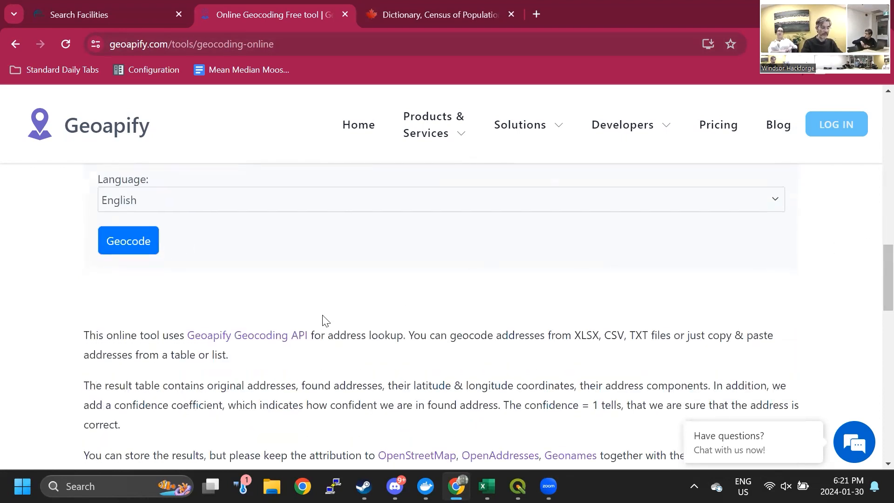
{"action": "left_click", "coordinate": [126, 238]}
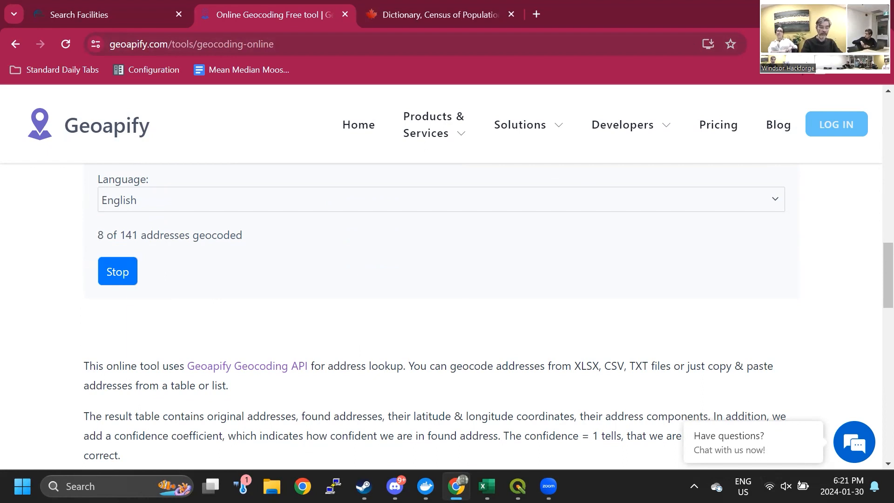
- Switch to Excel, bring up the geocoded_by_geoapify-1_27_2024 CSV workbook and maximize its window
{"action": "key", "text": "alt+Tab"}
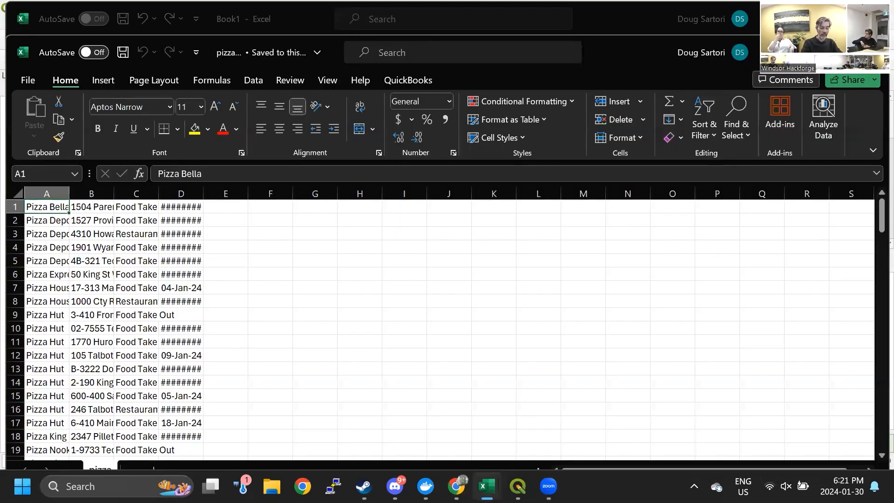
{"action": "left_click", "coordinate": [491, 476]}
{"action": "left_click", "coordinate": [636, 418]}
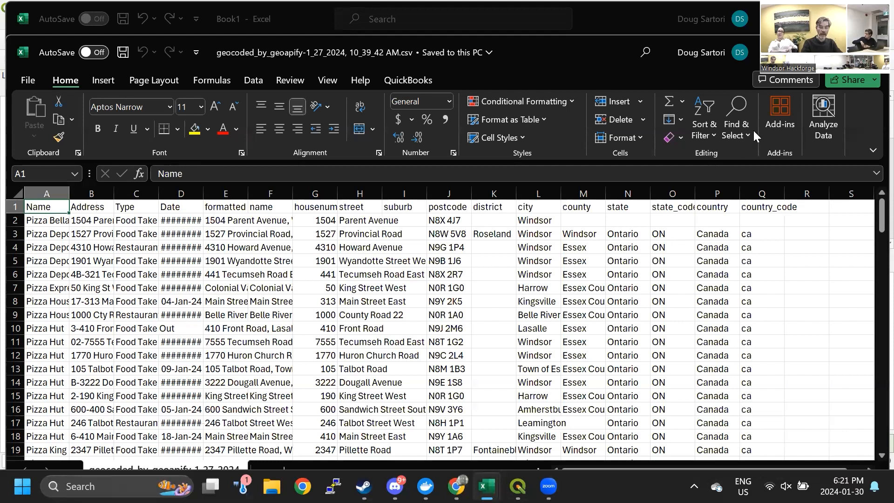
{"action": "left_click", "coordinate": [840, 51]}
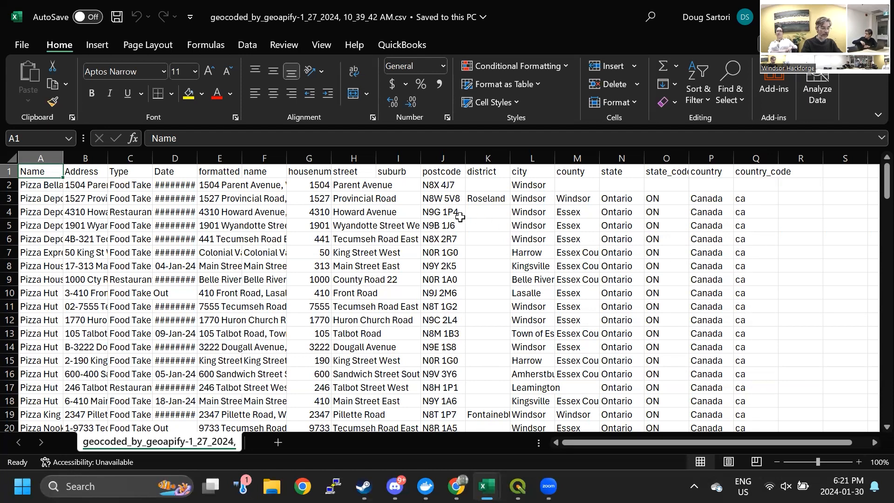
- Look across the geocoded fields of the record in row 4, from the street details past the country_code column
{"action": "left_click", "coordinate": [414, 216]}
{"action": "key", "text": "Left"}
{"action": "key", "text": "Right"}
{"action": "key", "text": "Right"}
{"action": "key", "text": "Right"}
{"action": "key", "text": "Right"}
{"action": "key", "text": "Right"}
{"action": "key", "text": "Right"}
{"action": "key", "text": "Right"}
{"action": "key", "text": "Right"}
{"action": "key", "text": "Right"}
{"action": "key", "text": "Right"}
{"action": "key", "text": "Right"}
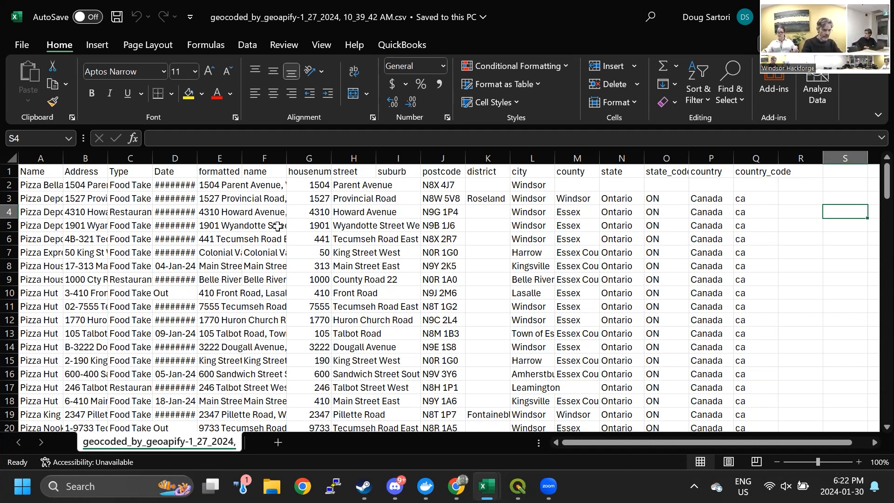
- Examine the housenumber value in row 9 and the Address heading in column B of the geocoded sheet
{"action": "left_click", "coordinate": [323, 280]}
{"action": "left_click_drag", "start_coordinate": [885, 187], "coordinate": [785, 189]}
{"action": "left_click_drag", "start_coordinate": [887, 191], "coordinate": [886, 182]}
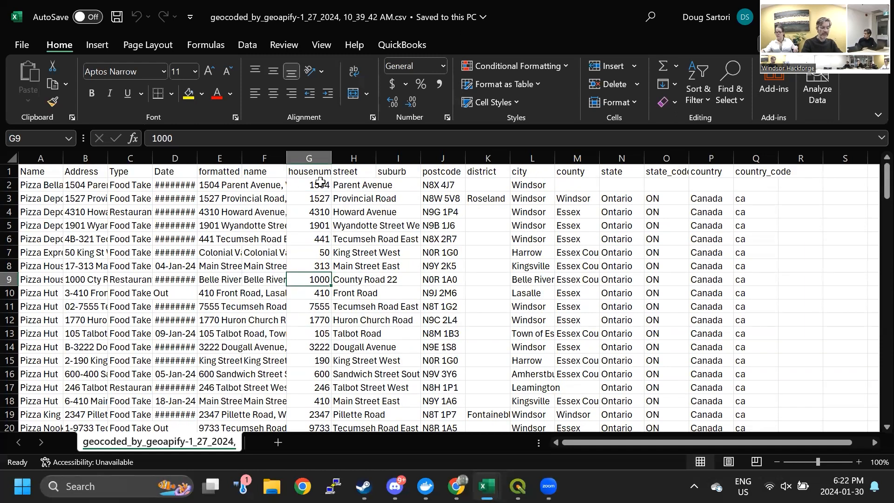
{"action": "left_click", "coordinate": [88, 172]}
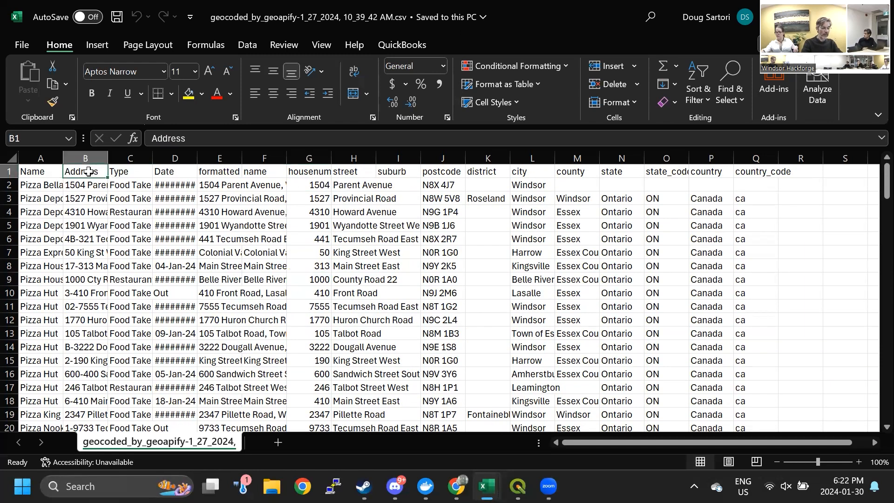
- Examine the formatted, street, suburb and postcode headings in row 1 and the housenumber of the record in row 75
{"action": "left_click", "coordinate": [234, 172]}
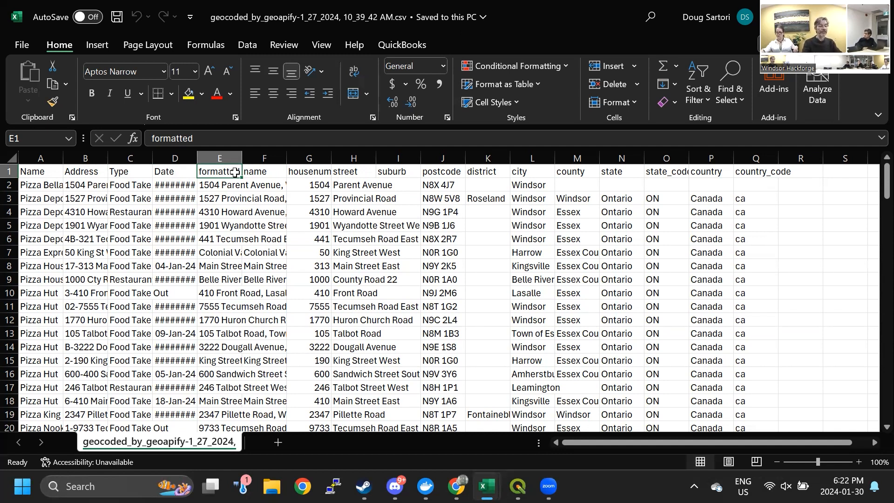
{"action": "left_click", "coordinate": [347, 174]}
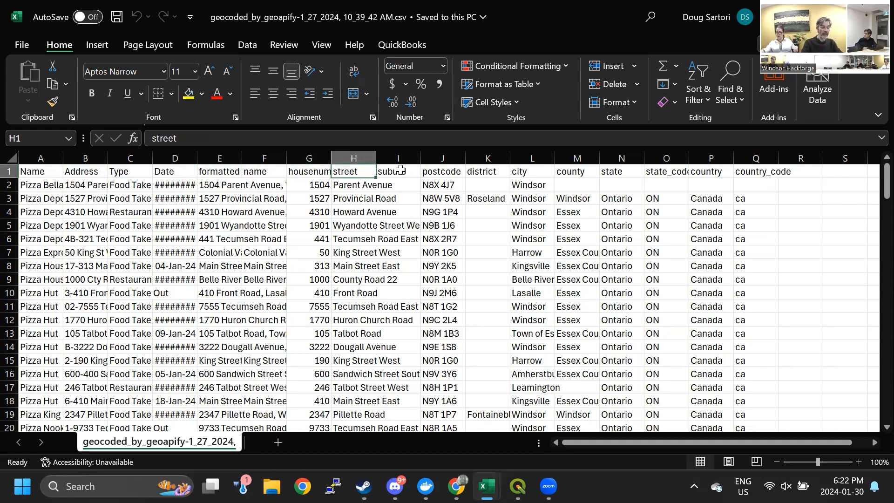
{"action": "left_click", "coordinate": [400, 171]}
{"action": "left_click", "coordinate": [443, 172]}
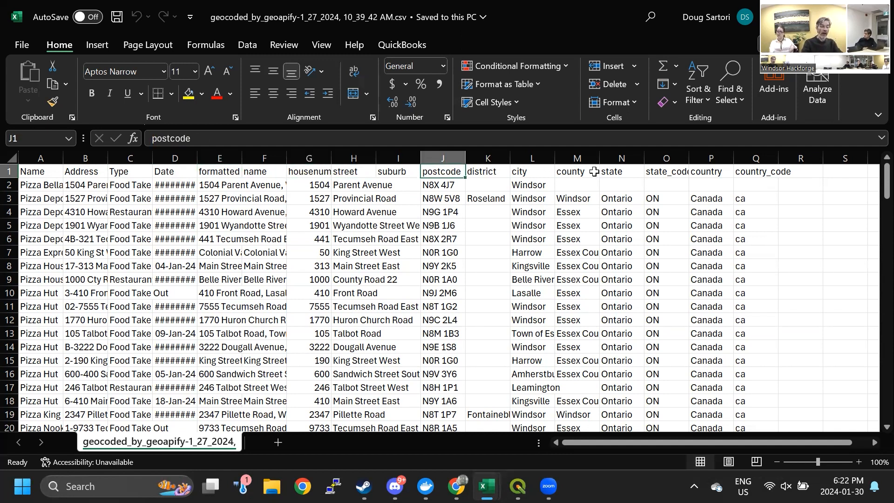
{"action": "left_click_drag", "start_coordinate": [874, 183], "coordinate": [874, 309]}
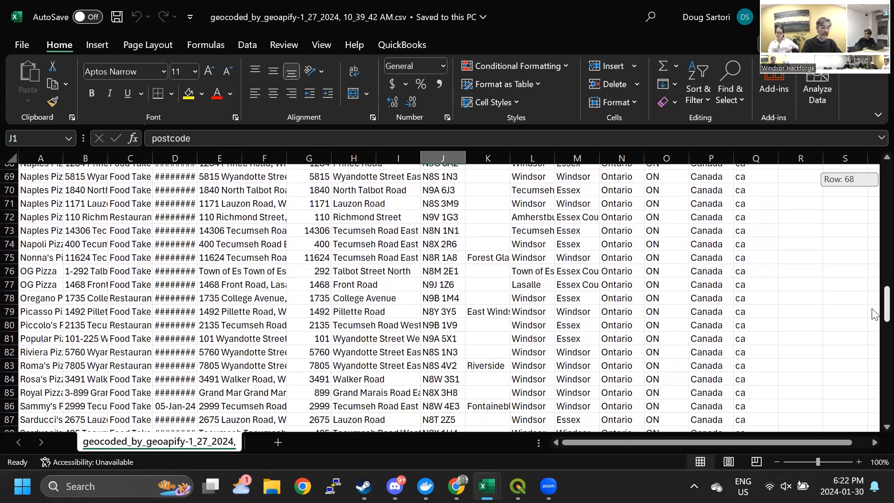
{"action": "left_click", "coordinate": [304, 264]}
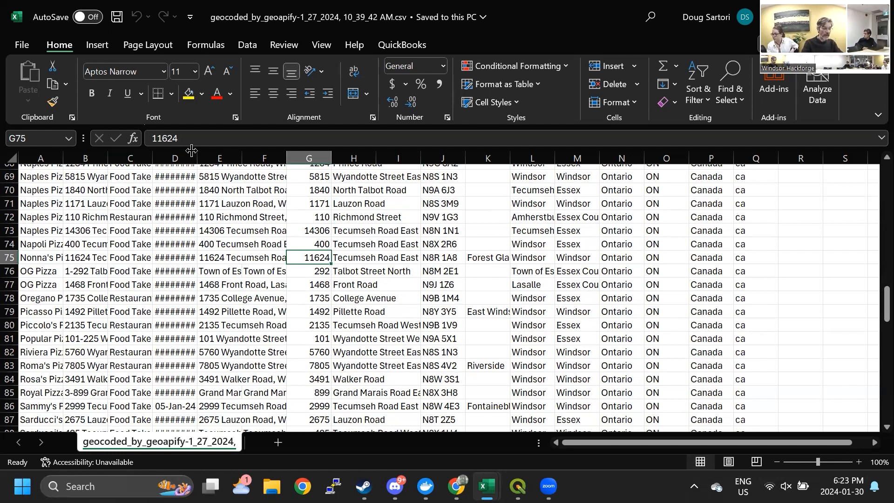
- Widen the Date column of the geocoded sheet so that its dates fit
{"action": "left_click_drag", "start_coordinate": [193, 150], "coordinate": [252, 151]}
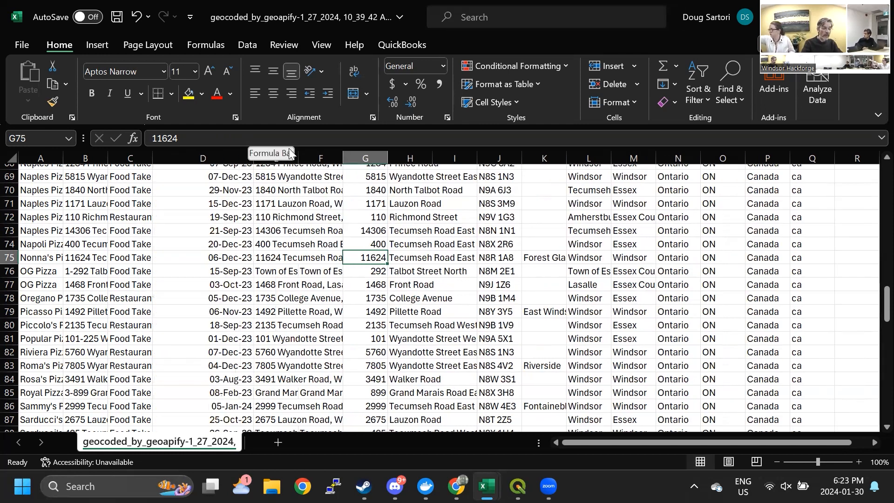
{"action": "left_click", "coordinate": [58, 177]}
{"action": "left_click_drag", "start_coordinate": [874, 302], "coordinate": [875, 167]}
- Look across the fields of the record in row 10, through the state and country columns and back to the Name column
{"action": "left_click", "coordinate": [671, 290]}
{"action": "key", "text": "Right"}
{"action": "key", "text": "Right"}
{"action": "key", "text": "Right"}
{"action": "key", "text": "Right"}
{"action": "key", "text": "Right"}
{"action": "key", "text": "Right"}
{"action": "key", "text": "Right"}
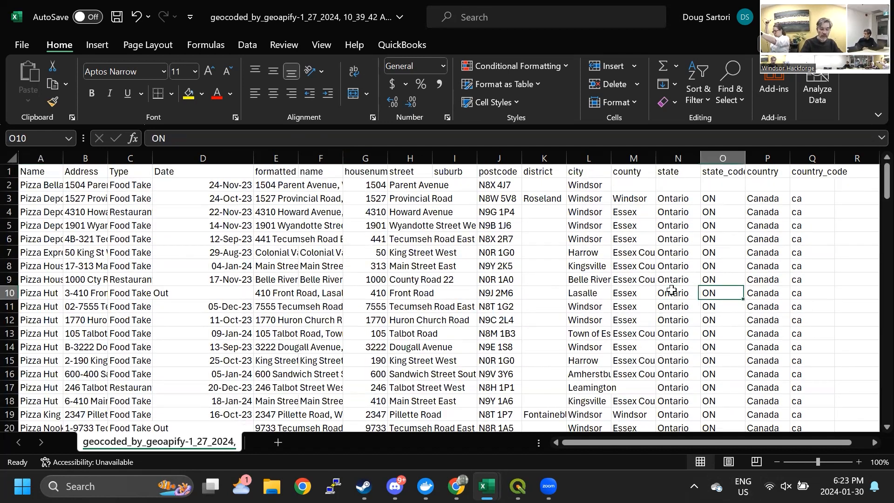
{"action": "key", "text": "Right"}
{"action": "key", "text": "Right"}
{"action": "key", "text": "Left"}
{"action": "key", "text": "Left"}
{"action": "key", "text": "Left"}
{"action": "key", "text": "Left"}
{"action": "key", "text": "Left"}
{"action": "key", "text": "Left"}
{"action": "key", "text": "Left"}
{"action": "key", "text": "Left"}
{"action": "key", "text": "Left"}
{"action": "key", "text": "Left"}
{"action": "key", "text": "Left"}
{"action": "key", "text": "Left"}
{"action": "key", "text": "Left"}
{"action": "key", "text": "Left"}
{"action": "key", "text": "Left"}
{"action": "key", "text": "Left"}
{"action": "key", "text": "Left"}
{"action": "key", "text": "Left"}
{"action": "key", "text": "Left"}
{"action": "key", "text": "Left"}
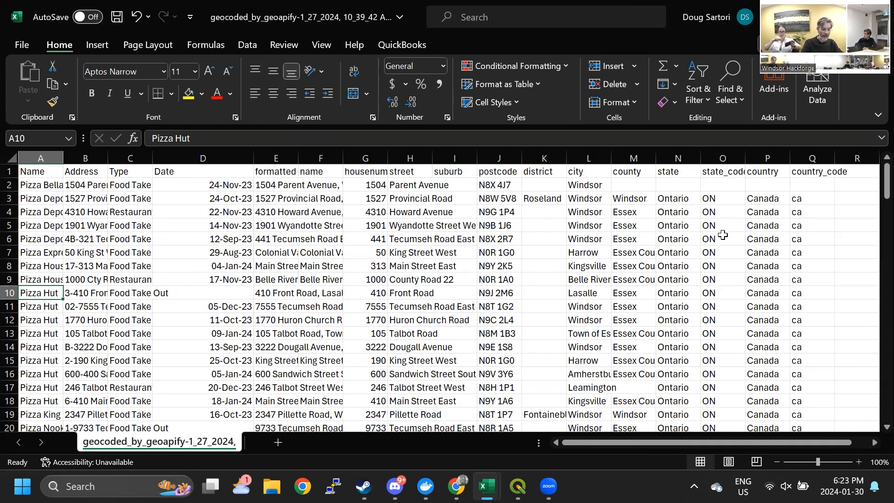
- Close the workbook without saving and open the recent file geocoded_by_geoapify-1_27_2024, 10_48_53 AM.csv
{"action": "left_click", "coordinate": [882, 17]}
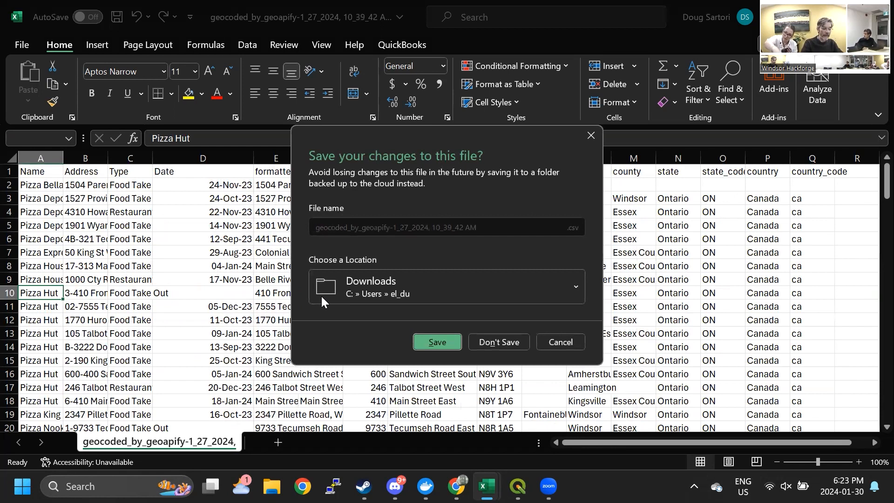
{"action": "left_click", "coordinate": [499, 342]}
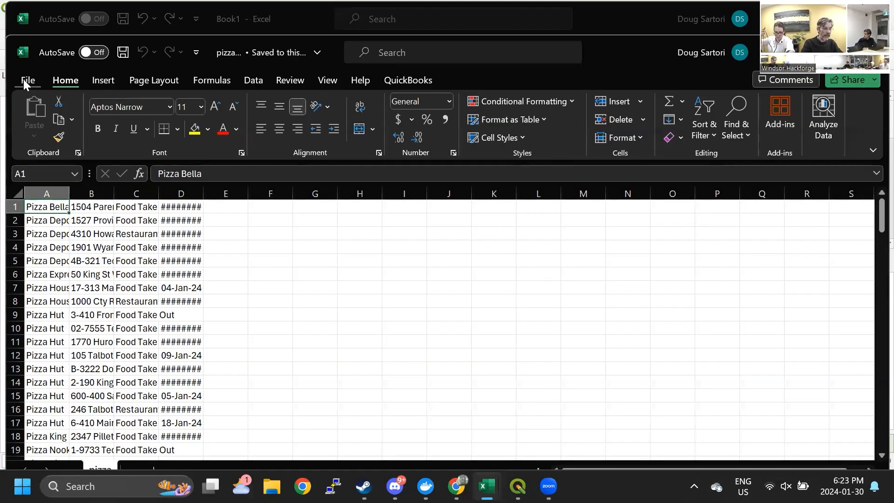
{"action": "left_click", "coordinate": [23, 79]}
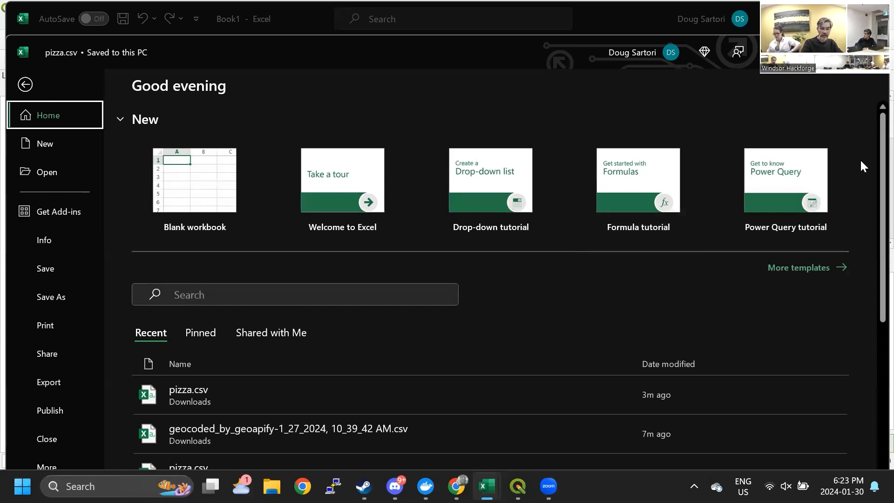
{"action": "scroll", "coordinate": [871, 219], "scroll_direction": "down", "scroll_amount": 5}
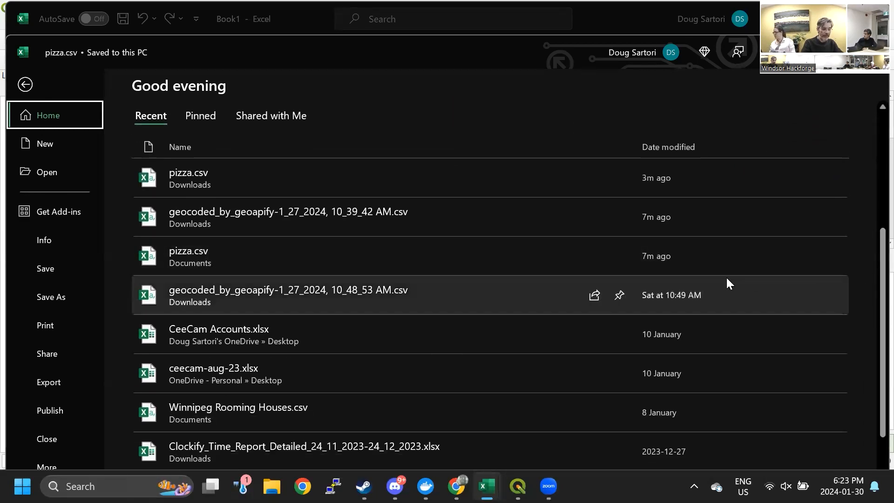
{"action": "left_click", "coordinate": [334, 289]}
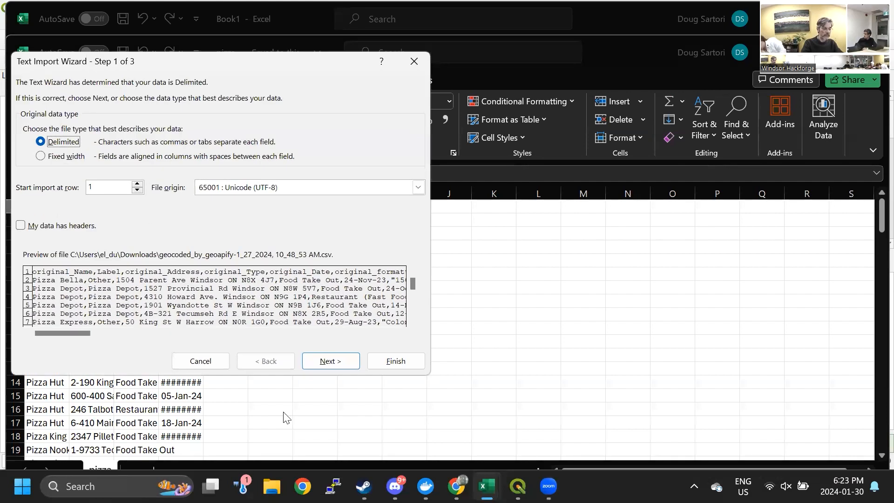
- Import the file as delimited text with comma instead of tab as delimiter, and dismiss the data conversion prompt
{"action": "left_click", "coordinate": [319, 361]}
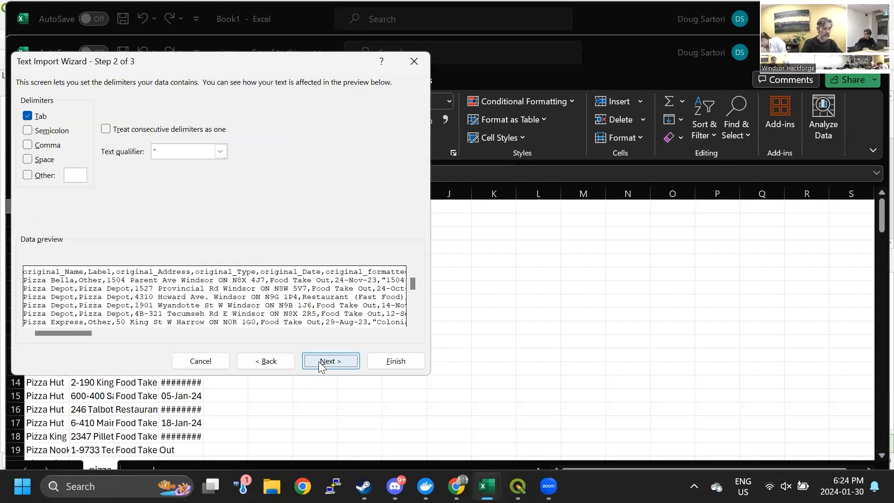
{"action": "left_click", "coordinate": [28, 145]}
{"action": "left_click", "coordinate": [28, 117]}
{"action": "left_click", "coordinate": [326, 362]}
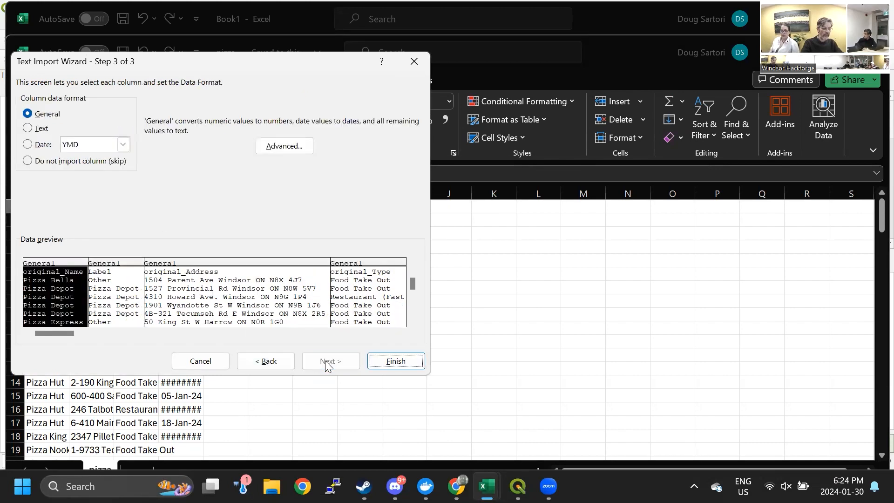
{"action": "left_click", "coordinate": [386, 361]}
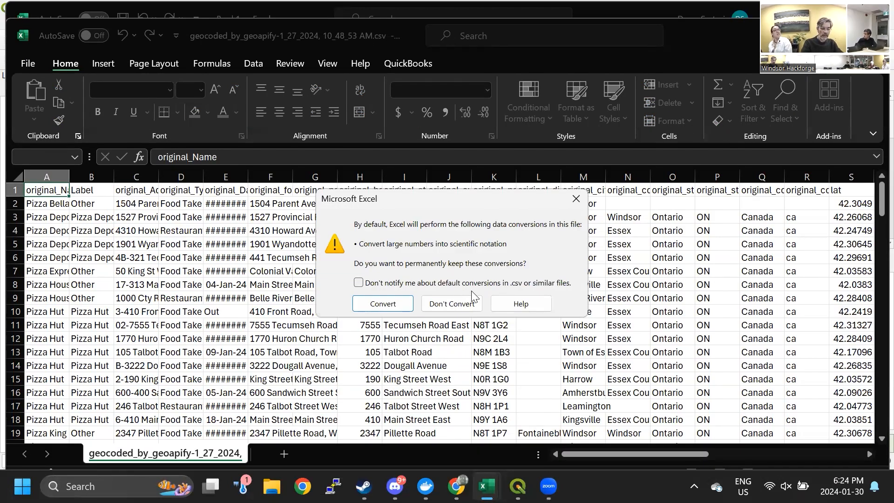
{"action": "left_click", "coordinate": [576, 199]}
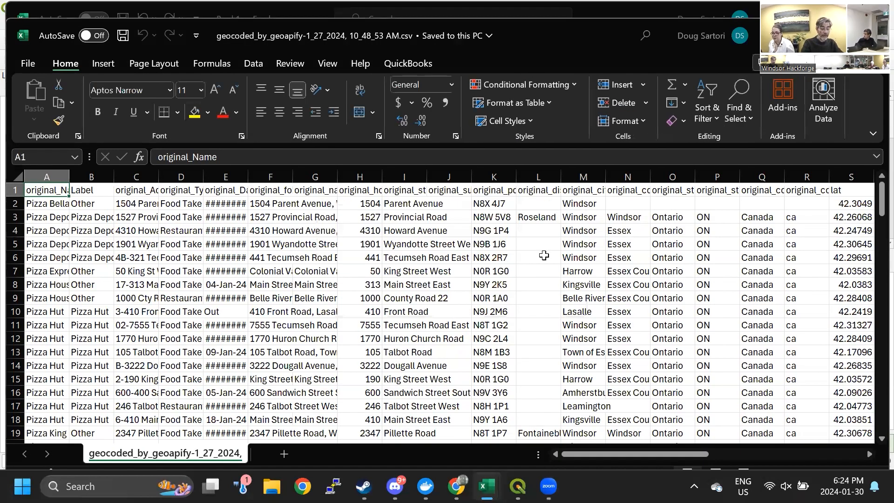
- Look across the record in row 9, from the original address columns past lat and lon to the geocoded street
{"action": "left_click", "coordinate": [523, 295]}
{"action": "key", "text": "Right"}
{"action": "key", "text": "Right"}
{"action": "key", "text": "Right"}
{"action": "key", "text": "Right"}
{"action": "key", "text": "Right"}
{"action": "key", "text": "Right"}
{"action": "key", "text": "Right"}
{"action": "key", "text": "Right"}
{"action": "key", "text": "Right"}
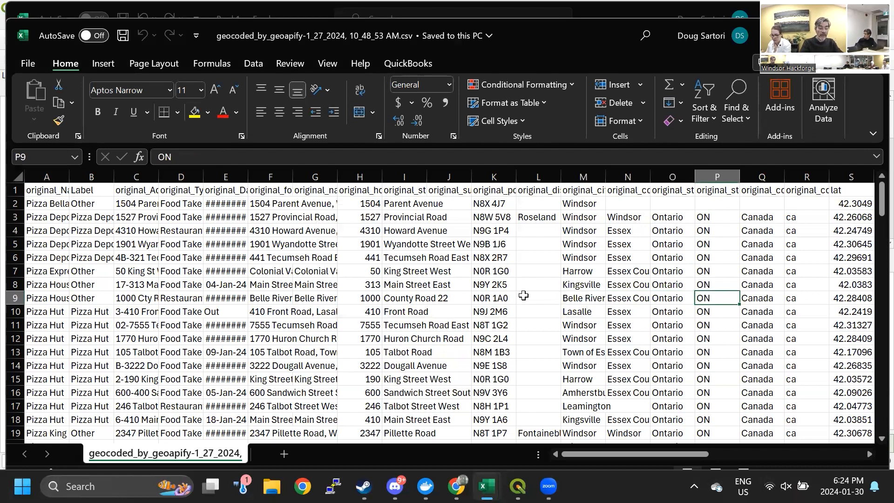
{"action": "key", "text": "Right"}
{"action": "key", "text": "Right"}
{"action": "key", "text": "Right"}
{"action": "key", "text": "Right"}
{"action": "key", "text": "Right"}
{"action": "key", "text": "Right"}
{"action": "key", "text": "Right"}
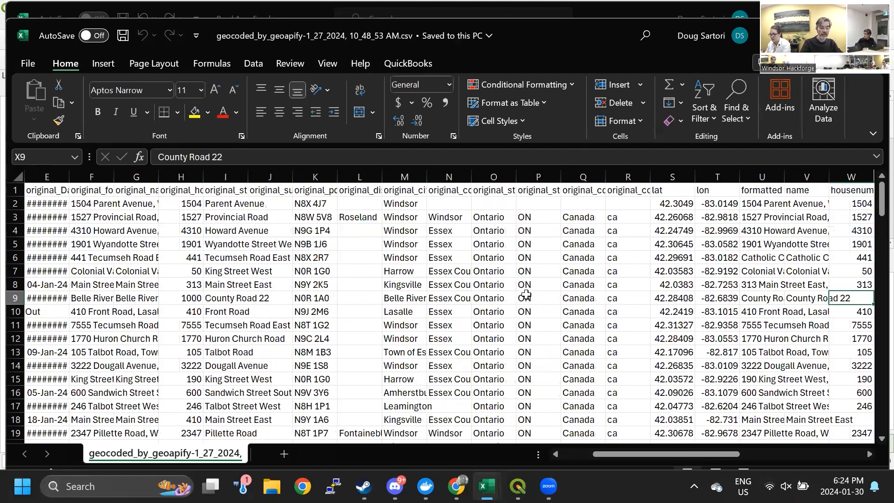
- Examine the lat value in row 4 and look across row 3 from lon past the attribution_url column
{"action": "left_click", "coordinate": [466, 232]}
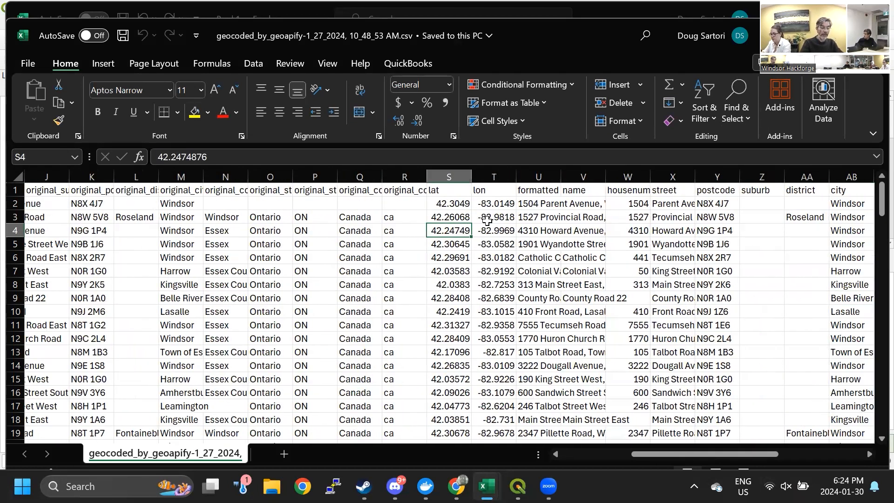
{"action": "left_click", "coordinate": [486, 220]}
{"action": "key", "text": "Right"}
{"action": "key", "text": "Right"}
{"action": "key", "text": "Right"}
{"action": "key", "text": "Right"}
{"action": "key", "text": "Right"}
{"action": "key", "text": "Right"}
{"action": "key", "text": "Right"}
{"action": "key", "text": "Right"}
{"action": "key", "text": "Right"}
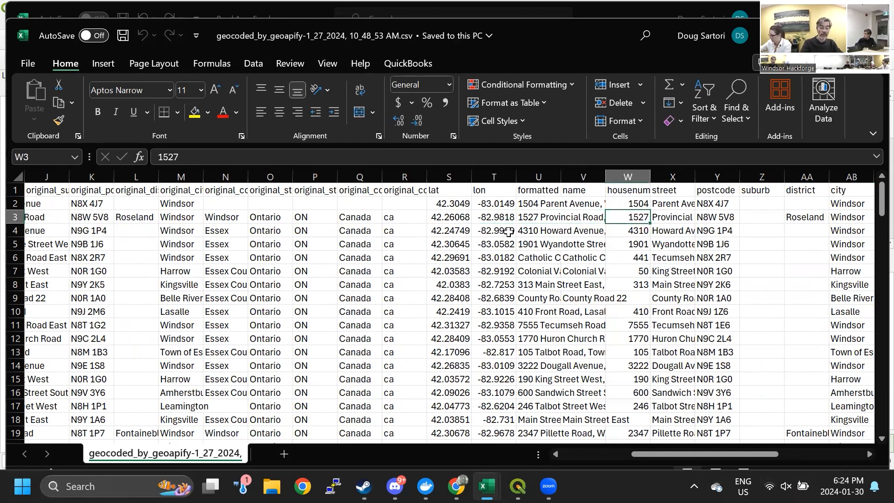
{"action": "key", "text": "Right"}
{"action": "key", "text": "Right"}
{"action": "key", "text": "Right"}
{"action": "key", "text": "Right"}
{"action": "key", "text": "Right"}
{"action": "key", "text": "Right"}
{"action": "key", "text": "Right"}
{"action": "key", "text": "Right"}
{"action": "key", "text": "Right"}
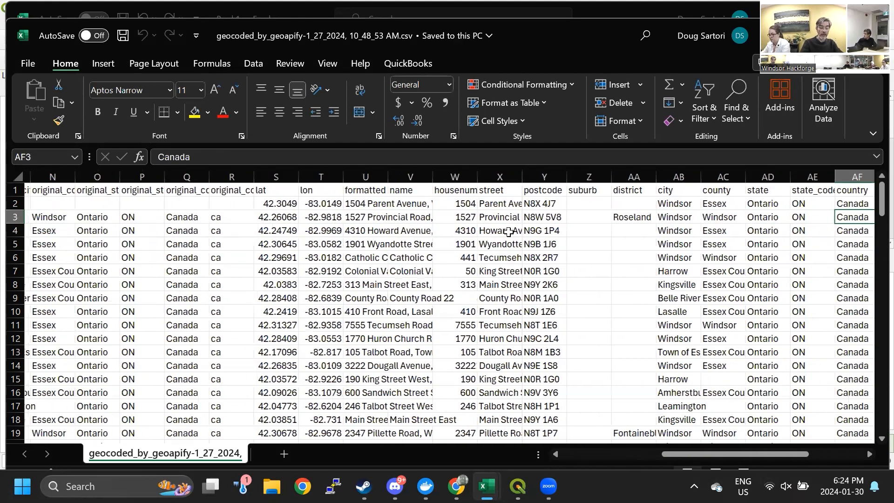
{"action": "key", "text": "Right"}
{"action": "key", "text": "Right"}
{"action": "key", "text": "Right"}
{"action": "key", "text": "Right"}
{"action": "key", "text": "Right"}
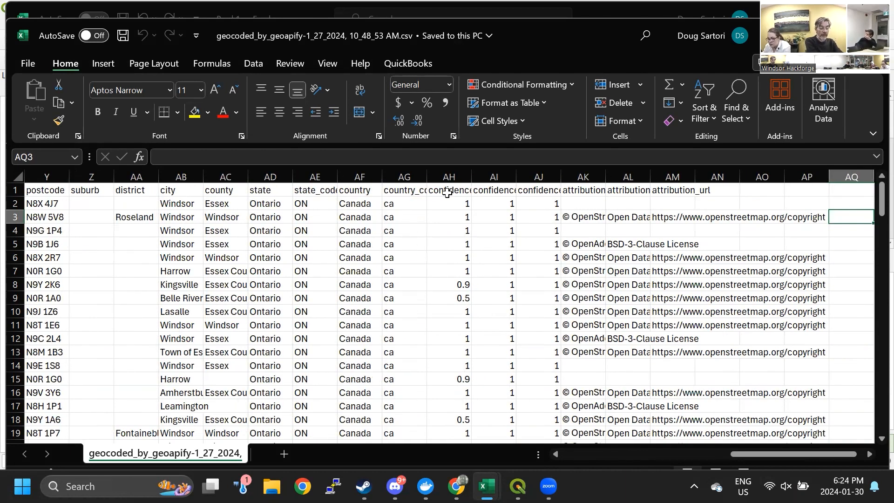
- Examine the confidence heading and its values in rows 8 and 9, plus the attribution and license entries in row 3
{"action": "left_click", "coordinate": [450, 192]}
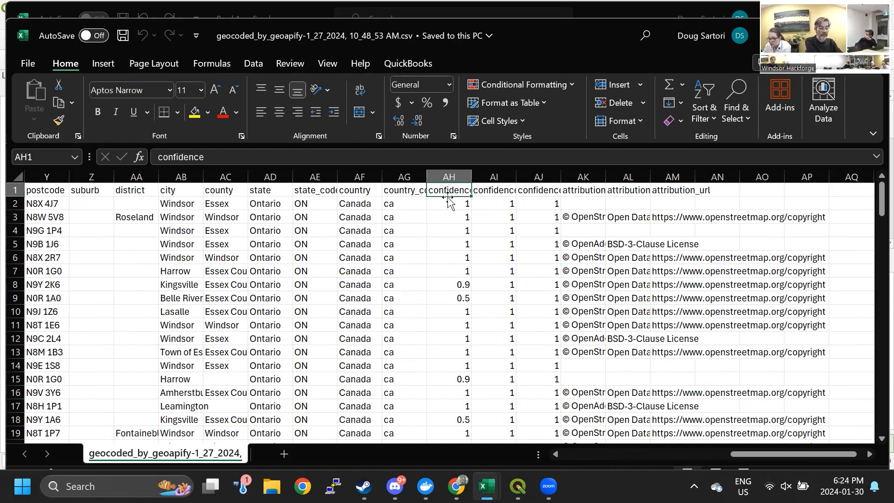
{"action": "left_click", "coordinate": [461, 285]}
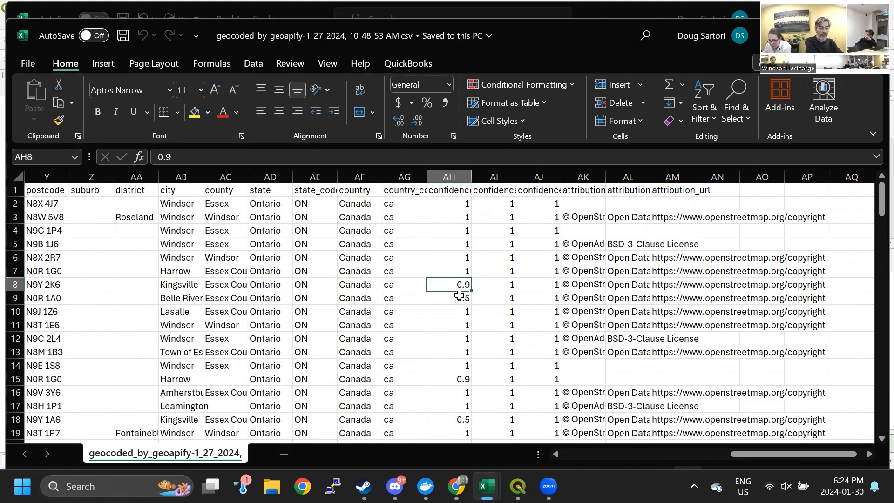
{"action": "left_click", "coordinate": [457, 299]}
{"action": "left_click", "coordinate": [600, 217]}
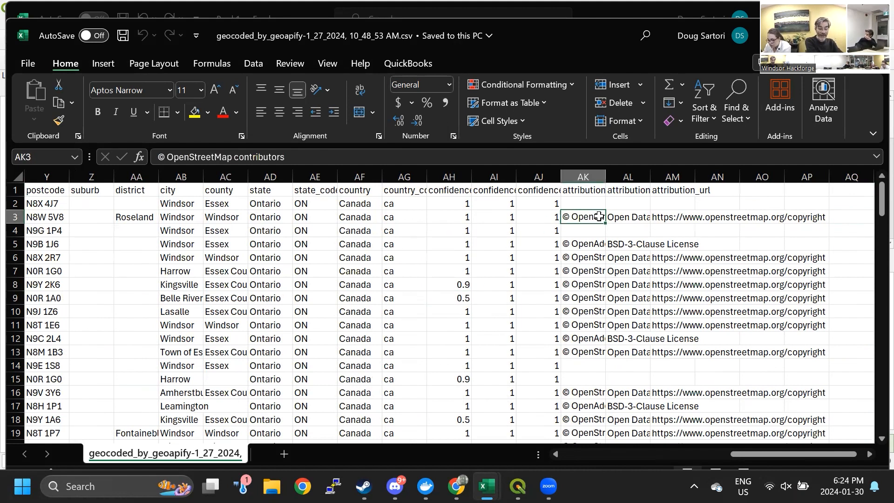
{"action": "left_click", "coordinate": [619, 218]}
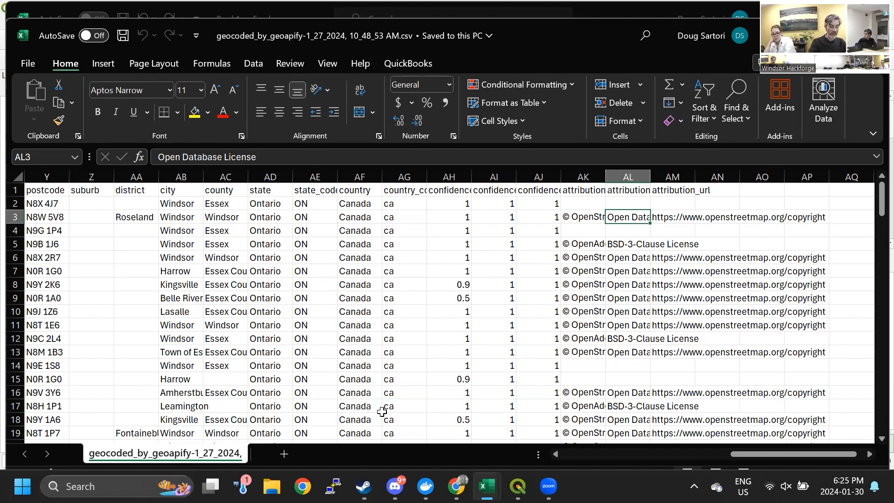
- Switch to QGIS and create a new empty project with the EPSG:4326 - WGS 84 template
{"action": "left_click", "coordinate": [518, 486]}
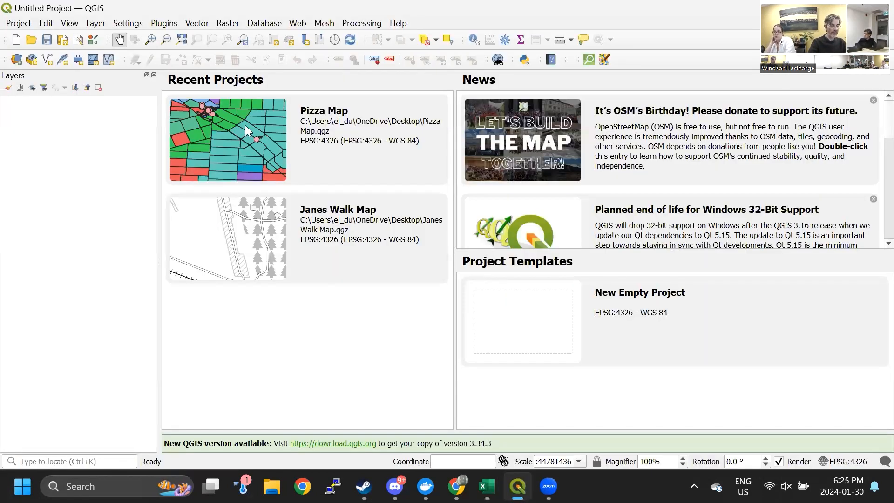
{"action": "double_click", "coordinate": [507, 311]}
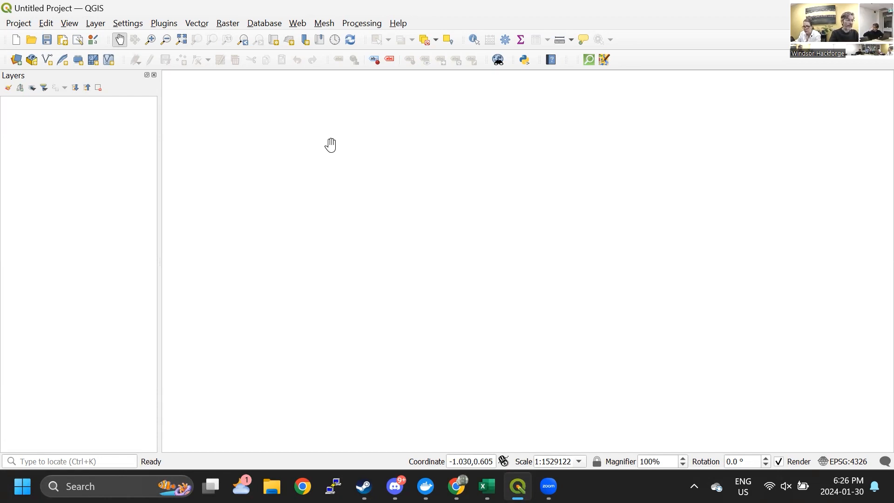
- Start adding a delimited text layer to the empty project
{"action": "left_click", "coordinate": [96, 25]}
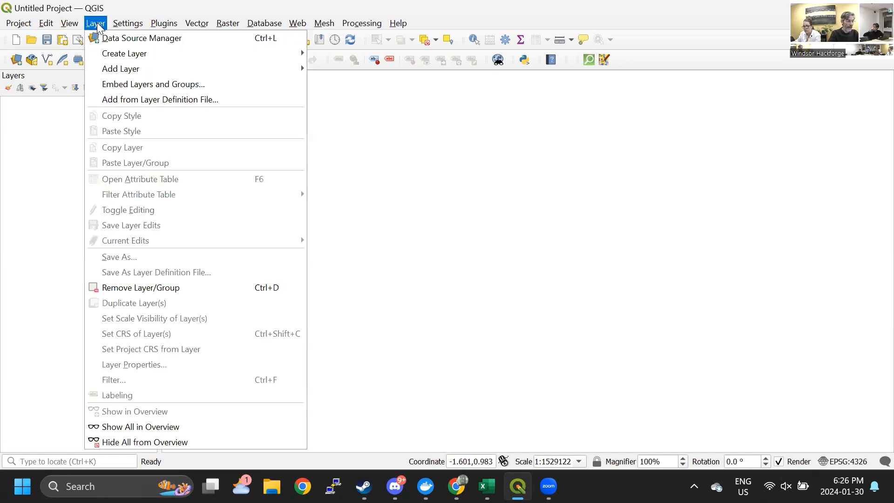
{"action": "mouse_move", "coordinate": [177, 75]}
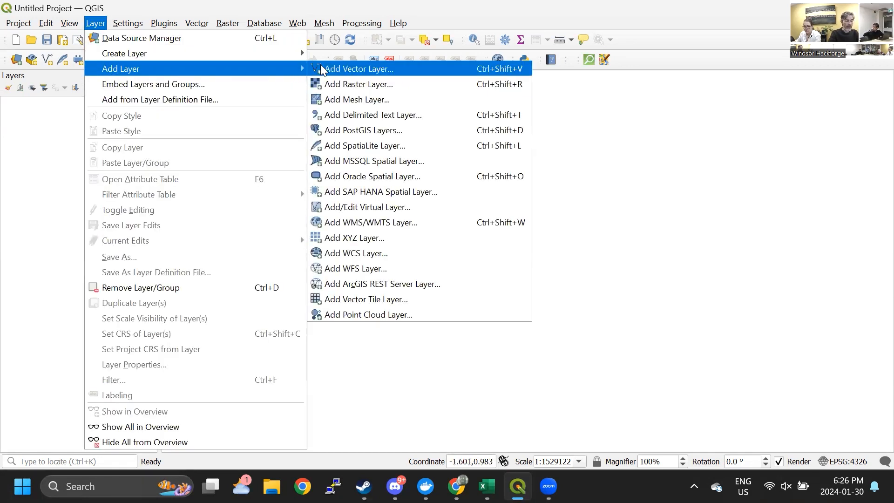
{"action": "left_click", "coordinate": [365, 116]}
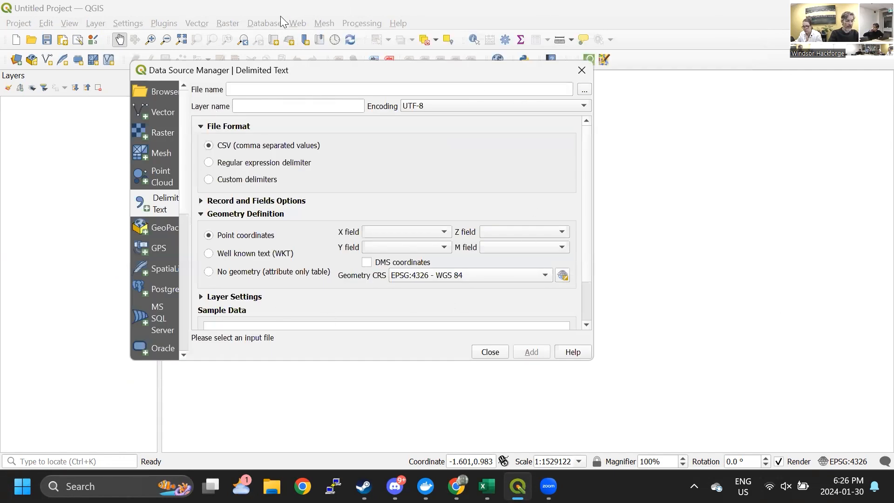
- Try to import geocoded_by_geoapify-1_27_2024, 10_39_42 AM.csv from the Downloads folder and find a longitude column for its X field
{"action": "left_click", "coordinate": [585, 90]}
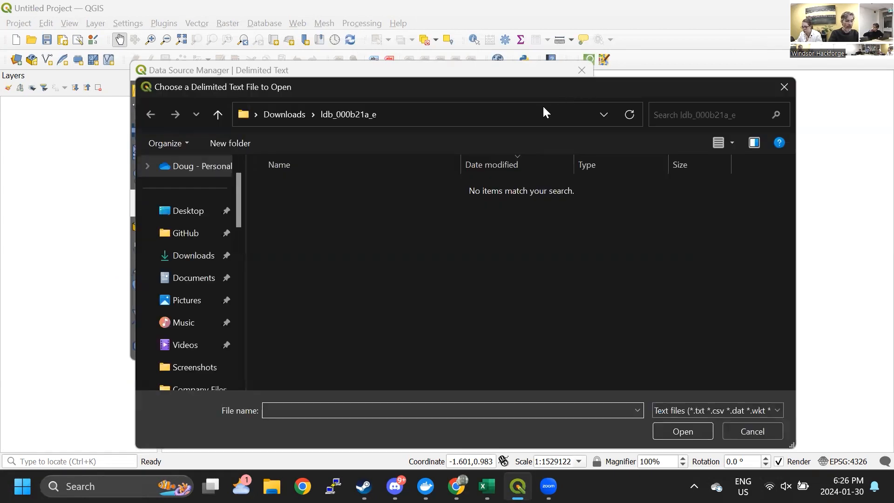
{"action": "left_click_drag", "start_coordinate": [523, 94], "coordinate": [381, 118]}
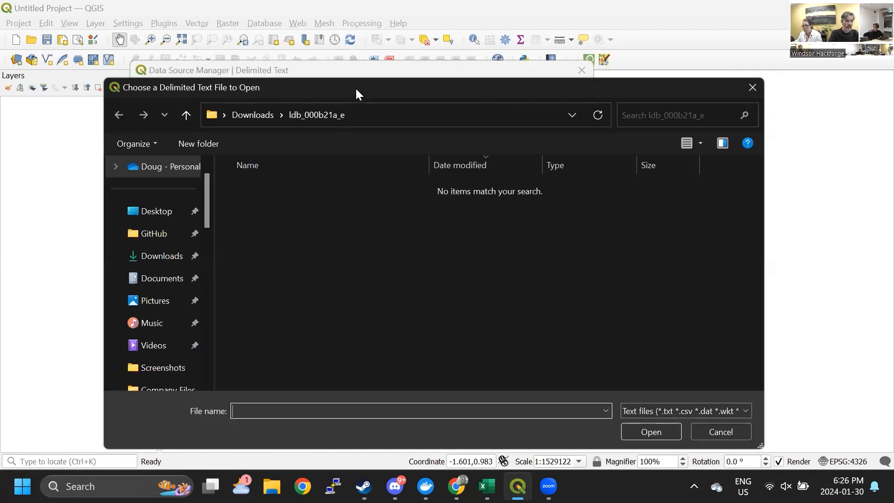
{"action": "left_click_drag", "start_coordinate": [356, 90], "coordinate": [340, 35]}
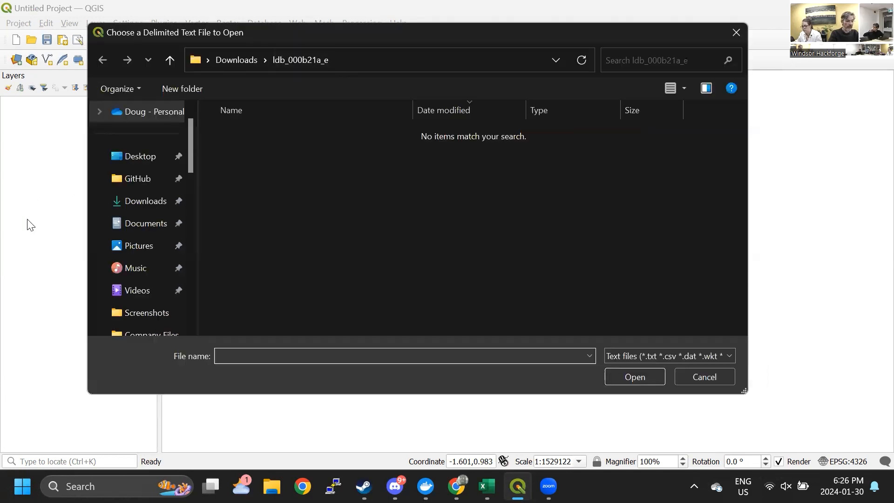
{"action": "left_click", "coordinate": [117, 205]}
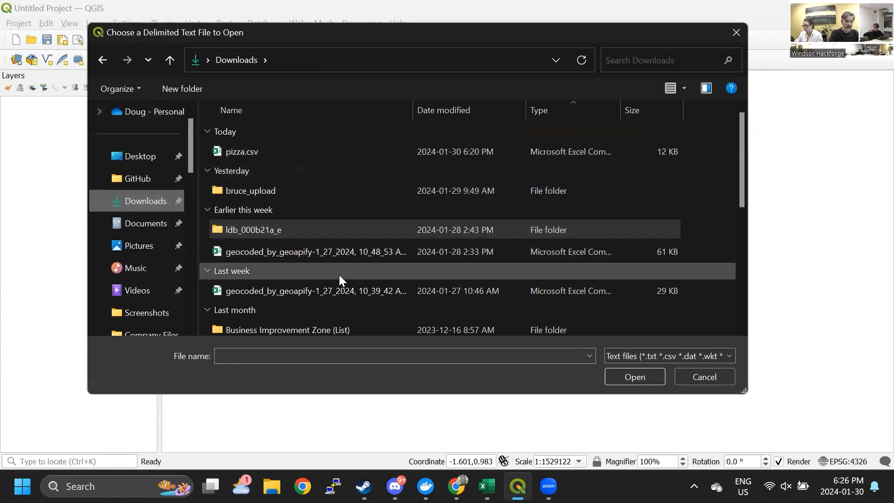
{"action": "double_click", "coordinate": [343, 289]}
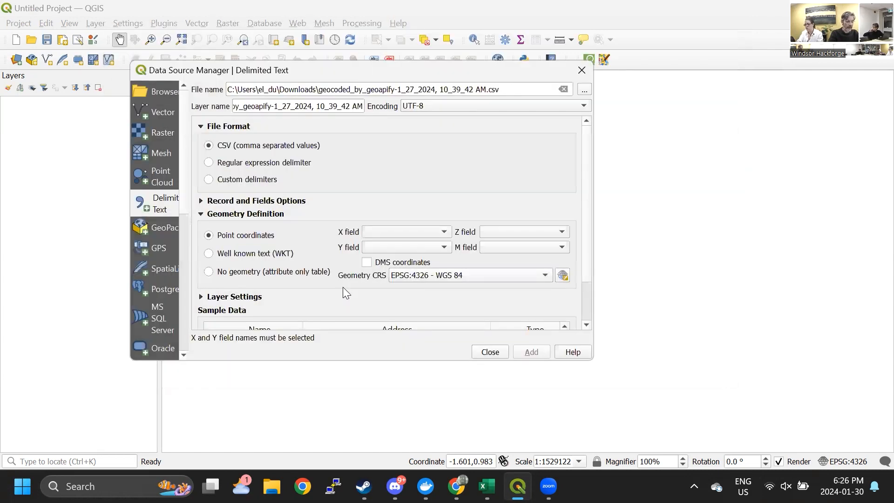
{"action": "left_click_drag", "start_coordinate": [588, 142], "coordinate": [591, 188]}
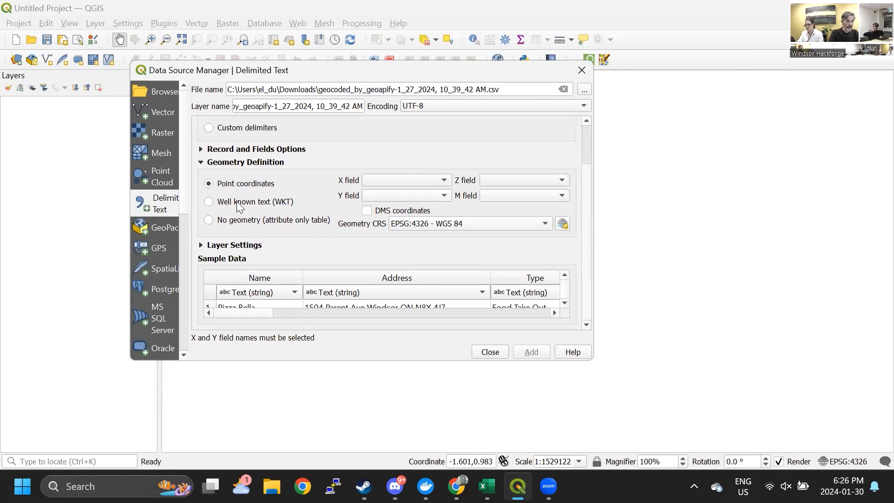
{"action": "left_click", "coordinate": [443, 181]}
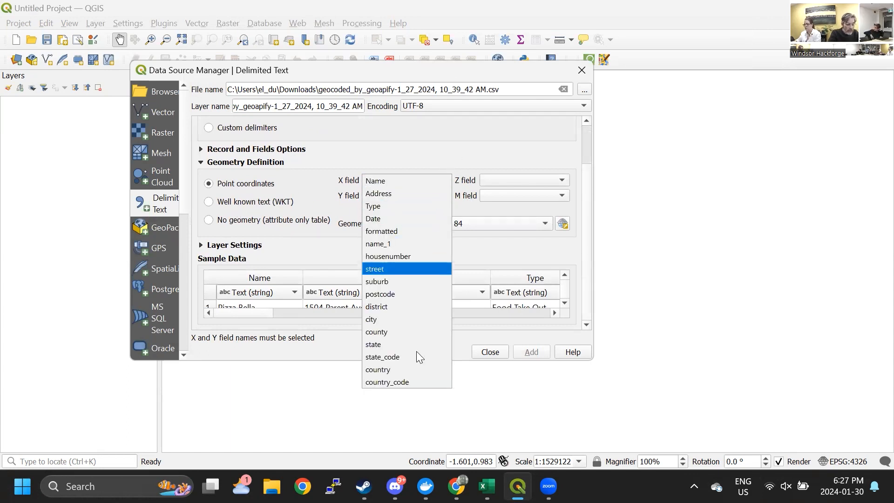
{"action": "left_click", "coordinate": [499, 121]}
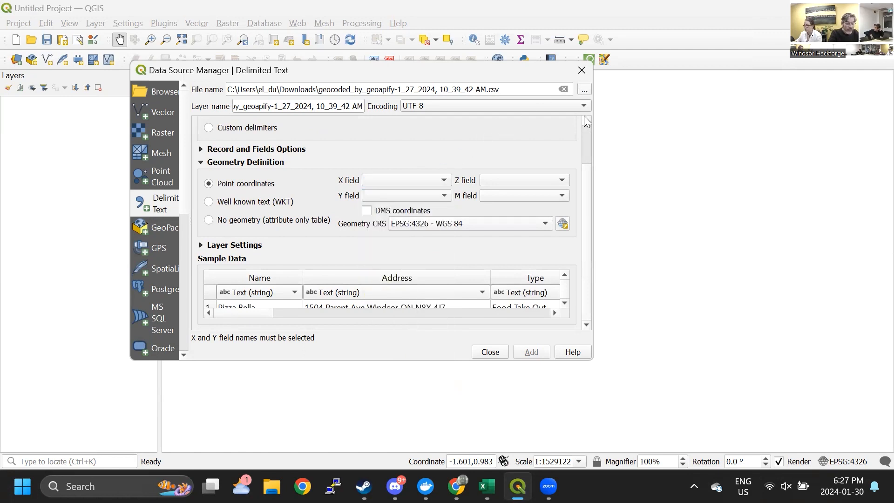
- Choose geocoded_by_geoapify-1_27_2024, 10_48_53 AM.csv in the Downloads folder as the delimited text source
{"action": "scroll", "coordinate": [587, 129], "scroll_direction": "up", "scroll_amount": 2}
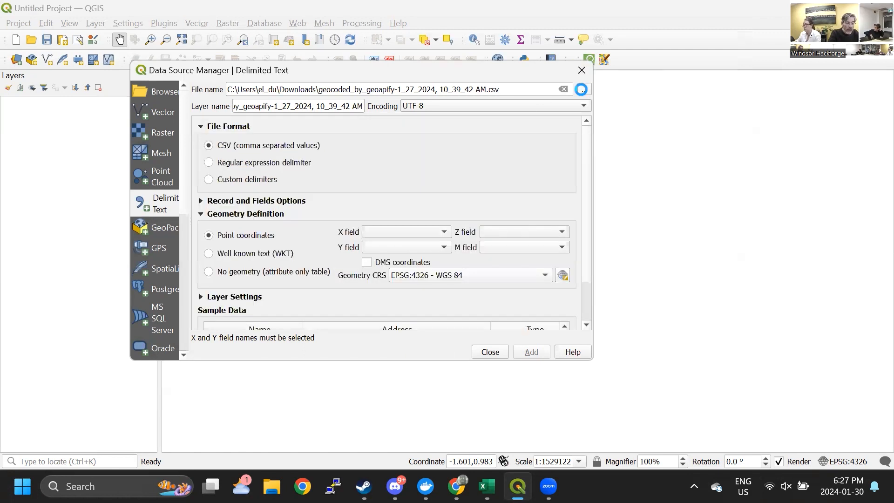
{"action": "left_click", "coordinate": [583, 89]}
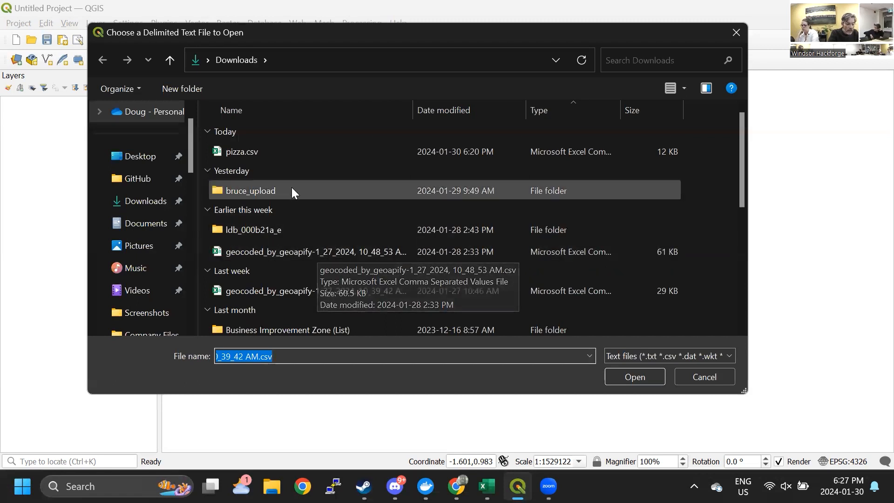
{"action": "double_click", "coordinate": [305, 247]}
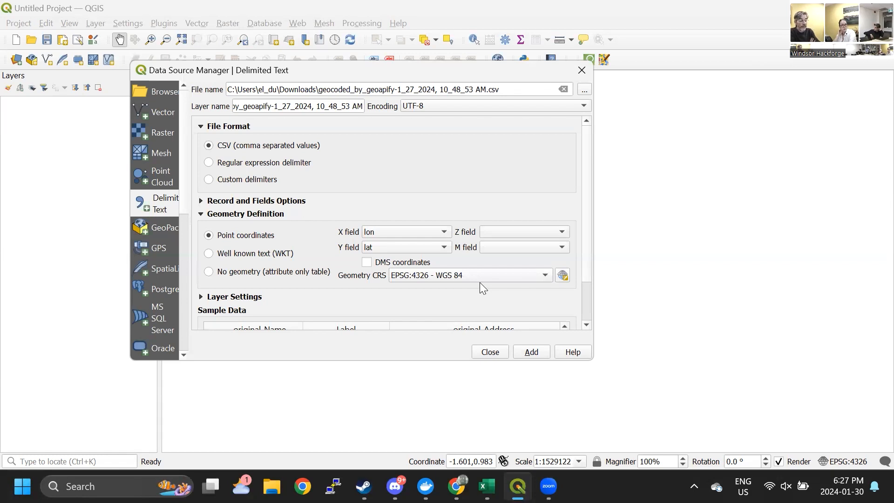
- Check the sample data and add the CSV as a point layer with X field lon, Y field lat and CRS EPSG:4326 - WGS 84
{"action": "scroll", "coordinate": [585, 303], "scroll_direction": "down", "scroll_amount": 2}
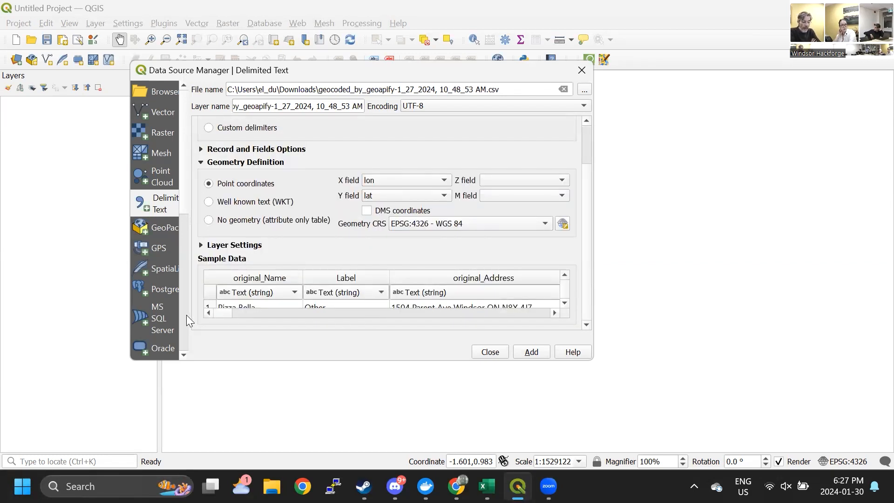
{"action": "left_click_drag", "start_coordinate": [223, 314], "coordinate": [350, 321]}
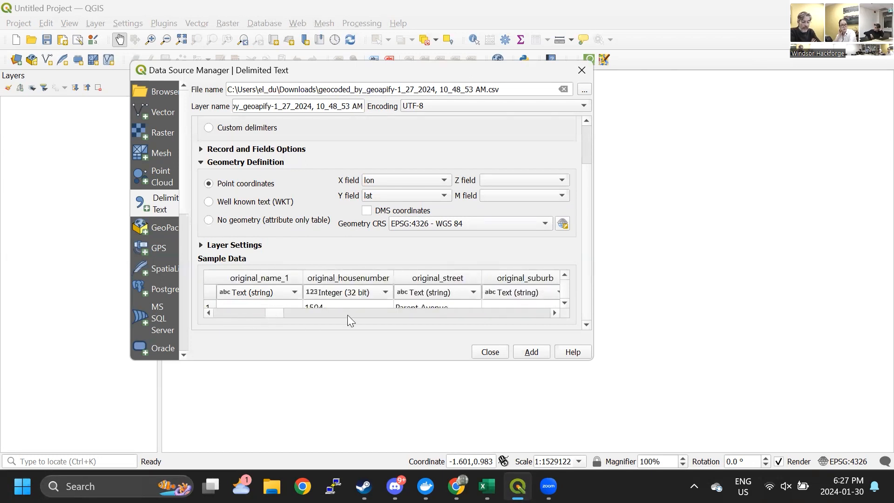
{"action": "left_click", "coordinate": [567, 300]}
{"action": "left_click", "coordinate": [568, 300]}
{"action": "left_click", "coordinate": [567, 300]}
{"action": "left_click", "coordinate": [567, 300]}
{"action": "left_click", "coordinate": [568, 300]}
{"action": "left_click", "coordinate": [567, 300]}
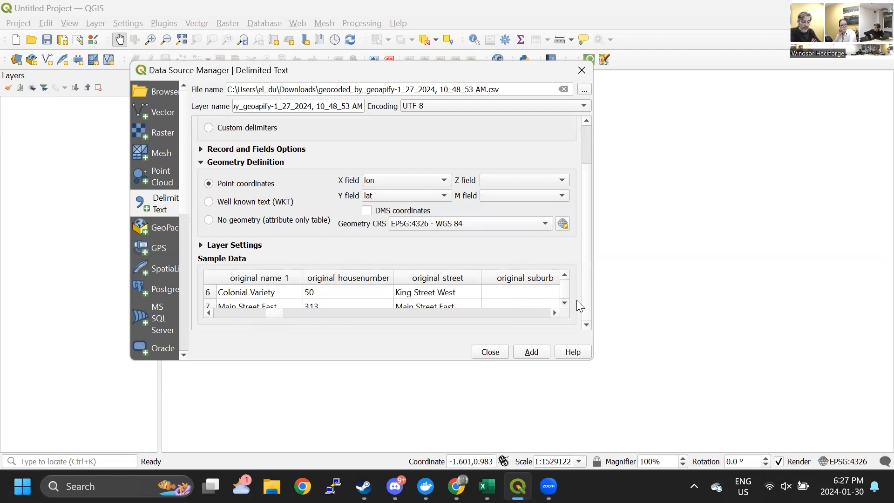
{"action": "left_click", "coordinate": [526, 354]}
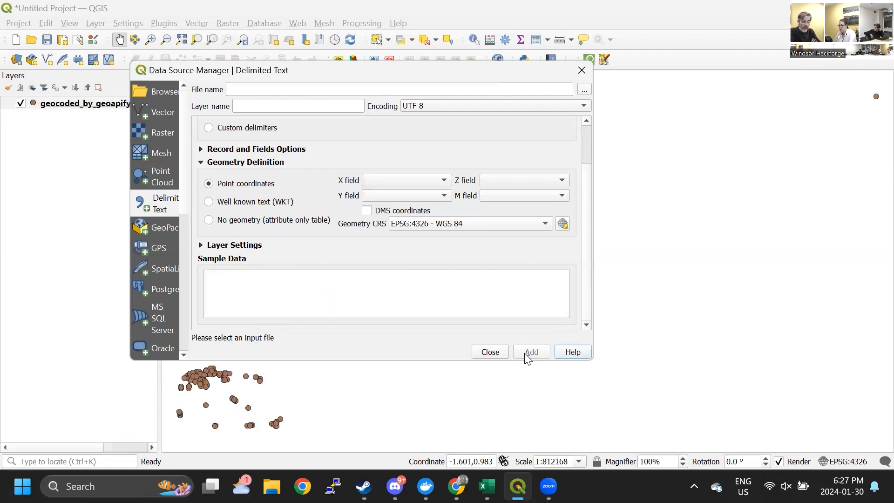
{"action": "left_click", "coordinate": [582, 70]}
- Zoom the map in on the main group of geocoded points and centre it in the view
{"action": "left_click_drag", "start_coordinate": [279, 322], "coordinate": [459, 191]}
{"action": "left_click_drag", "start_coordinate": [403, 200], "coordinate": [449, 211]}
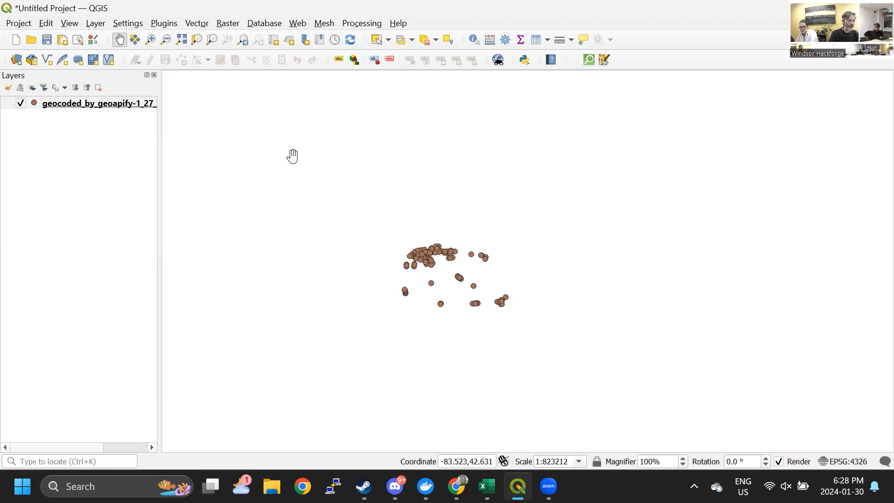
{"action": "left_click", "coordinate": [149, 40]}
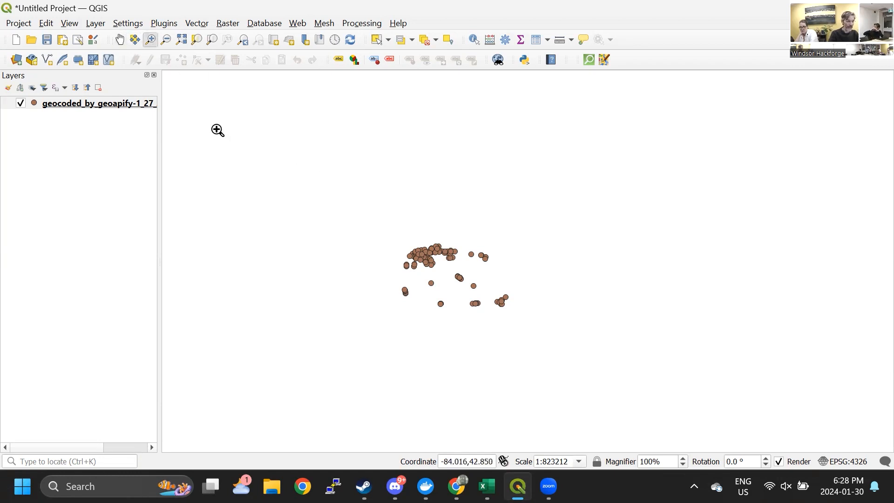
{"action": "left_click_drag", "start_coordinate": [390, 246], "coordinate": [537, 329]}
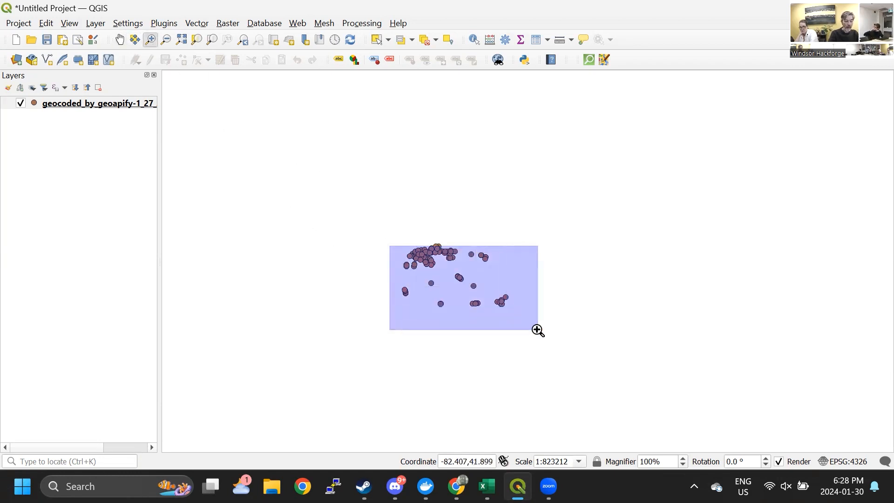
{"action": "left_click", "coordinate": [120, 39]}
{"action": "left_click_drag", "start_coordinate": [459, 146], "coordinate": [462, 162]}
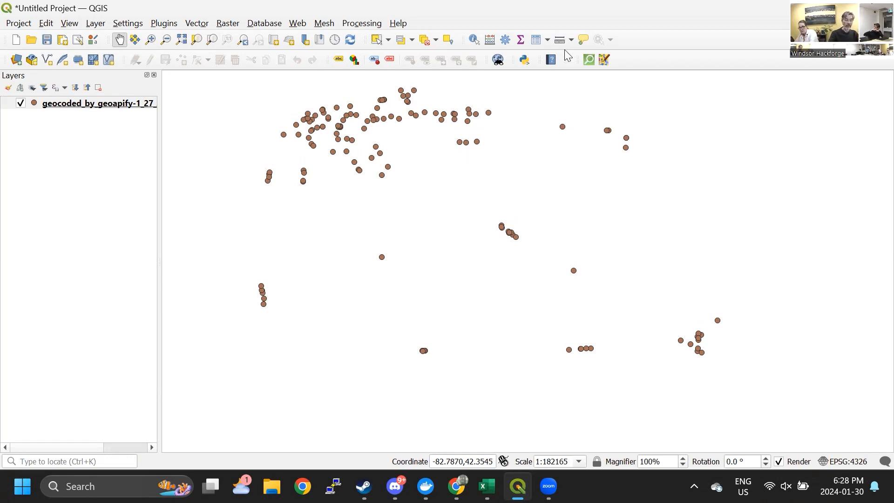
- Download the OpenStreetMap objects with the key highway in windsor, on through a QuickOSM quick query
{"action": "left_click", "coordinate": [589, 59]}
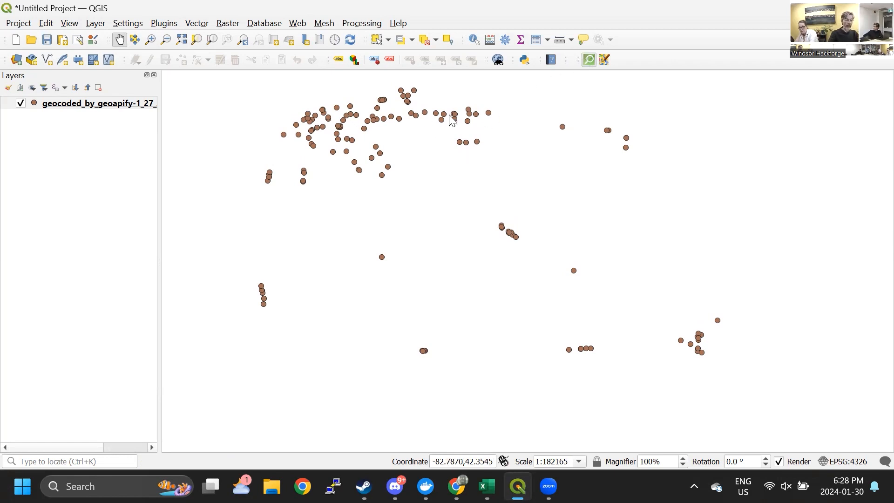
{"action": "left_click", "coordinate": [590, 61]}
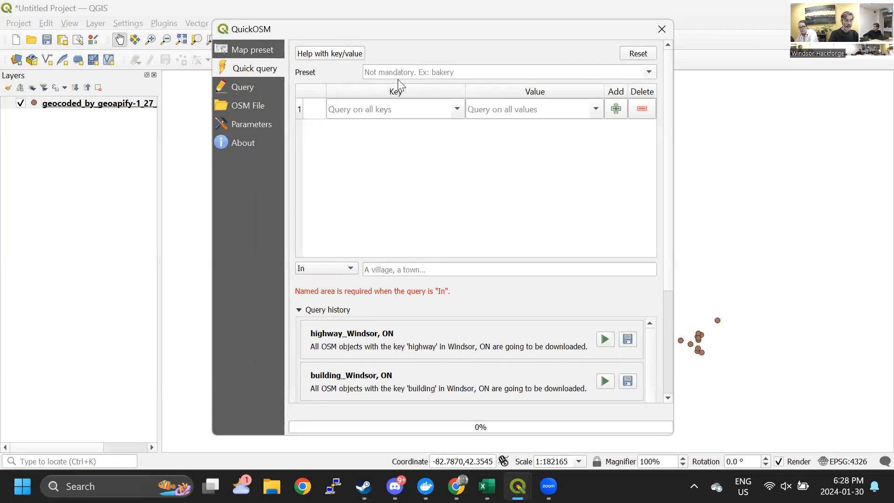
{"action": "left_click", "coordinate": [396, 108]}
{"action": "type", "text": "highway"}
{"action": "left_click", "coordinate": [375, 125]}
{"action": "left_click", "coordinate": [410, 265]}
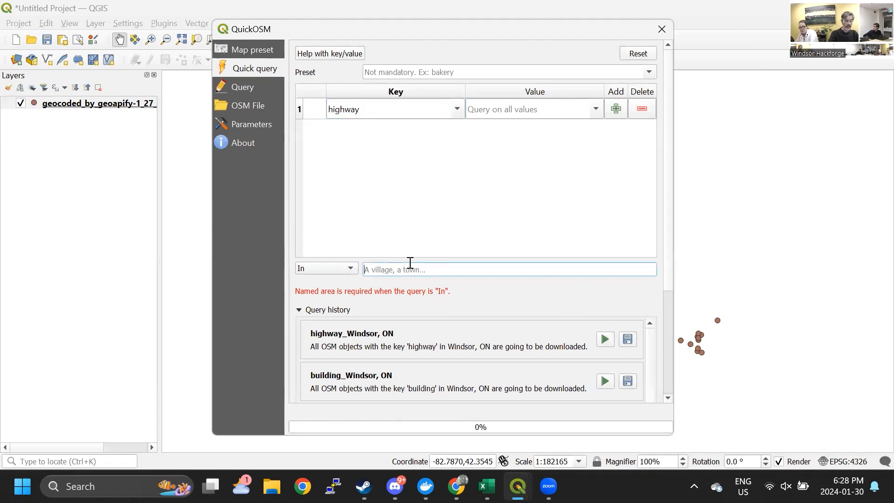
{"action": "type", "text": "windsor, on"}
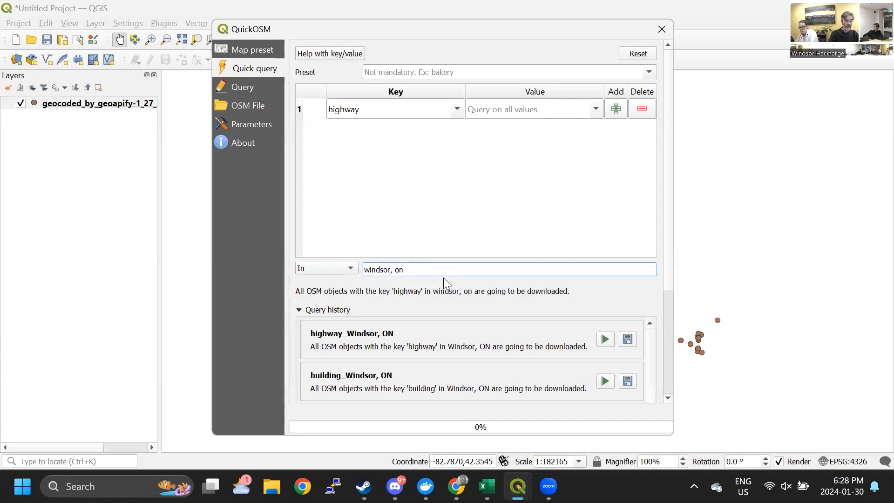
{"action": "left_click", "coordinate": [668, 298]}
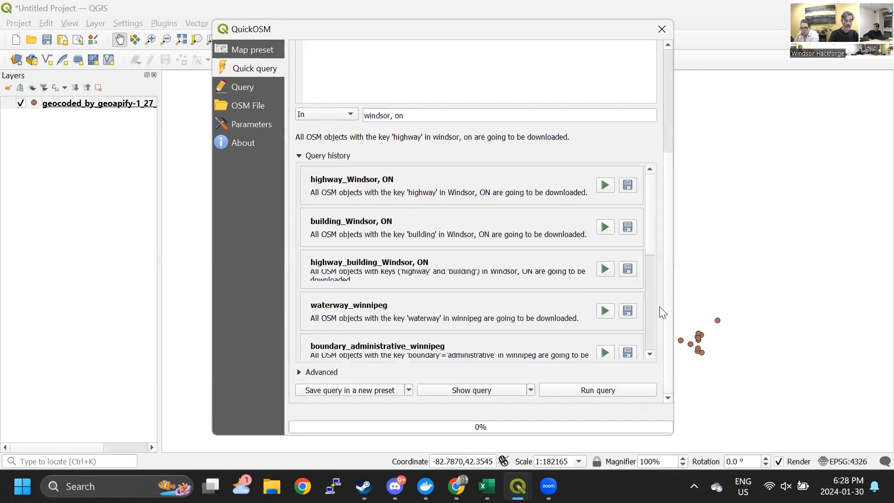
{"action": "left_click", "coordinate": [573, 391]}
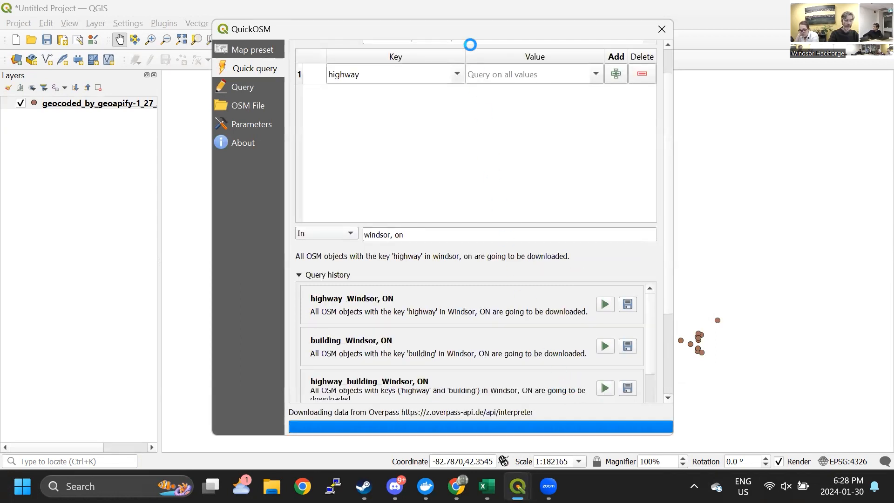
{"action": "left_click_drag", "start_coordinate": [473, 32], "coordinate": [470, 11]}
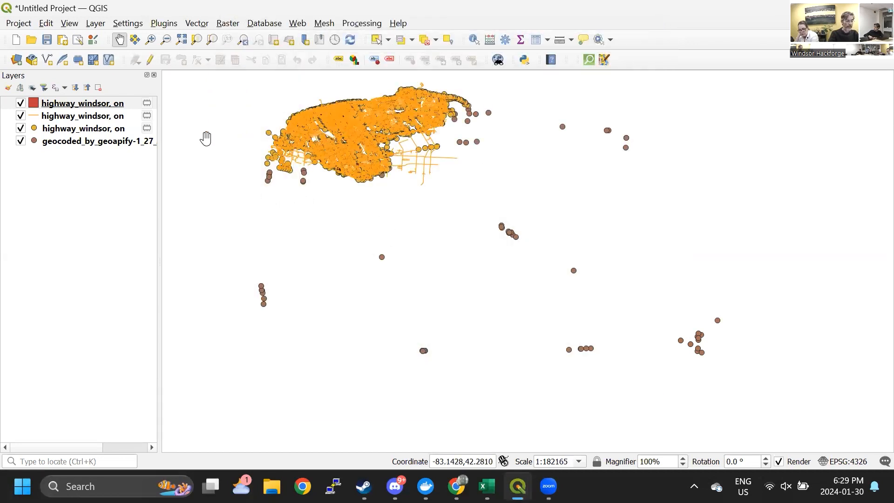
- Hide the point and polygon highway_windsor, on layers so only the street lines and geocoded points are drawn
{"action": "left_click", "coordinate": [21, 129]}
{"action": "left_click", "coordinate": [21, 103]}
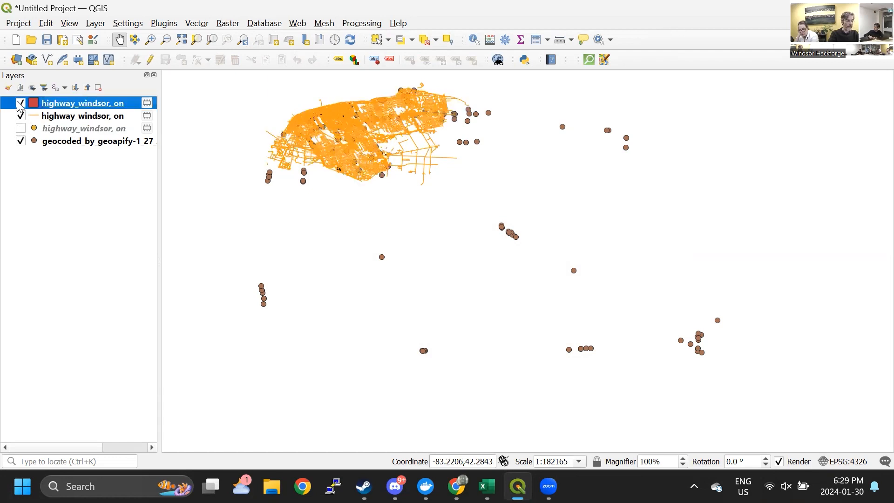
{"action": "left_click", "coordinate": [150, 40]}
{"action": "left_click_drag", "start_coordinate": [228, 71], "coordinate": [629, 203]}
{"action": "left_click_drag", "start_coordinate": [202, 162], "coordinate": [706, 361]}
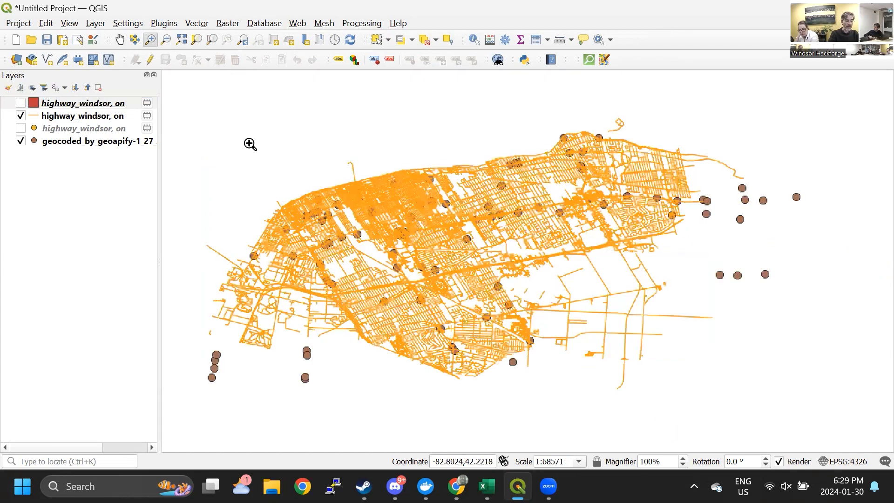
{"action": "left_click_drag", "start_coordinate": [185, 128], "coordinate": [820, 406]}
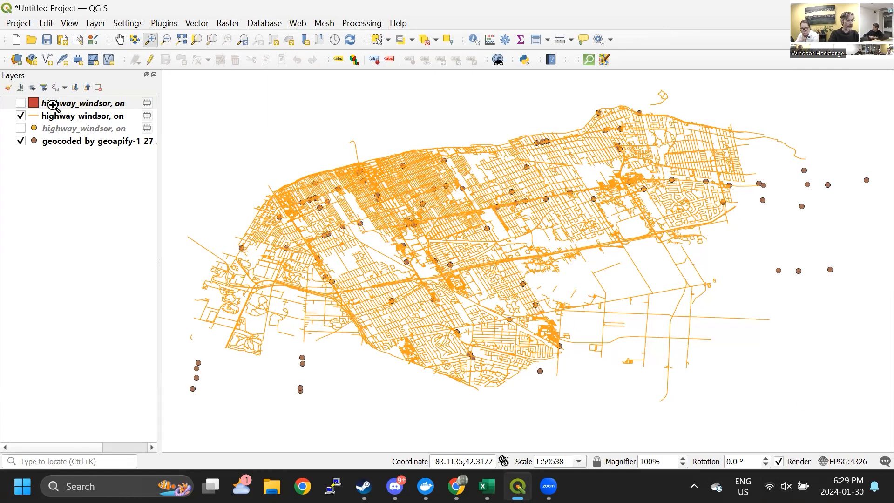
- Move the geocoded points layer above the highway line layer and rename it pizza places
{"action": "left_click", "coordinate": [59, 142]}
{"action": "left_click_drag", "start_coordinate": [59, 142], "coordinate": [59, 107]}
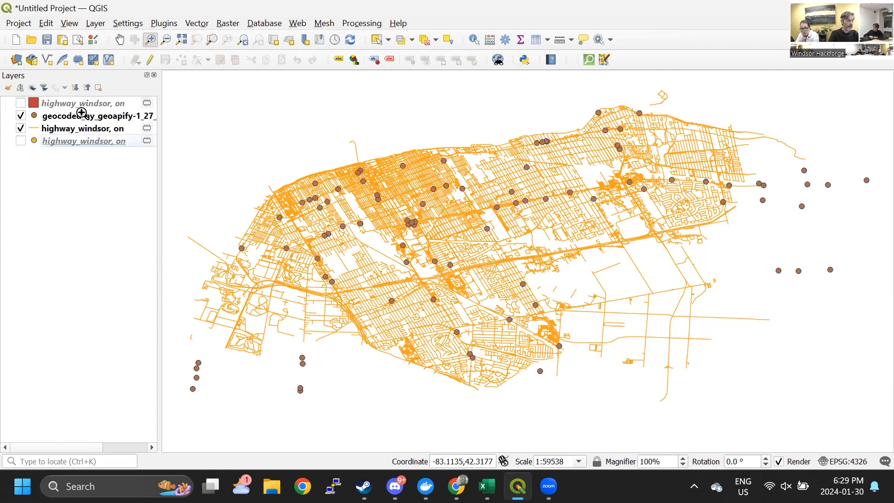
{"action": "left_click", "coordinate": [81, 115]}
{"action": "right_click", "coordinate": [80, 115]}
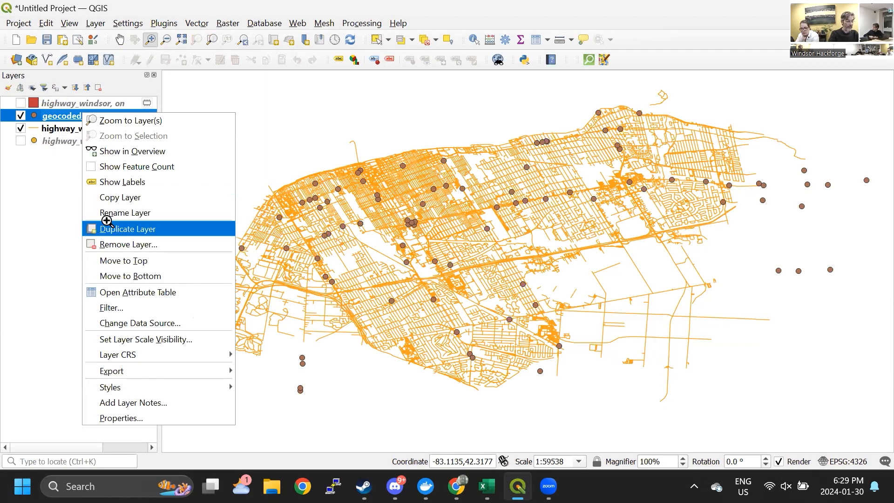
{"action": "left_click", "coordinate": [86, 212]}
{"action": "type", "text": "pizza places"}
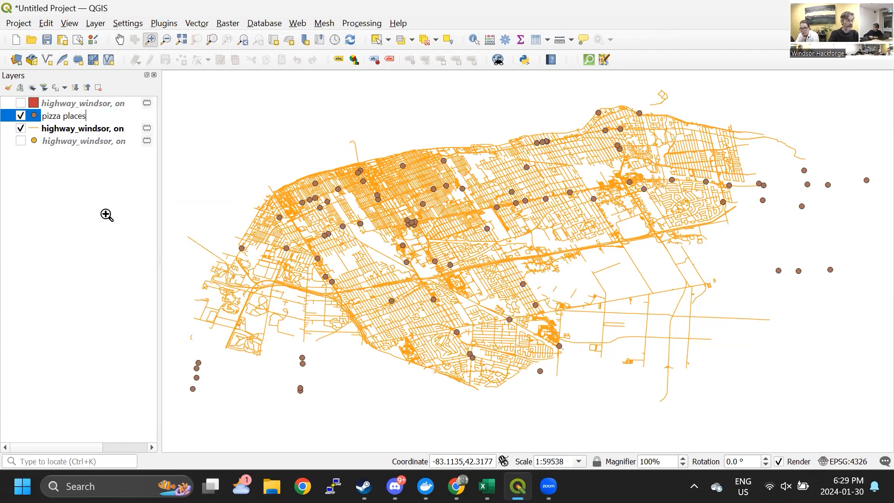
- Commit the name pizza places for the geocoded points layer
{"action": "key", "text": "Return"}
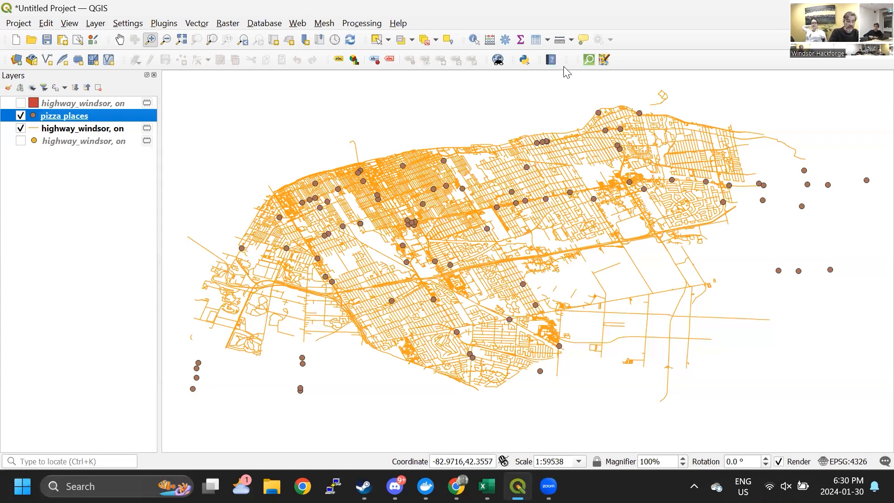
- Look through the keys available for a QuickOSM quick query and choose highway
{"action": "left_click", "coordinate": [590, 61]}
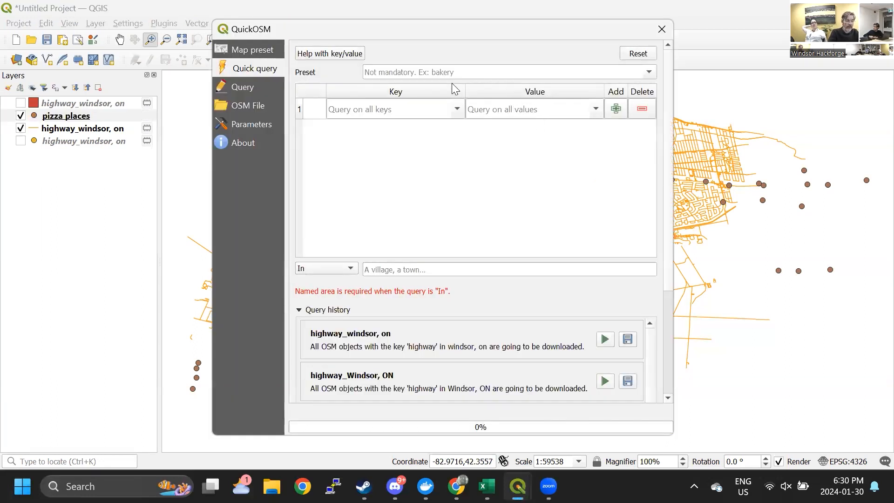
{"action": "left_click", "coordinate": [451, 112]}
{"action": "left_click", "coordinate": [457, 109]}
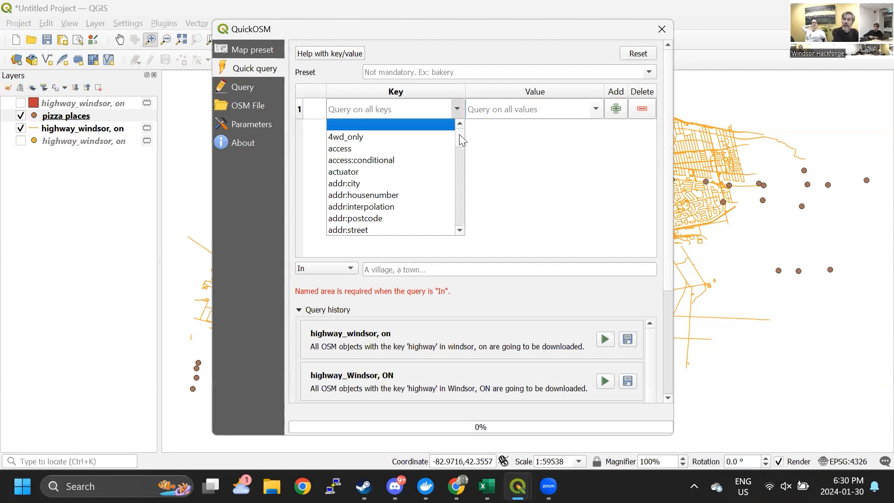
{"action": "scroll", "coordinate": [462, 139], "scroll_direction": "down", "scroll_amount": 2}
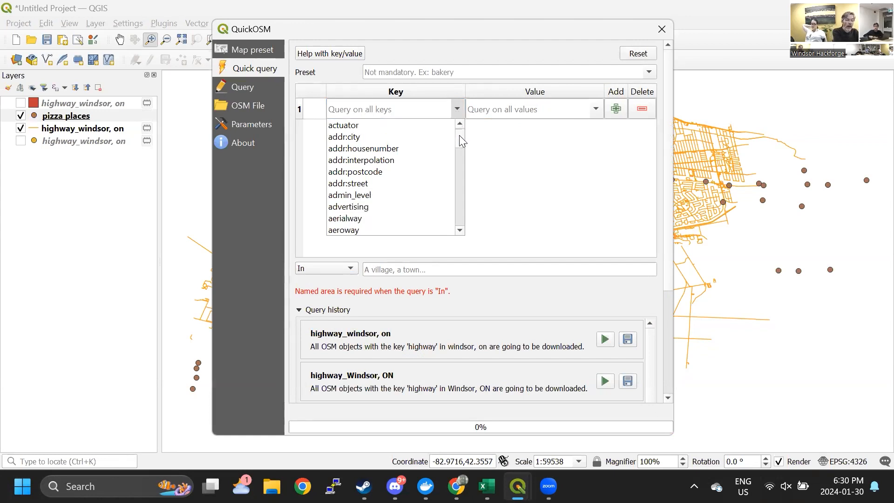
{"action": "scroll", "coordinate": [459, 136], "scroll_direction": "down", "scroll_amount": 13}
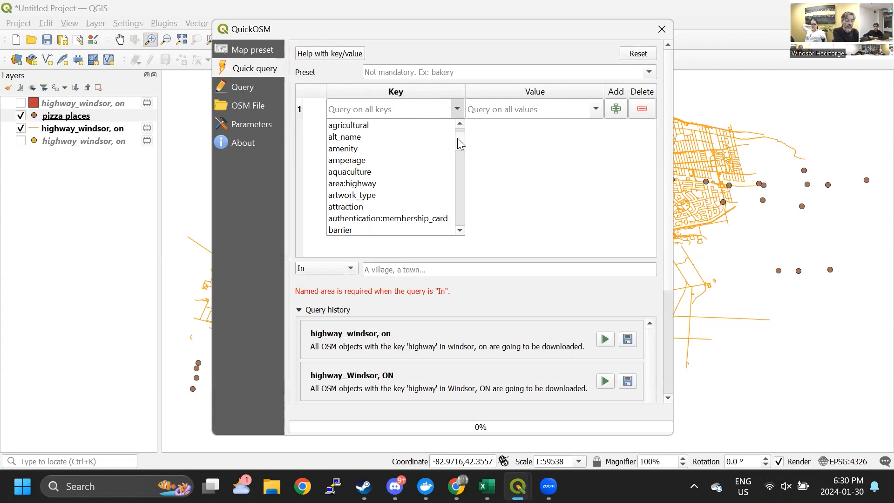
{"action": "scroll", "coordinate": [455, 147], "scroll_direction": "down", "scroll_amount": 15}
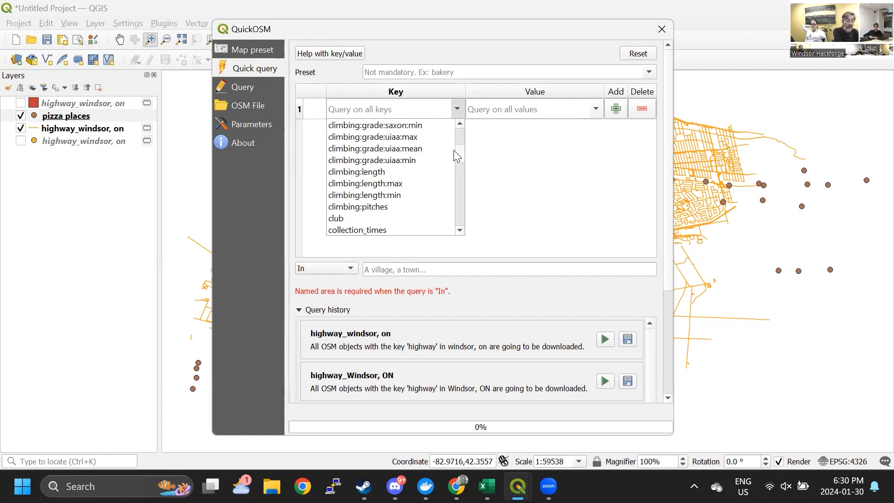
{"action": "scroll", "coordinate": [449, 160], "scroll_direction": "down", "scroll_amount": 15}
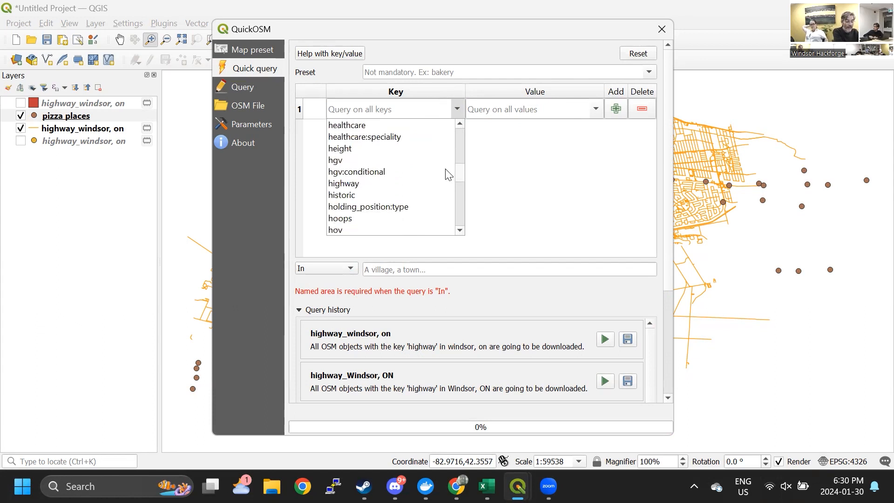
{"action": "scroll", "coordinate": [448, 175], "scroll_direction": "down", "scroll_amount": 2}
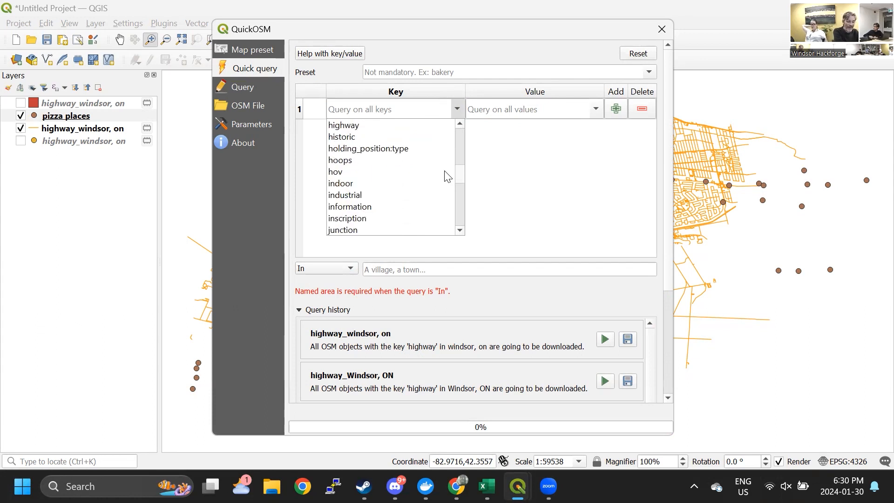
{"action": "scroll", "coordinate": [448, 177], "scroll_direction": "down", "scroll_amount": 1}
{"action": "scroll", "coordinate": [447, 179], "scroll_direction": "down", "scroll_amount": 6}
{"action": "scroll", "coordinate": [447, 182], "scroll_direction": "down", "scroll_amount": 4}
{"action": "scroll", "coordinate": [445, 172], "scroll_direction": "up", "scroll_amount": 20}
{"action": "scroll", "coordinate": [444, 165], "scroll_direction": "up", "scroll_amount": 12}
{"action": "scroll", "coordinate": [442, 163], "scroll_direction": "down", "scroll_amount": 10}
{"action": "scroll", "coordinate": [441, 167], "scroll_direction": "down", "scroll_amount": 20}
{"action": "scroll", "coordinate": [441, 175], "scroll_direction": "down", "scroll_amount": 1}
{"action": "left_click", "coordinate": [387, 184]}
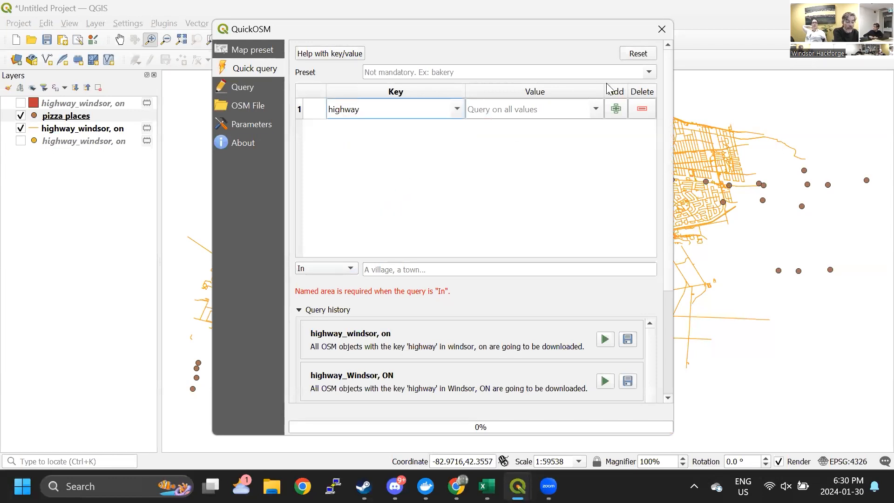
- Examine the values offered for the highway key, and close QuickOSM without running a query
{"action": "left_click", "coordinate": [596, 109]}
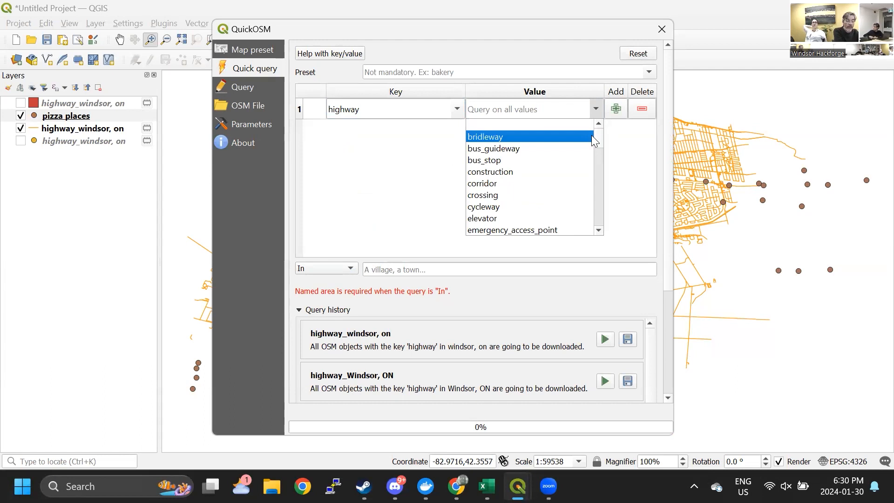
{"action": "left_click_drag", "start_coordinate": [596, 132], "coordinate": [584, 178]}
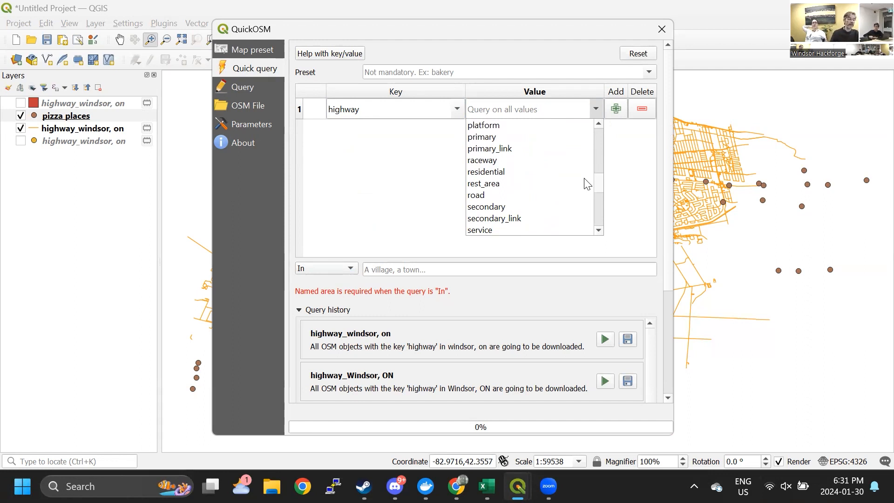
{"action": "left_click_drag", "start_coordinate": [586, 183], "coordinate": [585, 133]}
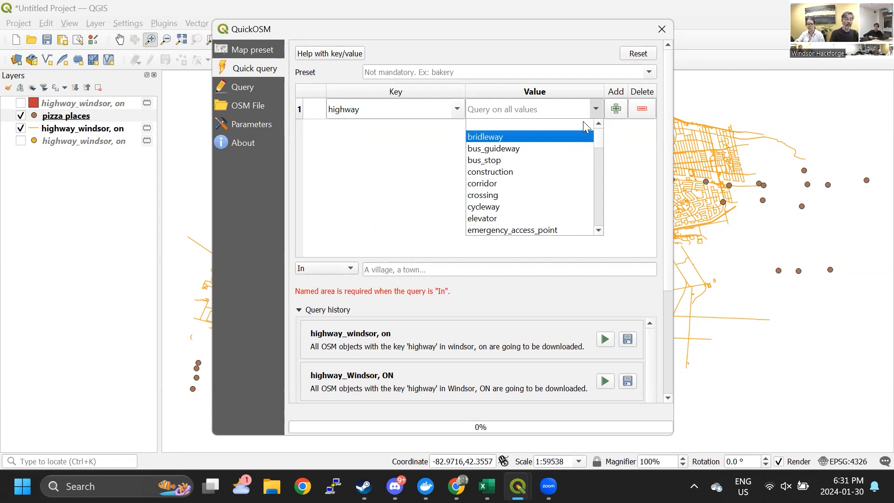
{"action": "left_click", "coordinate": [406, 270]}
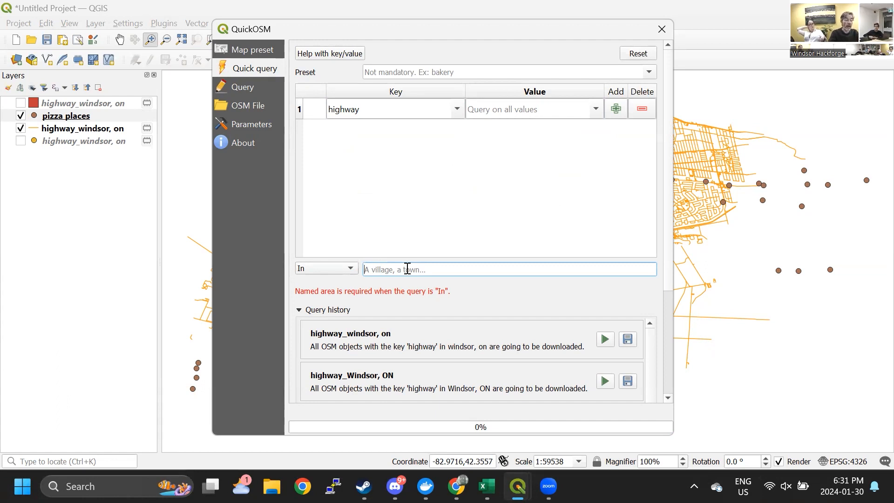
{"action": "left_click", "coordinate": [664, 30]}
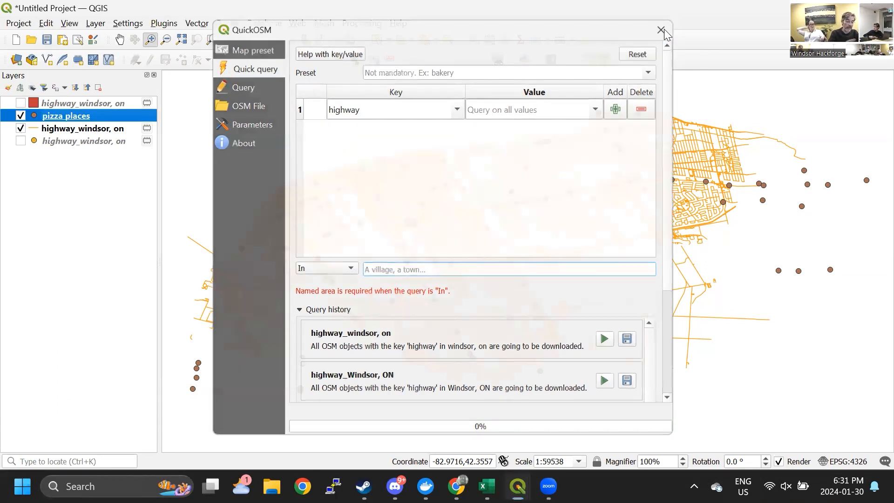
- Remove the polygon, line and point highway_windsor, on layers from the project
{"action": "right_click", "coordinate": [58, 104]}
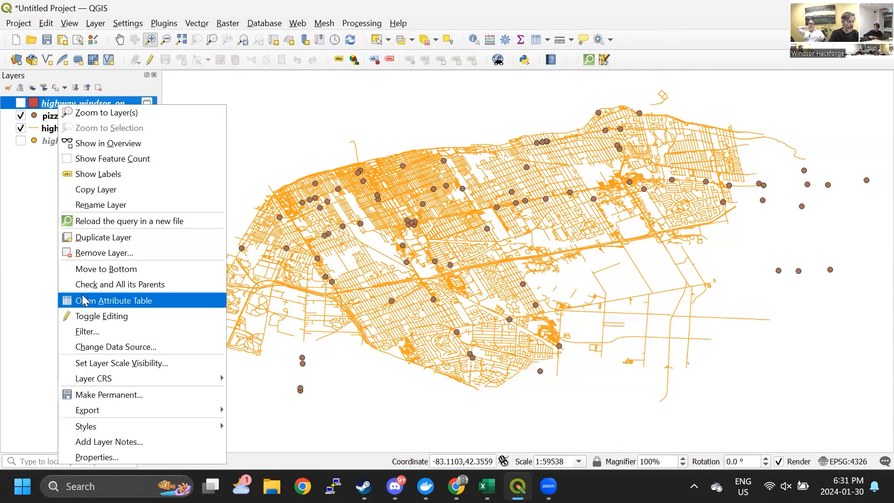
{"action": "left_click", "coordinate": [102, 249]}
{"action": "key", "text": "Return"}
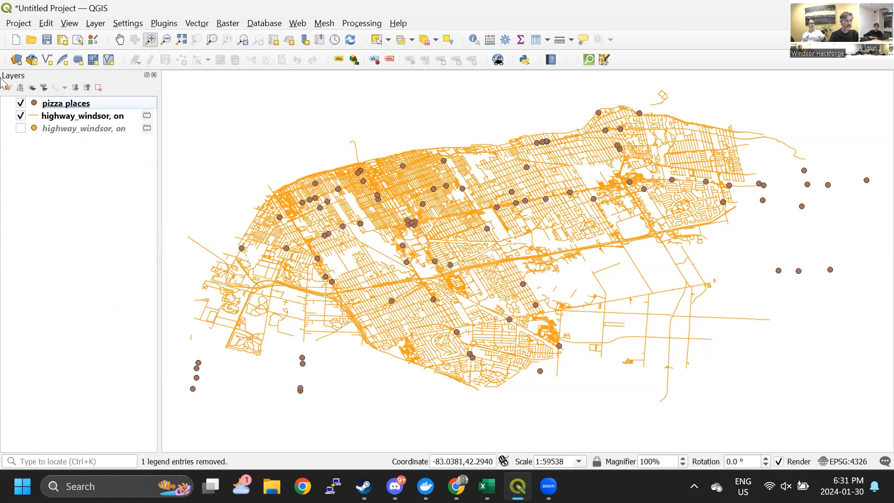
{"action": "left_click", "coordinate": [84, 123]}
{"action": "right_click", "coordinate": [82, 117]}
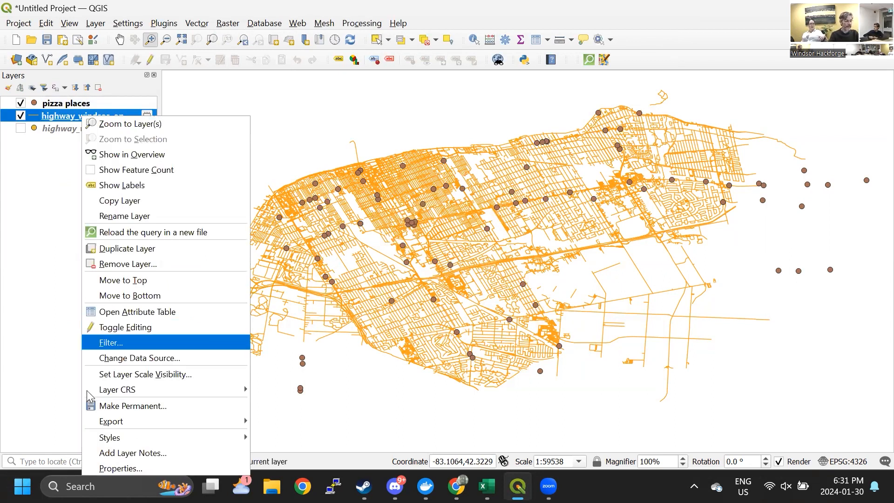
{"action": "left_click", "coordinate": [115, 264]}
{"action": "left_click", "coordinate": [443, 258]}
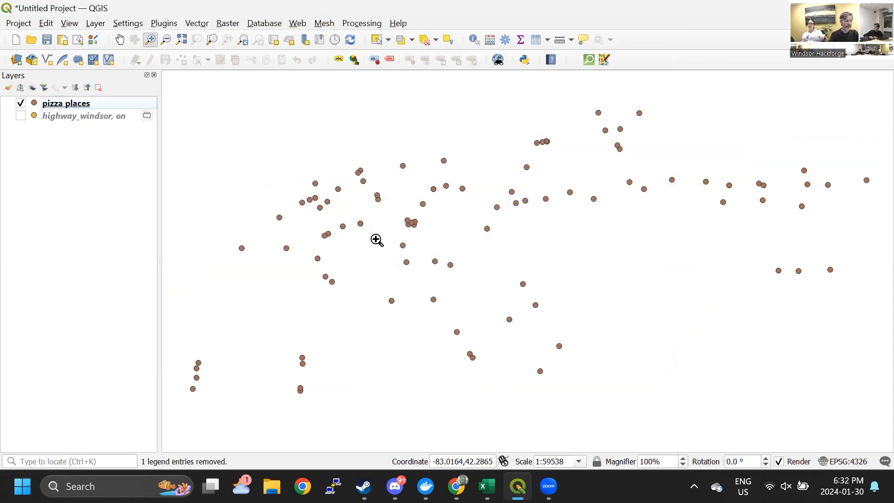
{"action": "left_click", "coordinate": [72, 118]}
{"action": "right_click", "coordinate": [72, 118]}
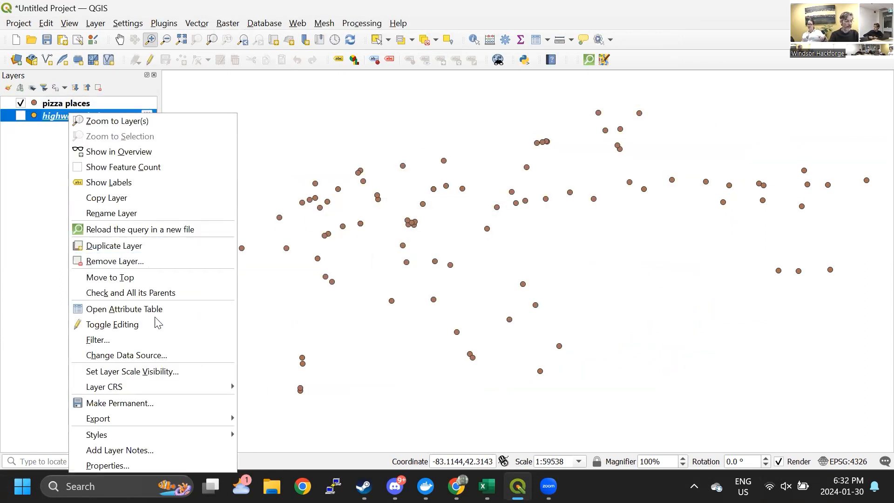
{"action": "left_click", "coordinate": [154, 261]}
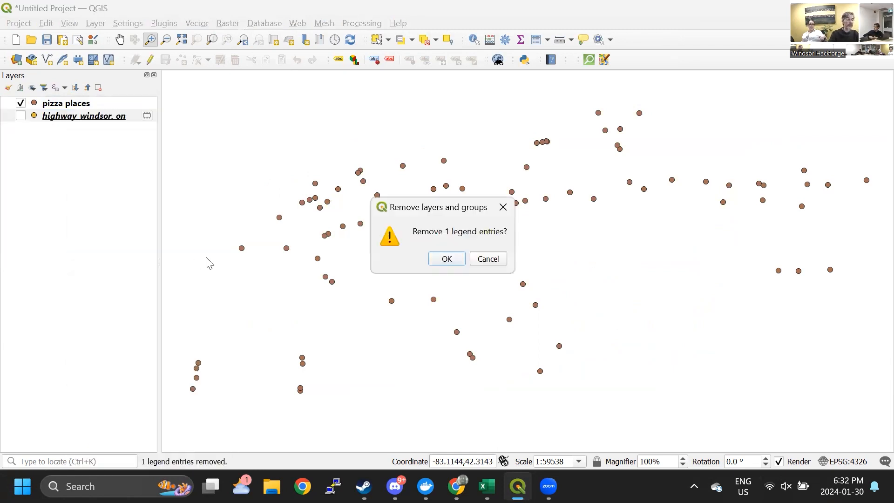
{"action": "left_click", "coordinate": [441, 258]}
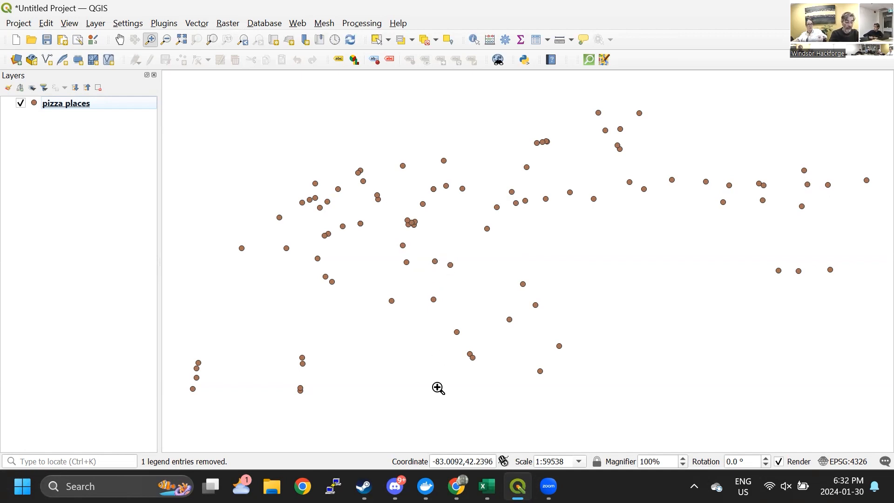
- Switch to Chrome, search the web for dissemination area statistics canada, and open the Dissemination Area Boundary Files result
{"action": "left_click", "coordinate": [457, 486]}
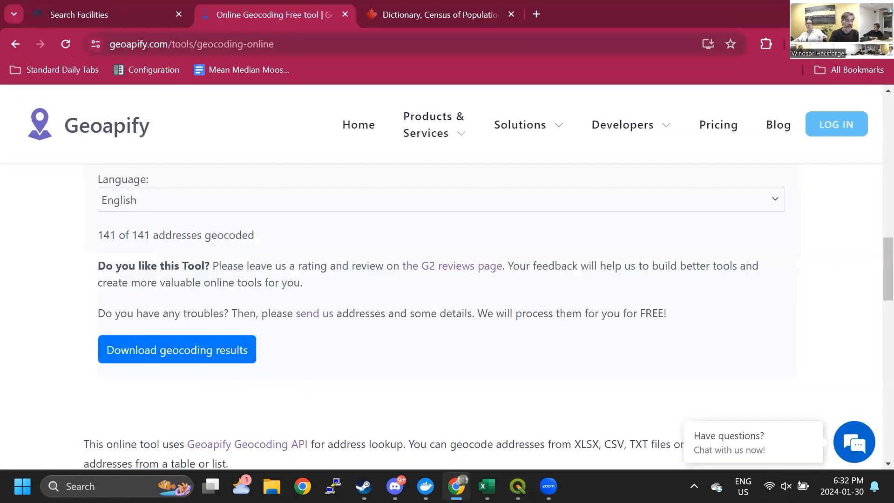
{"action": "left_click", "coordinate": [465, 14]}
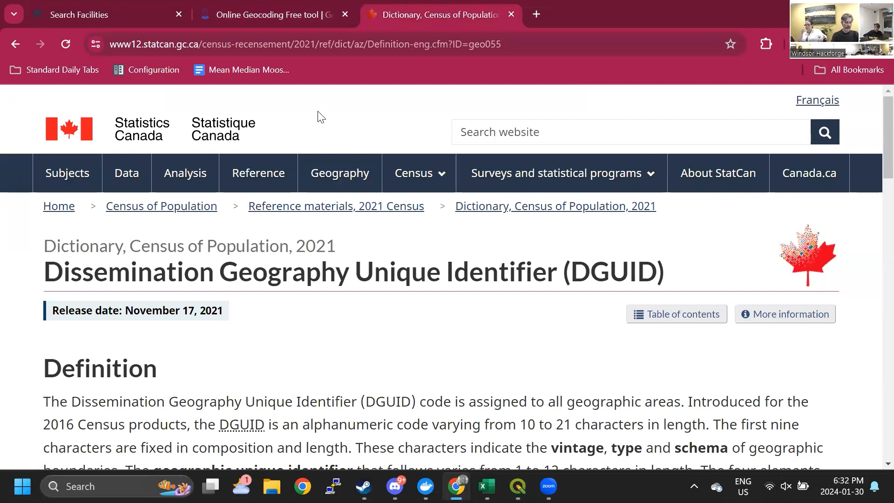
{"action": "key", "text": "ctrl+t"}
{"action": "type", "text": "dissemin"}
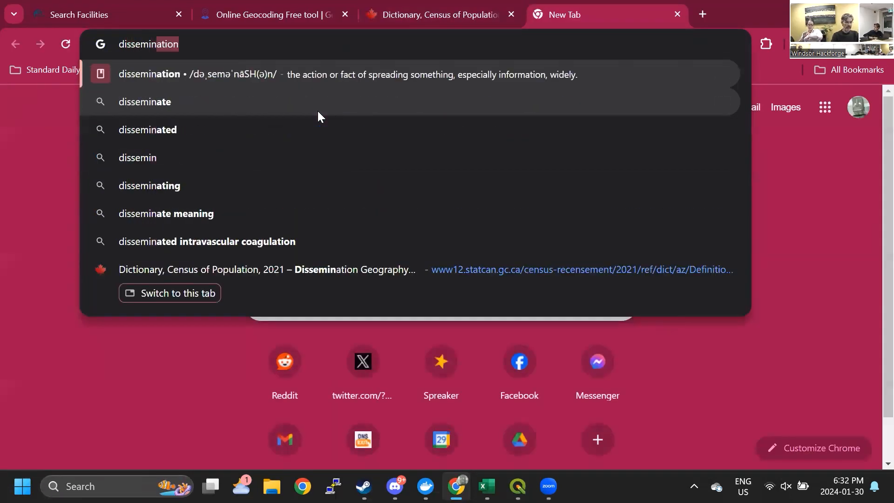
{"action": "type", "text": "ation areas statistics"}
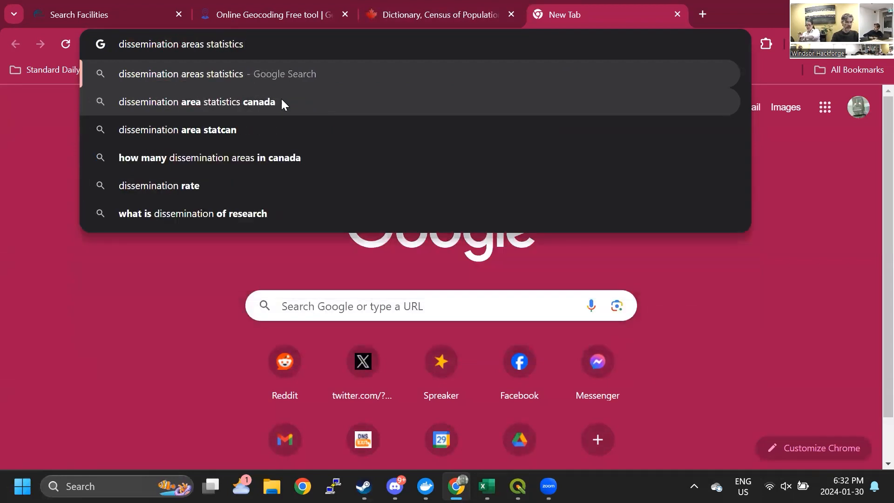
{"action": "left_click", "coordinate": [251, 104]}
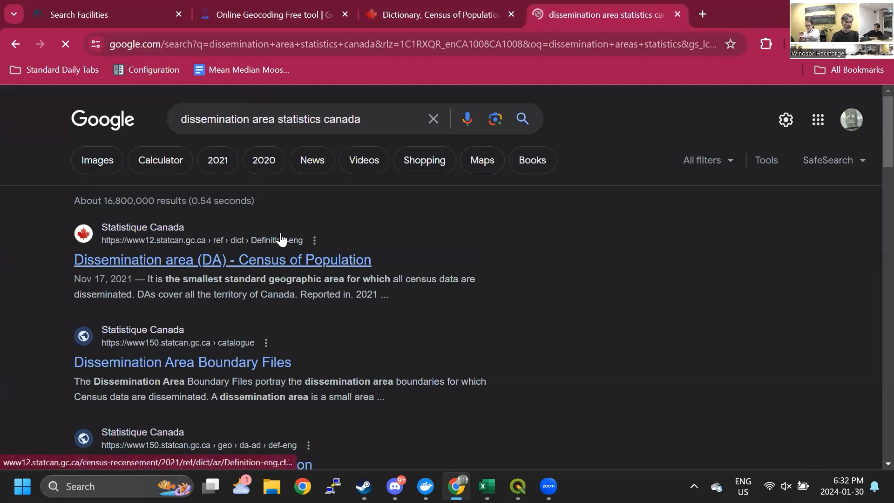
{"action": "left_click", "coordinate": [269, 363]}
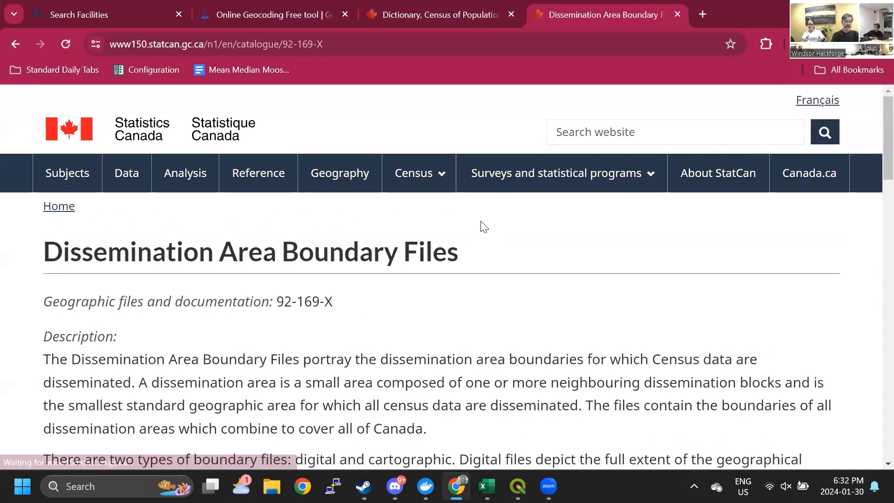
- Review the Dissemination Area Boundary Files catalogue page and open its Census year 2021 entry
{"action": "scroll", "coordinate": [478, 219], "scroll_direction": "down", "scroll_amount": 10}
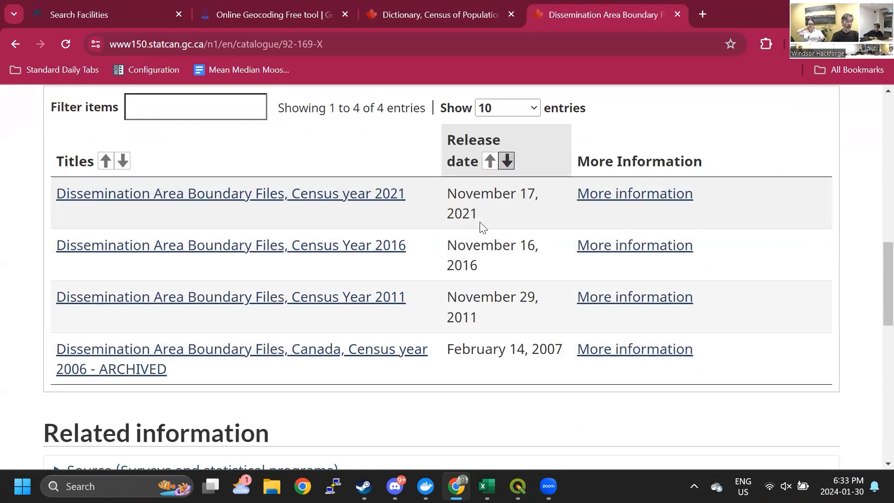
{"action": "scroll", "coordinate": [480, 226], "scroll_direction": "down", "scroll_amount": 5}
{"action": "scroll", "coordinate": [480, 226], "scroll_direction": "up", "scroll_amount": 10}
{"action": "scroll", "coordinate": [482, 227], "scroll_direction": "up", "scroll_amount": 8}
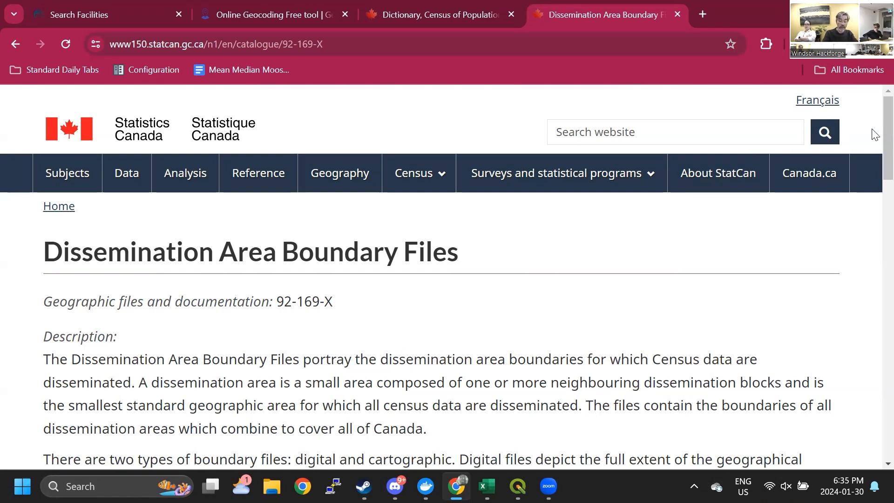
{"action": "scroll", "coordinate": [874, 140], "scroll_direction": "down", "scroll_amount": 5}
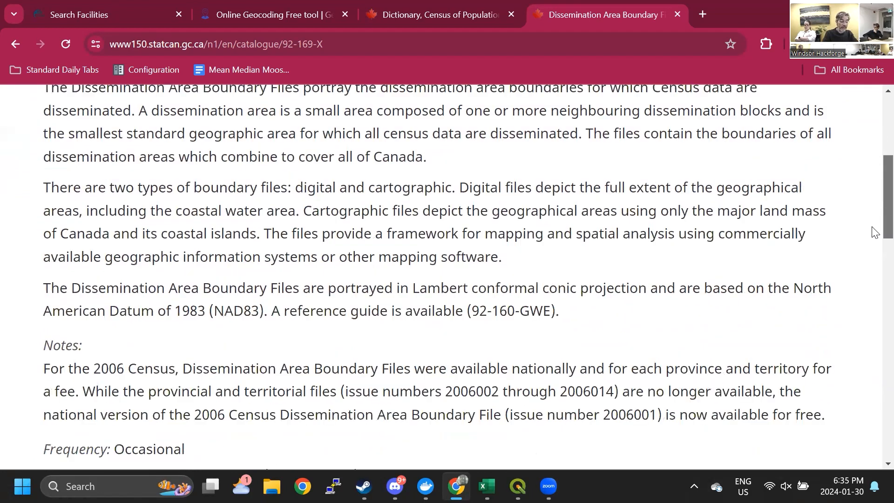
{"action": "scroll", "coordinate": [873, 231], "scroll_direction": "down", "scroll_amount": 7}
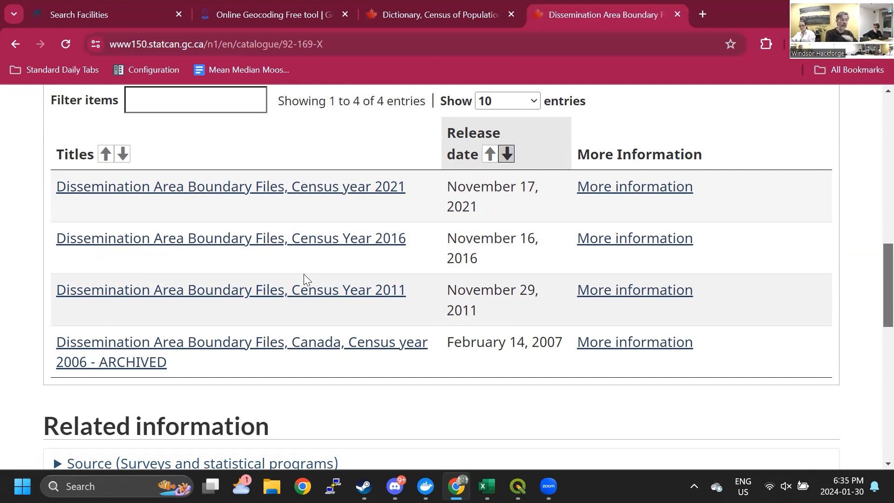
{"action": "left_click", "coordinate": [308, 182]}
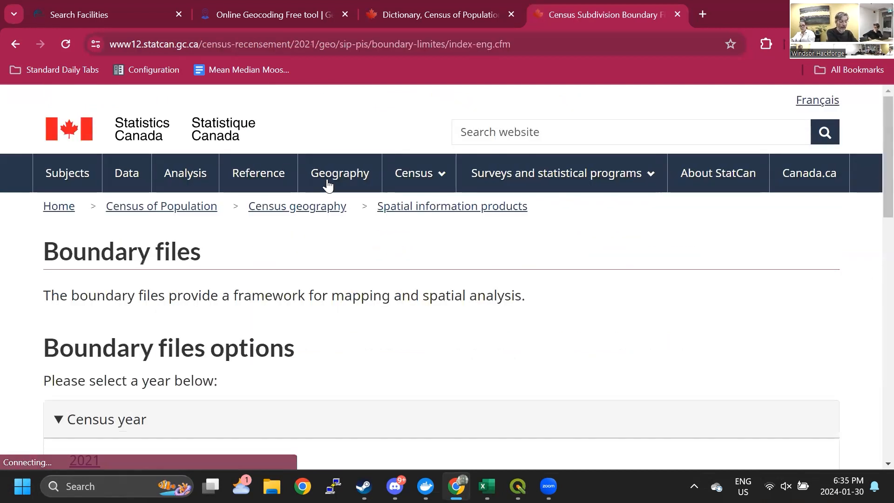
- Open the 2021 census year boundary files page and bring up its download options
{"action": "scroll", "coordinate": [875, 122], "scroll_direction": "down", "scroll_amount": 7}
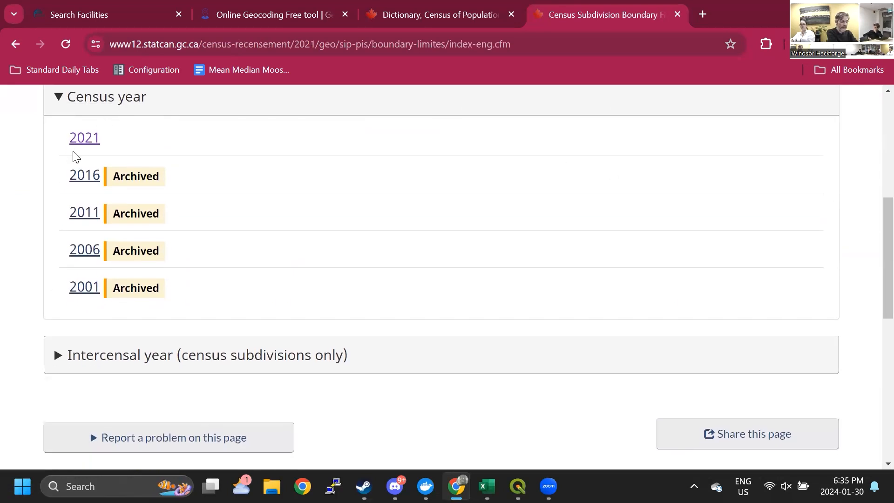
{"action": "left_click", "coordinate": [86, 138]}
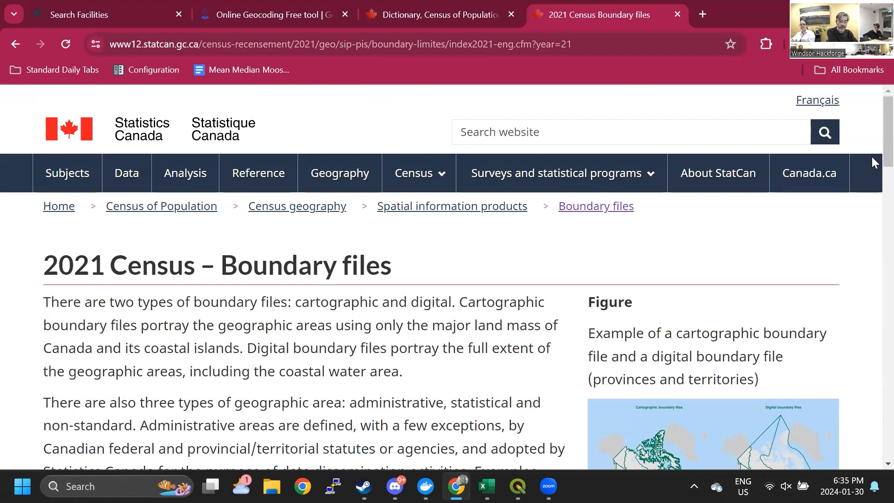
{"action": "scroll", "coordinate": [872, 158], "scroll_direction": "down", "scroll_amount": 10}
{"action": "scroll", "coordinate": [874, 280], "scroll_direction": "down", "scroll_amount": 5}
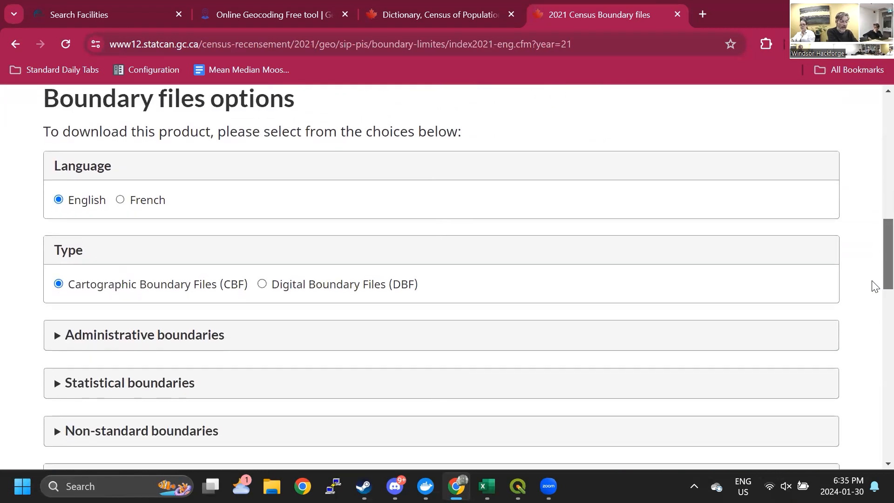
- Choose Dissemination blocks from the statistical boundaries and Shapefile (.shp) as the format for the boundary file
{"action": "scroll", "coordinate": [875, 308], "scroll_direction": "down", "scroll_amount": 4}
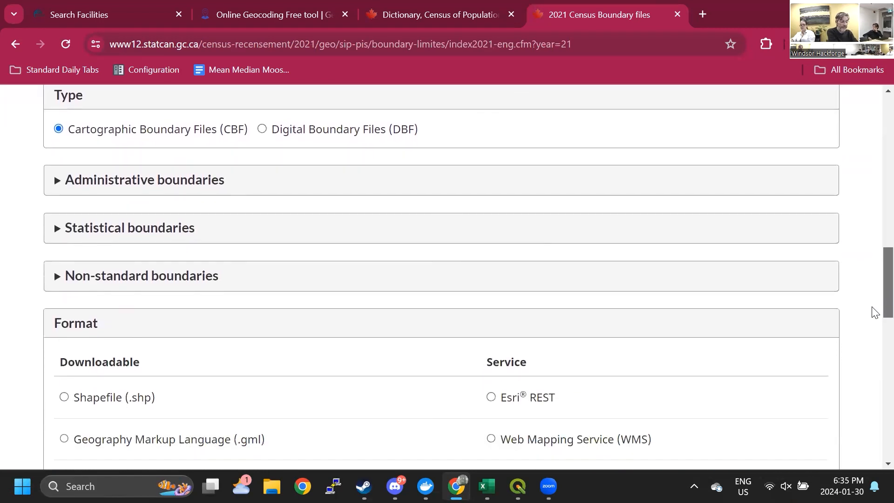
{"action": "scroll", "coordinate": [874, 321], "scroll_direction": "up", "scroll_amount": 3}
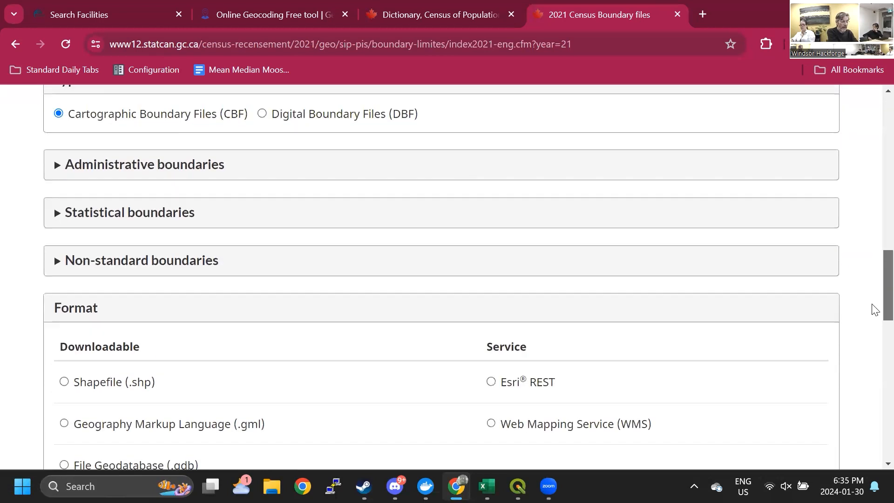
{"action": "scroll", "coordinate": [791, 299], "scroll_direction": "down", "scroll_amount": 1}
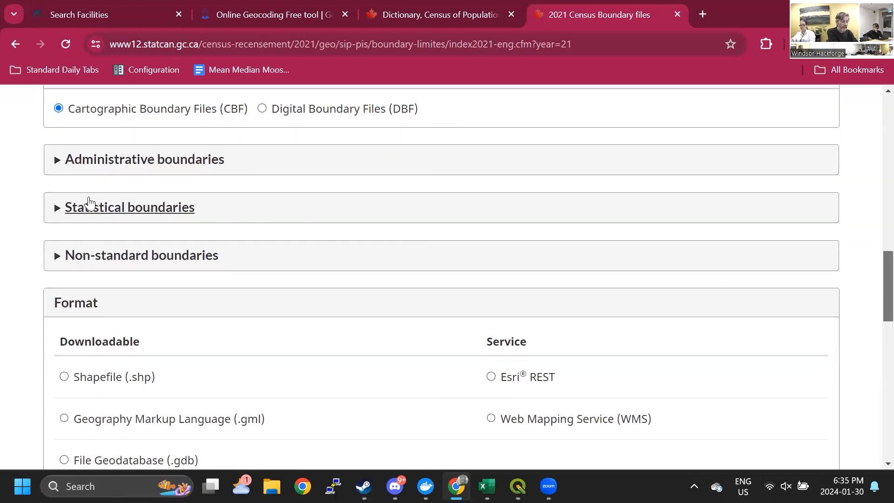
{"action": "left_click", "coordinate": [58, 209]}
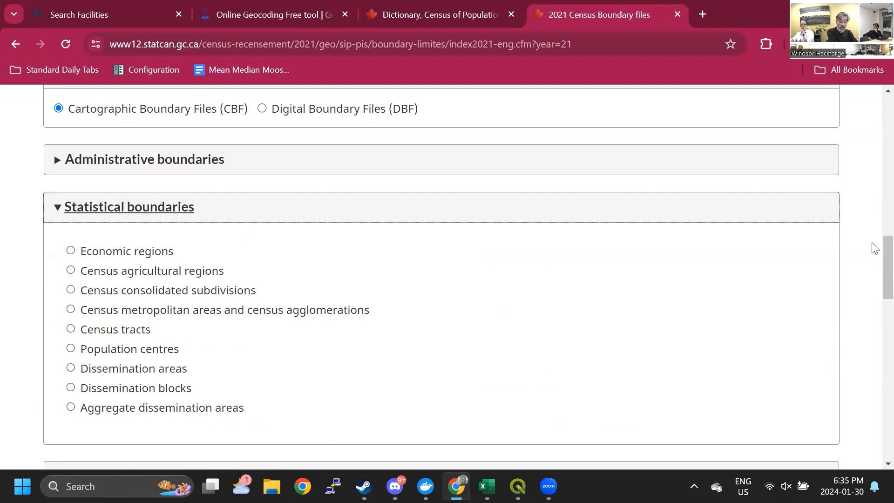
{"action": "scroll", "coordinate": [873, 271], "scroll_direction": "down", "scroll_amount": 5}
{"action": "left_click", "coordinate": [149, 163]}
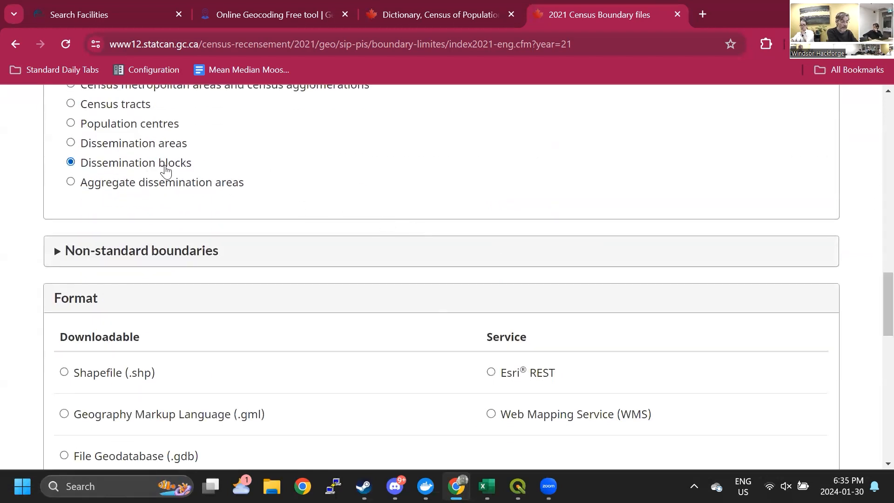
{"action": "scroll", "coordinate": [874, 298], "scroll_direction": "down", "scroll_amount": 1}
{"action": "scroll", "coordinate": [875, 307], "scroll_direction": "down", "scroll_amount": 4}
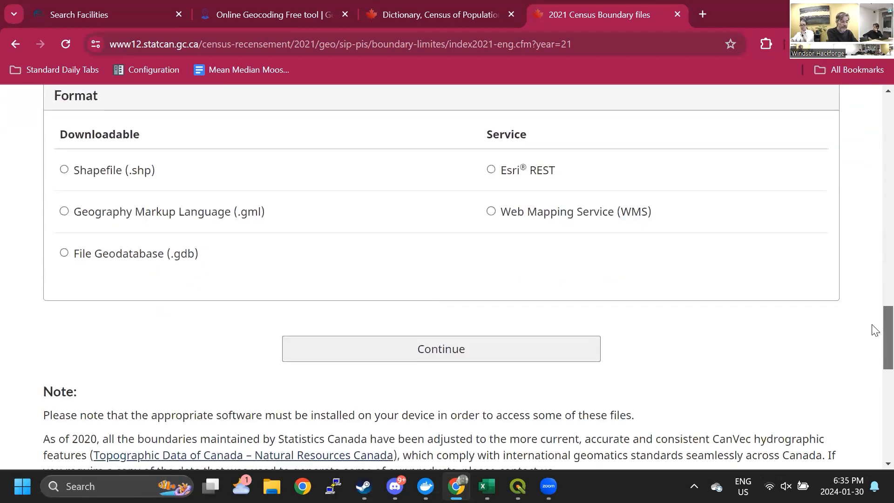
{"action": "left_click", "coordinate": [114, 175]}
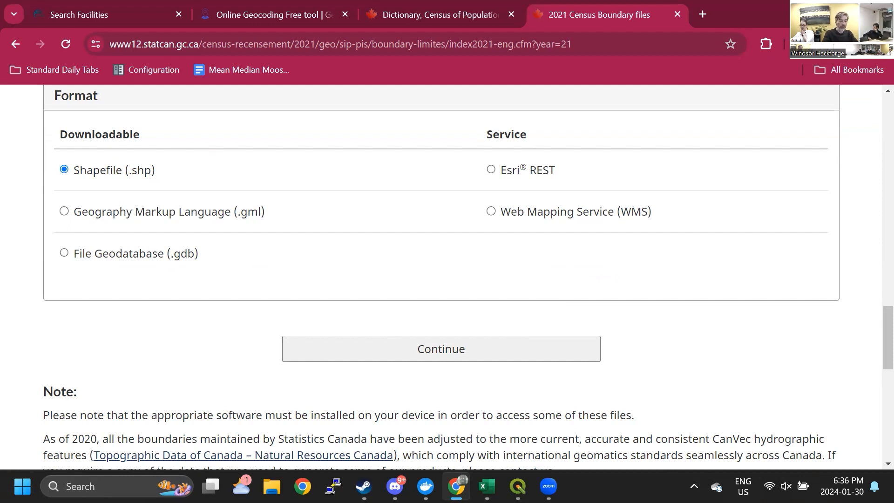
- Switch to QGIS and choose ldb_000b21a_e.shp from the ldb_000b21a_e folder in Downloads as the source for a new vector layer
{"action": "key", "text": "alt+Tab"}
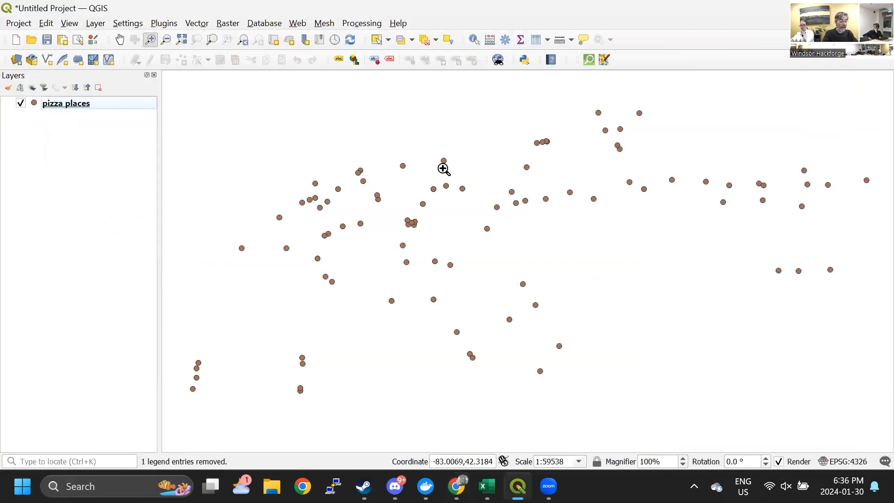
{"action": "left_click", "coordinate": [96, 26]}
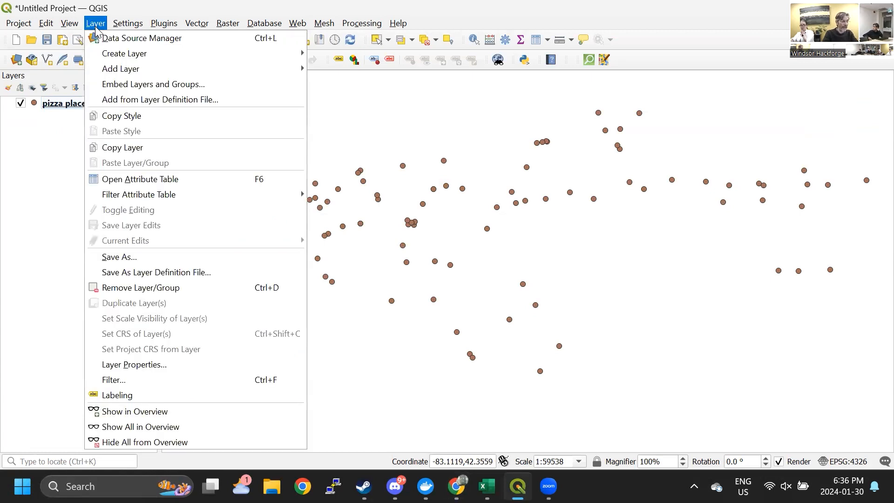
{"action": "mouse_move", "coordinate": [166, 70]}
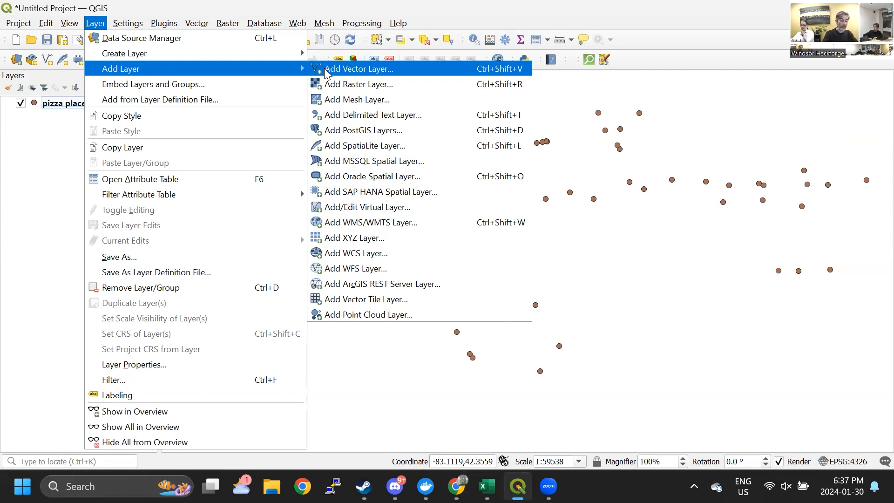
{"action": "left_click", "coordinate": [331, 68]}
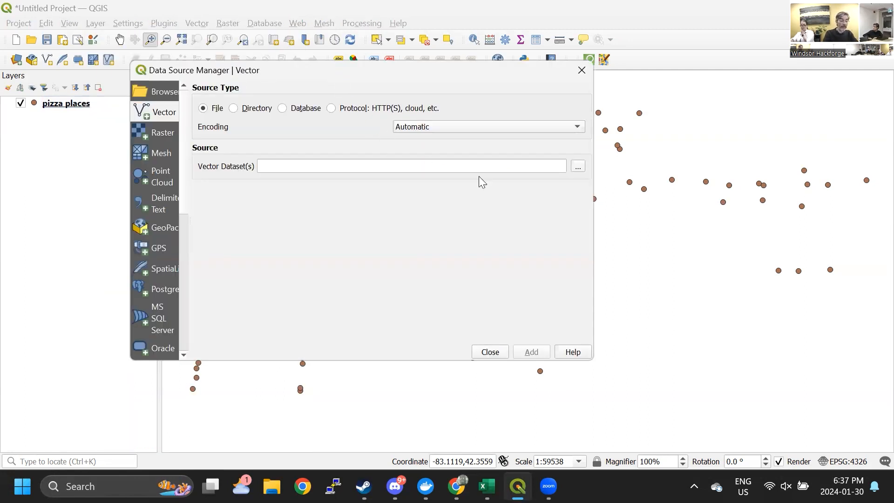
{"action": "left_click", "coordinate": [579, 166]}
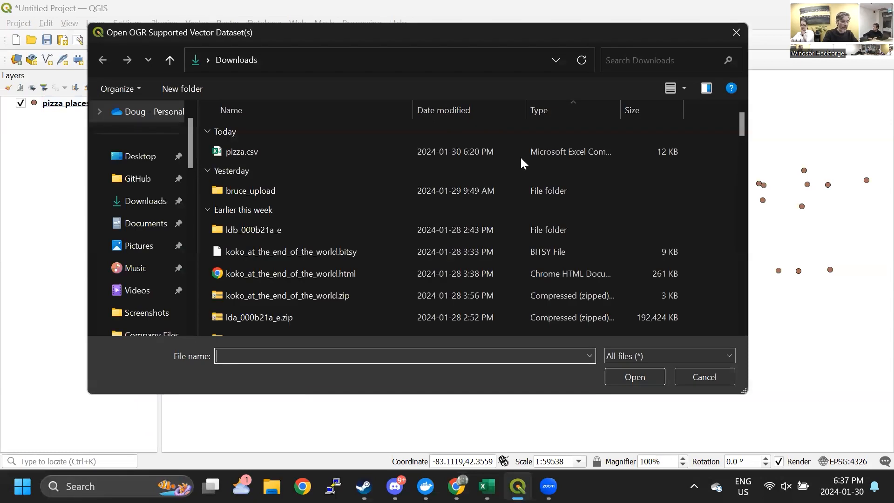
{"action": "double_click", "coordinate": [256, 230]}
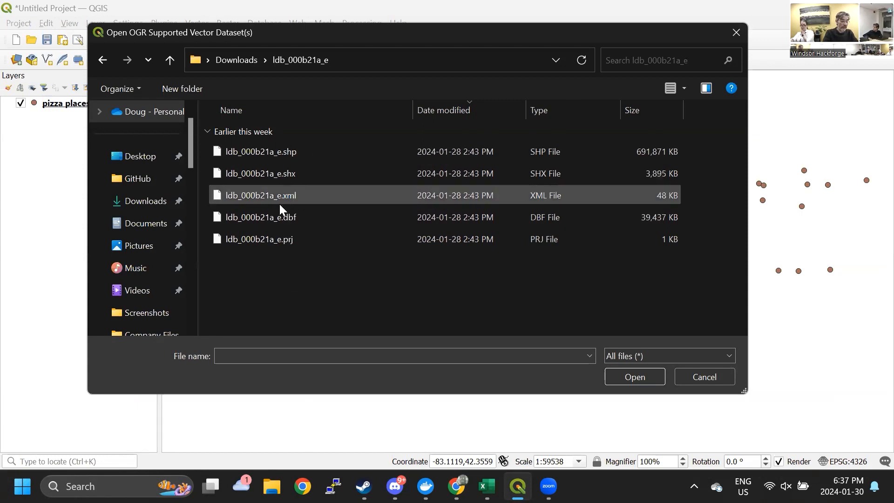
{"action": "double_click", "coordinate": [275, 152]}
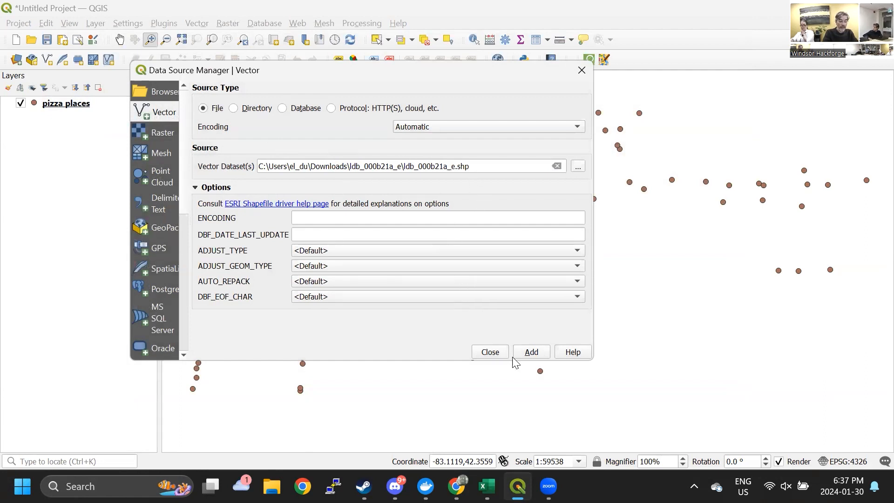
- Add the shapefile using the Inverse of Statistics Canada Lambert + NAD83 to WGS 84 (1) transformation and place it beneath pizza places
{"action": "left_click", "coordinate": [530, 352]}
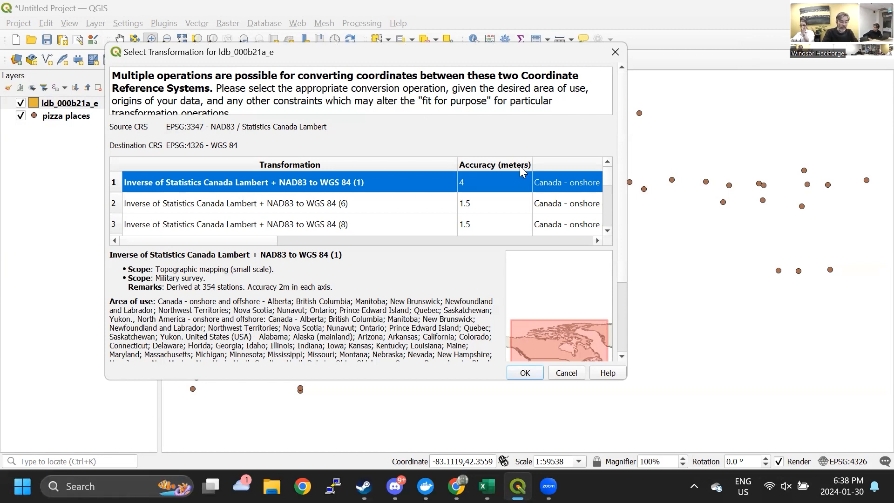
{"action": "mouse_move", "coordinate": [611, 178]}
{"action": "left_mouse_down"}
{"action": "mouse_move", "coordinate": [597, 222]}
{"action": "mouse_move", "coordinate": [599, 179]}
{"action": "left_mouse_up"}
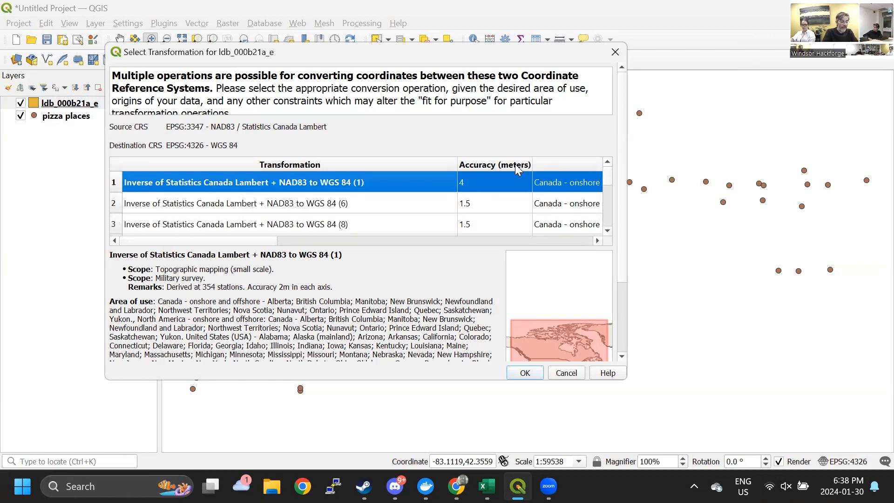
{"action": "double_click", "coordinate": [232, 181]}
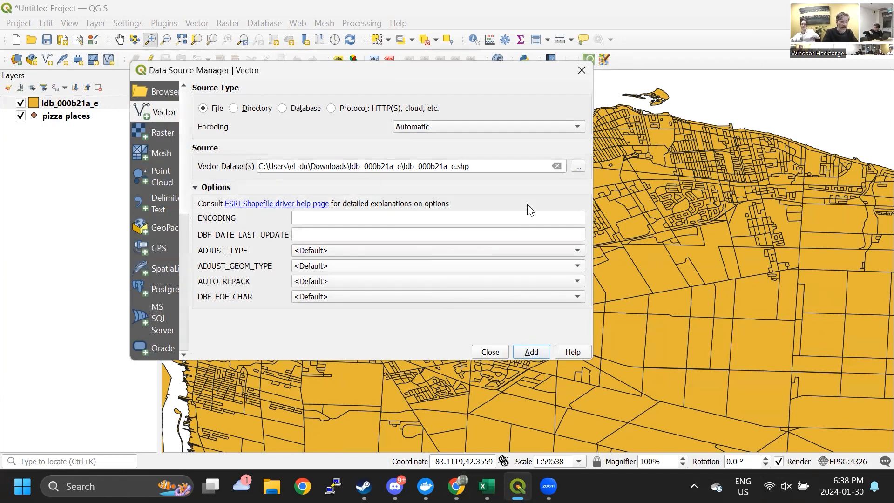
{"action": "left_click", "coordinate": [577, 73]}
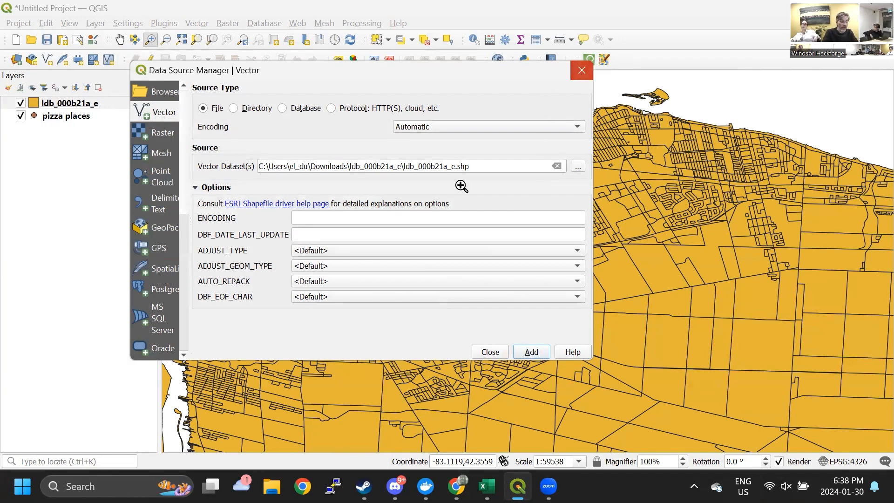
{"action": "mouse_move", "coordinate": [113, 104]}
{"action": "left_mouse_down"}
{"action": "mouse_move", "coordinate": [109, 134]}
{"action": "mouse_move", "coordinate": [110, 125]}
{"action": "left_mouse_up"}
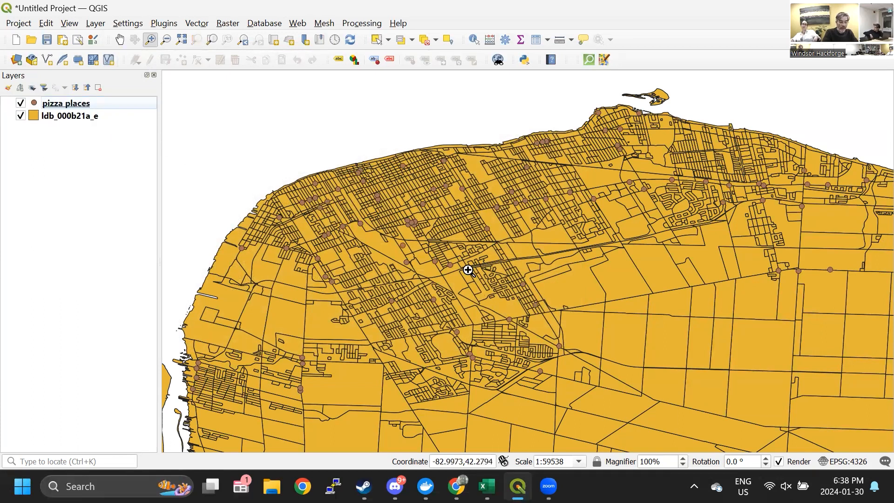
- Examine the dissemination blocks and pizza places at full extent, across Essex County and around Windsor
{"action": "left_click_drag", "start_coordinate": [597, 267], "coordinate": [581, 246]}
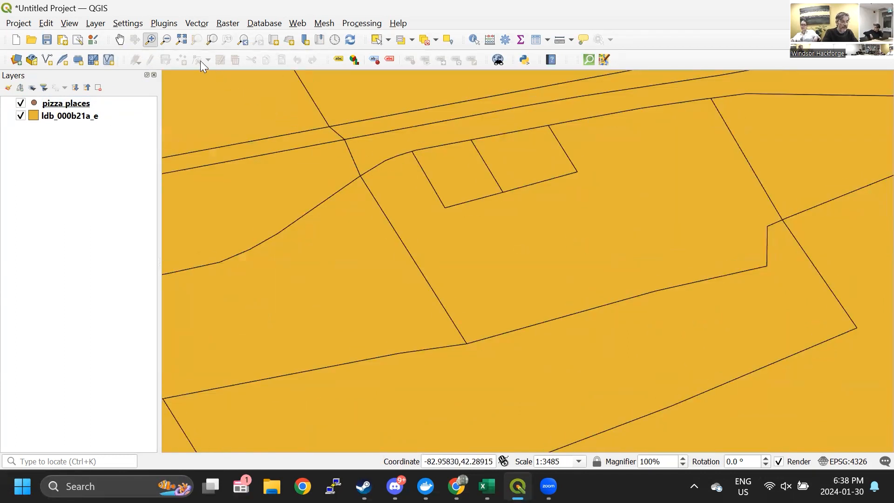
{"action": "left_click", "coordinate": [179, 43]}
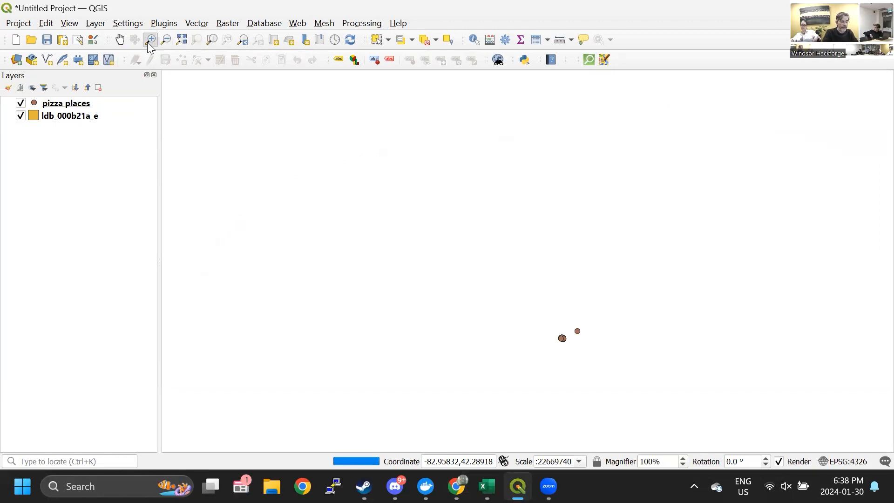
{"action": "left_click_drag", "start_coordinate": [543, 320], "coordinate": [594, 358]}
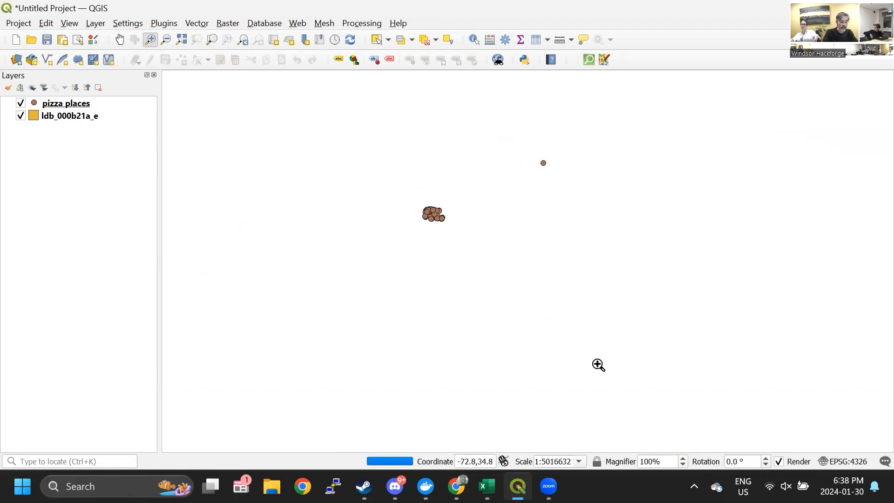
{"action": "left_click_drag", "start_coordinate": [376, 174], "coordinate": [461, 243]}
{"action": "left_click_drag", "start_coordinate": [493, 214], "coordinate": [662, 312]}
{"action": "left_click_drag", "start_coordinate": [352, 154], "coordinate": [708, 400]}
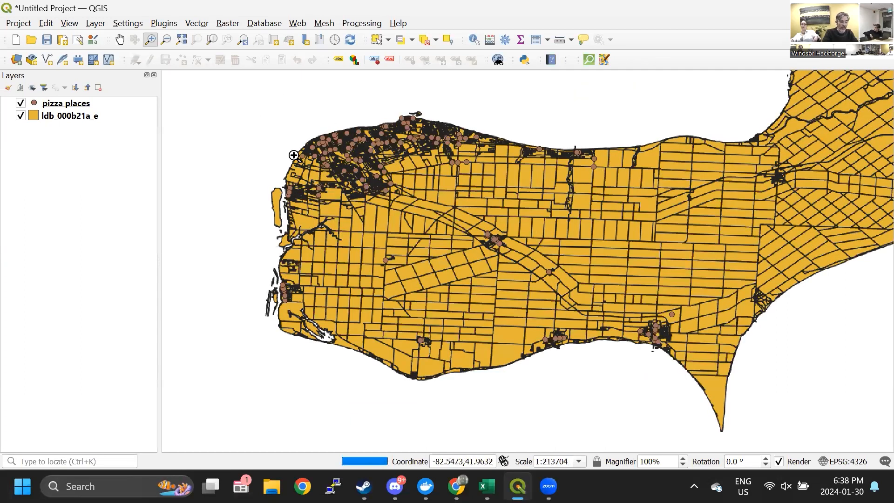
{"action": "left_click_drag", "start_coordinate": [275, 103], "coordinate": [579, 210]}
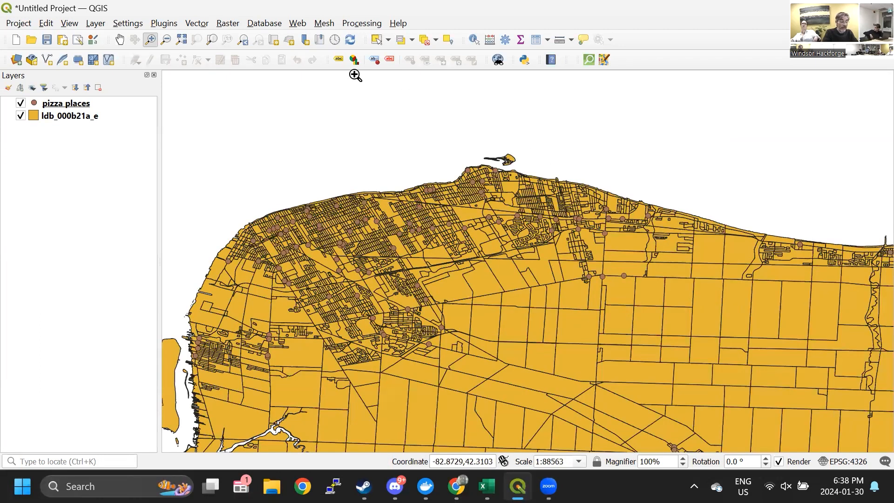
{"action": "left_click", "coordinate": [182, 41]}
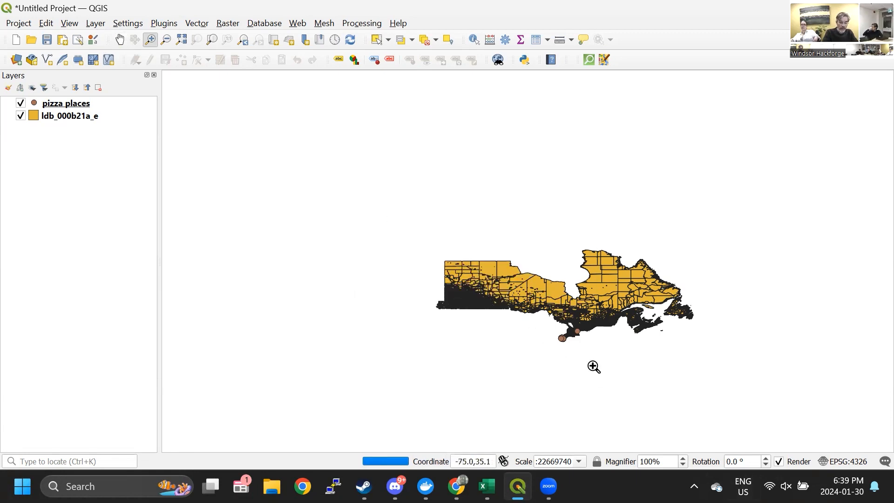
{"action": "left_click_drag", "start_coordinate": [552, 334], "coordinate": [574, 350]}
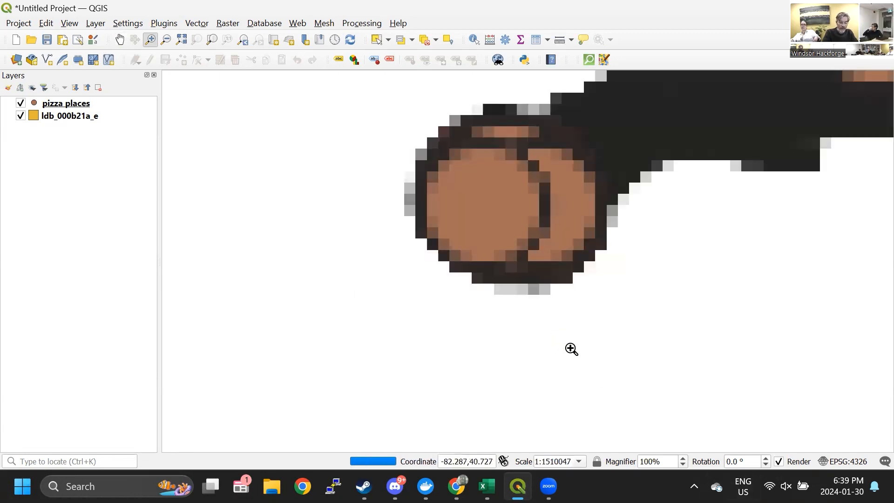
{"action": "left_click_drag", "start_coordinate": [429, 158], "coordinate": [596, 241]}
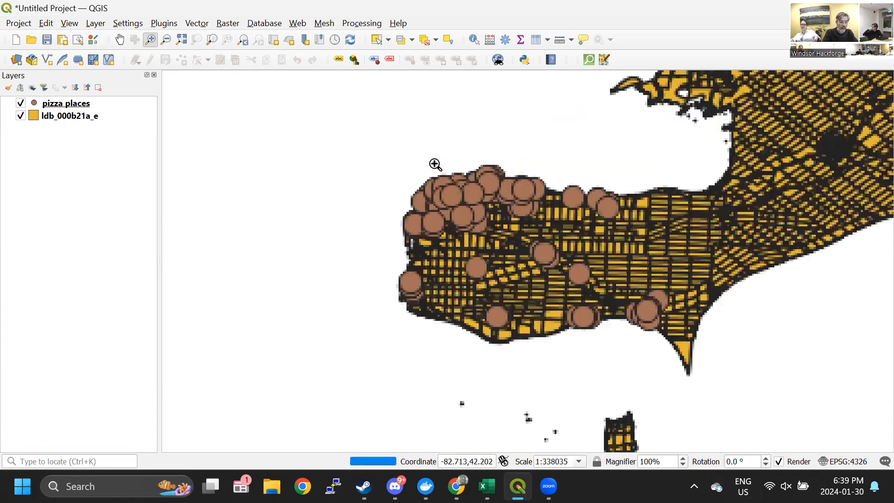
{"action": "left_click_drag", "start_coordinate": [370, 143], "coordinate": [767, 399]}
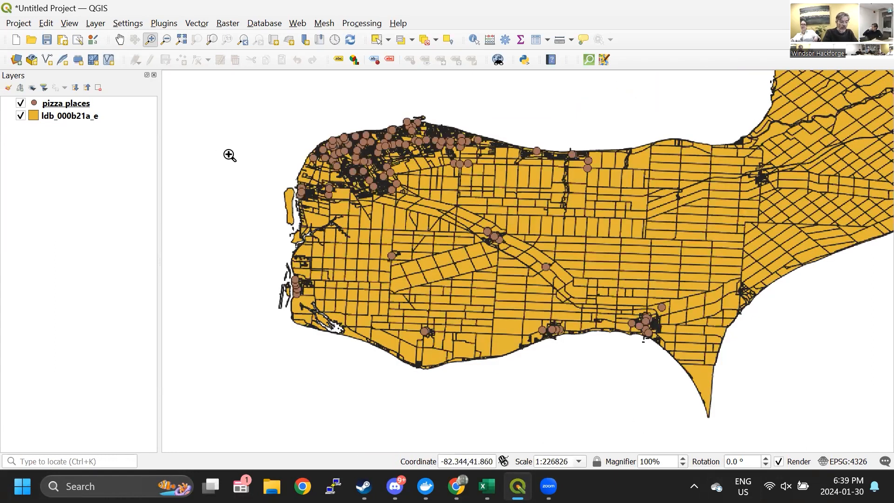
{"action": "left_click_drag", "start_coordinate": [230, 112], "coordinate": [787, 411]}
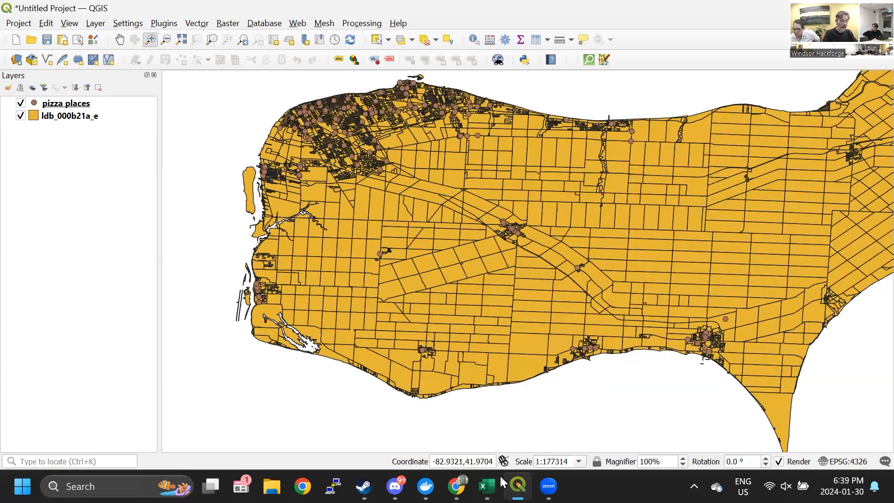
- Launch QGIS Desktop 3.24.3 through the Windows search and close the stray Edge window
{"action": "left_click", "coordinate": [136, 486]}
{"action": "type", "text": "qgos"}
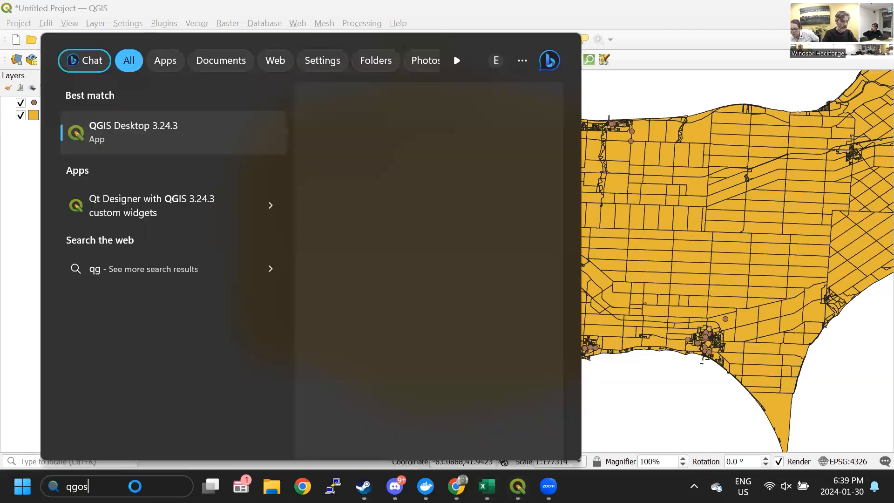
{"action": "key", "text": "Return"}
{"action": "key", "text": "super+s"}
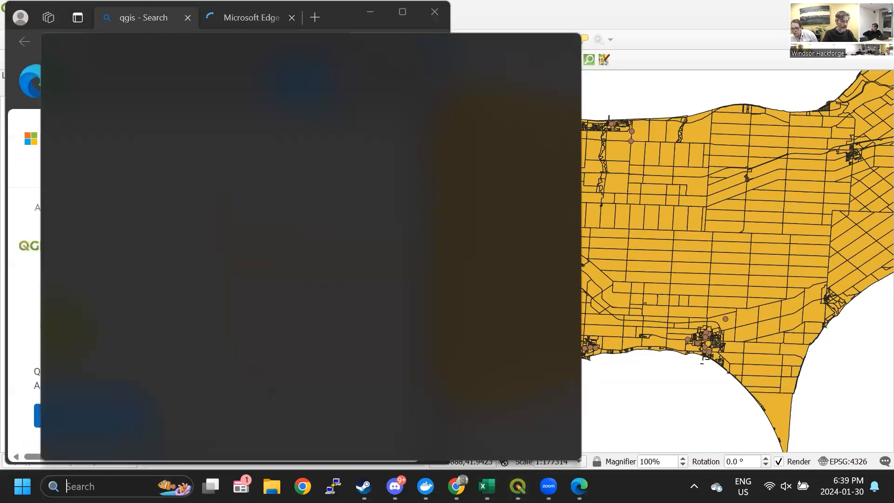
{"action": "type", "text": "qgis"}
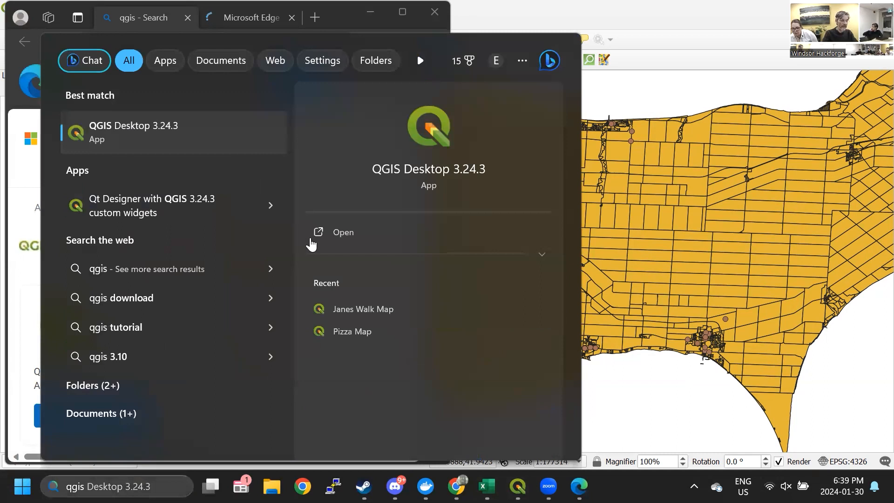
{"action": "key", "text": "Return"}
{"action": "left_click", "coordinate": [430, 10]}
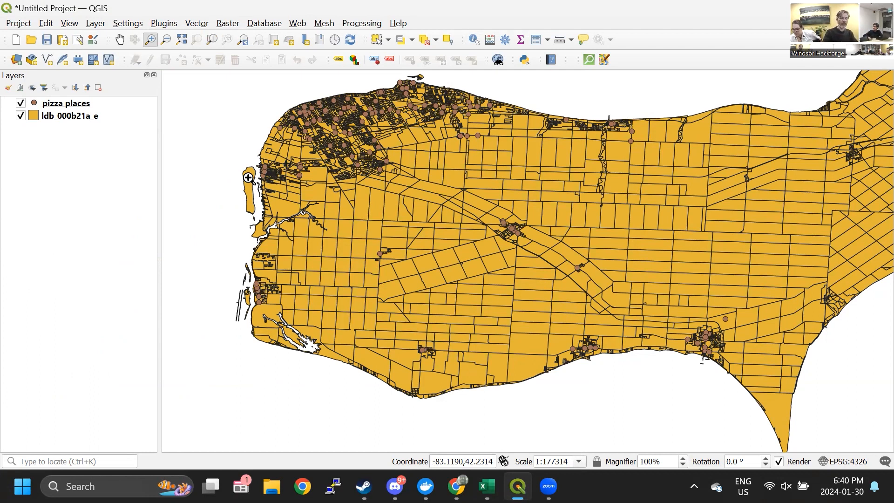
- Inspect the pizza places against the dissemination blocks in the Windsor area up close
{"action": "left_click", "coordinate": [150, 40]}
{"action": "left_click_drag", "start_coordinate": [249, 86], "coordinate": [592, 199]}
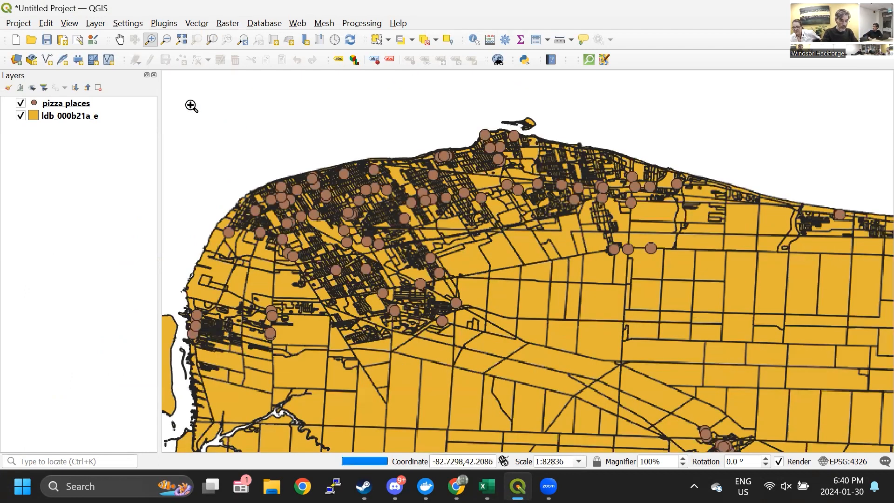
{"action": "mouse_move", "coordinate": [190, 105]}
{"action": "left_mouse_down"}
{"action": "mouse_move", "coordinate": [792, 337]}
{"action": "mouse_move", "coordinate": [721, 349]}
{"action": "mouse_move", "coordinate": [718, 369]}
{"action": "left_mouse_up"}
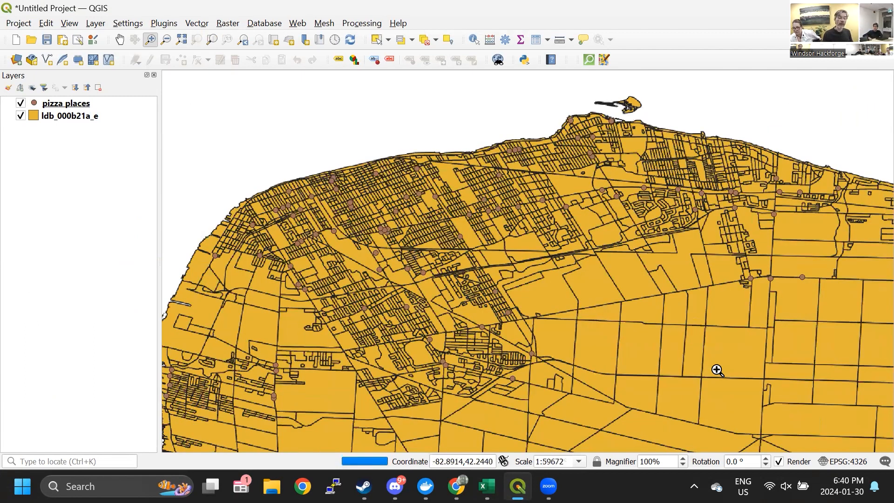
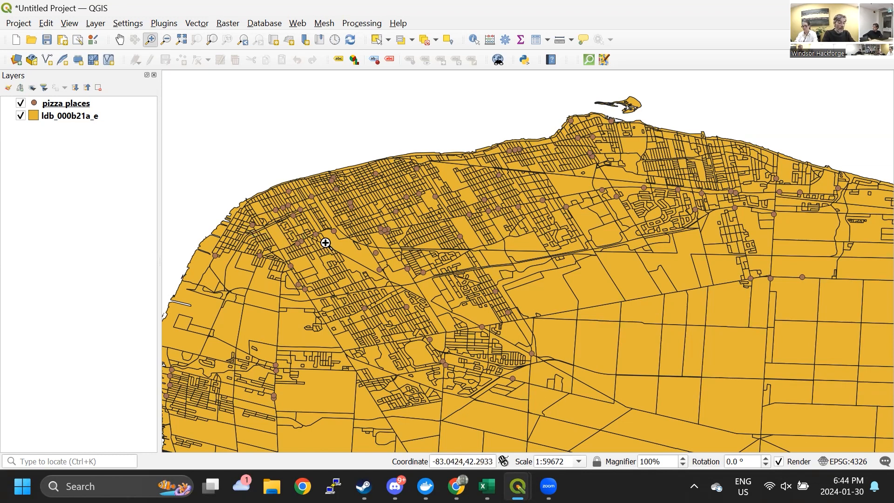
- Switch to the second QGIS window and open the recent Pizza Map project
{"action": "right_click", "coordinate": [64, 117]}
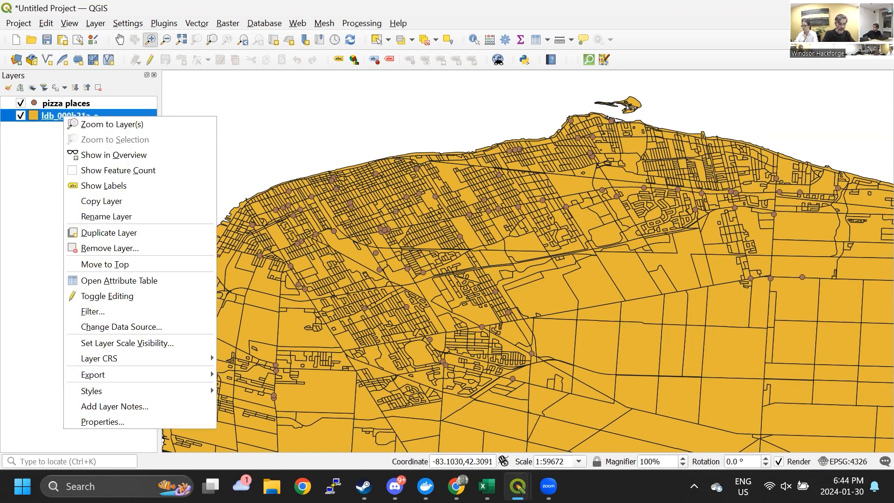
{"action": "left_click", "coordinate": [520, 479]}
{"action": "left_click", "coordinate": [519, 477]}
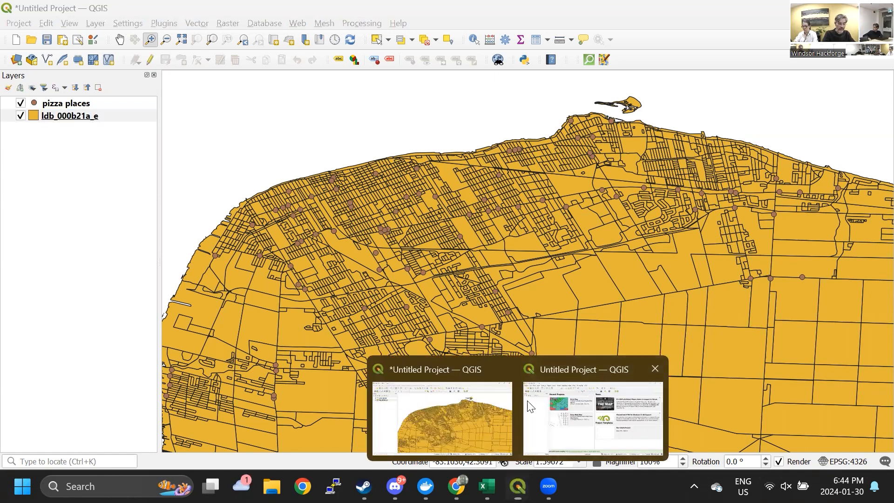
{"action": "left_click", "coordinate": [593, 412]}
{"action": "left_click", "coordinate": [240, 123]}
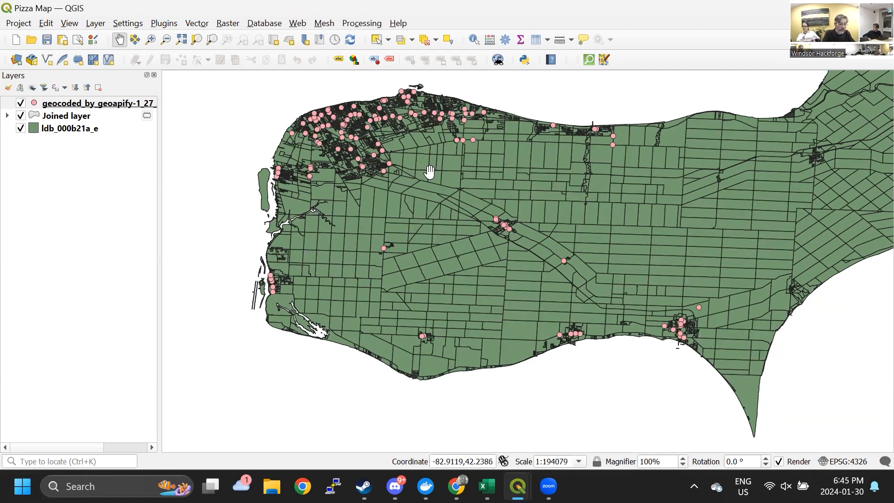
- Expand the Joined layer's list of pizza chain categories and hide the ldb_000b21a_e layer
{"action": "left_click", "coordinate": [77, 128]}
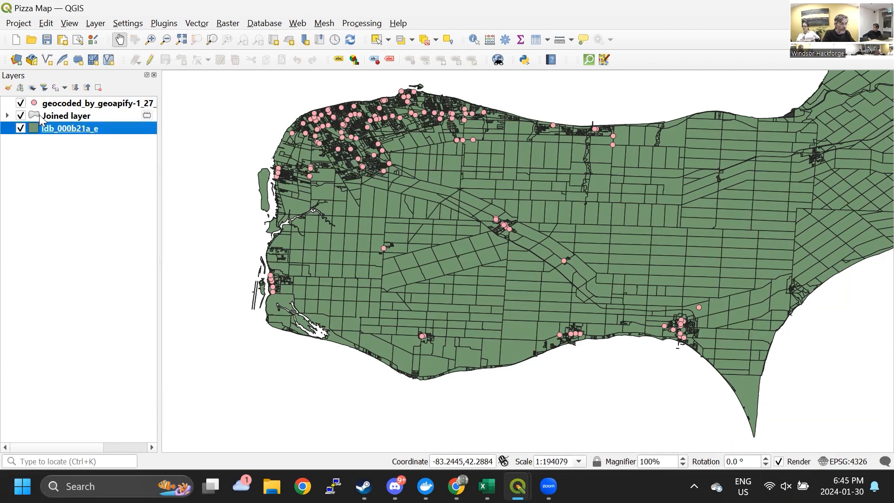
{"action": "left_click", "coordinate": [8, 116]}
{"action": "left_click", "coordinate": [8, 116]}
{"action": "left_click", "coordinate": [8, 116]}
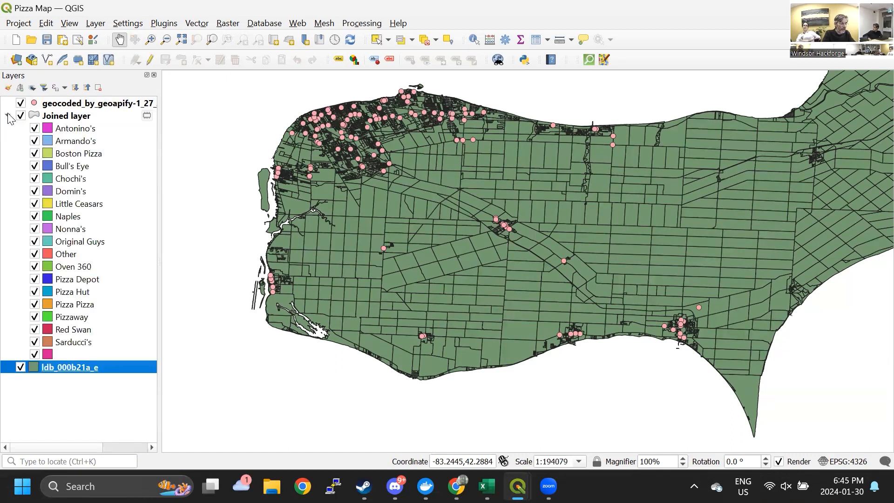
{"action": "left_click", "coordinate": [61, 115]}
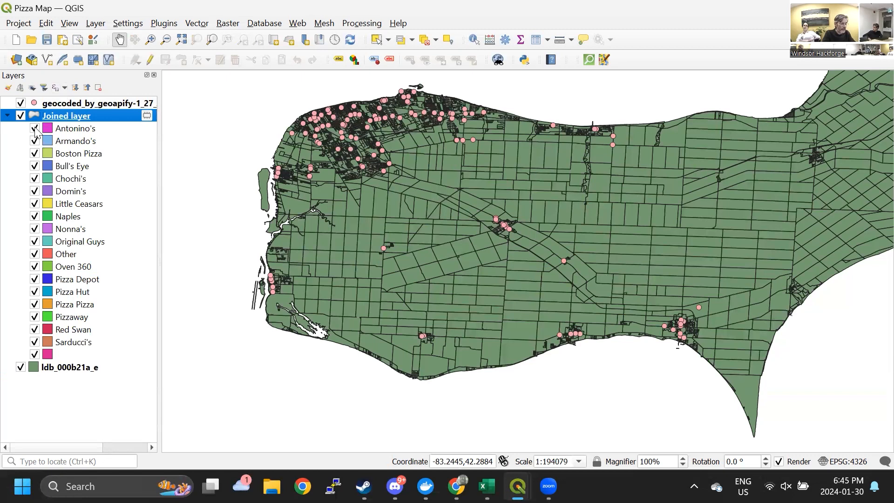
{"action": "left_click", "coordinate": [17, 376]}
{"action": "left_click", "coordinate": [21, 368]}
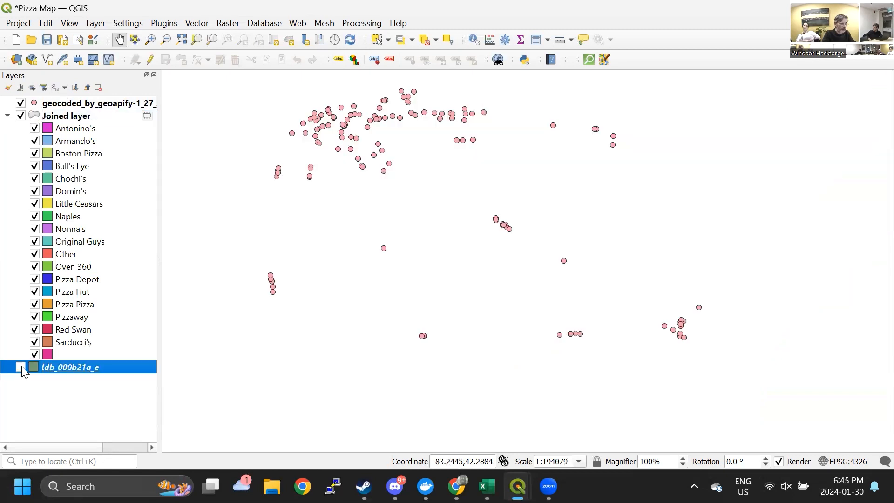
- Remove the Joined layer from the Pizza Map project and return to the untitled project window
{"action": "left_click", "coordinate": [69, 116]}
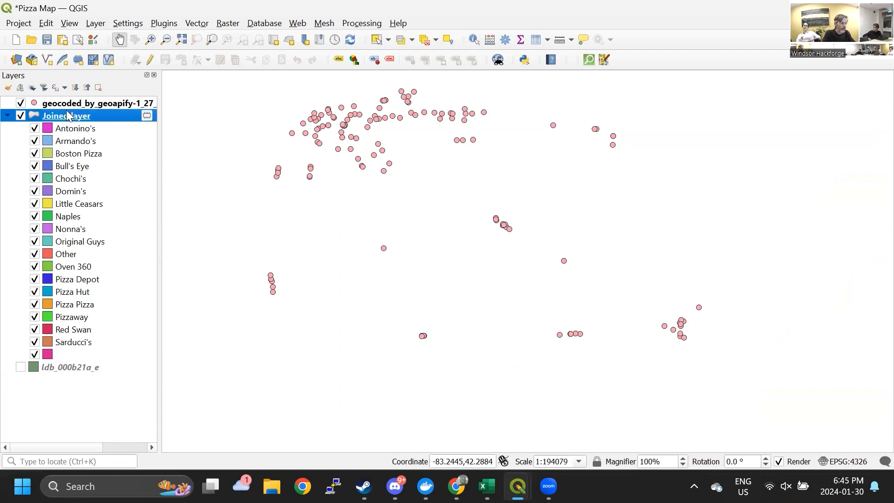
{"action": "left_click", "coordinate": [5, 117]}
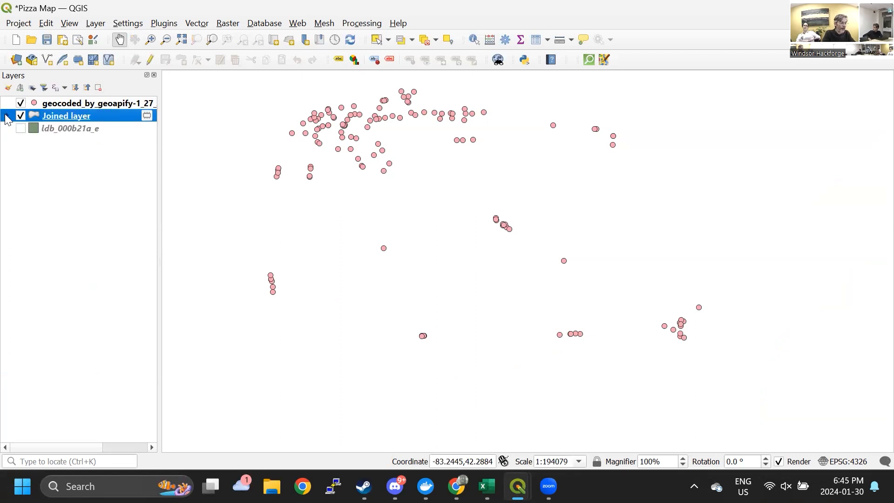
{"action": "left_click", "coordinate": [7, 116]}
{"action": "right_click", "coordinate": [54, 121]}
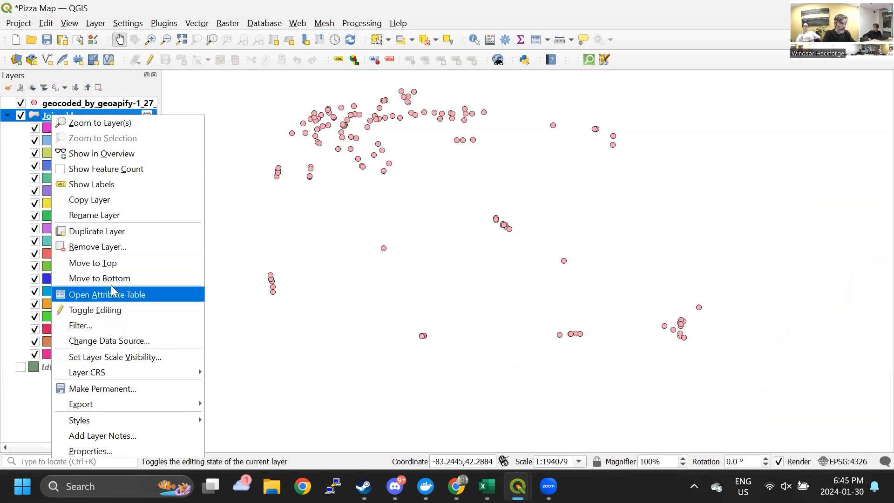
{"action": "left_click", "coordinate": [121, 242]}
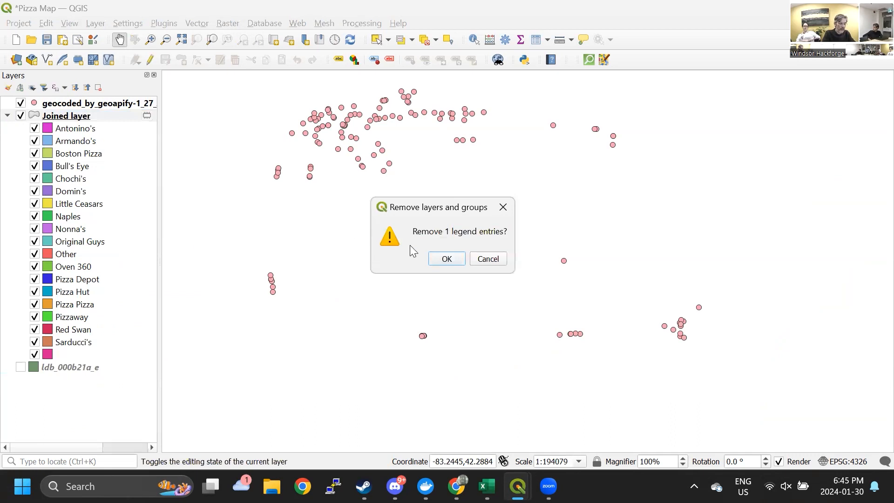
{"action": "left_click", "coordinate": [447, 259]}
{"action": "left_click", "coordinate": [814, 8]}
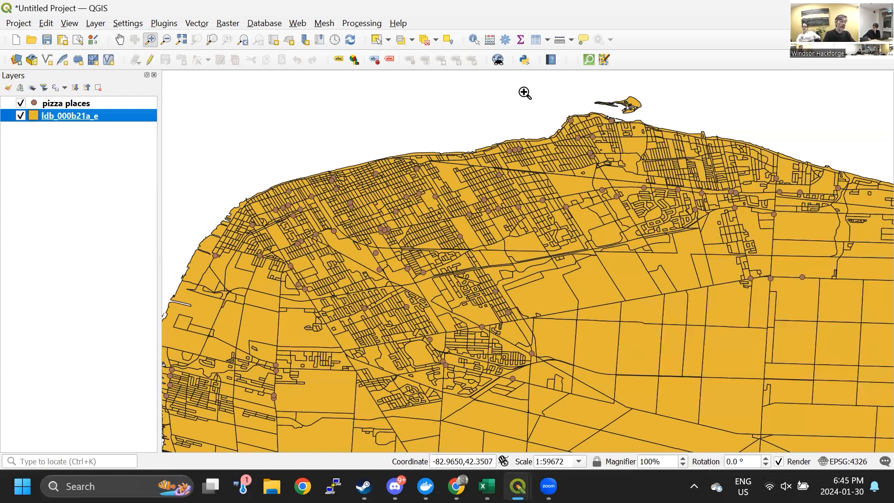
- Open the symbology properties of the pizza places layer
{"action": "mouse_move", "coordinate": [97, 105]}
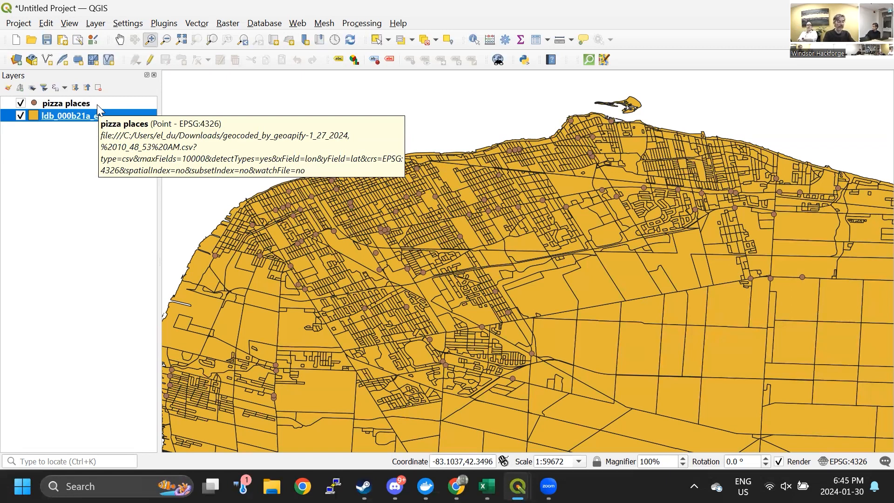
{"action": "right_click", "coordinate": [97, 105]}
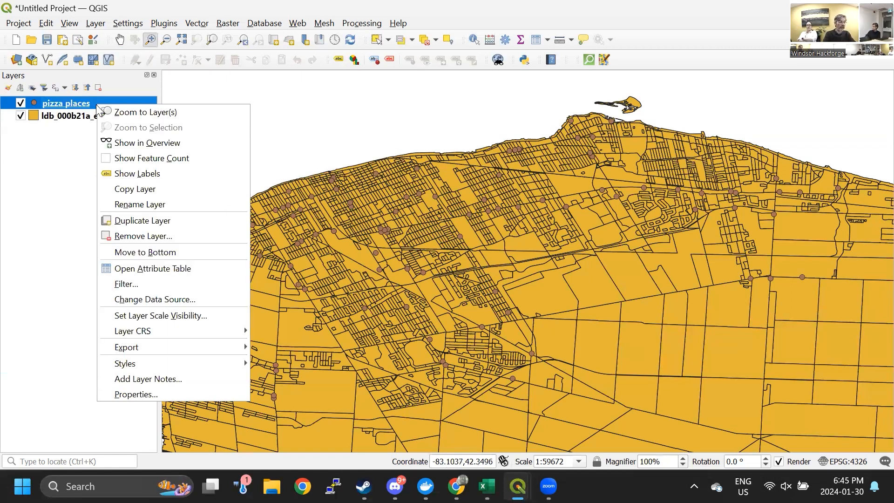
{"action": "left_click", "coordinate": [134, 395]}
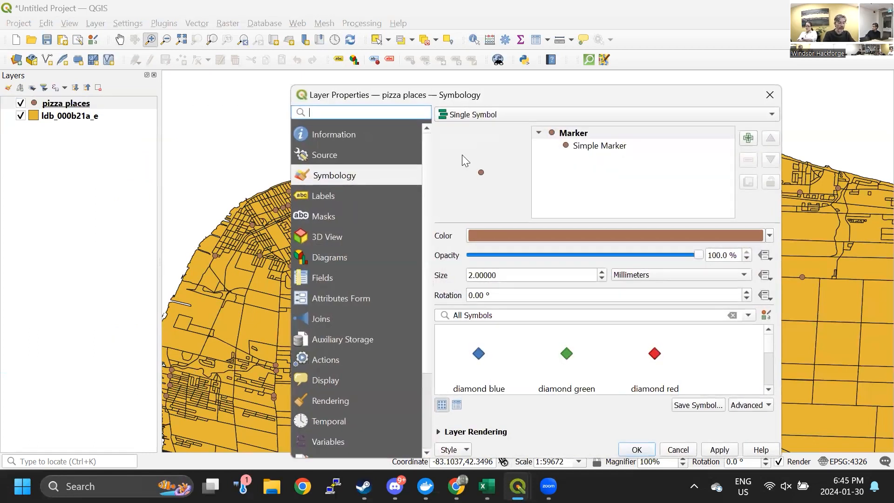
{"action": "left_click_drag", "start_coordinate": [604, 89], "coordinate": [547, 24]}
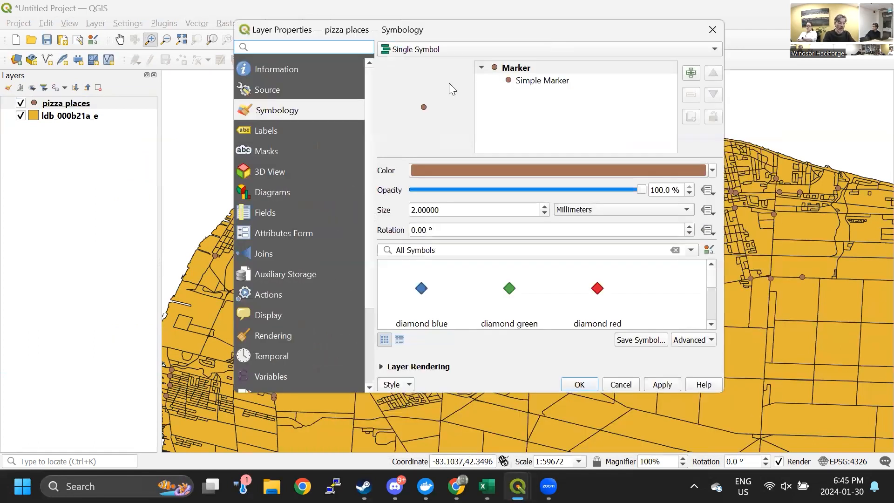
{"action": "left_click", "coordinate": [261, 251]}
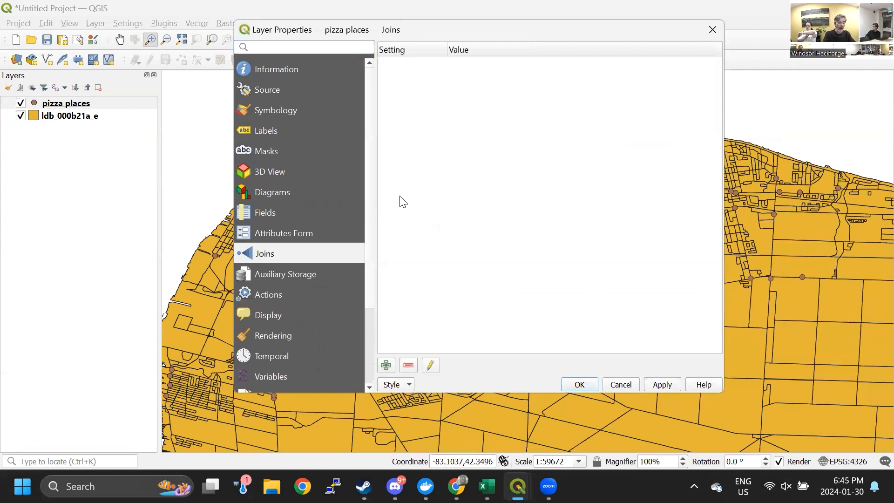
{"action": "left_click", "coordinate": [386, 365]}
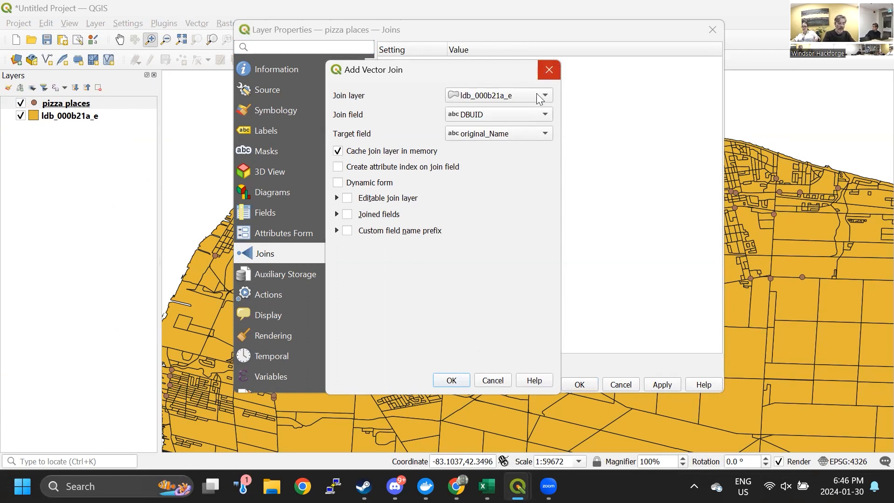
{"action": "left_click", "coordinate": [493, 380]}
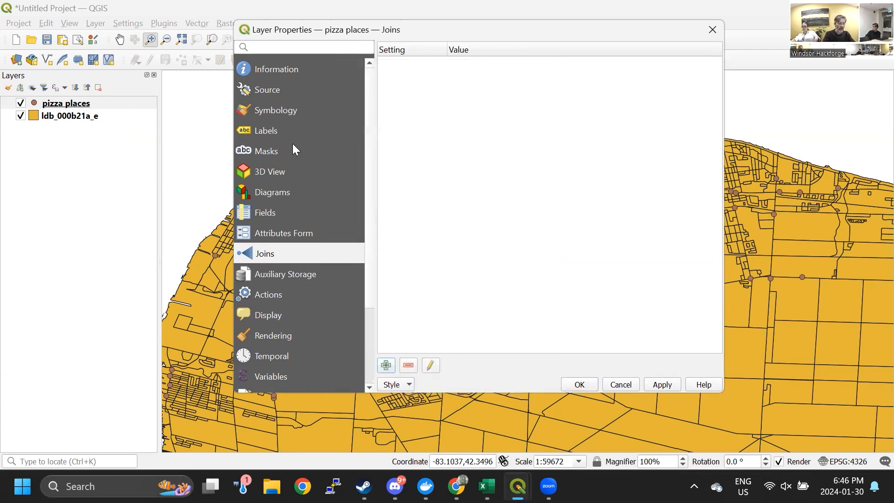
- Change the symbol layer type of the pizza places marker to SVG Marker
{"action": "left_click", "coordinate": [272, 111]}
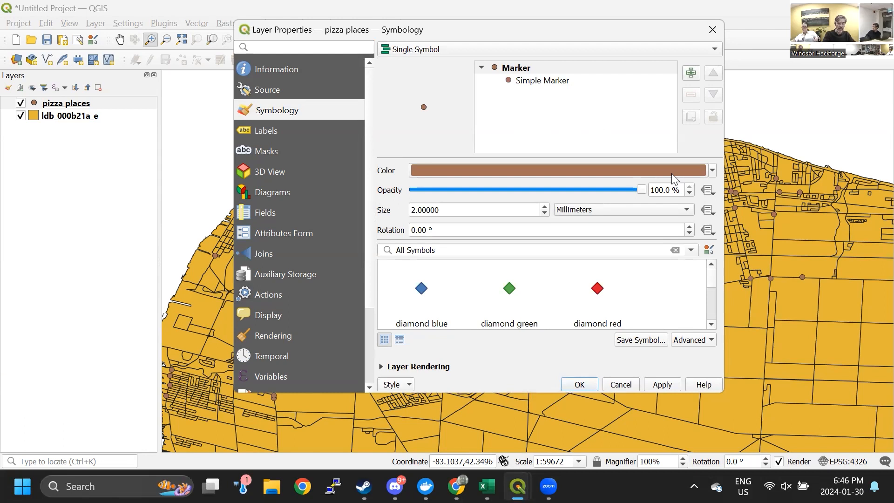
{"action": "scroll", "coordinate": [707, 278], "scroll_direction": "down", "scroll_amount": 1}
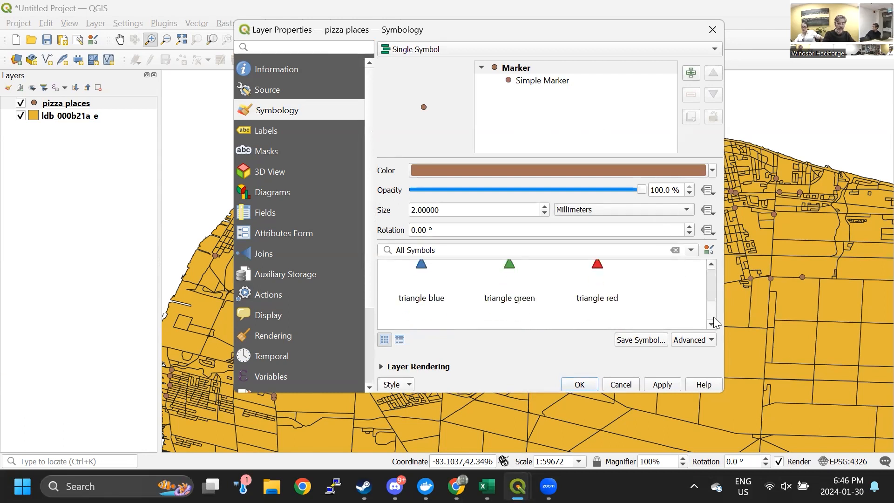
{"action": "scroll", "coordinate": [714, 315], "scroll_direction": "down", "scroll_amount": 1}
{"action": "scroll", "coordinate": [715, 282], "scroll_direction": "up", "scroll_amount": 2}
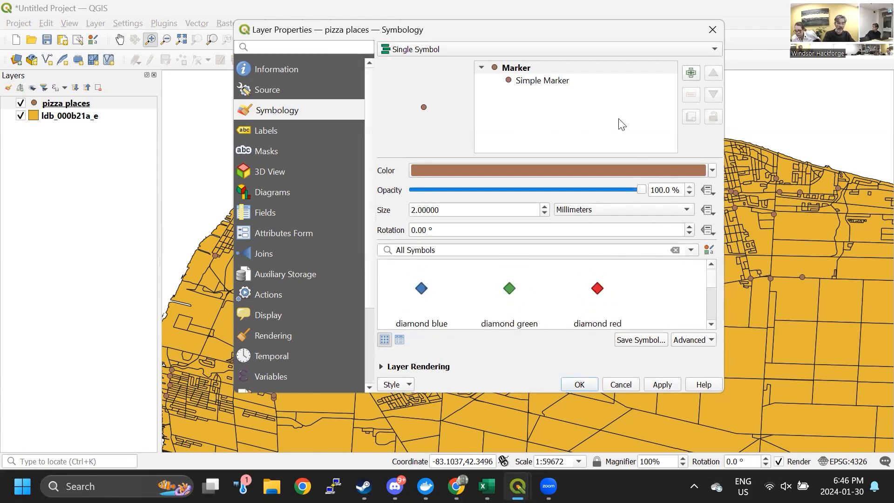
{"action": "left_click", "coordinate": [567, 83]}
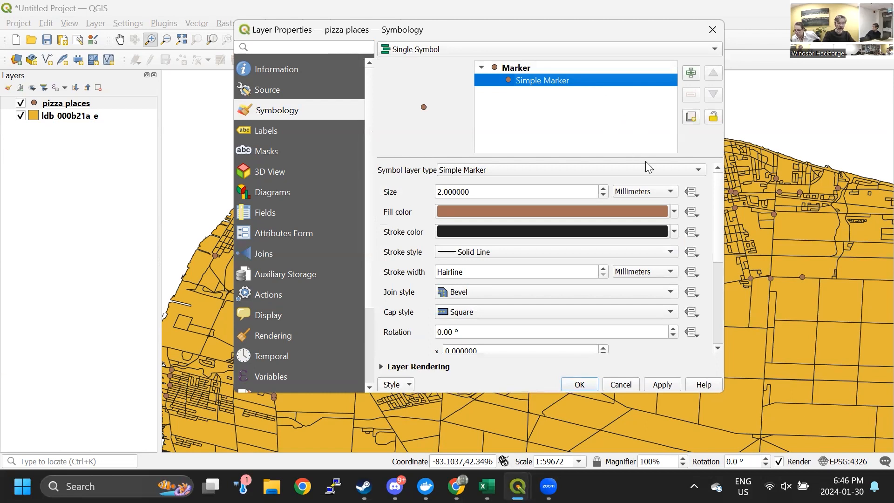
{"action": "left_click", "coordinate": [659, 166]}
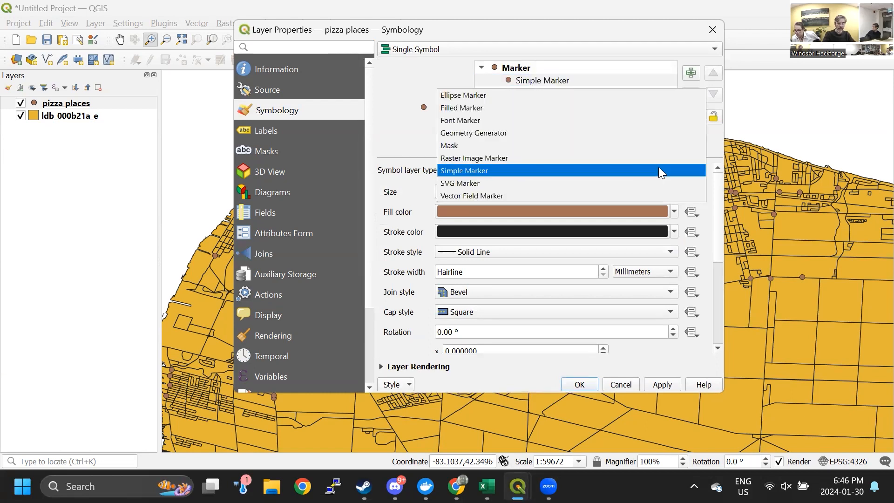
{"action": "left_click", "coordinate": [639, 181]}
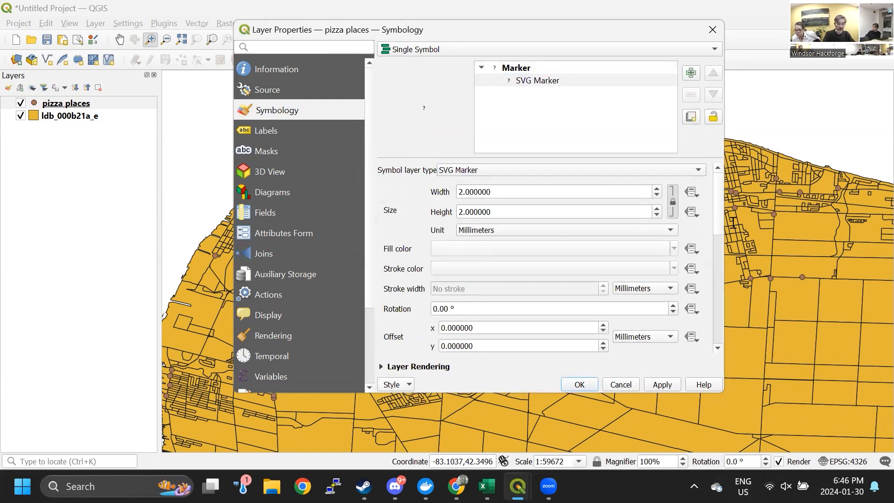
- Choose the pizza slice image from the app symbols for the pizza places marker
{"action": "scroll", "coordinate": [716, 287], "scroll_direction": "down", "scroll_amount": 3}
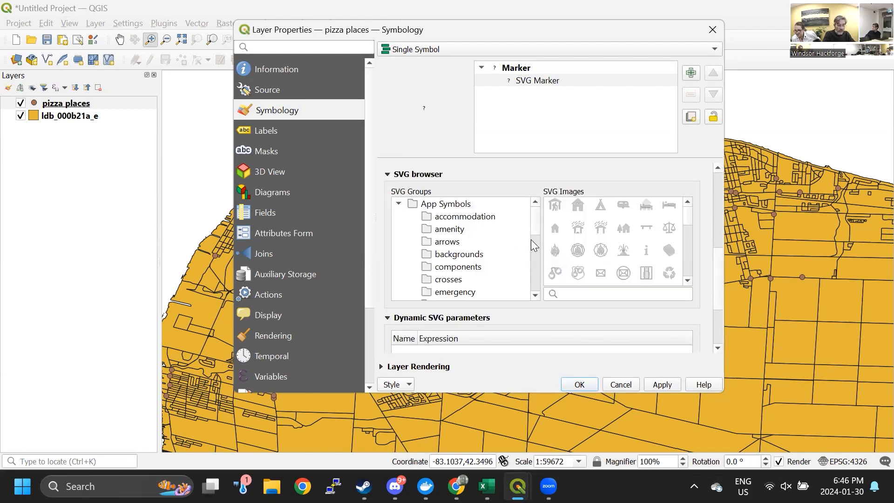
{"action": "left_click_drag", "start_coordinate": [687, 213], "coordinate": [688, 224]}
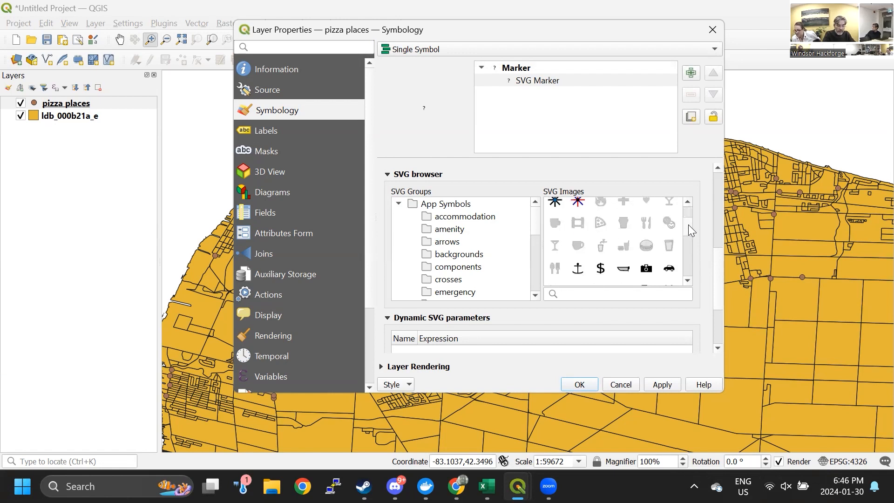
{"action": "left_click", "coordinate": [599, 222]}
- Set the pizza slice marker's fill color to gray #a4a2a2 and apply it to the layer
{"action": "scroll", "coordinate": [719, 167], "scroll_direction": "up", "scroll_amount": 5}
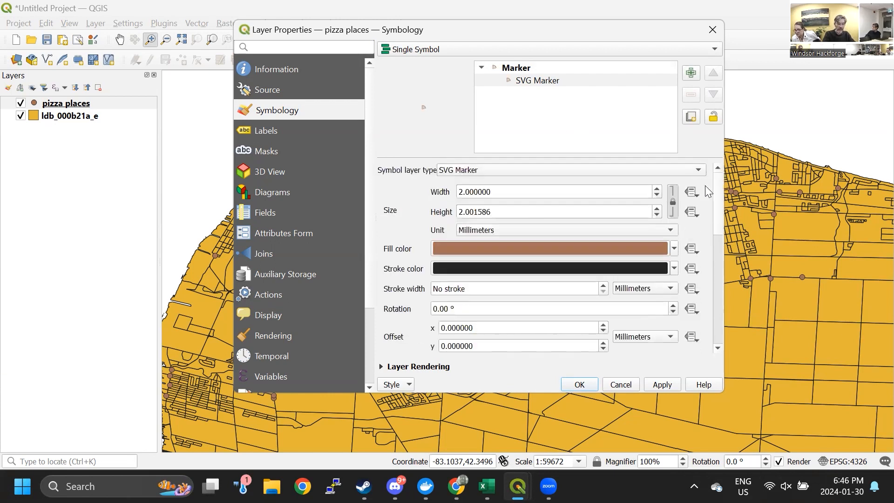
{"action": "left_click", "coordinate": [582, 243]}
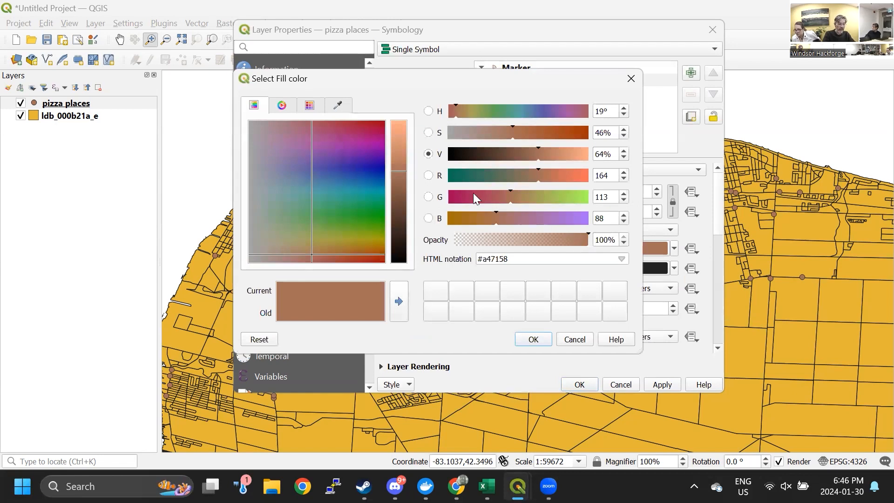
{"action": "left_click_drag", "start_coordinate": [338, 146], "coordinate": [251, 266]}
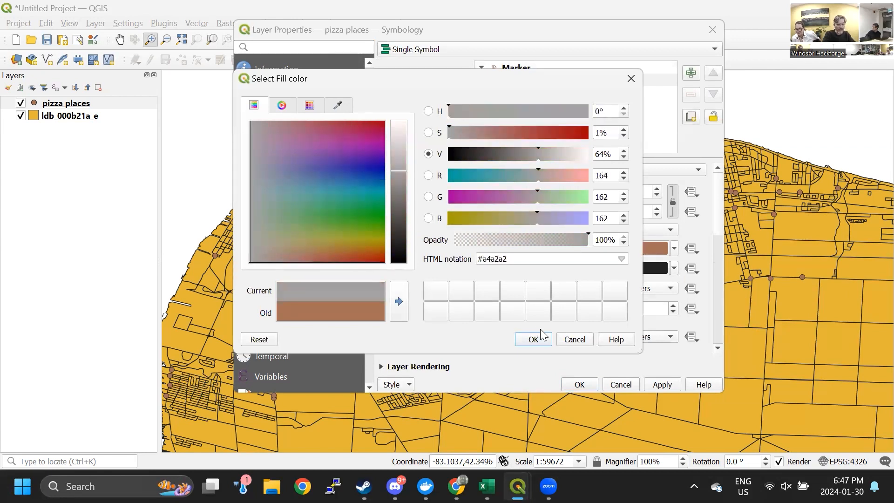
{"action": "left_click", "coordinate": [533, 339]}
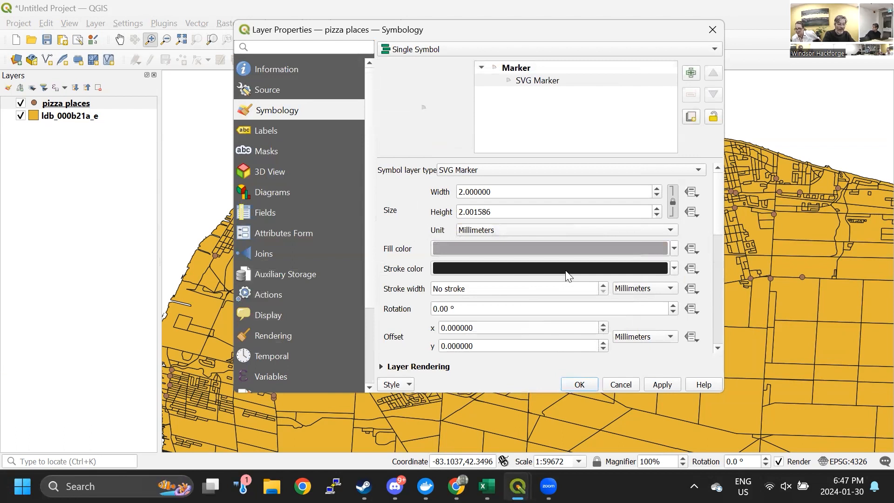
{"action": "left_click", "coordinate": [662, 384]}
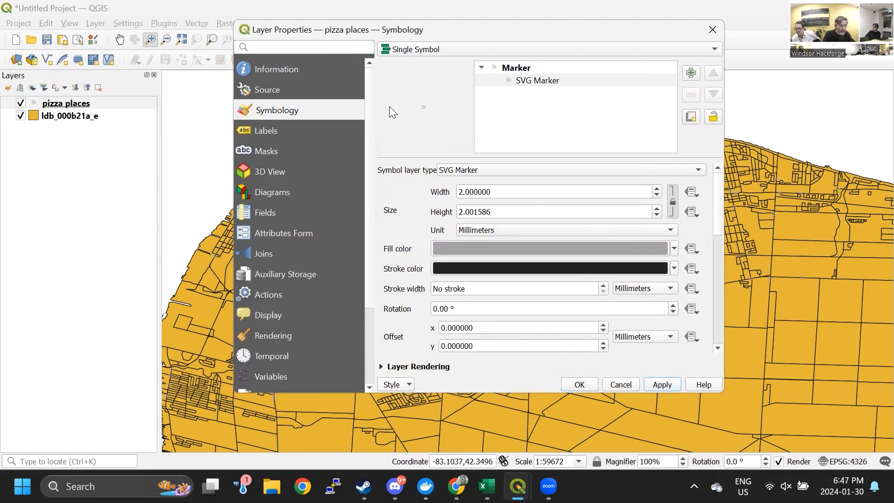
- Set the pizza slice marker's fill color to near-black #050505, apply it and close the layer properties
{"action": "left_click_drag", "start_coordinate": [446, 35], "coordinate": [414, 24]}
{"action": "left_click", "coordinate": [579, 239]}
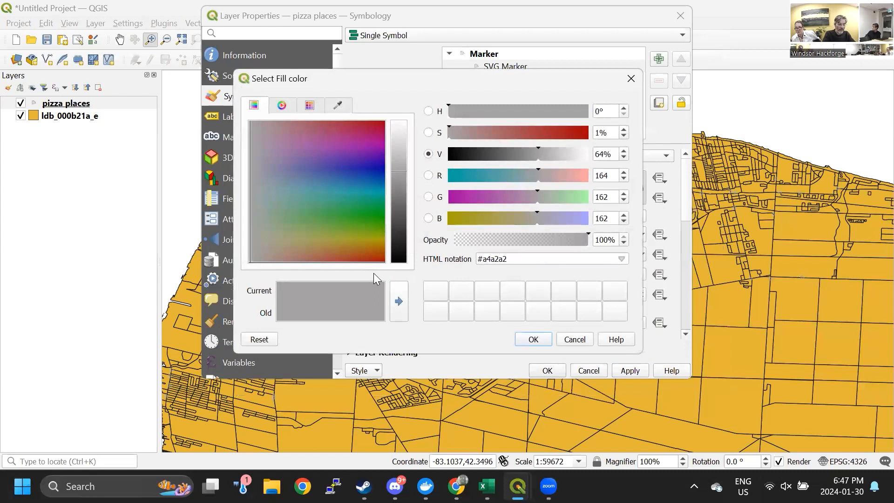
{"action": "left_click", "coordinate": [403, 262]}
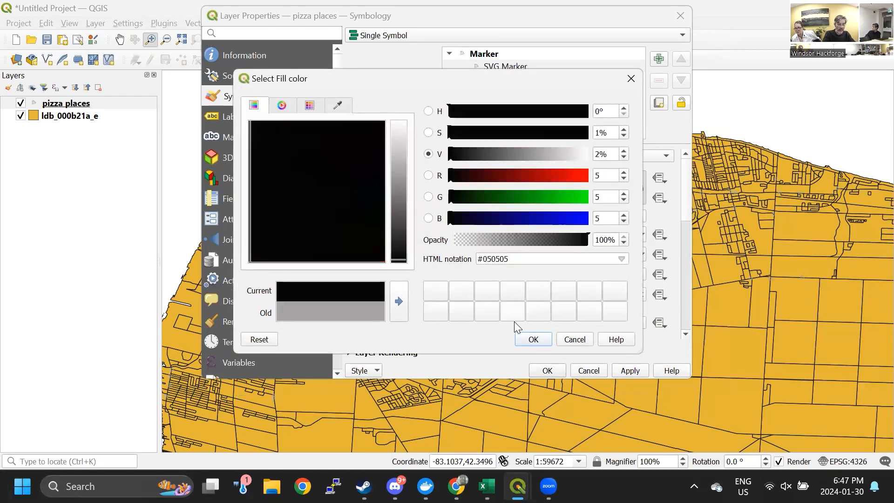
{"action": "left_click", "coordinate": [533, 339]}
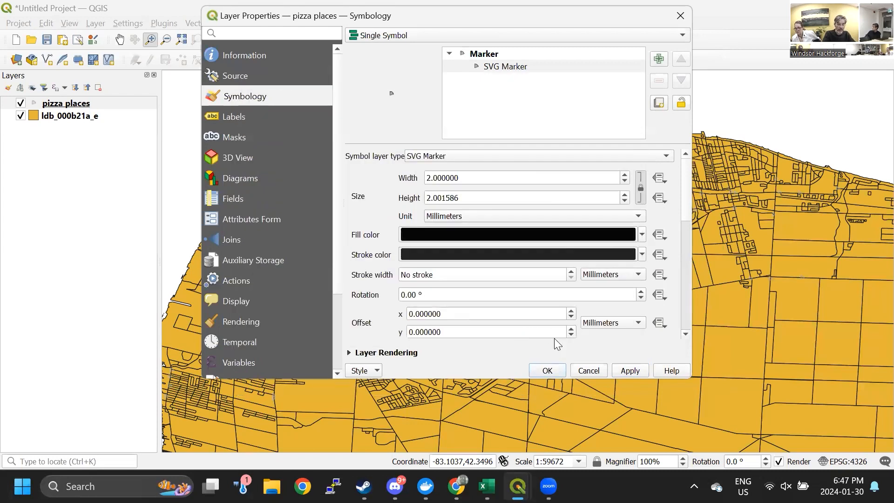
{"action": "left_click", "coordinate": [627, 371]}
{"action": "left_click", "coordinate": [548, 370]}
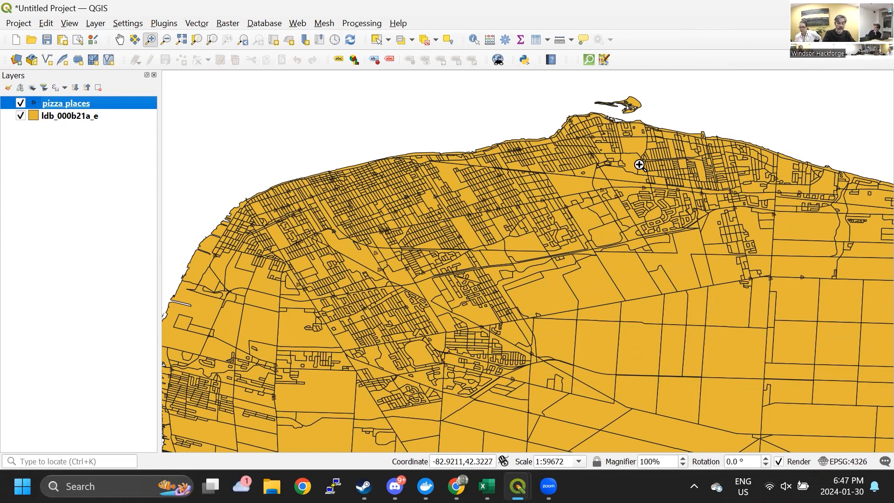
{"action": "left_click", "coordinate": [65, 118]}
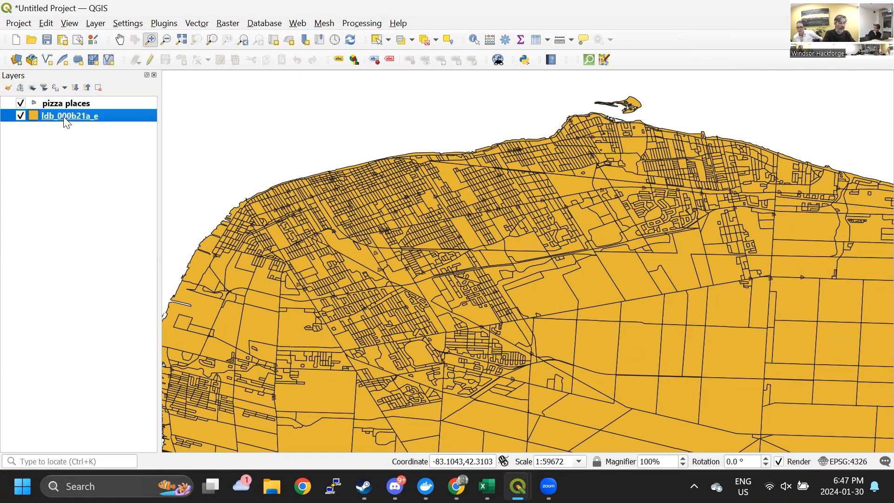
{"action": "right_click", "coordinate": [66, 121]}
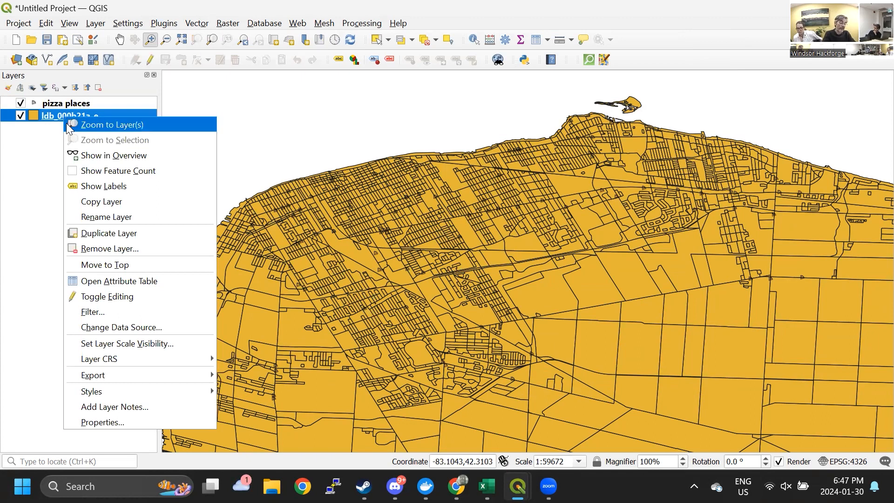
{"action": "left_click", "coordinate": [116, 420]}
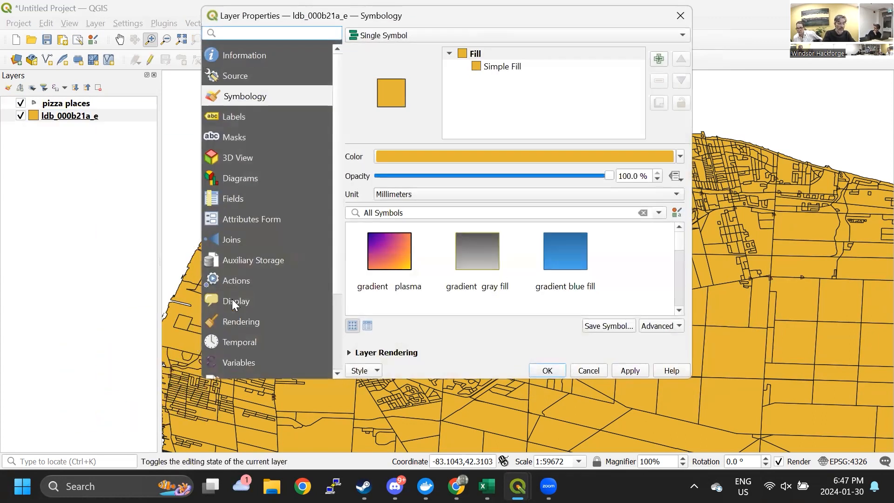
{"action": "left_click", "coordinate": [508, 70]}
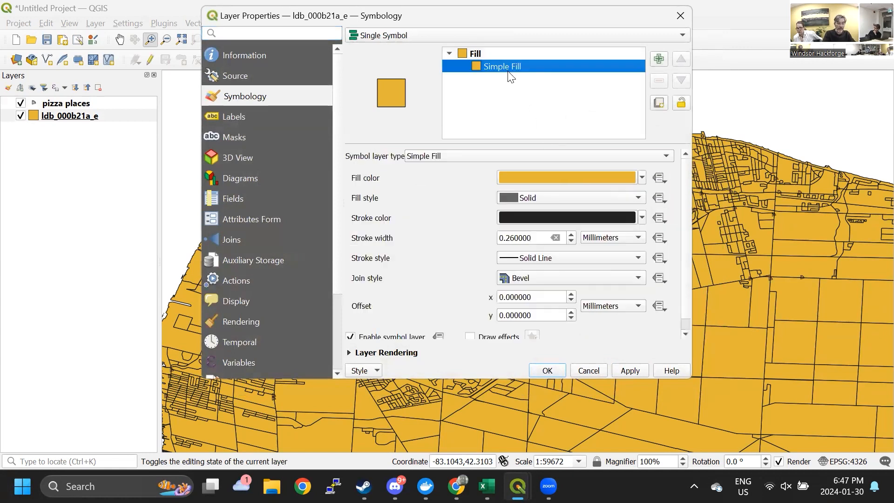
{"action": "left_click", "coordinate": [486, 50]}
{"action": "left_click", "coordinate": [681, 16]}
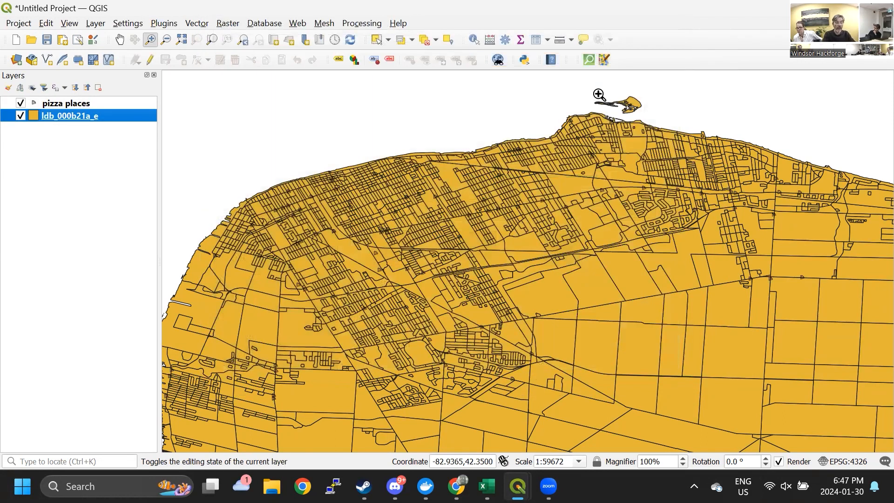
- Show the Processing Toolbox and open the Join Attributes by Nearest tool from the vector general algorithms
{"action": "left_click", "coordinate": [360, 25]}
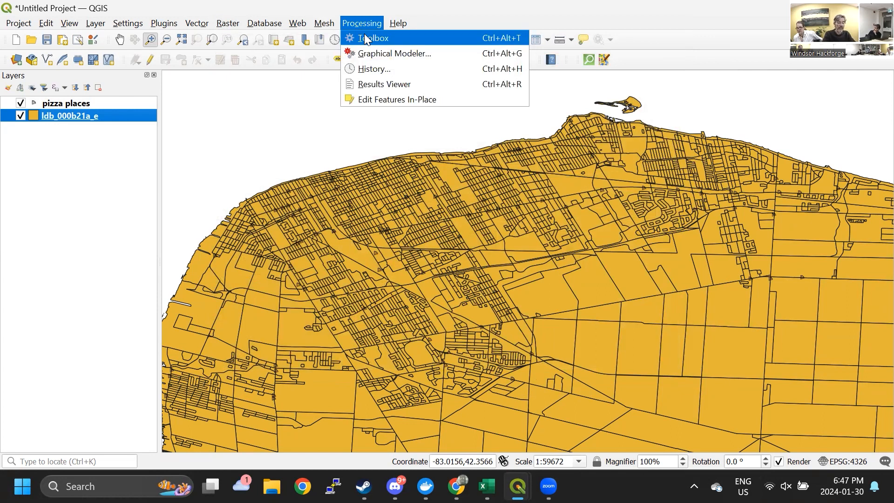
{"action": "left_click", "coordinate": [372, 36]}
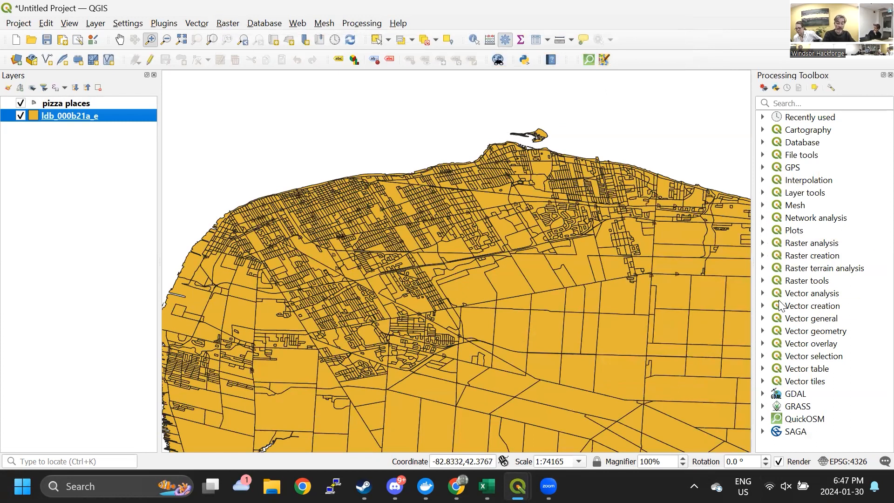
{"action": "left_click", "coordinate": [762, 319]}
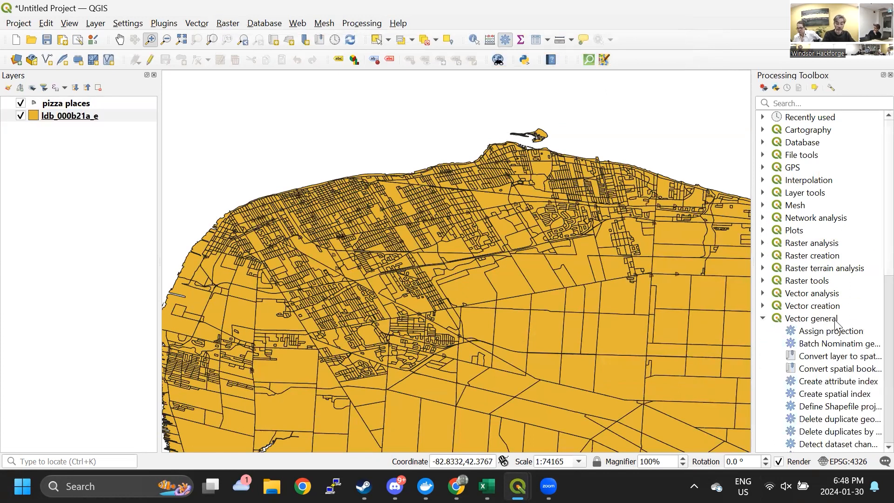
{"action": "scroll", "coordinate": [875, 298], "scroll_direction": "down", "scroll_amount": 9}
{"action": "scroll", "coordinate": [873, 280], "scroll_direction": "up", "scroll_amount": 2}
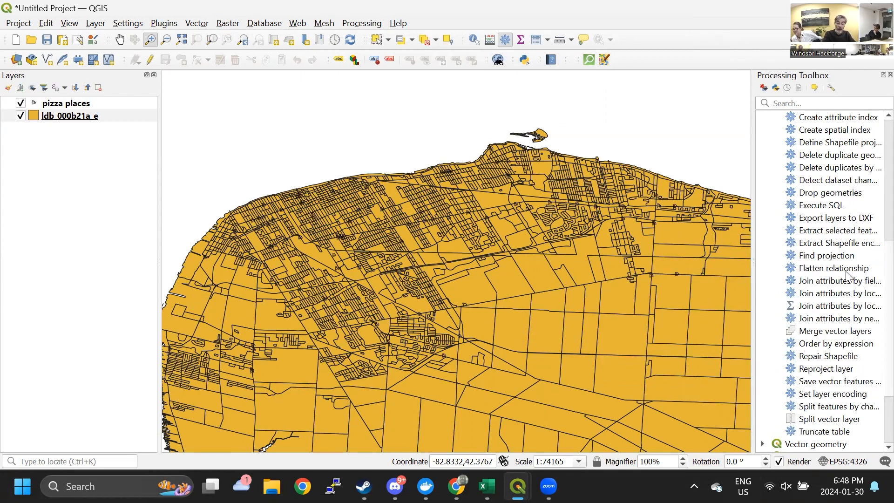
{"action": "left_click", "coordinate": [814, 318]}
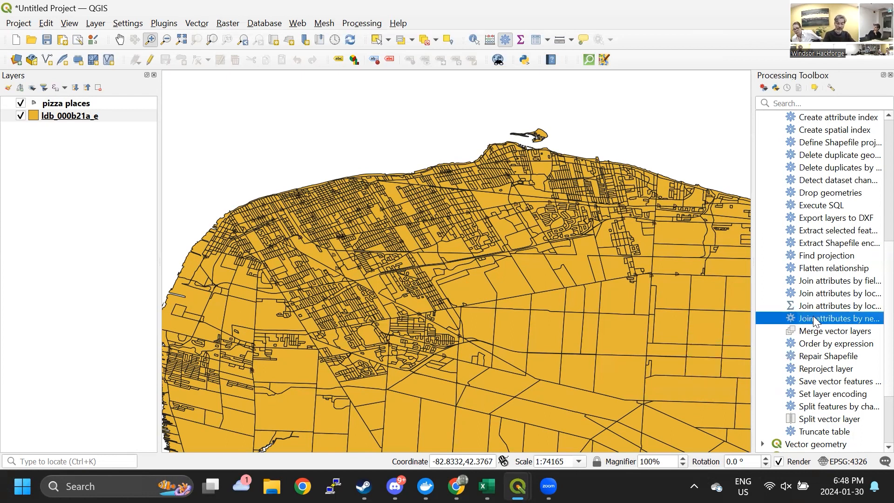
{"action": "double_click", "coordinate": [814, 317]}
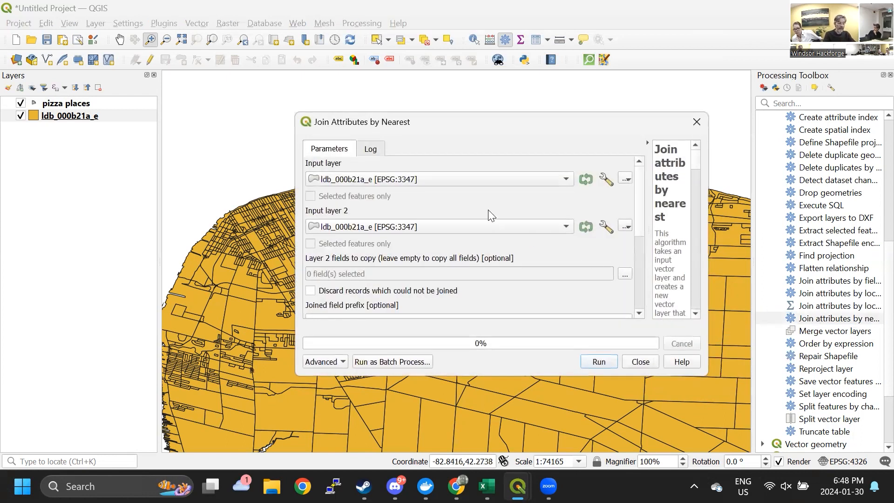
- Set the first input layer of the nearest join to pizza places
{"action": "left_click_drag", "start_coordinate": [441, 122], "coordinate": [426, 116]}
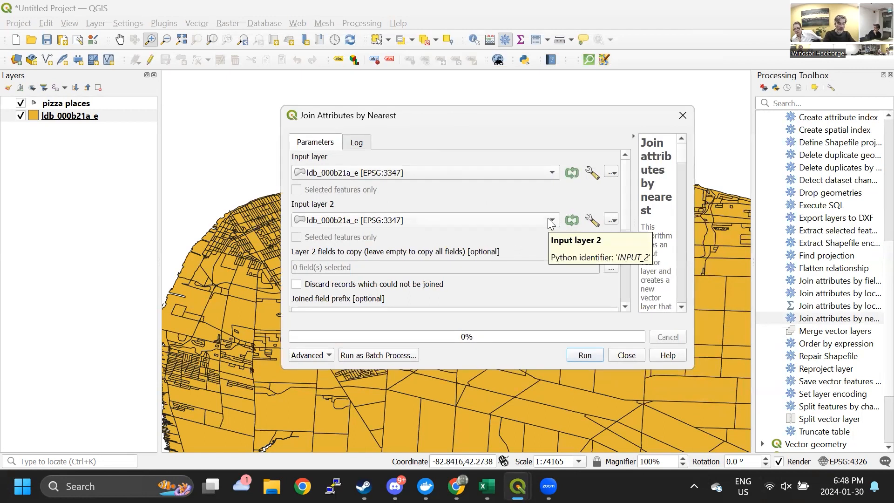
{"action": "left_click", "coordinate": [543, 171]}
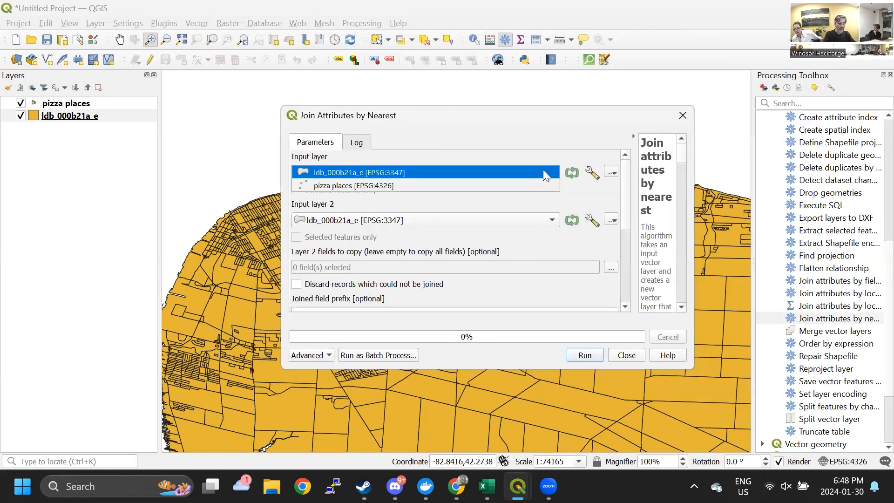
{"action": "left_click", "coordinate": [478, 193]}
{"action": "left_click", "coordinate": [470, 174]}
{"action": "left_click", "coordinate": [459, 184]}
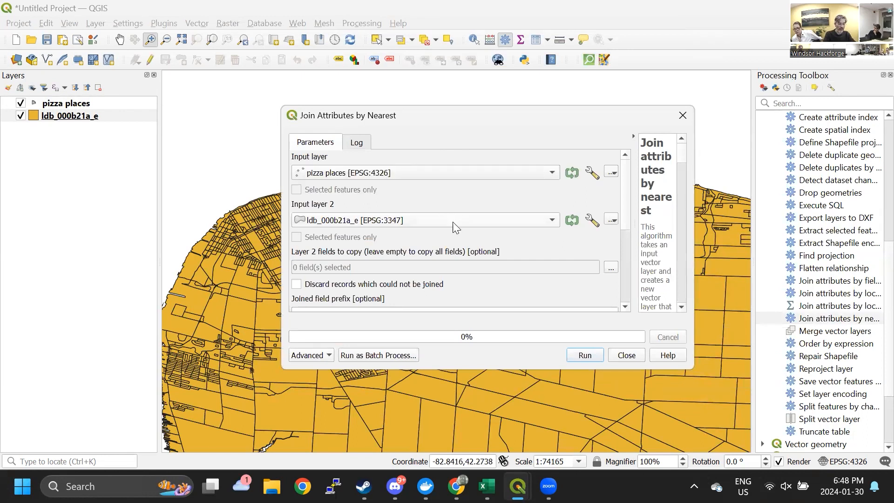
{"action": "left_click_drag", "start_coordinate": [623, 179], "coordinate": [620, 257]}
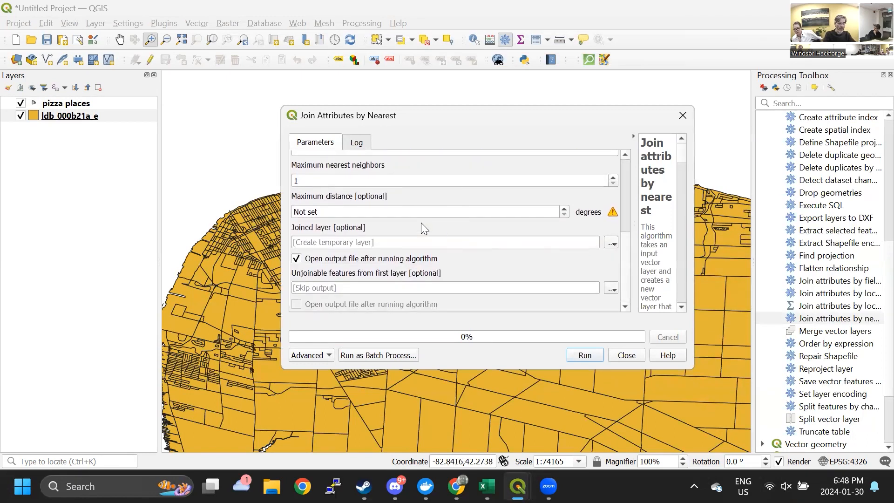
{"action": "triple_click", "coordinate": [359, 212]}
{"action": "type", "text": "100"}
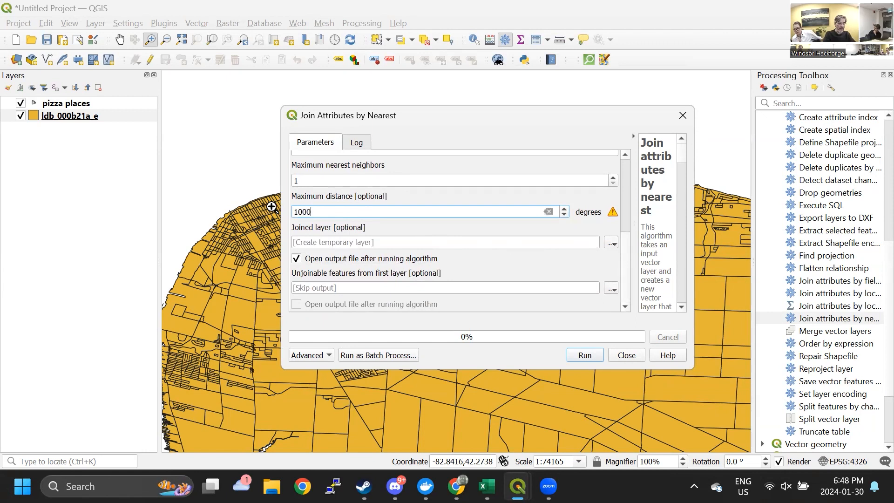
{"action": "left_click", "coordinate": [596, 205]}
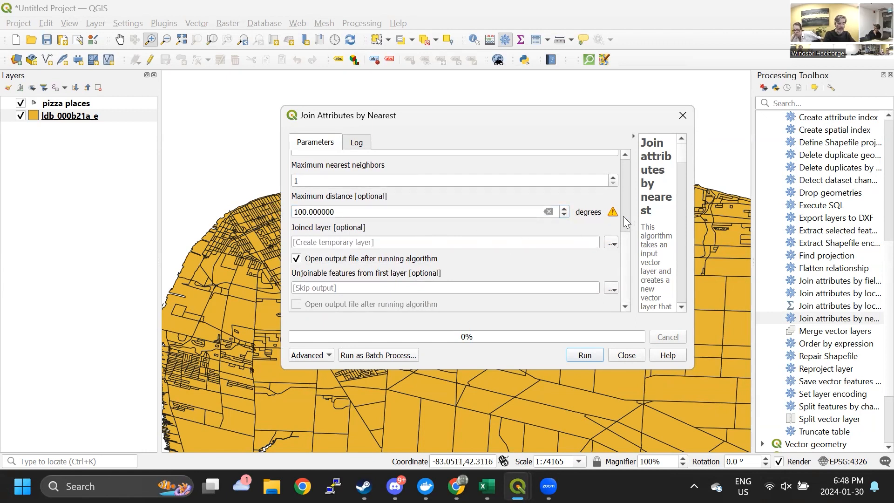
{"action": "left_click_drag", "start_coordinate": [694, 222], "coordinate": [816, 224]}
{"action": "left_click", "coordinate": [687, 215]}
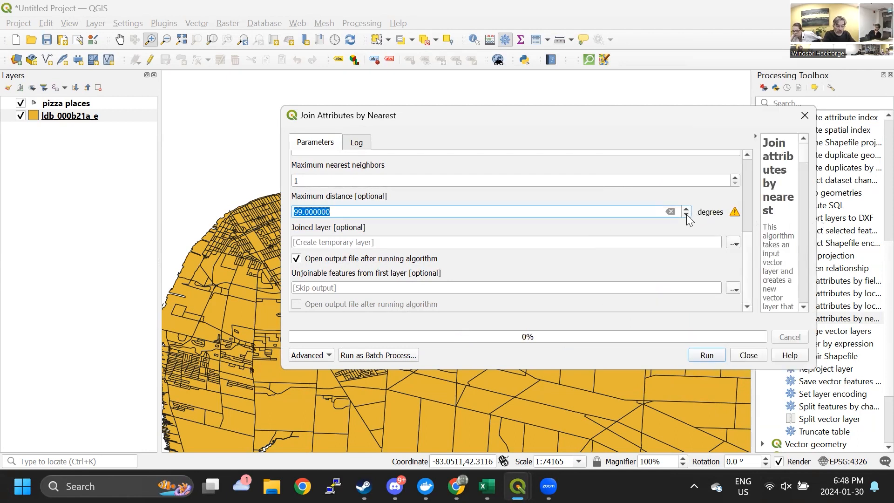
{"action": "scroll", "coordinate": [636, 211], "scroll_direction": "down", "scroll_amount": 1}
{"action": "key", "text": "BackSpace"}
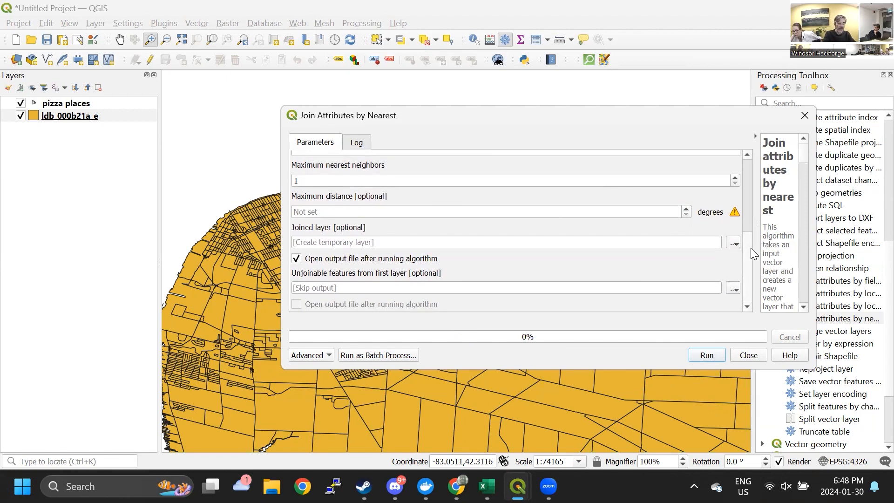
- Run the nearest join of pizza places with ldb_000b21a_e without a maximum distance and close the tool
{"action": "scroll", "coordinate": [751, 248], "scroll_direction": "up", "scroll_amount": 5}
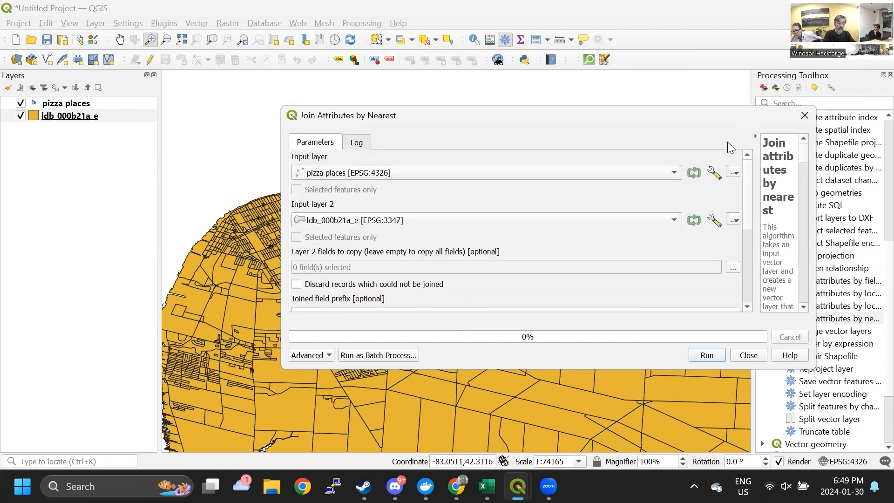
{"action": "left_click", "coordinate": [705, 355]}
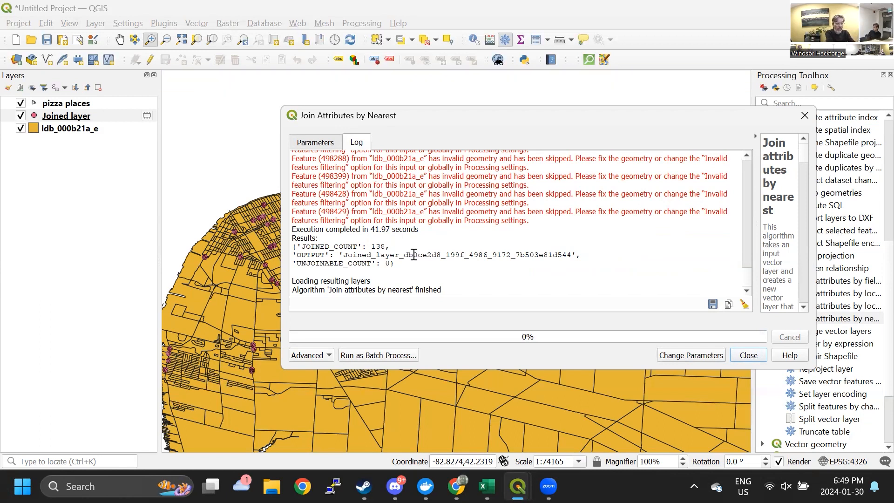
{"action": "left_click", "coordinate": [745, 356]}
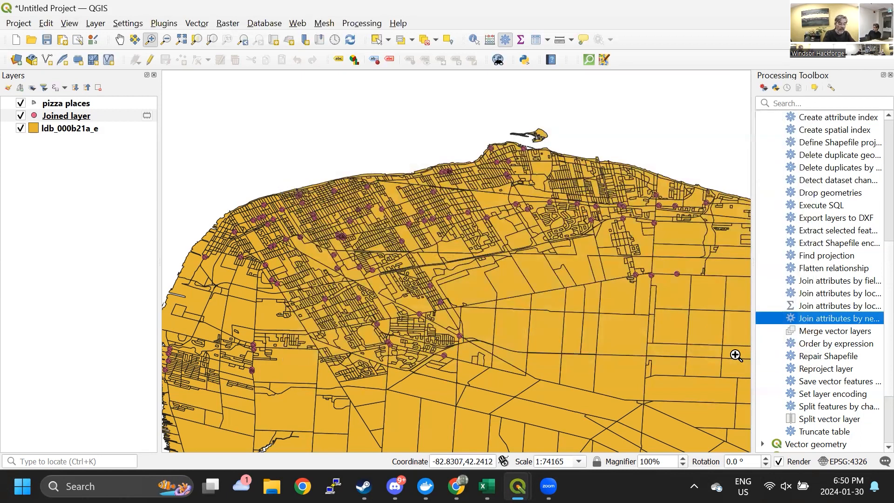
- Examine the Joined layer's points and symbology with the ldb_000b21a_e layer temporarily hidden
{"action": "right_click", "coordinate": [52, 120]}
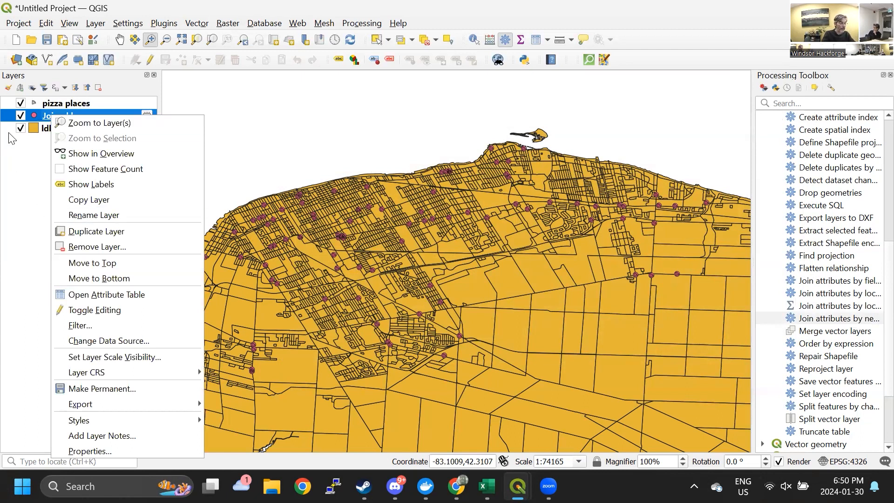
{"action": "left_click", "coordinate": [20, 128]}
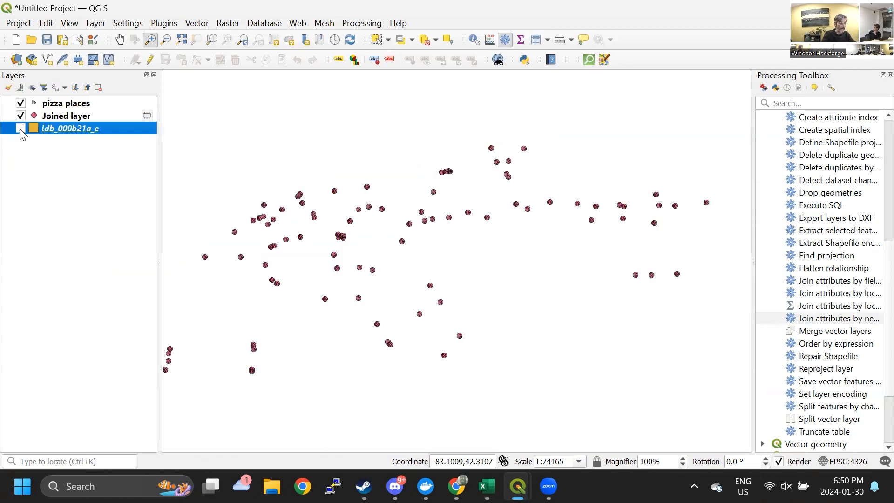
{"action": "right_click", "coordinate": [62, 115]}
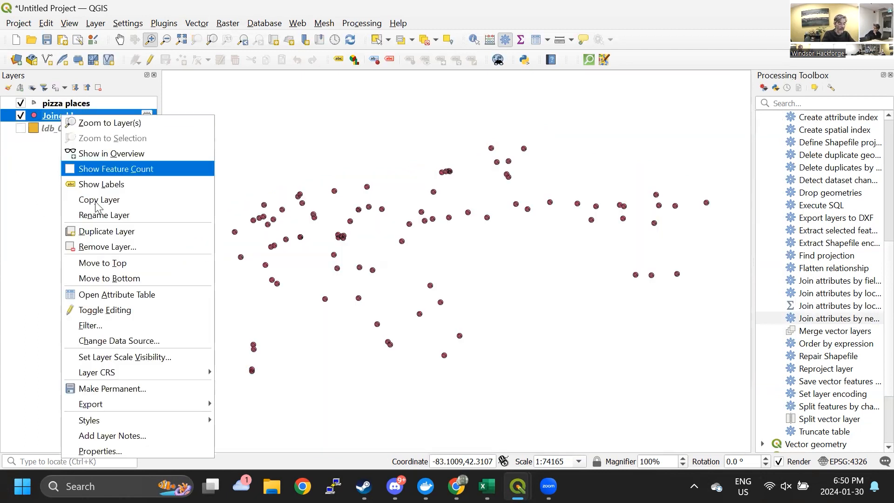
{"action": "left_click", "coordinate": [176, 456]}
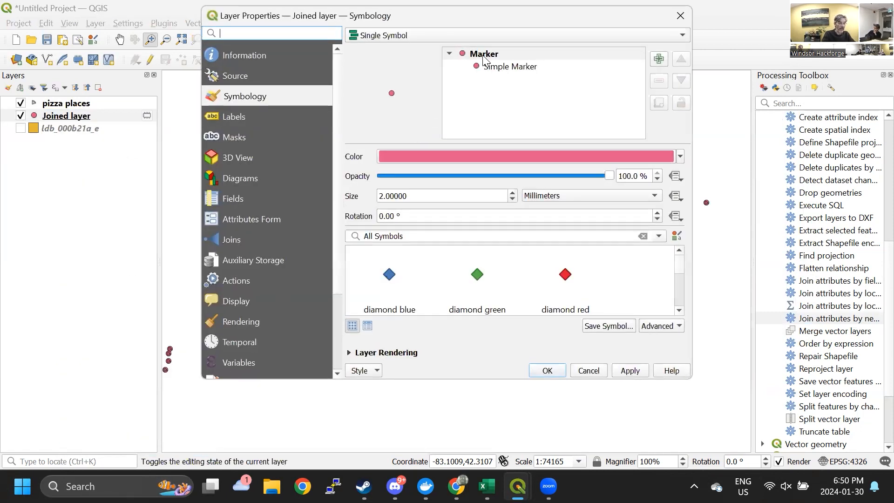
{"action": "left_click", "coordinate": [675, 22]}
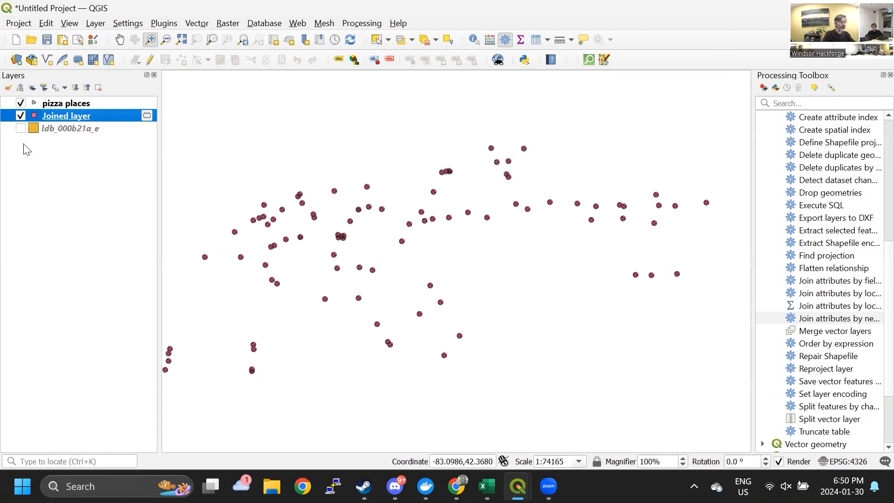
{"action": "left_click", "coordinate": [21, 130]}
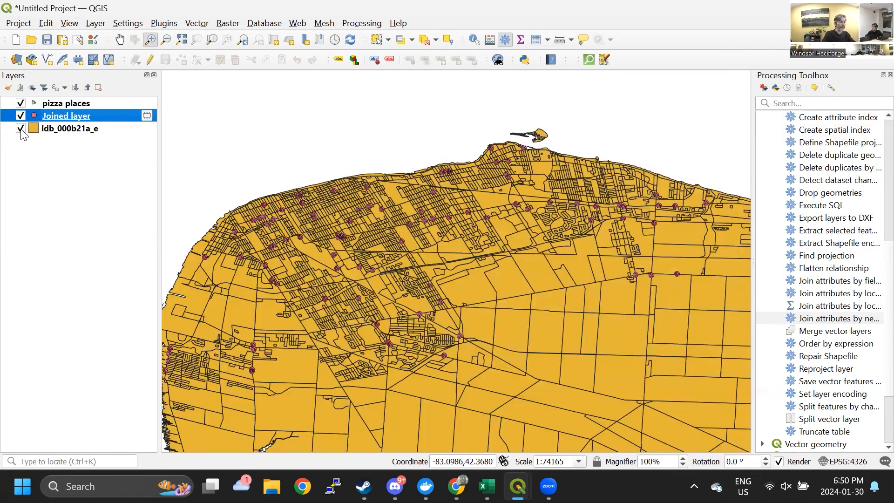
- Remove the Joined layer of points from the project
{"action": "right_click", "coordinate": [56, 114]}
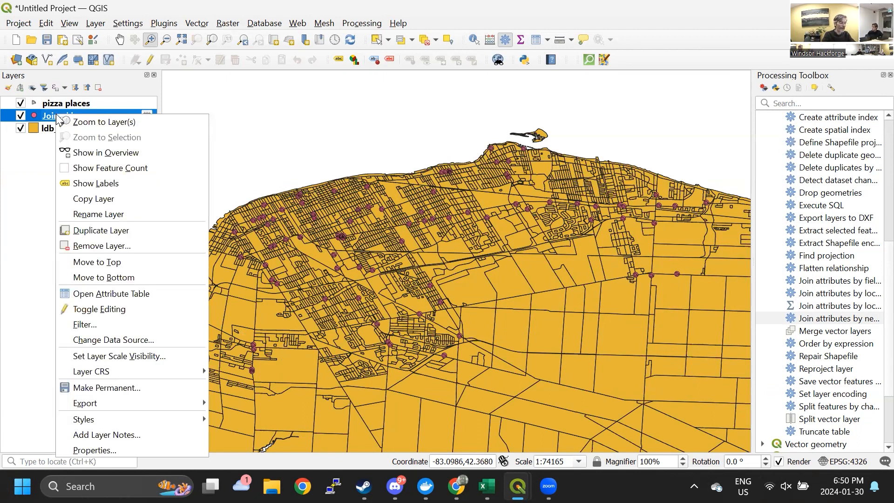
{"action": "left_click", "coordinate": [67, 245]}
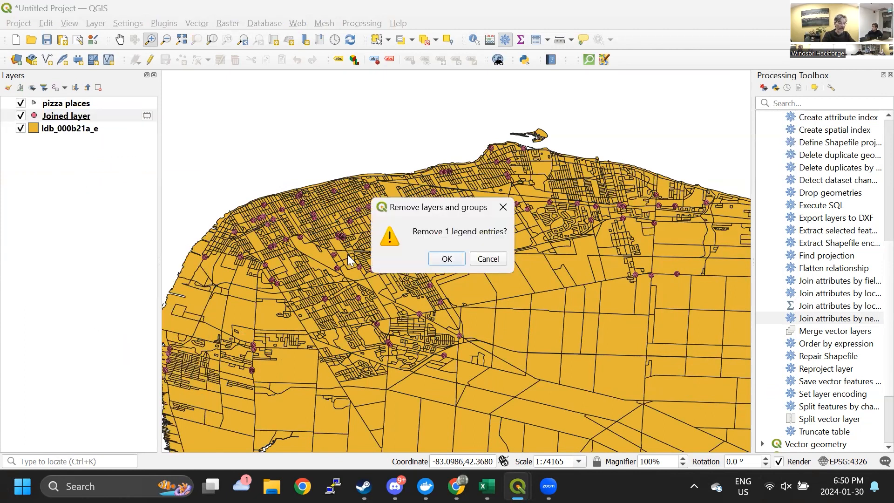
{"action": "left_click", "coordinate": [437, 259]}
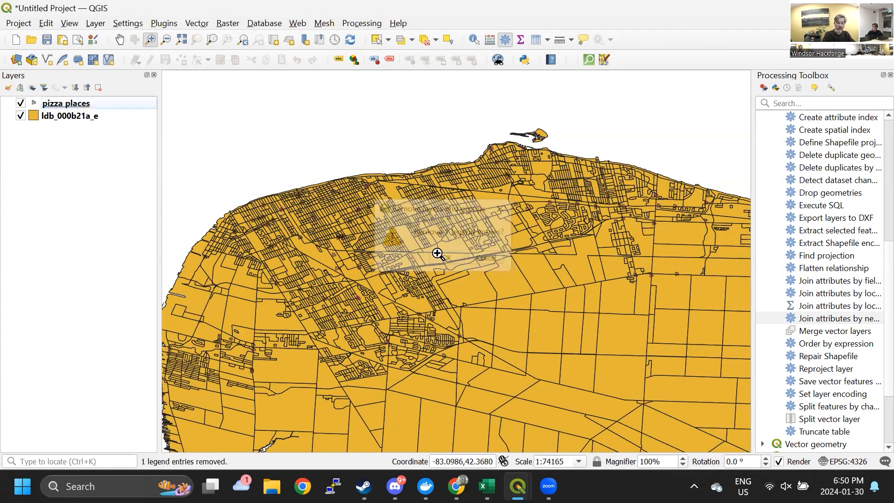
- Reopen Join Attributes by Nearest with ldb_000b21a_e as the first input layer and pizza places as the second
{"action": "double_click", "coordinate": [814, 318]}
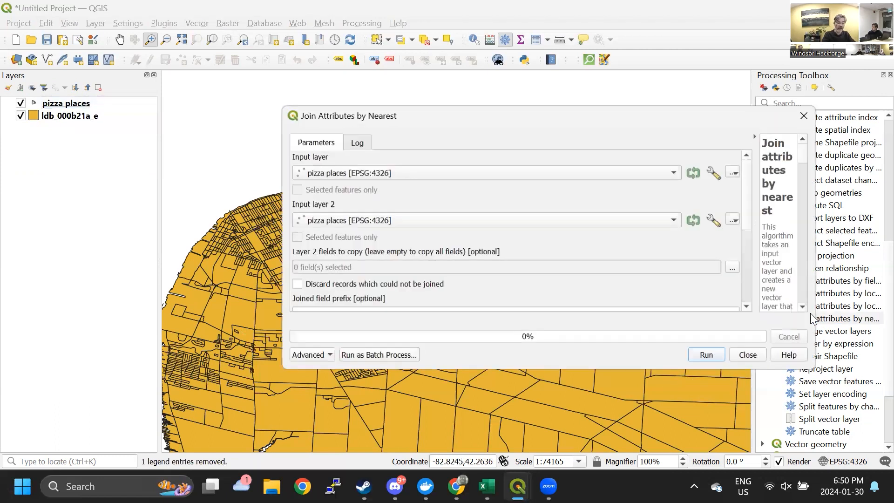
{"action": "left_click", "coordinate": [383, 177]}
{"action": "left_click", "coordinate": [384, 162]}
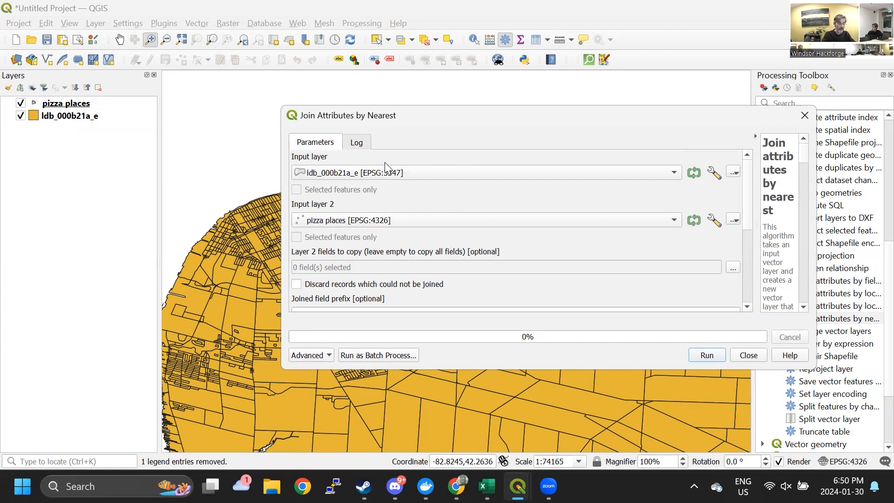
{"action": "left_click_drag", "start_coordinate": [427, 115], "coordinate": [265, 74]}
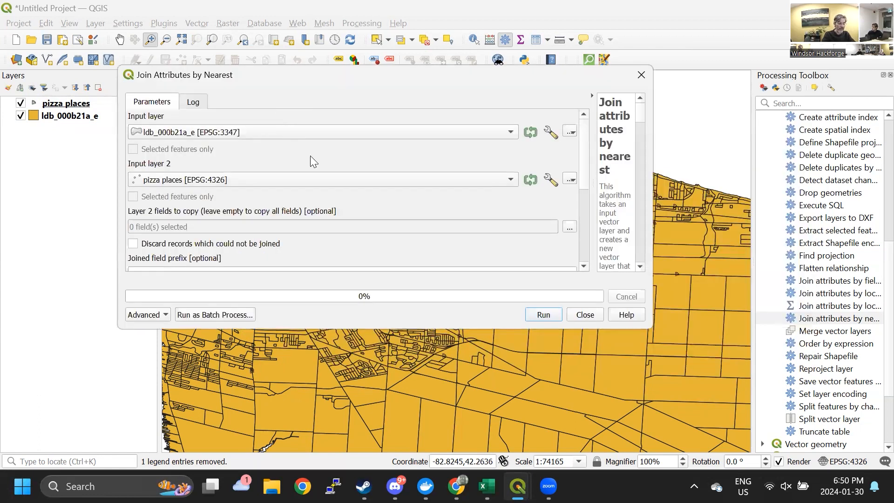
{"action": "left_click_drag", "start_coordinate": [585, 145], "coordinate": [559, 224]}
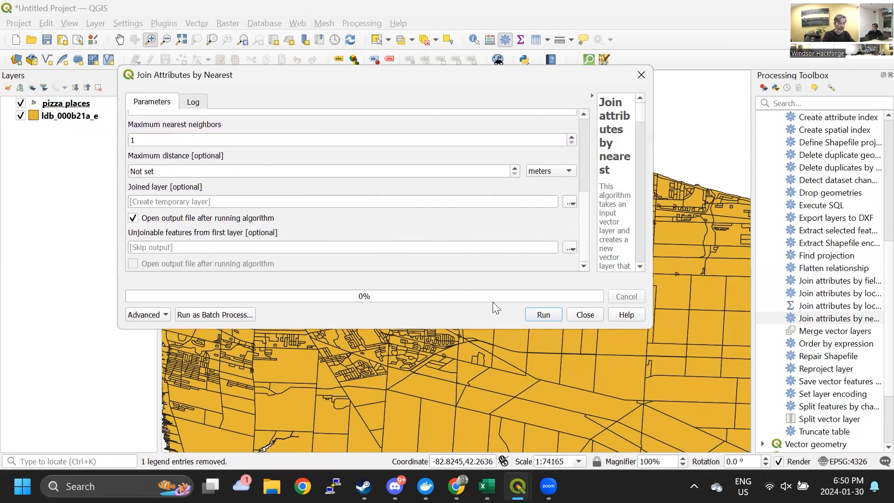
- Run the nearest join of ldb_000b21a_e with pizza places into a temporary layer and close the tool
{"action": "left_click", "coordinate": [543, 317]}
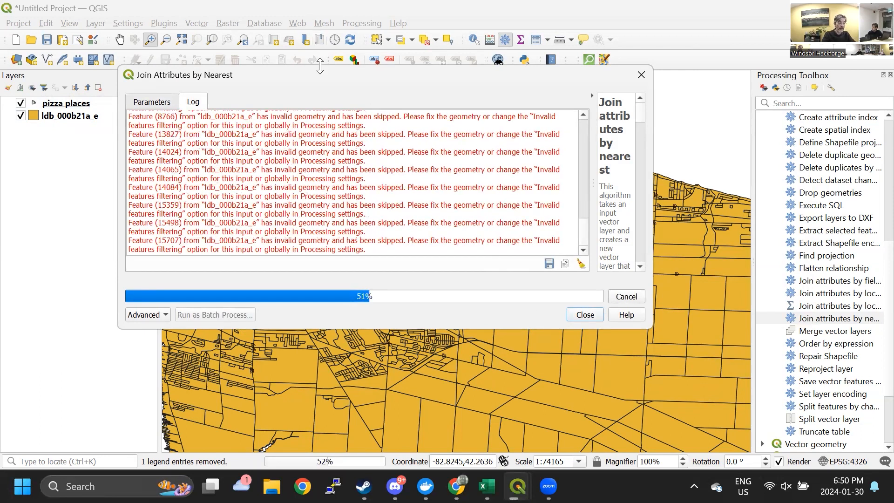
{"action": "left_click_drag", "start_coordinate": [323, 72], "coordinate": [568, 134]}
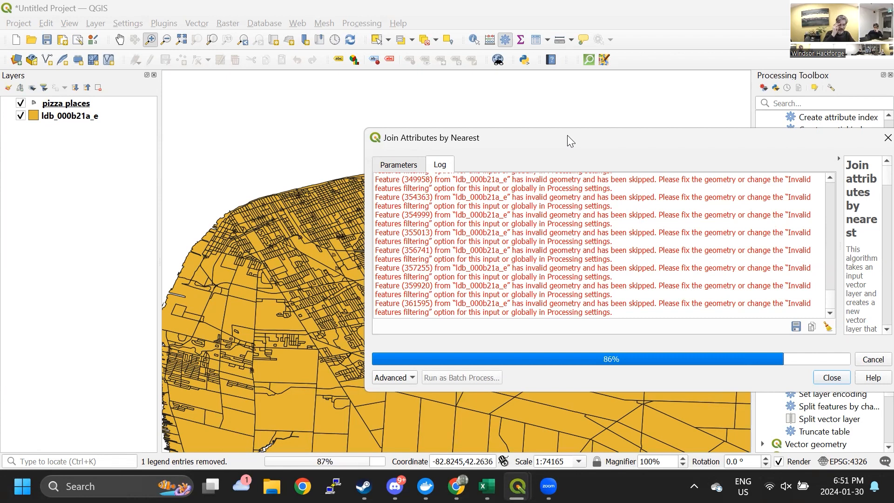
{"action": "left_click_drag", "start_coordinate": [567, 135], "coordinate": [367, 119]}
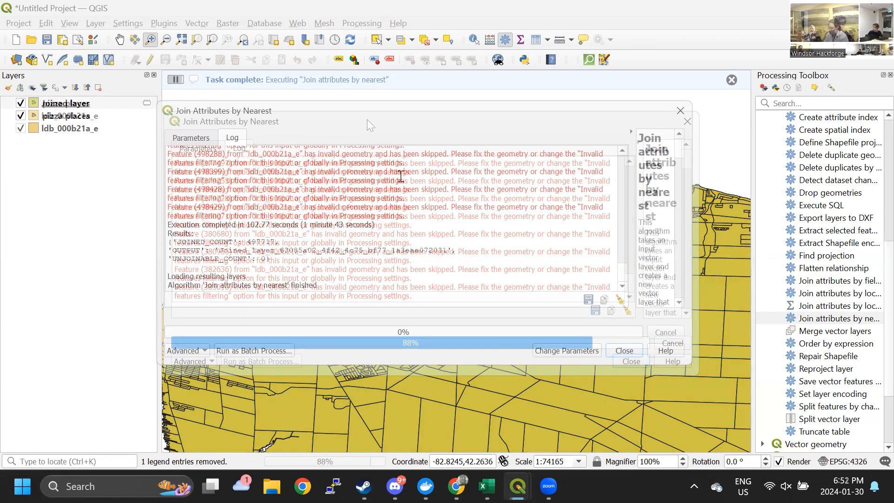
{"action": "left_click", "coordinate": [624, 350]}
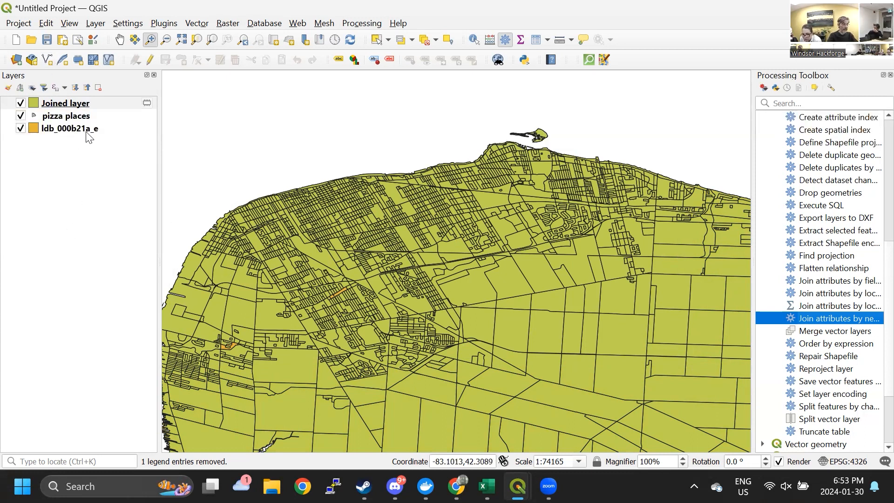
- Reorder the layers so that pizza places sits above the Joined layer
{"action": "right_click", "coordinate": [77, 106]}
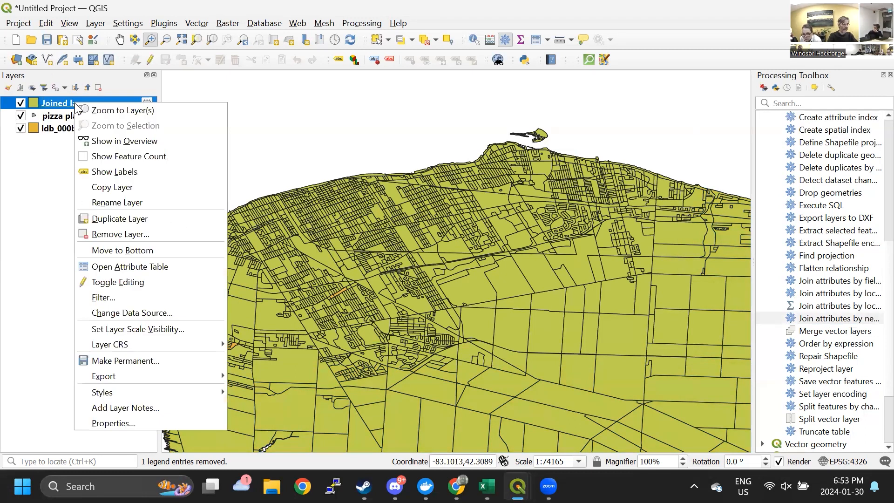
{"action": "left_click", "coordinate": [51, 117]}
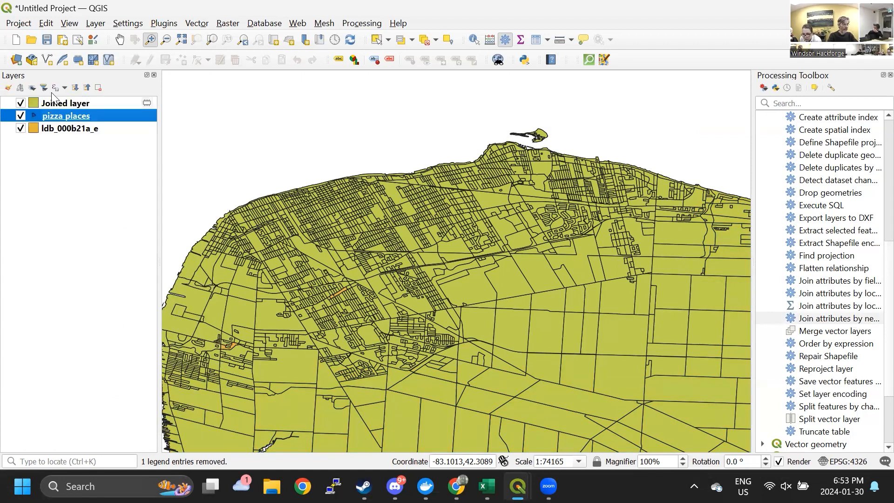
{"action": "left_click_drag", "start_coordinate": [41, 101], "coordinate": [52, 130]}
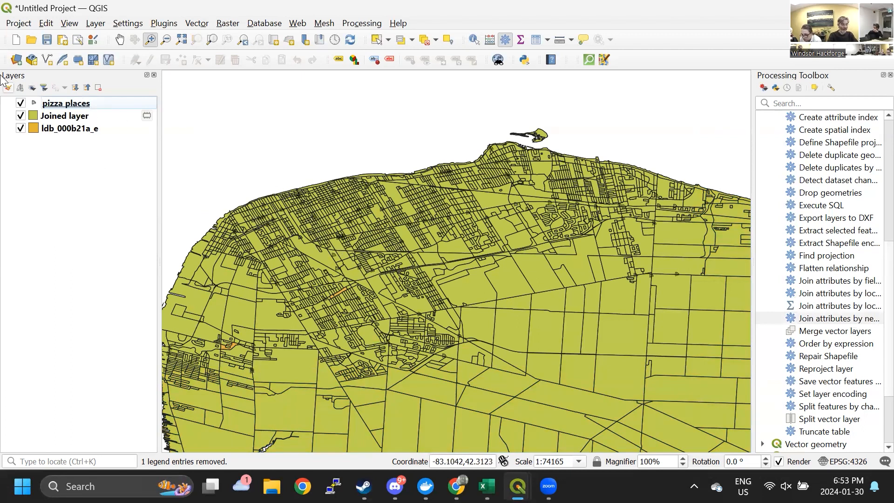
- Open the Joined layer's properties and switch its symbology from Single Symbol to Categorized, looking through the available value fields
{"action": "right_click", "coordinate": [83, 116]}
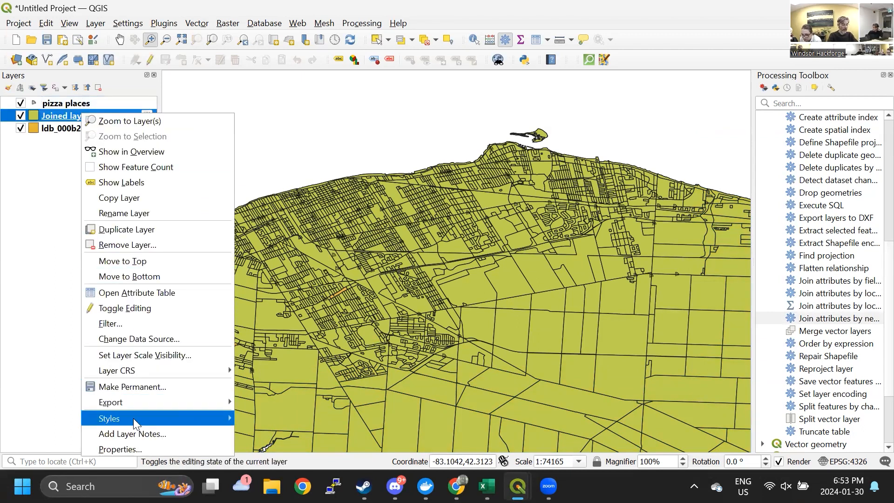
{"action": "left_click", "coordinate": [129, 449]}
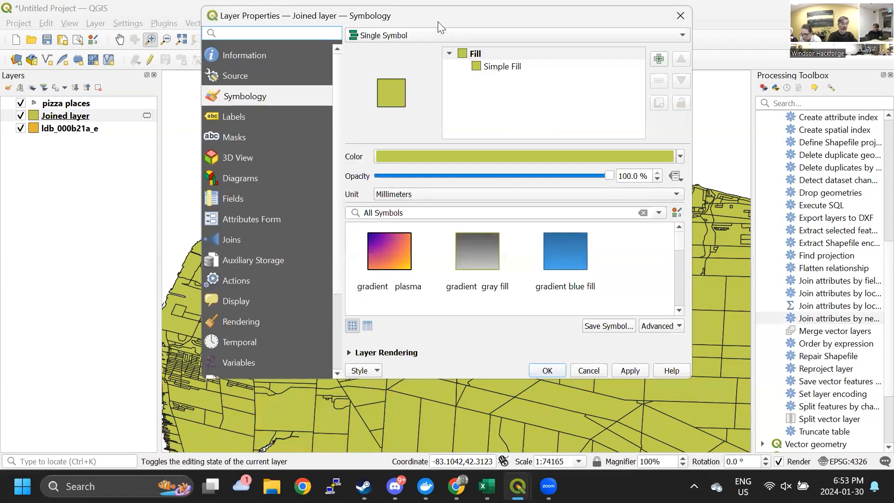
{"action": "left_click_drag", "start_coordinate": [437, 21], "coordinate": [292, 34]}
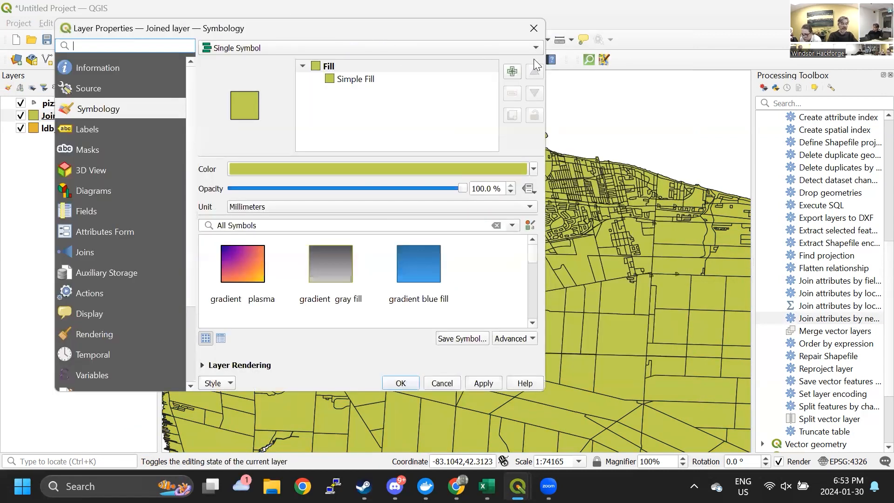
{"action": "left_click", "coordinate": [398, 46]}
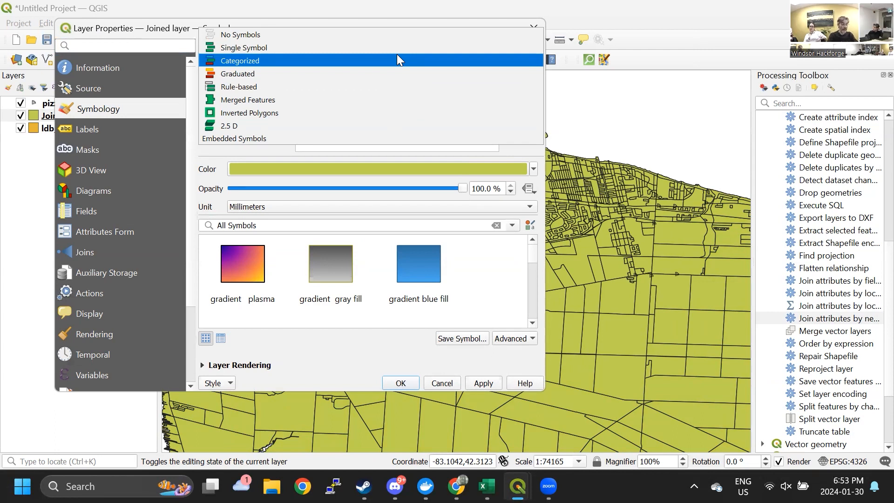
{"action": "left_click", "coordinate": [392, 60]}
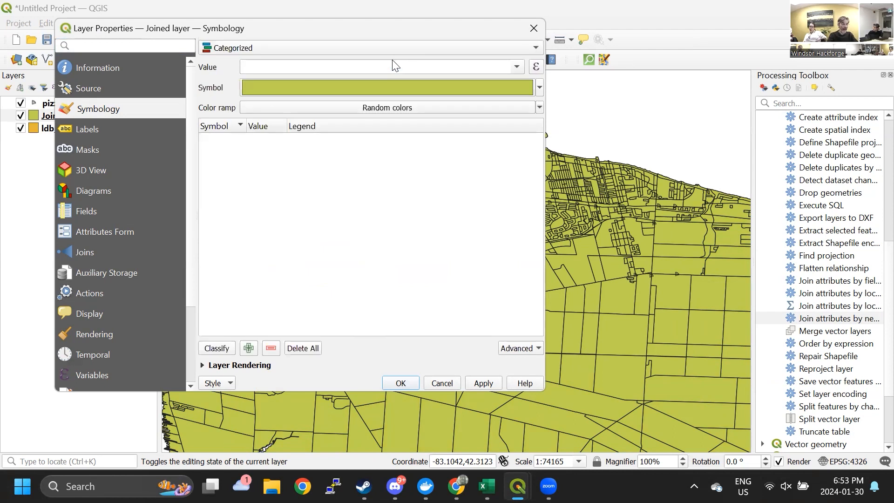
{"action": "left_click", "coordinate": [518, 67]}
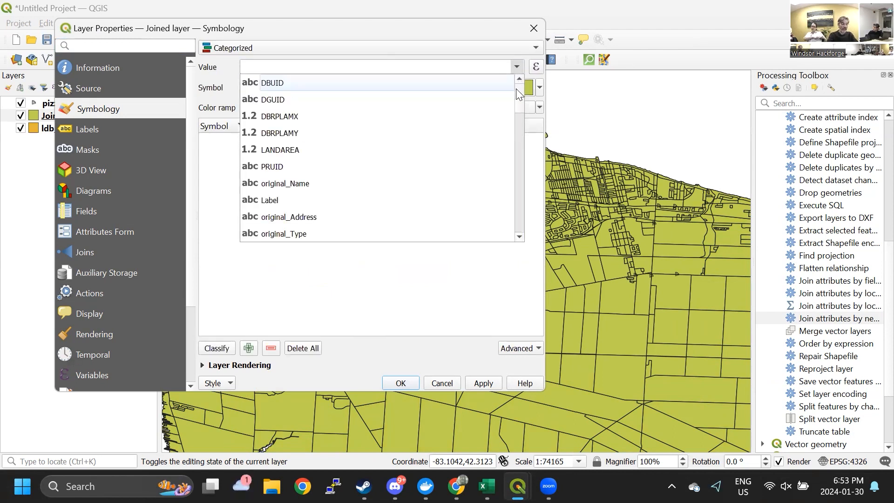
{"action": "scroll", "coordinate": [516, 91], "scroll_direction": "down", "scroll_amount": 2}
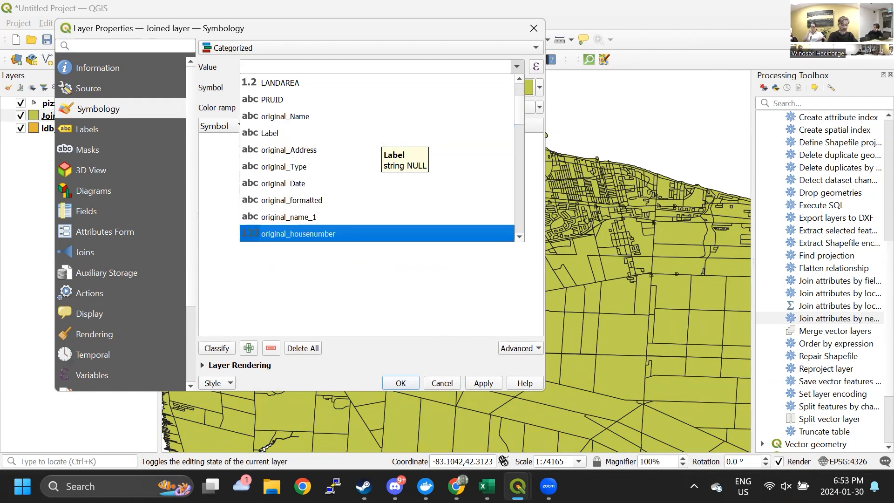
- Switch to the geocoded pizza places CSV in Excel and move back along row 12 to the first column
{"action": "left_click", "coordinate": [486, 487]}
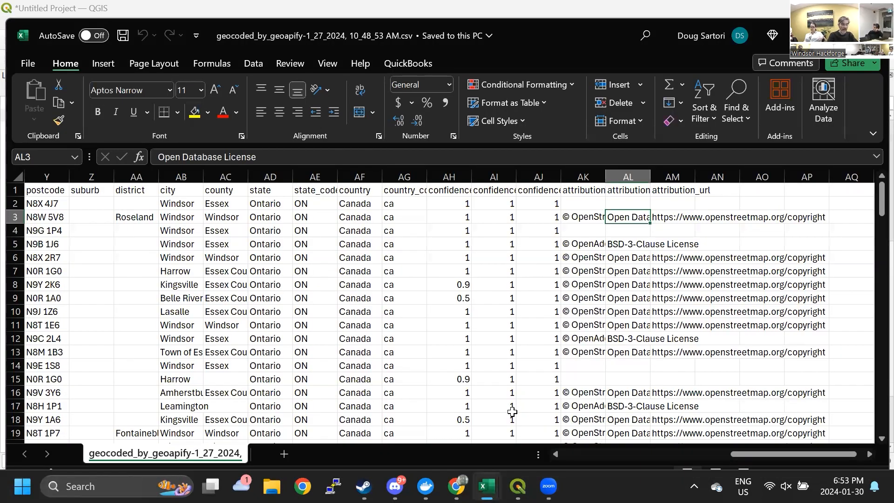
{"action": "left_click", "coordinate": [410, 341]}
{"action": "key", "text": "Left"}
{"action": "key", "text": "Left"}
{"action": "key", "text": "Left"}
{"action": "key", "text": "Left"}
{"action": "key", "text": "Left"}
{"action": "key", "text": "Left"}
{"action": "key", "text": "Left"}
{"action": "key", "text": "Left"}
{"action": "key", "text": "Left"}
{"action": "key", "text": "Left"}
{"action": "key", "text": "Left"}
{"action": "key", "text": "Left"}
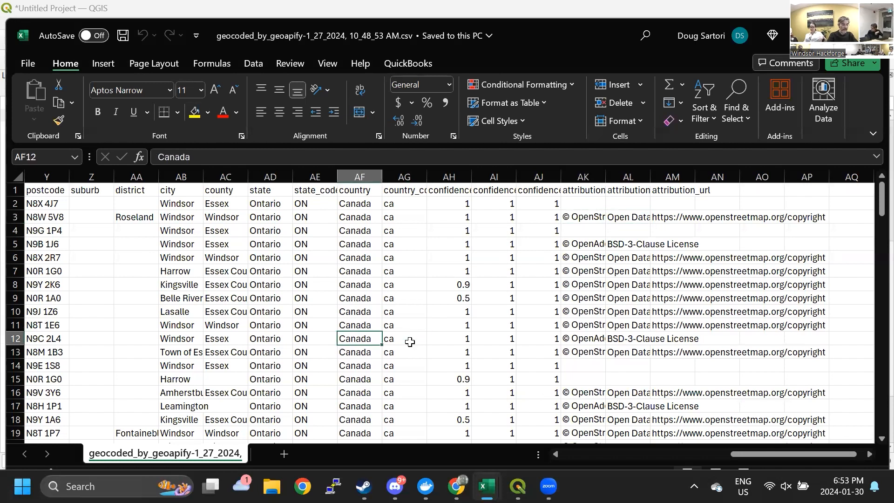
{"action": "key", "text": "Left"}
{"action": "key", "text": "Left"}
{"action": "key", "text": "Left"}
{"action": "key", "text": "Left"}
{"action": "key", "text": "Left"}
{"action": "key", "text": "Left"}
{"action": "key", "text": "Left"}
{"action": "key", "text": "Left"}
{"action": "key", "text": "Left"}
{"action": "key", "text": "Left"}
{"action": "key", "text": "Left"}
{"action": "key", "text": "Left"}
{"action": "key", "text": "Left"}
{"action": "key", "text": "Left"}
{"action": "key", "text": "Left"}
{"action": "key", "text": "Left"}
{"action": "key", "text": "Left"}
{"action": "key", "text": "Left"}
{"action": "key", "text": "Left"}
{"action": "key", "text": "Left"}
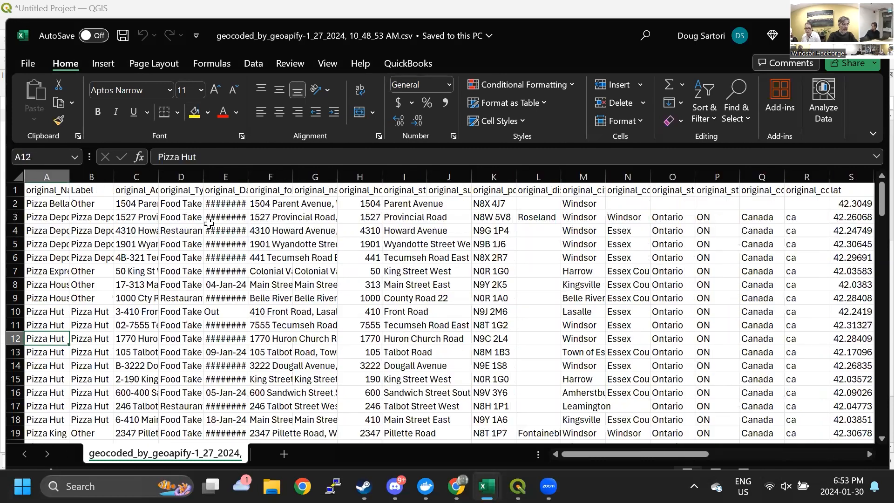
- Fit the original_Name column to its contents and read down the restaurant names to row 36
{"action": "double_click", "coordinate": [71, 177]}
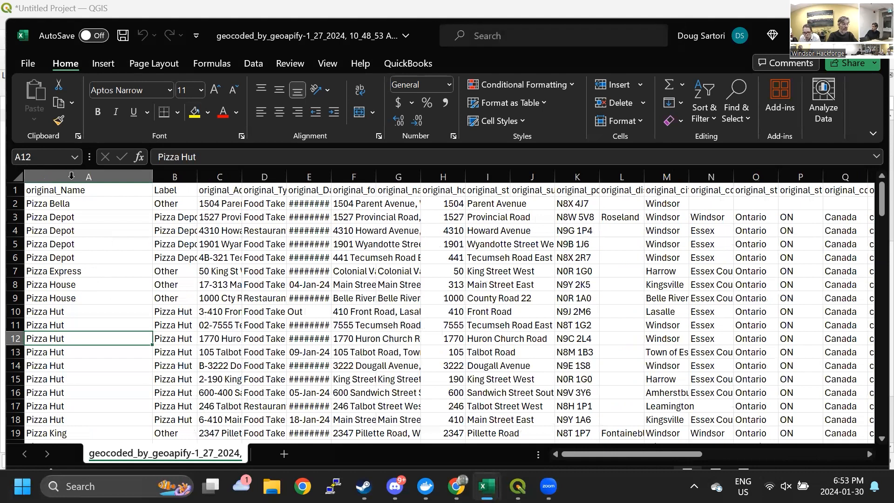
{"action": "left_click", "coordinate": [80, 219]}
{"action": "key", "text": "Down"}
{"action": "key", "text": "Down"}
{"action": "key", "text": "Down"}
{"action": "key", "text": "Down"}
{"action": "key", "text": "Down"}
{"action": "key", "text": "Down"}
{"action": "key", "text": "Down"}
{"action": "key", "text": "Down"}
{"action": "key", "text": "Down"}
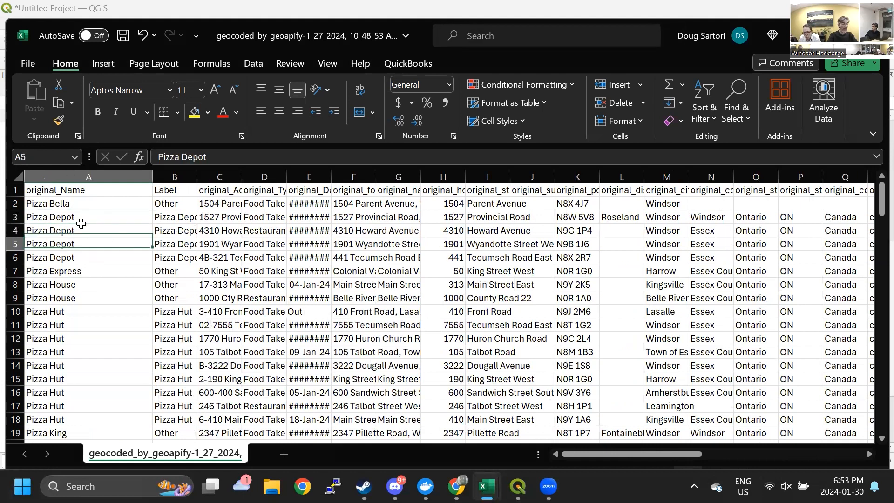
{"action": "key", "text": "Down"}
{"action": "key", "text": "Down"}
{"action": "key", "text": "Down"}
{"action": "key", "text": "Down"}
{"action": "key", "text": "Down"}
{"action": "key", "text": "Down"}
{"action": "key", "text": "Down"}
{"action": "key", "text": "Down"}
{"action": "key", "text": "Down"}
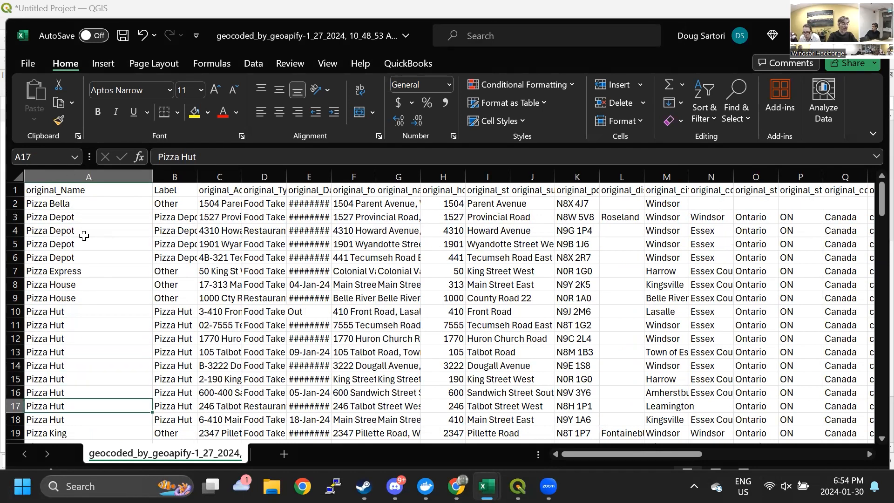
{"action": "key", "text": "Down"}
{"action": "key", "text": "Down"}
{"action": "key", "text": "Down"}
{"action": "key", "text": "Down"}
{"action": "key", "text": "Down"}
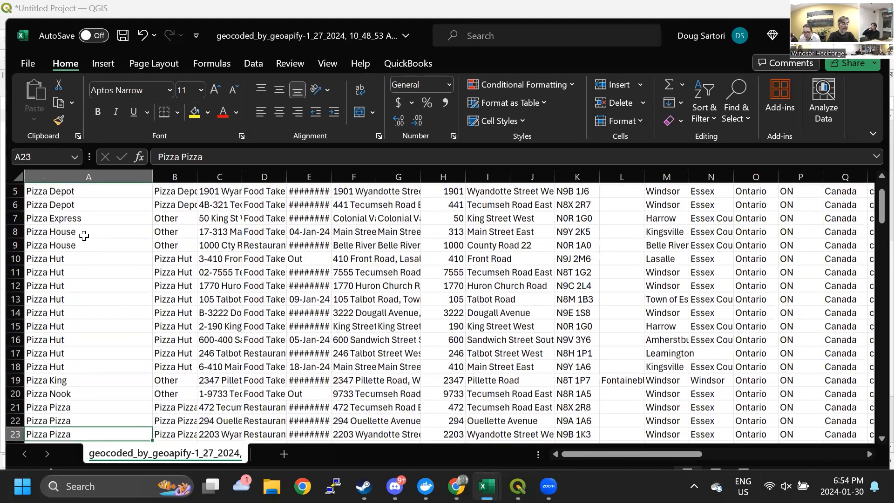
{"action": "key", "text": "Down"}
{"action": "key", "text": "Down"}
{"action": "key", "text": "Down"}
{"action": "key", "text": "Down"}
{"action": "key", "text": "Down"}
{"action": "key", "text": "Down"}
{"action": "key", "text": "Down"}
{"action": "key", "text": "Down"}
{"action": "key", "text": "Down"}
{"action": "key", "text": "Down"}
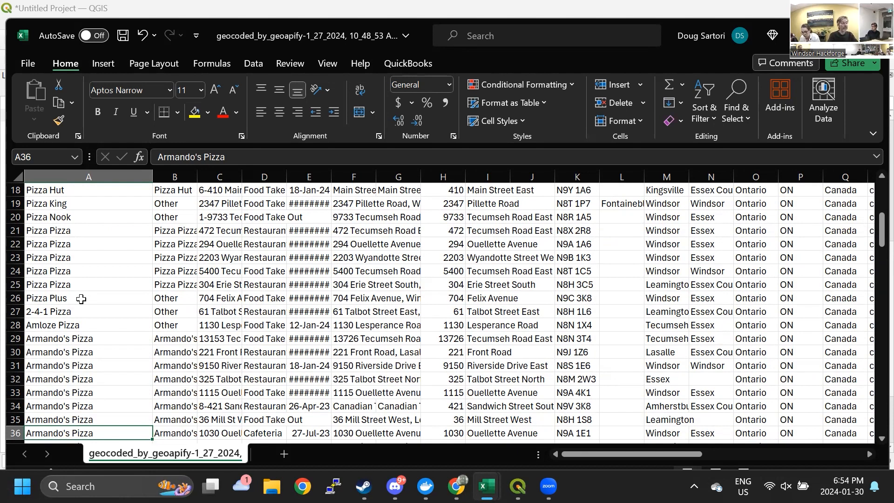
- Examine the Label column's entries for the Pizza Pizza rows and for the independent places labelled Other
{"action": "left_click_drag", "start_coordinate": [178, 231], "coordinate": [181, 282]}
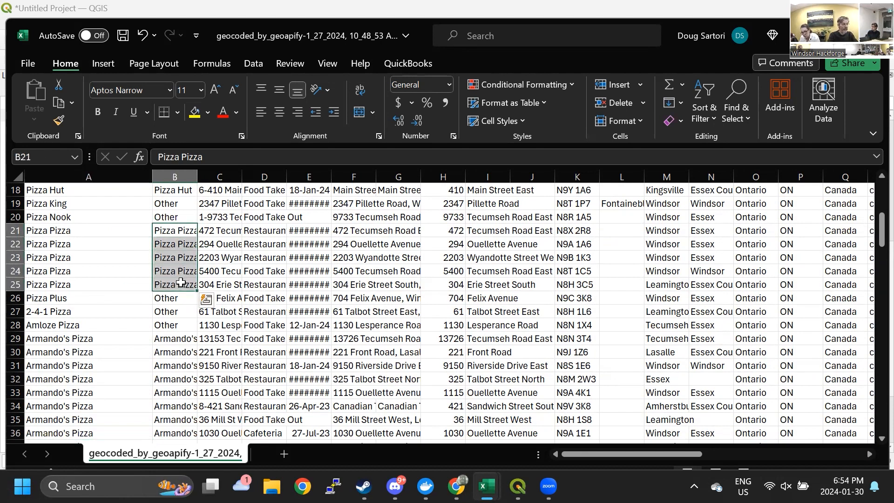
{"action": "left_click", "coordinate": [178, 231]}
{"action": "left_click_drag", "start_coordinate": [169, 203], "coordinate": [170, 217]}
{"action": "left_click_drag", "start_coordinate": [172, 299], "coordinate": [173, 329]}
{"action": "left_click", "coordinate": [173, 324]}
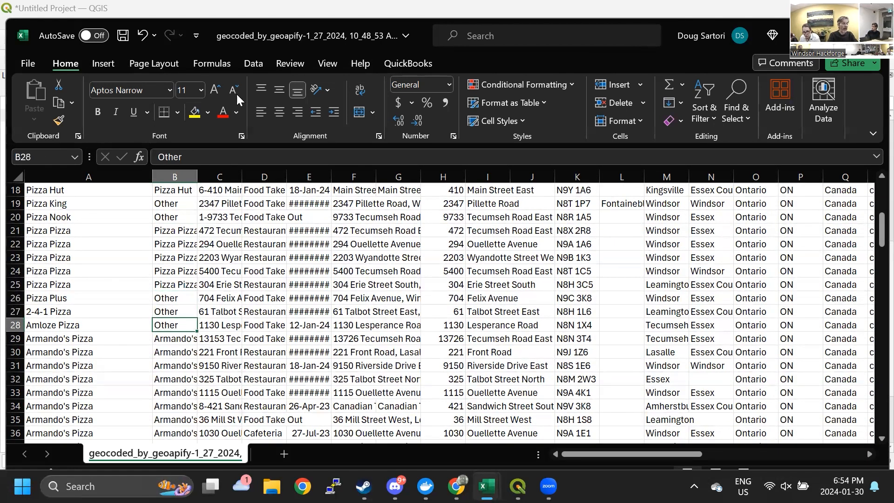
- Return to the Joined layer's symbology settings in QGIS and choose Label as the categorization value
{"action": "left_click", "coordinate": [261, 10]}
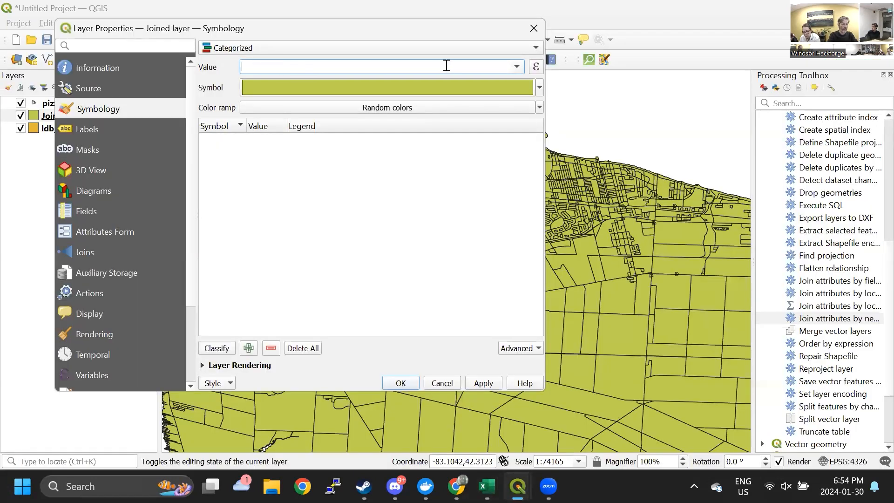
{"action": "left_click", "coordinate": [518, 67]}
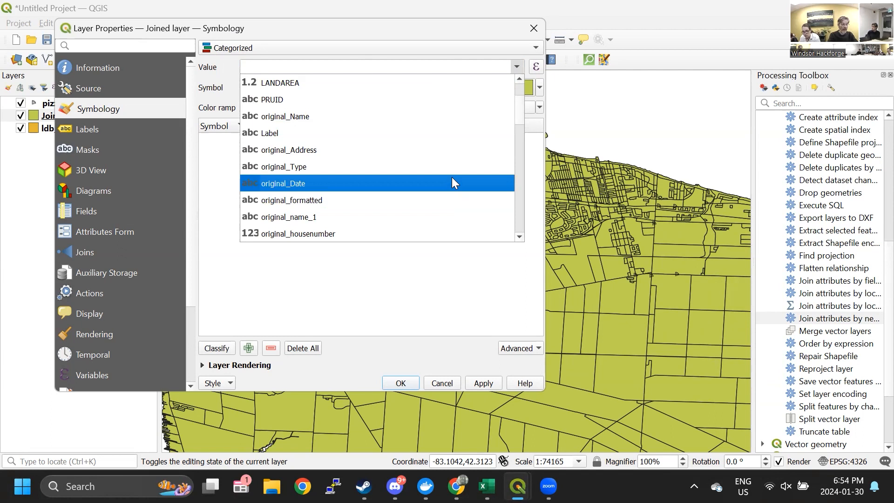
{"action": "mouse_move", "coordinate": [519, 109]}
{"action": "left_mouse_down"}
{"action": "mouse_move", "coordinate": [516, 135]}
{"action": "mouse_move", "coordinate": [514, 101]}
{"action": "left_mouse_up"}
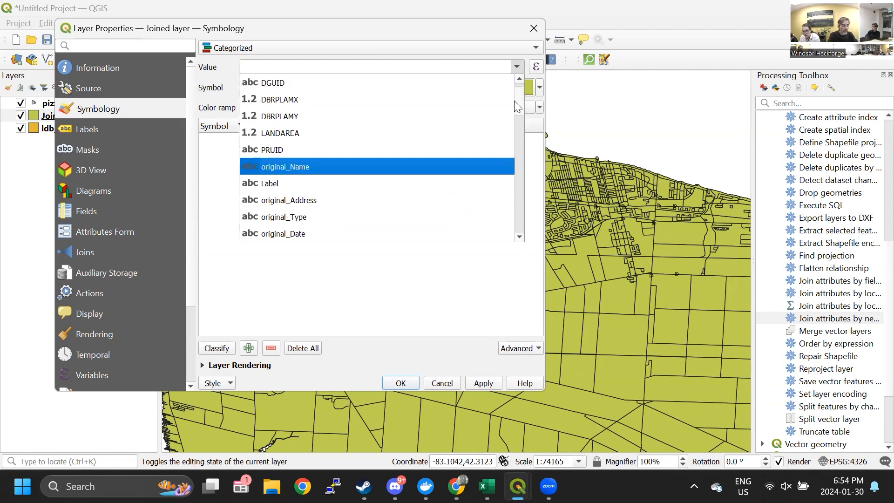
{"action": "left_click", "coordinate": [294, 181]}
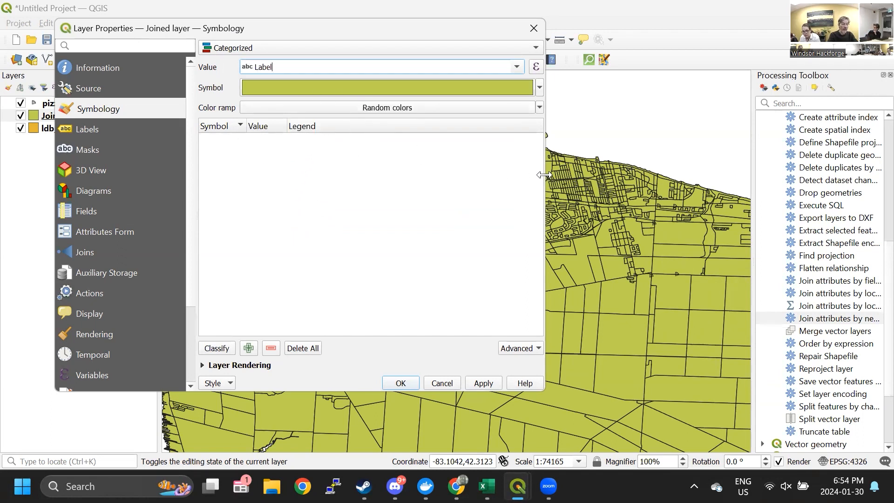
- Classify the Joined layer by Label and enlarge the dialog and Value column to fit the category names
{"action": "left_click_drag", "start_coordinate": [544, 175], "coordinate": [608, 175]}
{"action": "left_click", "coordinate": [208, 349]}
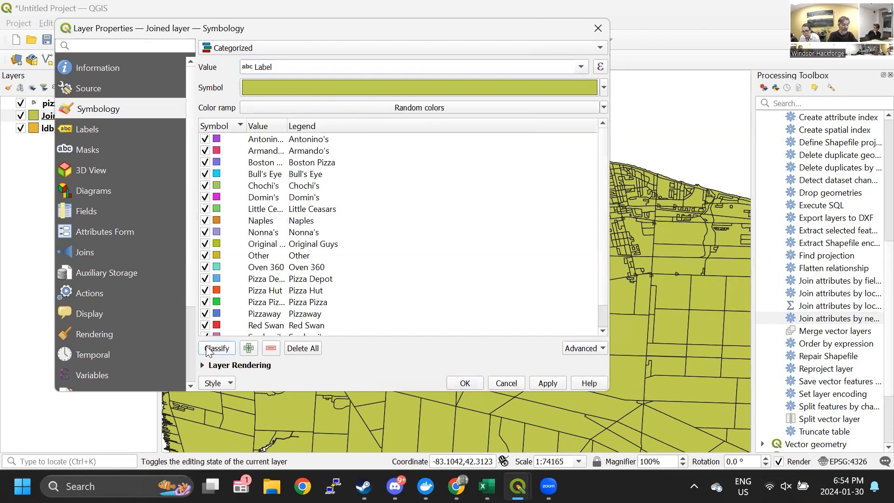
{"action": "left_click_drag", "start_coordinate": [286, 122], "coordinate": [340, 122]}
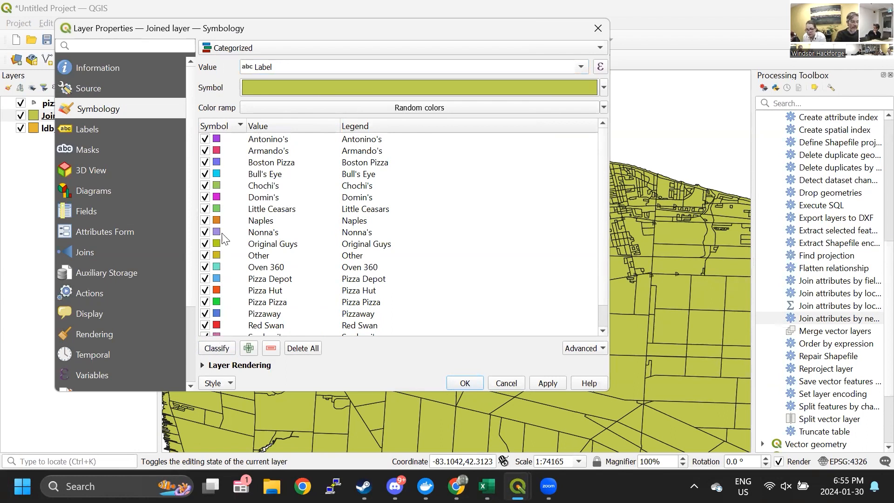
{"action": "left_click", "coordinate": [606, 108]}
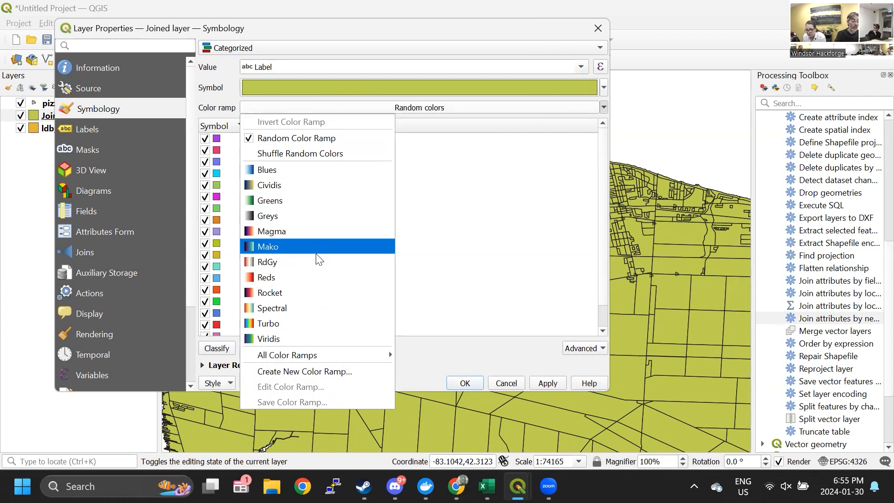
{"action": "mouse_move", "coordinate": [332, 351]}
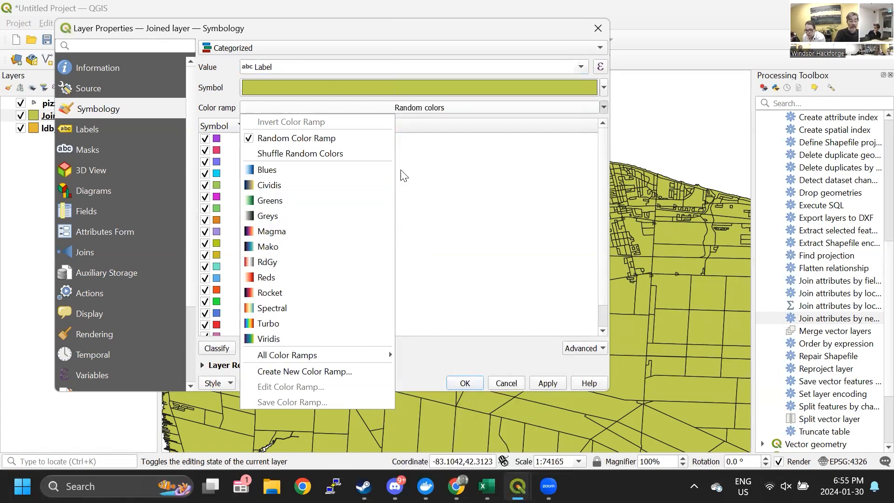
{"action": "left_click", "coordinate": [520, 33]}
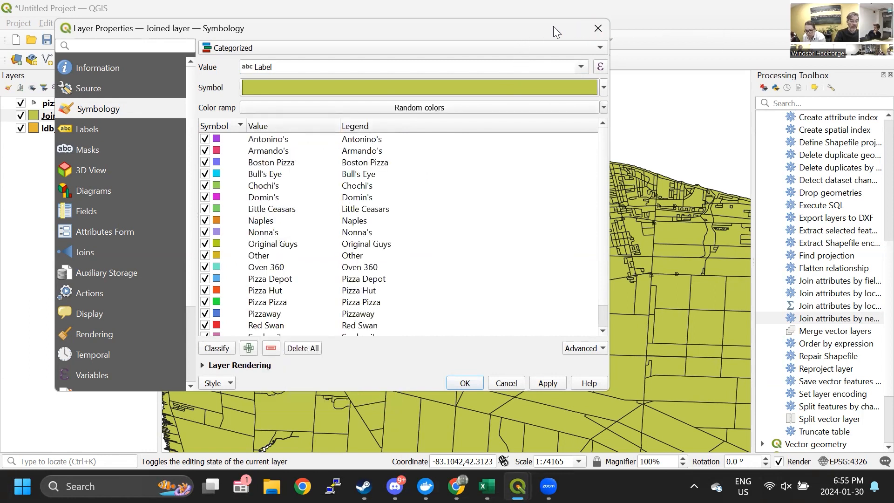
- Move the properties dialog aside and apply the categorized Label symbology to the Joined layer
{"action": "left_click_drag", "start_coordinate": [553, 26], "coordinate": [812, 31]}
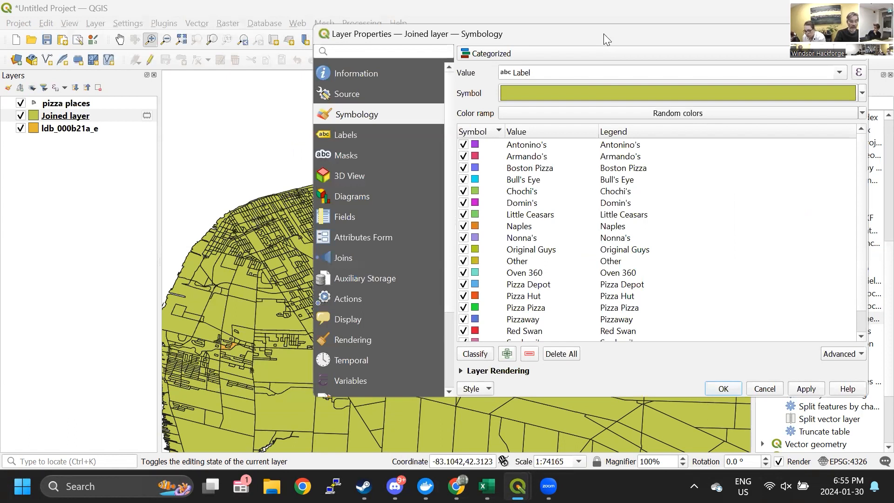
{"action": "left_click_drag", "start_coordinate": [604, 33], "coordinate": [607, 30]}
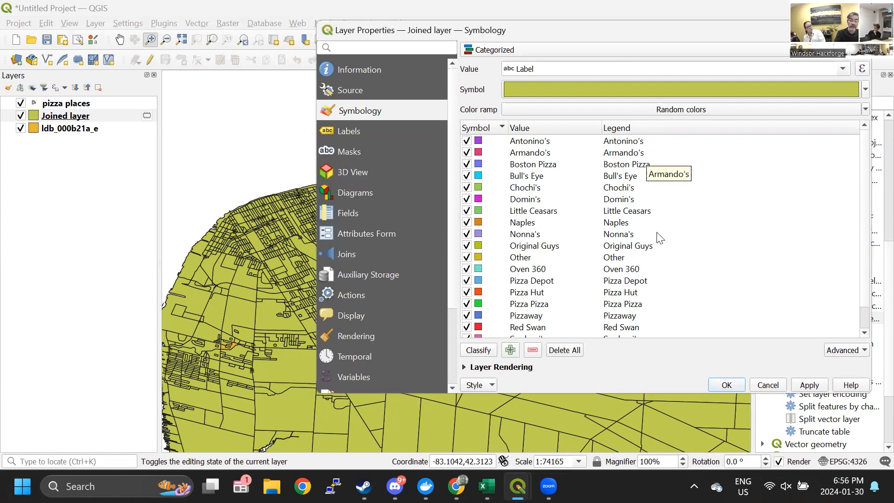
{"action": "left_click", "coordinate": [817, 390]}
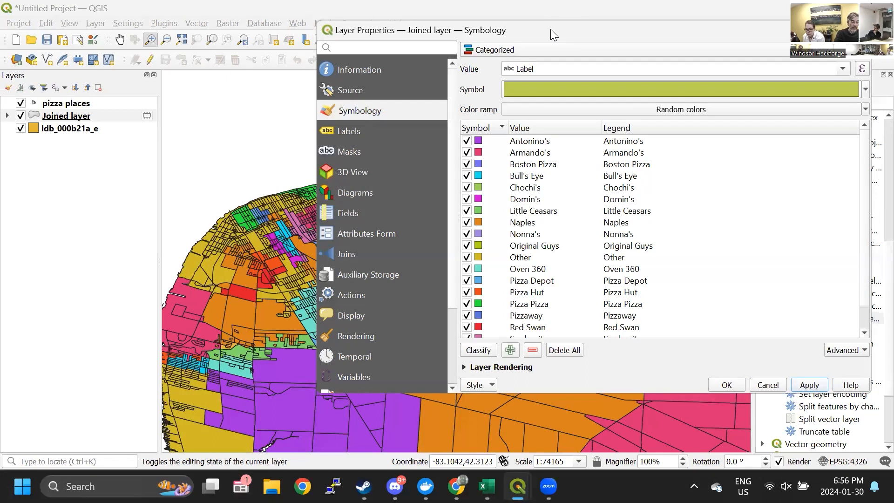
- Shuffle the random colors of the Label categories and apply them to the map
{"action": "left_click_drag", "start_coordinate": [572, 34], "coordinate": [619, 60]}
{"action": "left_click", "coordinate": [647, 134]}
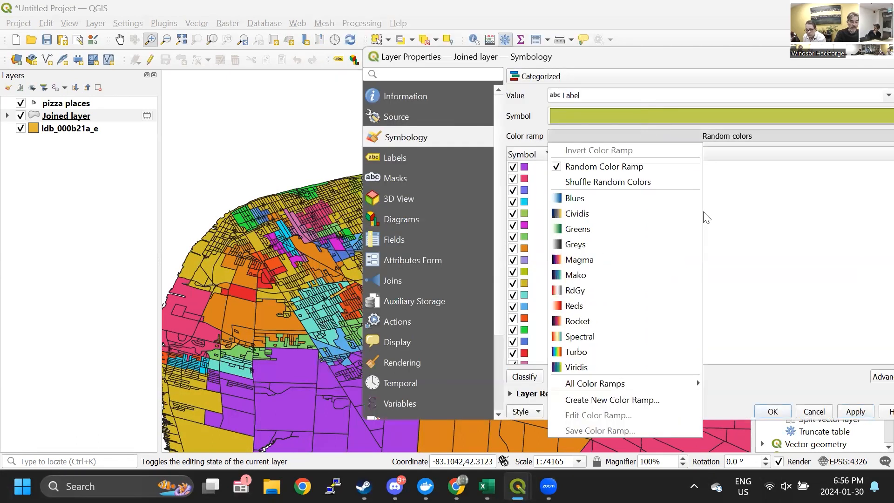
{"action": "left_click", "coordinate": [658, 183]}
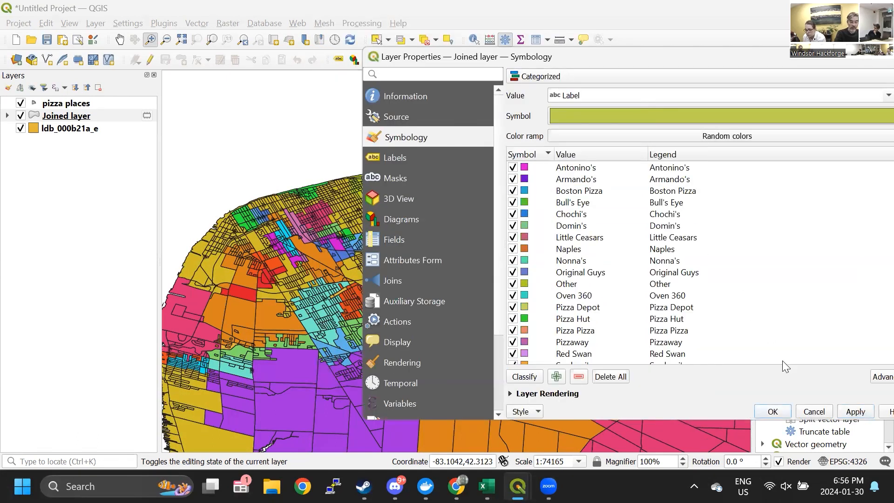
{"action": "left_click", "coordinate": [848, 413]}
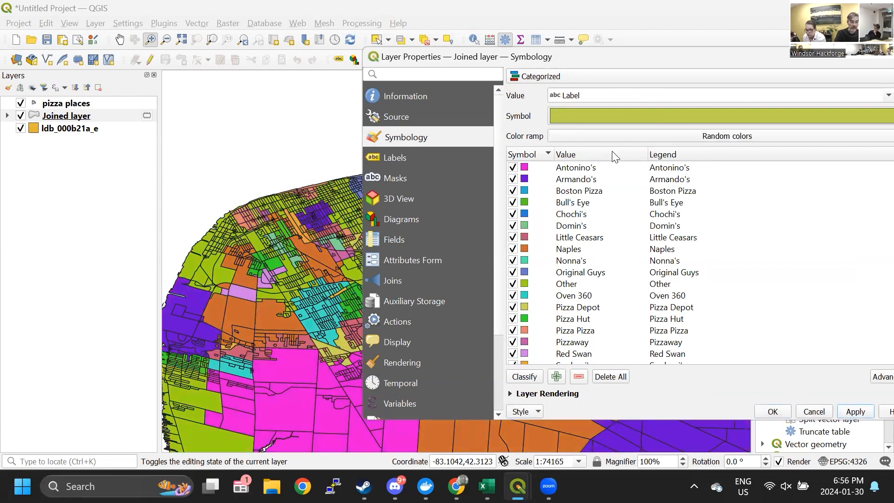
- Reshuffle the category colors once more, apply them to the Joined layer, and close its properties
{"action": "left_click", "coordinate": [624, 140]}
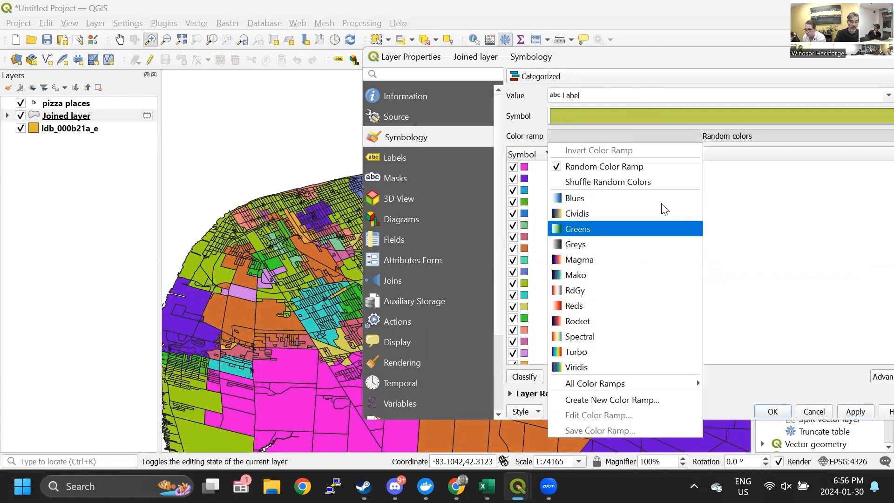
{"action": "left_click", "coordinate": [633, 183]}
{"action": "left_click", "coordinate": [856, 413]}
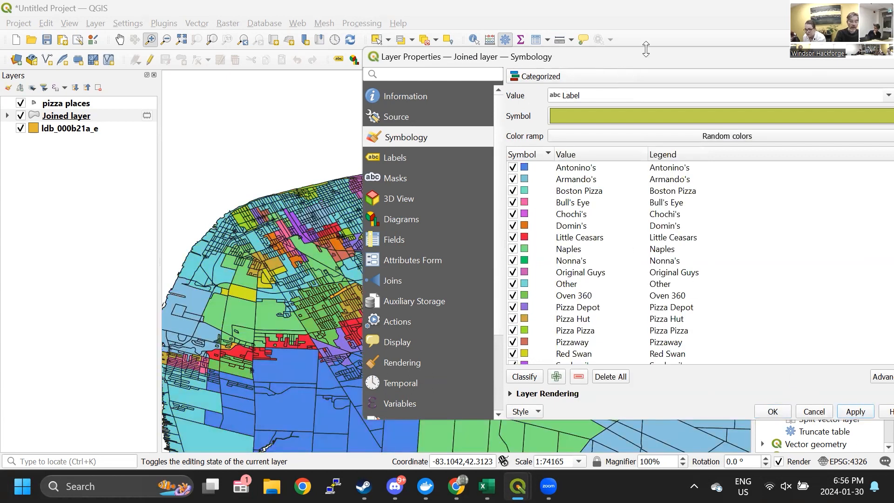
{"action": "left_click_drag", "start_coordinate": [605, 63], "coordinate": [403, 39]}
{"action": "left_click", "coordinate": [569, 386]}
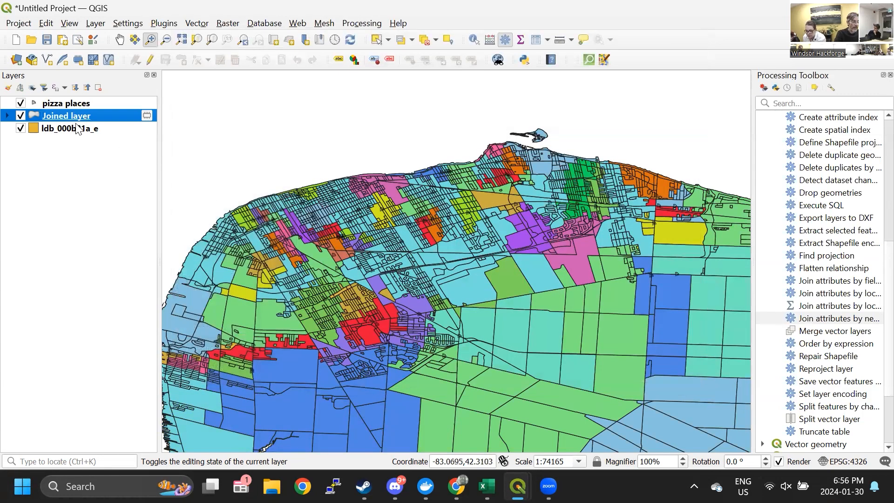
{"action": "left_click", "coordinate": [60, 103]}
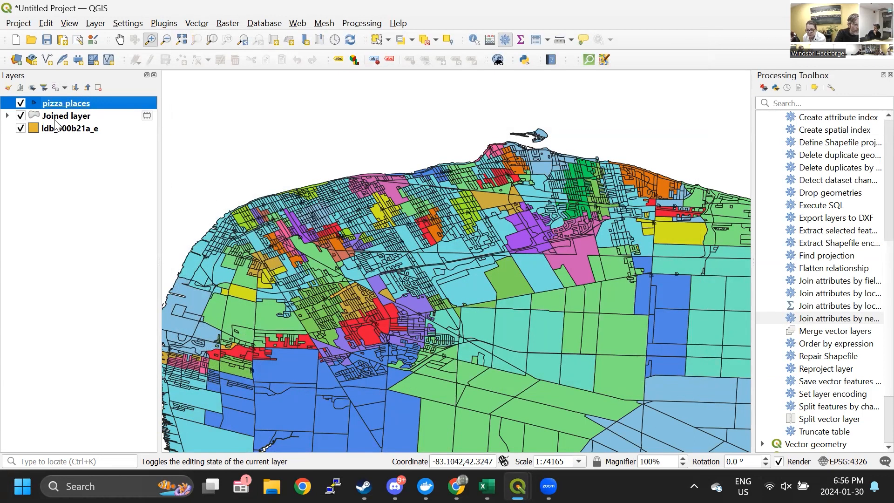
{"action": "right_click", "coordinate": [65, 115]}
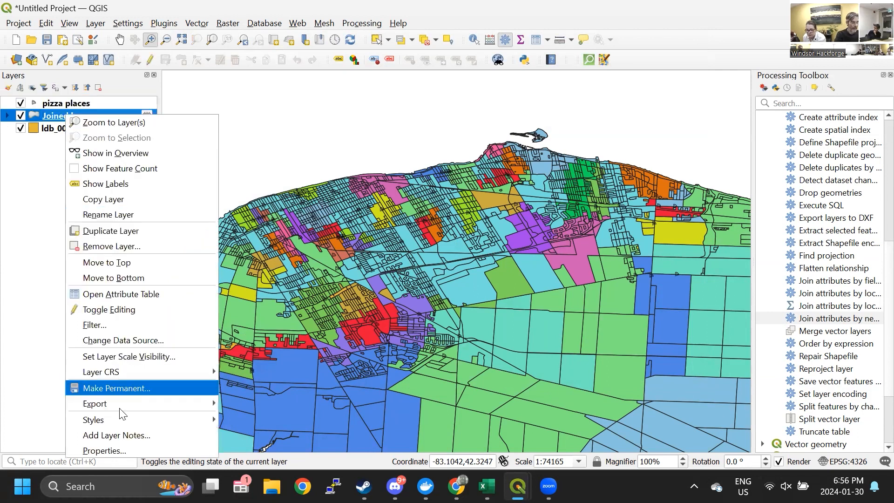
{"action": "left_click", "coordinate": [115, 449]}
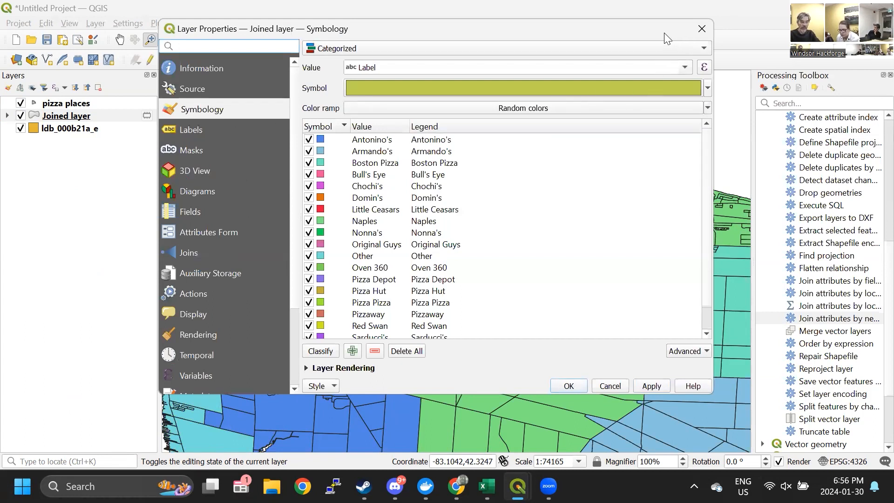
{"action": "left_click", "coordinate": [709, 88]}
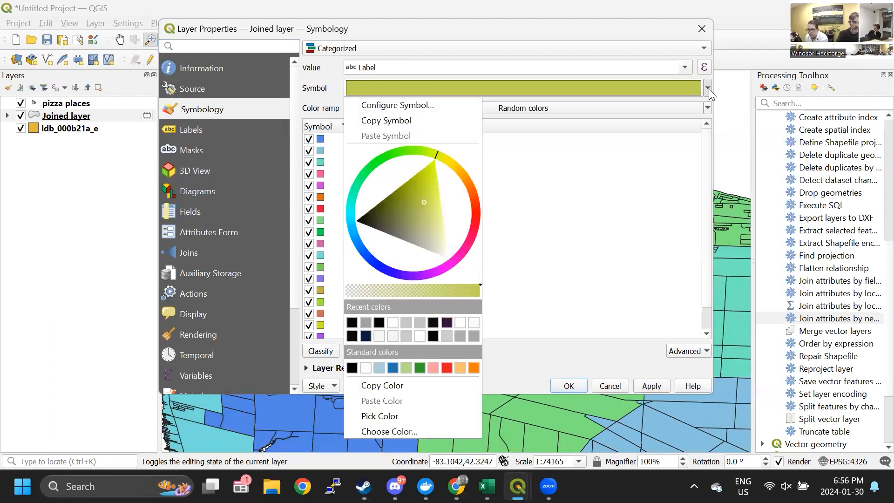
{"action": "left_click", "coordinate": [709, 93]}
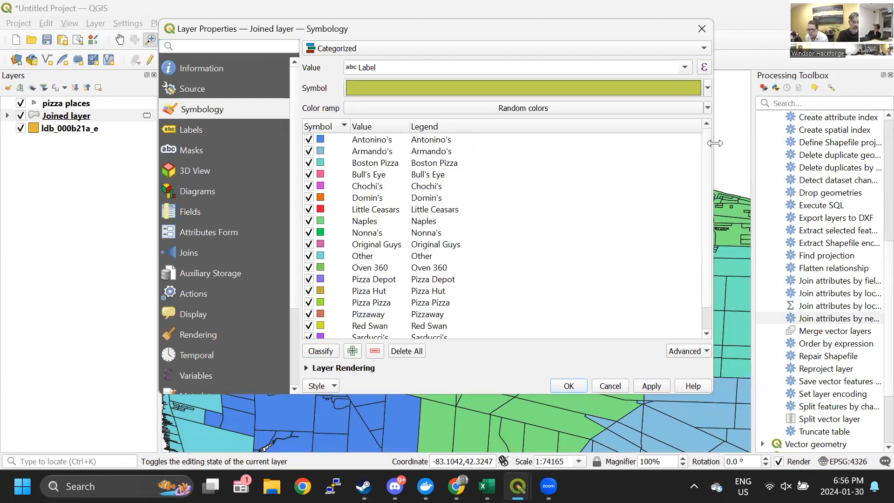
{"action": "left_click_drag", "start_coordinate": [715, 143], "coordinate": [789, 140]}
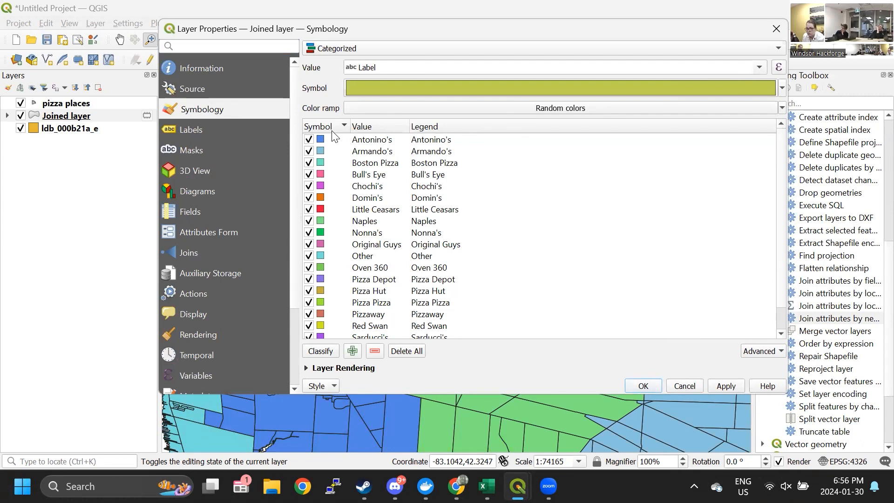
{"action": "key", "text": "Escape"}
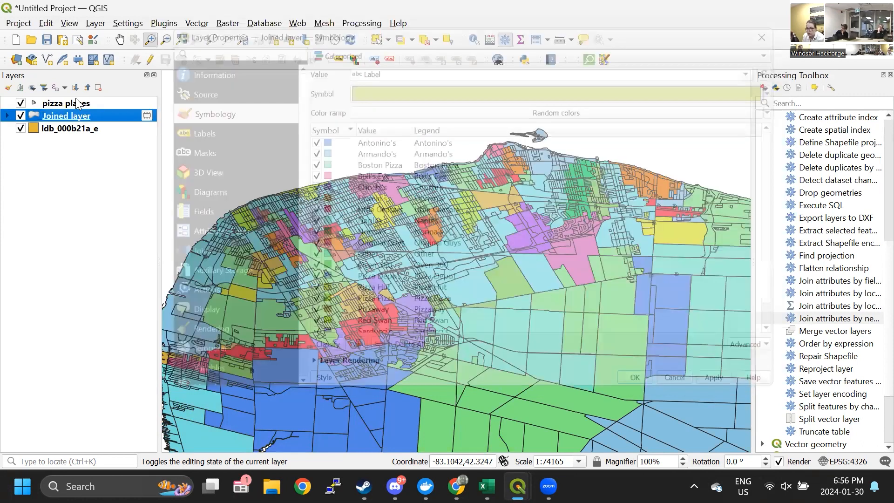
{"action": "right_click", "coordinate": [71, 101]}
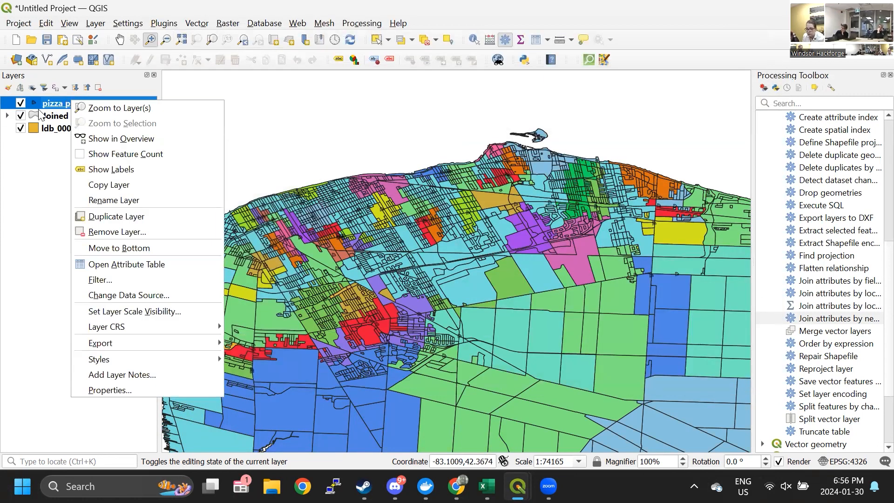
{"action": "left_click", "coordinate": [116, 390]}
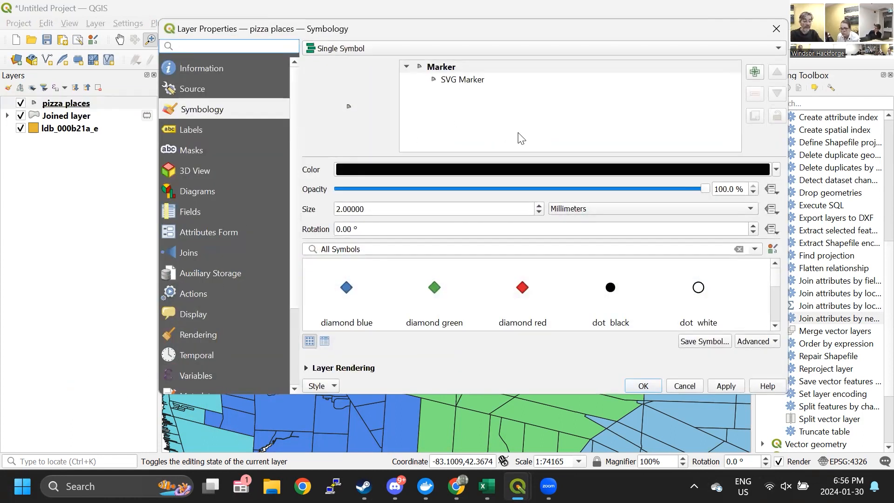
{"action": "key", "text": "Escape"}
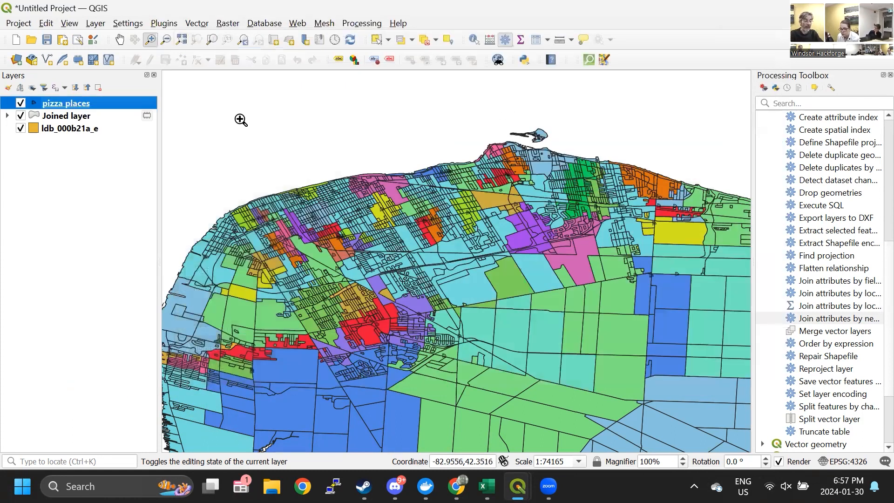
- Open the Joined layer's symbology and look over the Simple Fill settings of its category symbol
{"action": "right_click", "coordinate": [65, 115]}
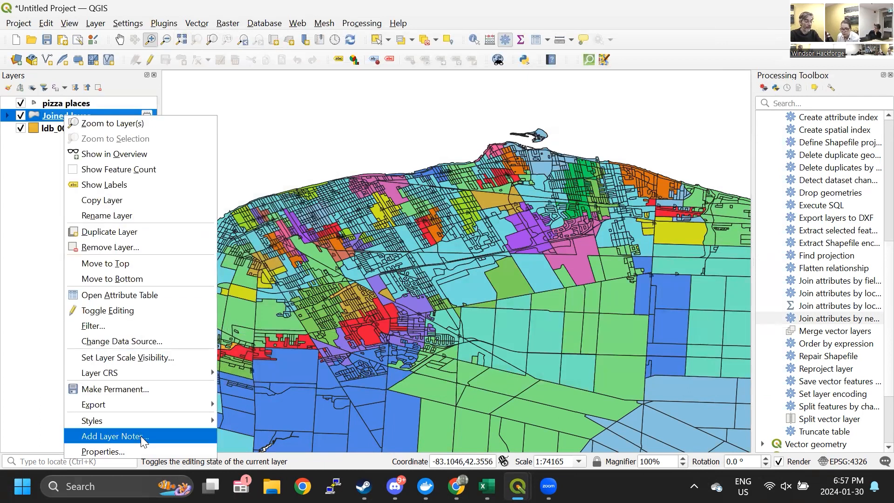
{"action": "key", "text": "Return"}
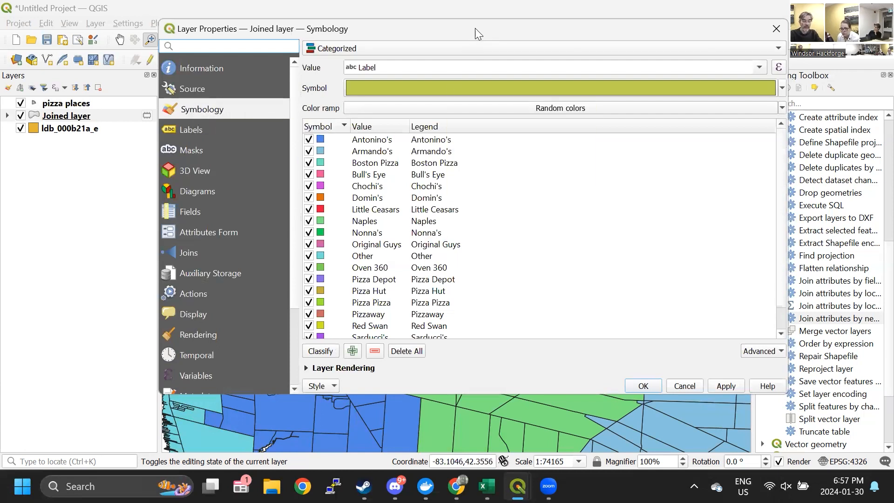
{"action": "left_click", "coordinate": [783, 87]}
{"action": "left_click", "coordinate": [783, 89]}
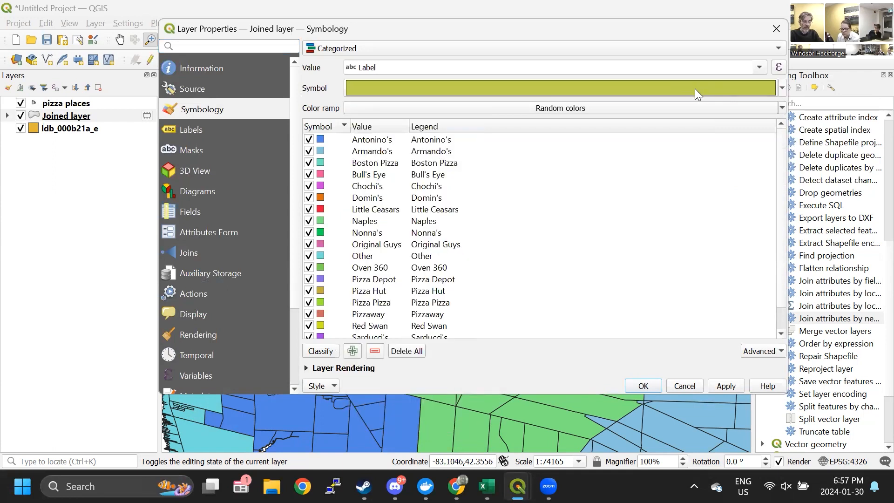
{"action": "left_click", "coordinate": [673, 87]}
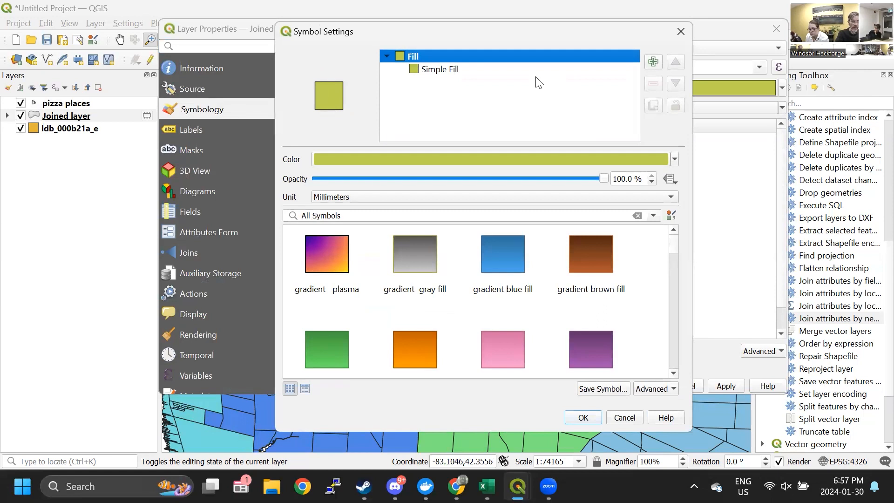
{"action": "left_click", "coordinate": [448, 69]}
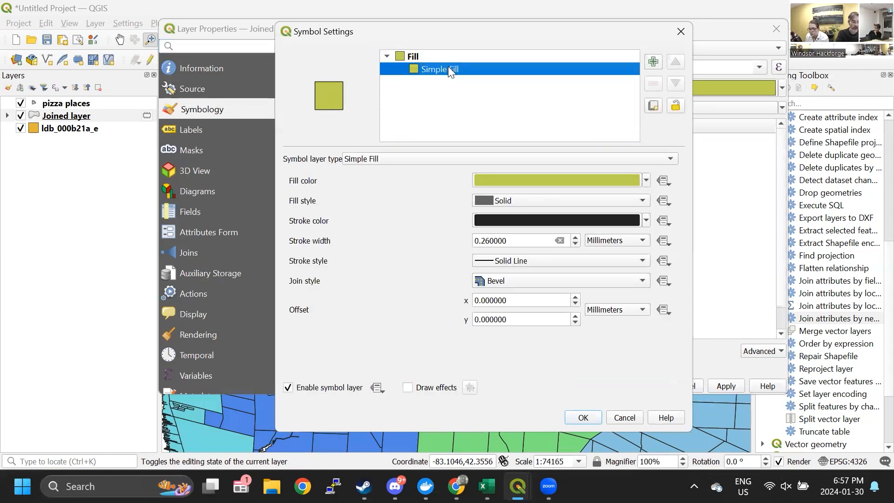
{"action": "key", "text": "Escape"}
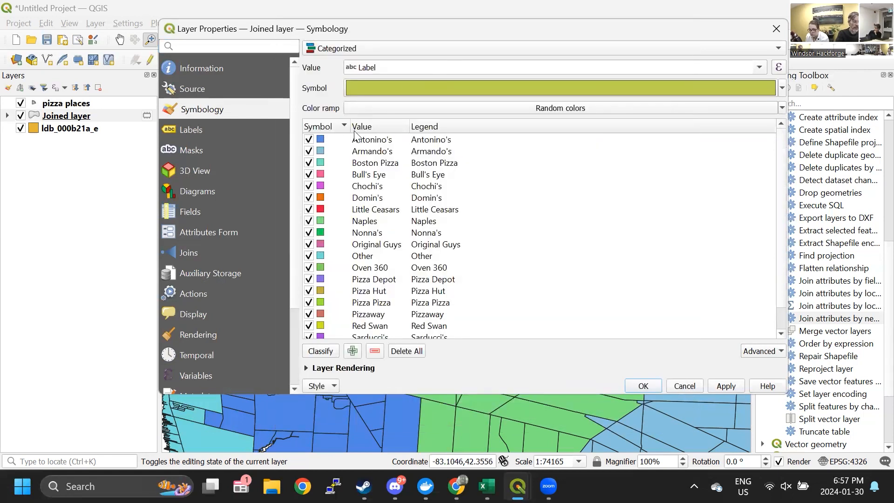
- Set the stroke width of the Joined layer symbol's Simple Fill to Hairline
{"action": "left_click", "coordinate": [782, 87]}
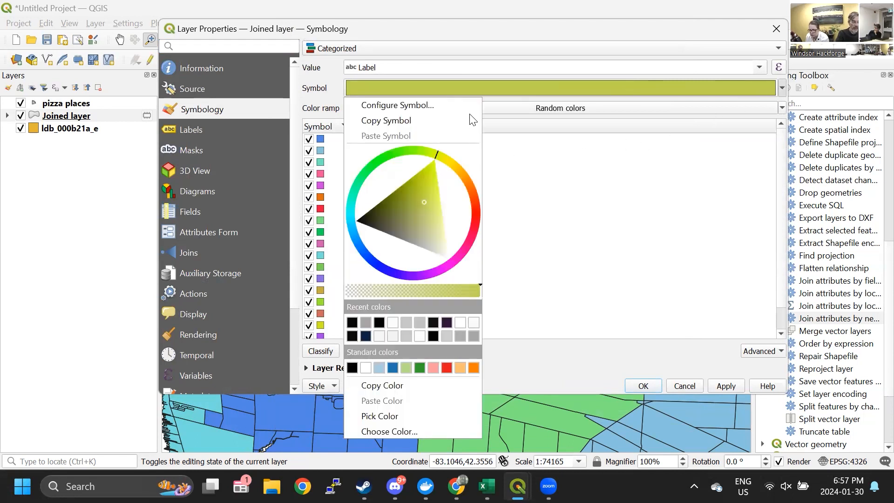
{"action": "left_click", "coordinate": [469, 95]}
{"action": "left_click", "coordinate": [469, 91]}
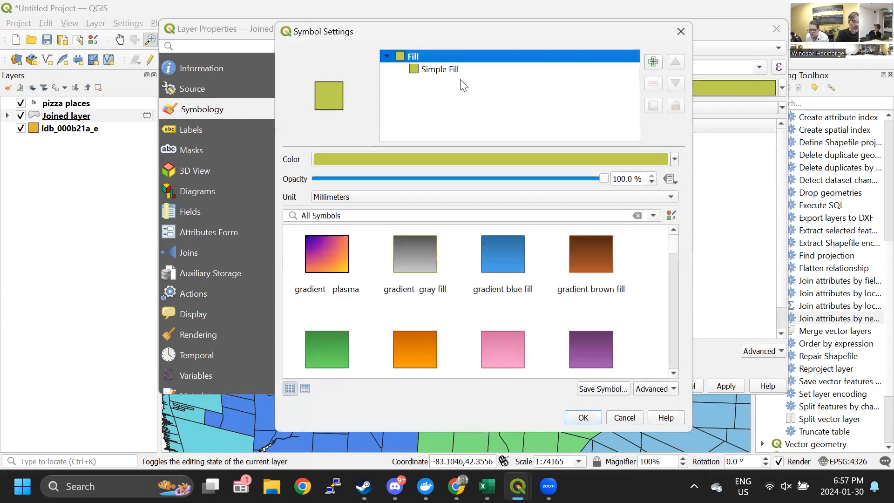
{"action": "left_click", "coordinate": [440, 68]}
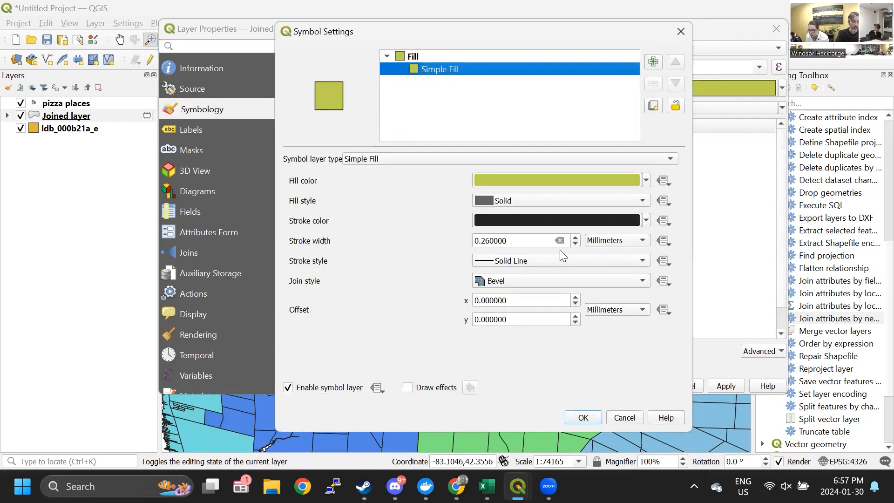
{"action": "double_click", "coordinate": [576, 243]}
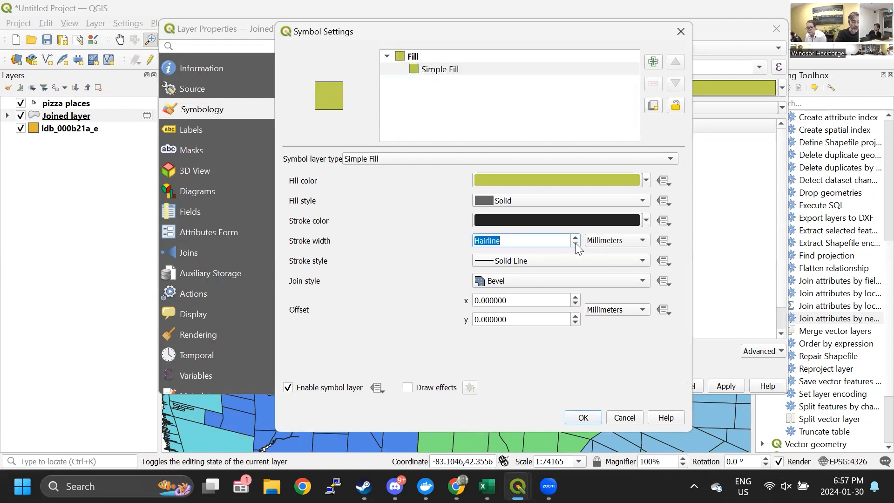
- Set the fill's stroke style to Dot Line, apply the symbol to the Joined layer, and close its properties
{"action": "left_click", "coordinate": [619, 264]}
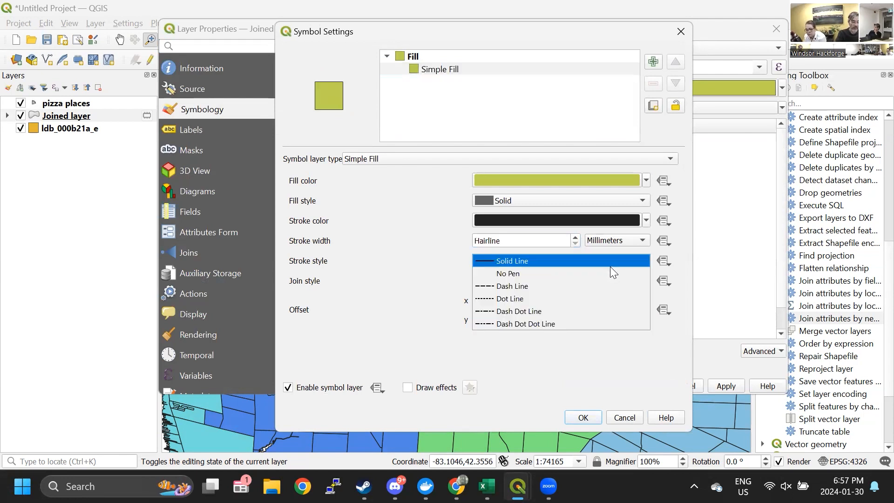
{"action": "left_click", "coordinate": [562, 299]}
{"action": "left_click", "coordinate": [583, 417]}
{"action": "left_click", "coordinate": [715, 384]}
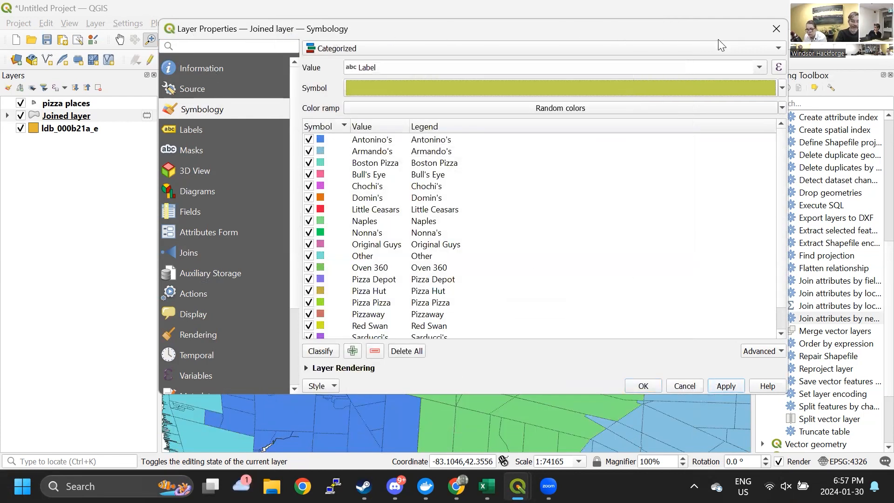
{"action": "left_click", "coordinate": [776, 29]}
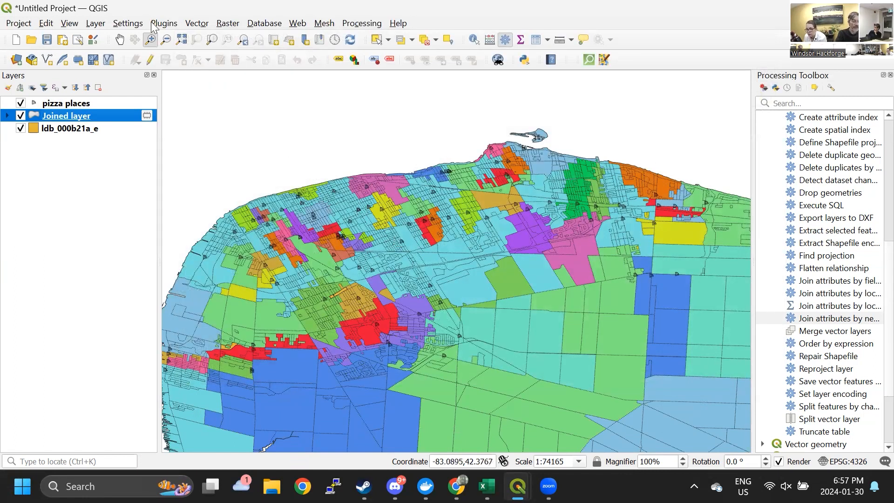
- Expand the Joined layer's category list and switch the Antonino's category off and on again
{"action": "left_click", "coordinate": [120, 39]}
{"action": "left_click_drag", "start_coordinate": [418, 228], "coordinate": [466, 186]}
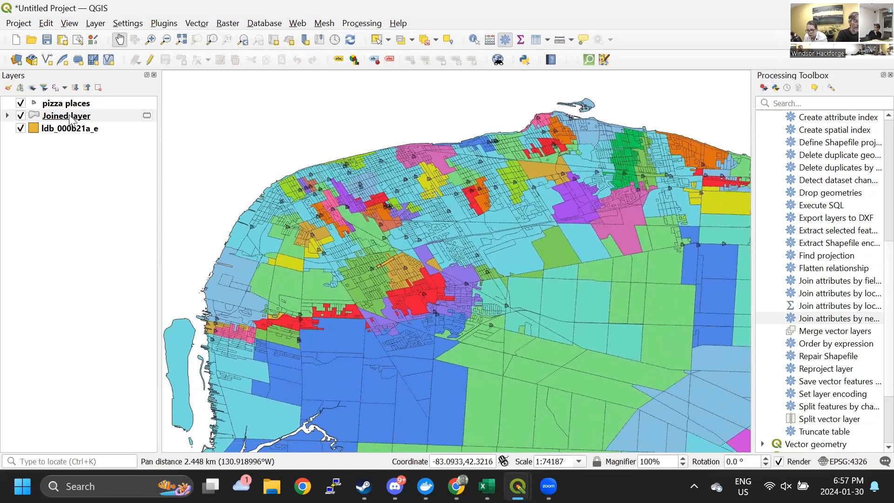
{"action": "left_click", "coordinate": [7, 116]}
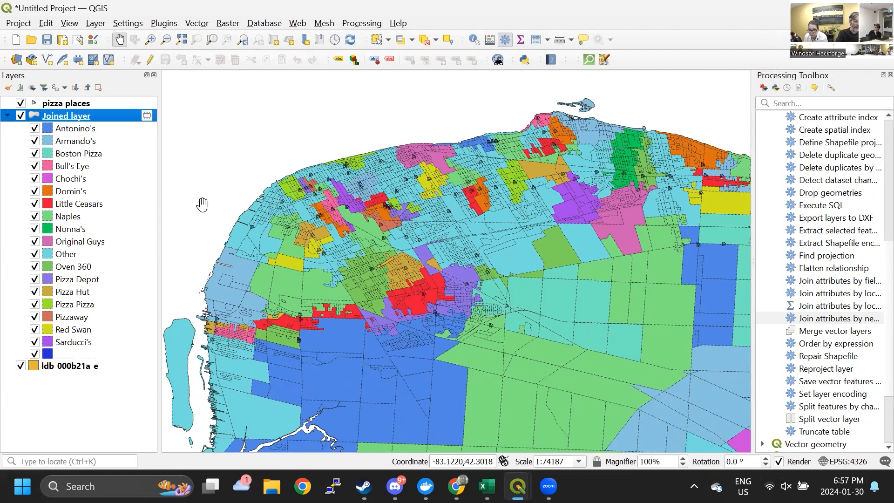
{"action": "left_click", "coordinate": [35, 129]}
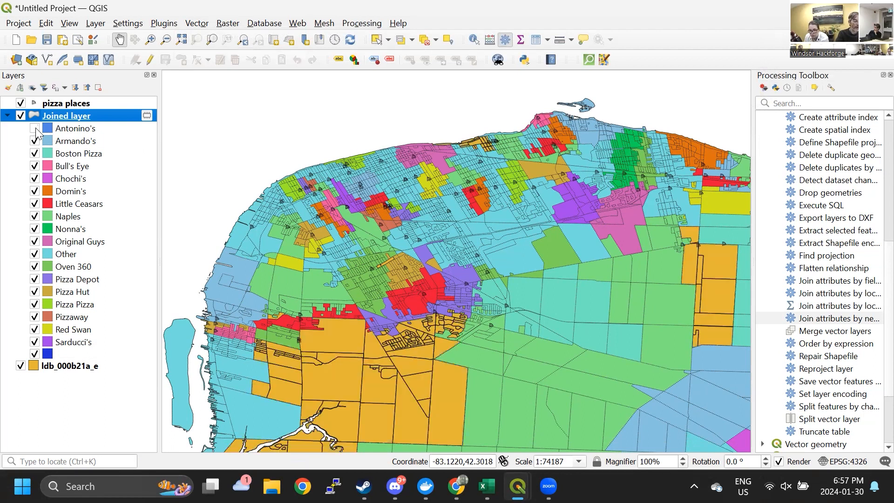
{"action": "left_click", "coordinate": [36, 129]}
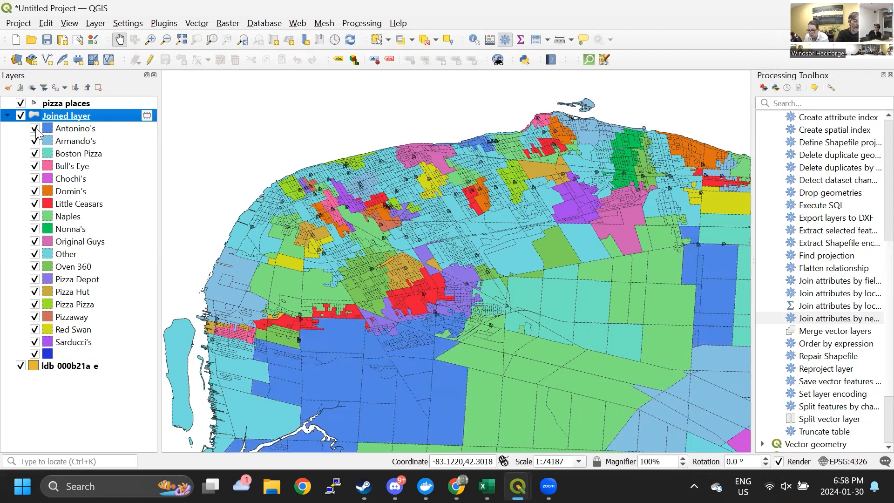
- Hide the ldb_000b21a_e layer and toggle the Antonino's category to check which areas it covers
{"action": "left_click", "coordinate": [20, 368]}
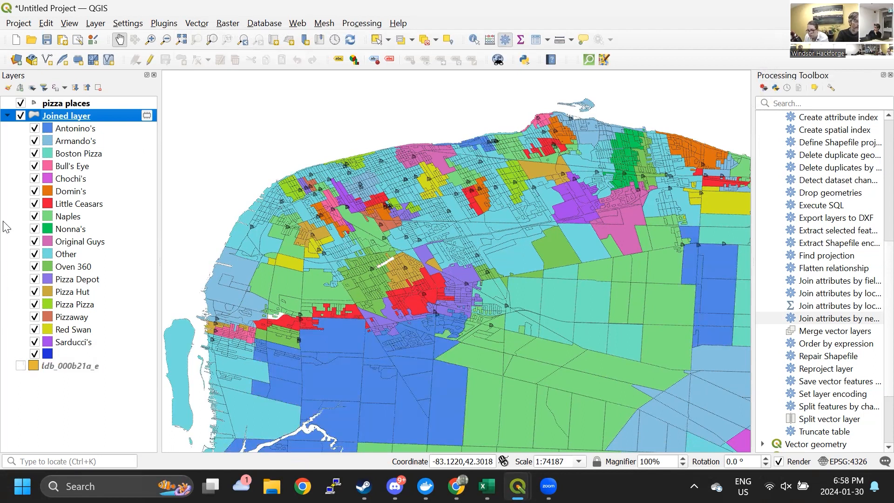
{"action": "left_click", "coordinate": [36, 130]}
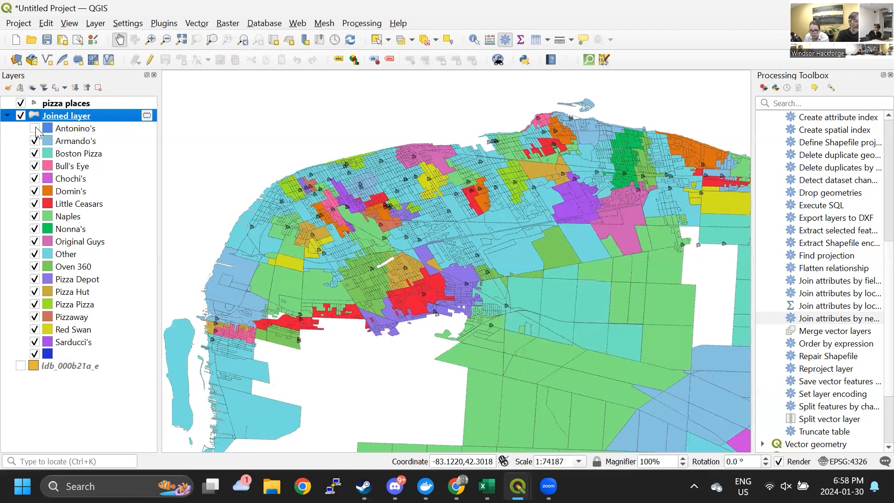
{"action": "left_click", "coordinate": [36, 130]}
{"action": "left_click", "coordinate": [37, 130]}
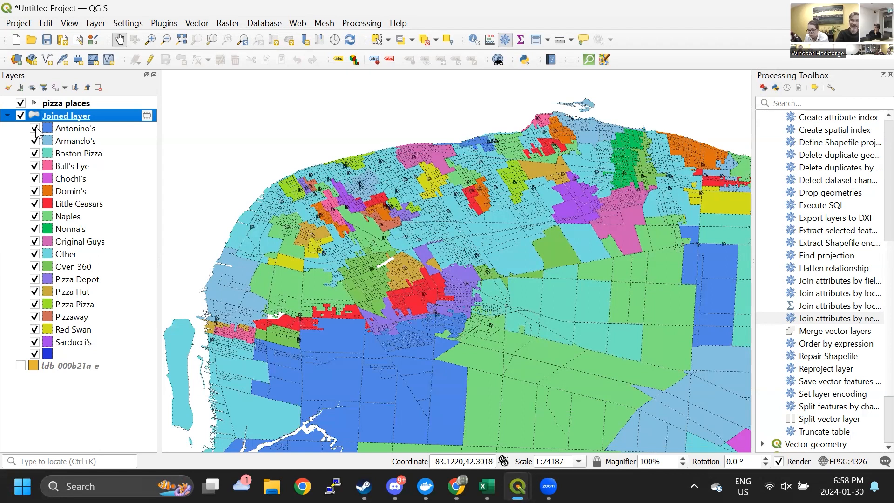
- Toggle the Armando's and Boston Pizza categories off and on to examine the areas each one covers
{"action": "left_click", "coordinate": [36, 141]}
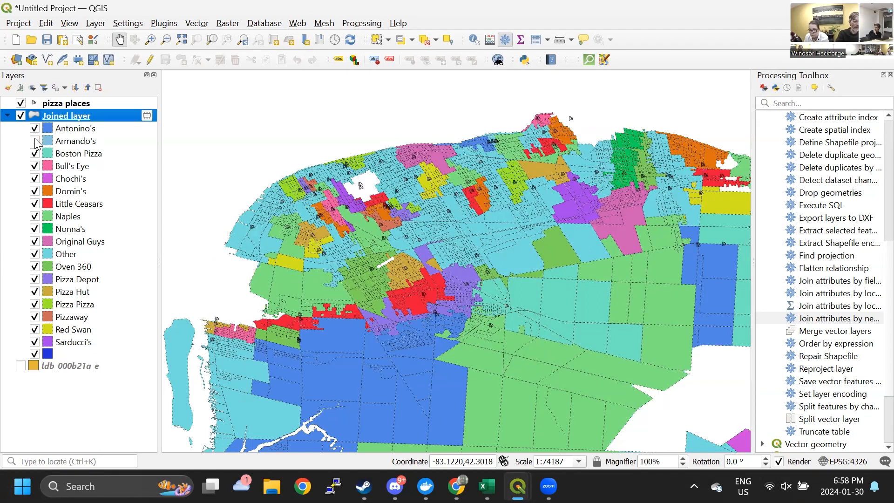
{"action": "left_click", "coordinate": [36, 141]}
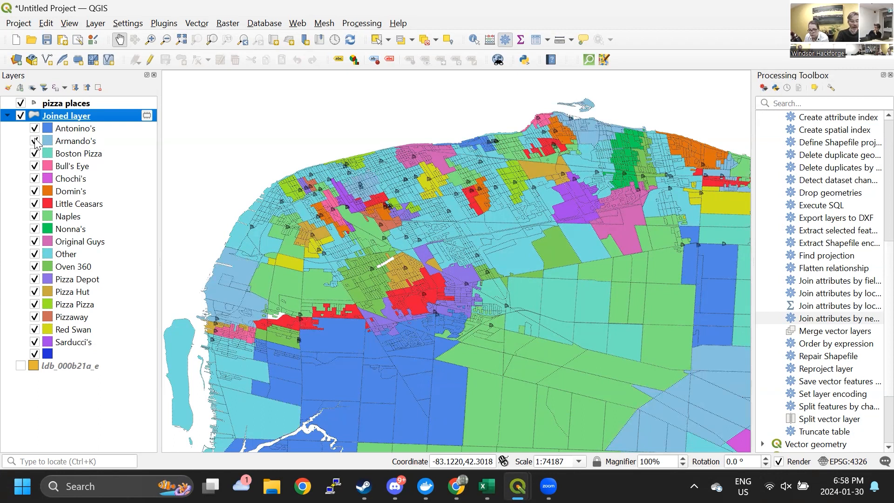
{"action": "left_click", "coordinate": [36, 141]}
{"action": "left_click", "coordinate": [36, 141]}
{"action": "left_click", "coordinate": [36, 141]}
{"action": "left_click", "coordinate": [36, 141]}
{"action": "left_click", "coordinate": [36, 154]}
{"action": "left_click", "coordinate": [35, 153]}
{"action": "left_click", "coordinate": [36, 154]}
{"action": "left_click", "coordinate": [35, 154]}
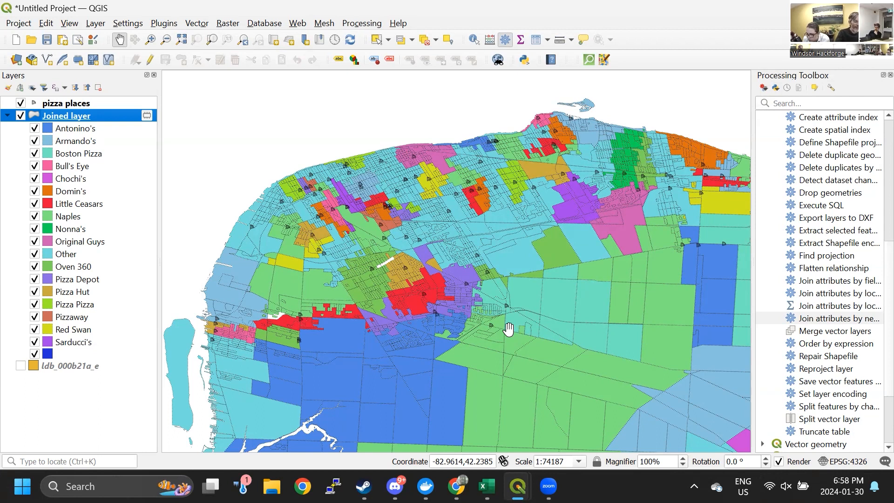
- Zoom in on the boundary between the Pizza Depot and Antonino's areas to examine the pizza markers there
{"action": "left_click", "coordinate": [151, 44]}
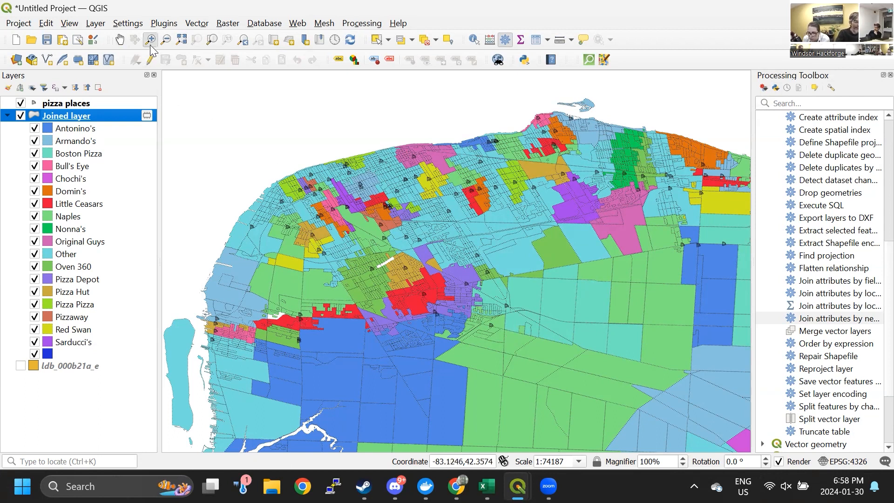
{"action": "left_click", "coordinate": [439, 306]}
{"action": "left_click_drag", "start_coordinate": [440, 307], "coordinate": [478, 328]}
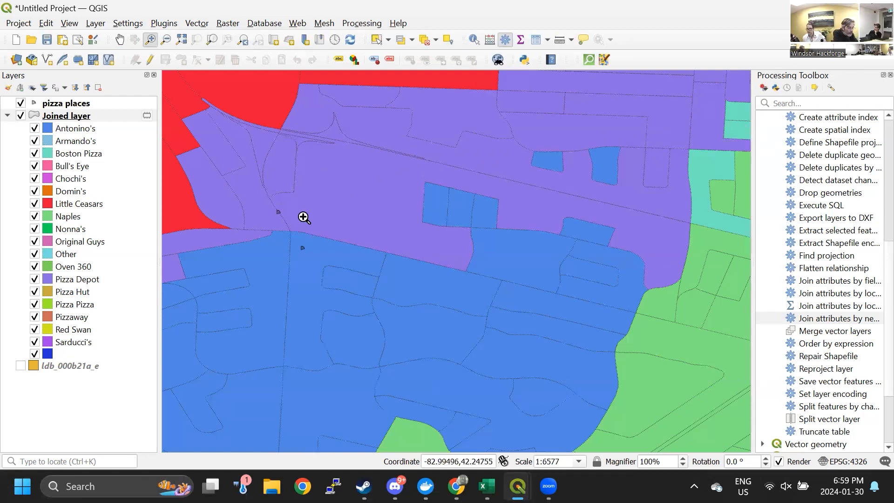
- Zoom out from the Pizza Depot and Antonino's boundary and examine the category territories across the whole city
{"action": "left_click", "coordinate": [35, 242]}
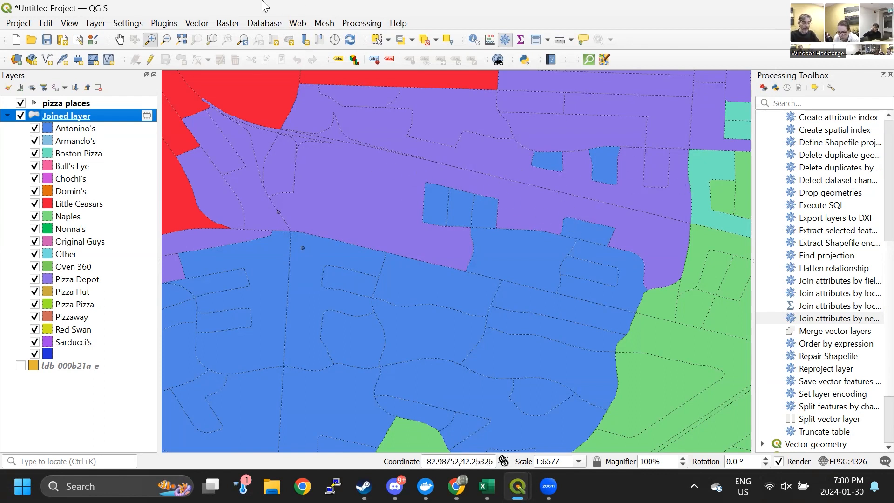
{"action": "left_click", "coordinate": [165, 39]}
{"action": "left_click", "coordinate": [282, 169]}
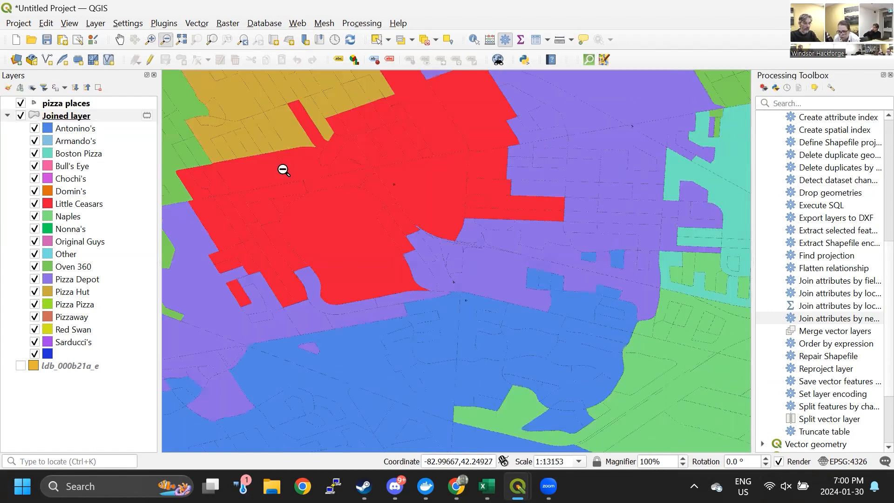
{"action": "left_click", "coordinate": [285, 174]}
{"action": "left_click", "coordinate": [353, 197]}
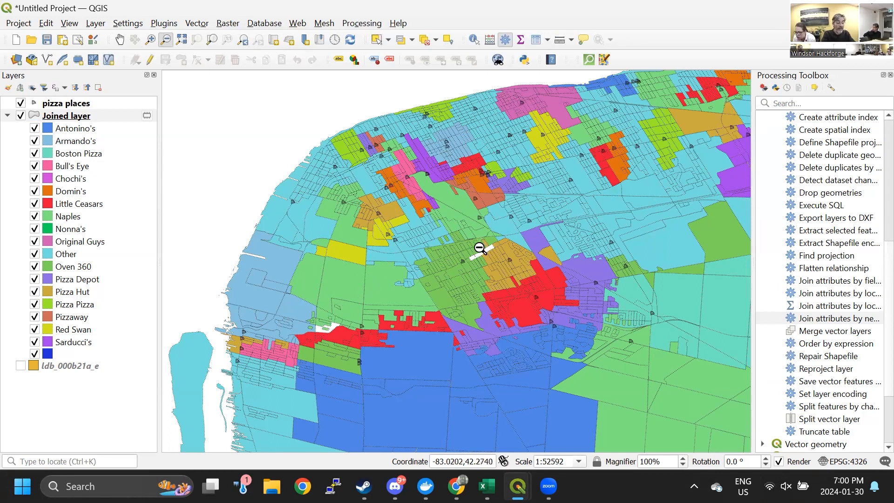
{"action": "left_click", "coordinate": [120, 39]}
{"action": "left_click_drag", "start_coordinate": [320, 141], "coordinate": [216, 187]}
{"action": "left_click_drag", "start_coordinate": [385, 192], "coordinate": [345, 174]}
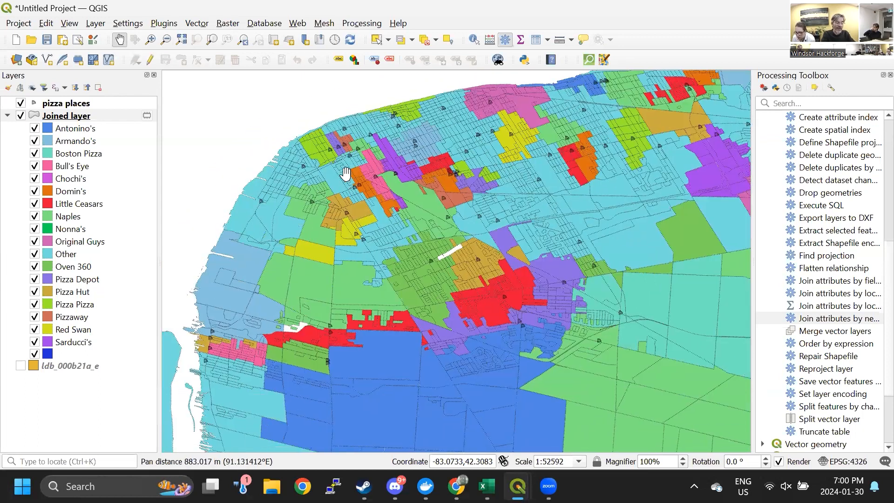
{"action": "left_click_drag", "start_coordinate": [473, 232], "coordinate": [381, 273]}
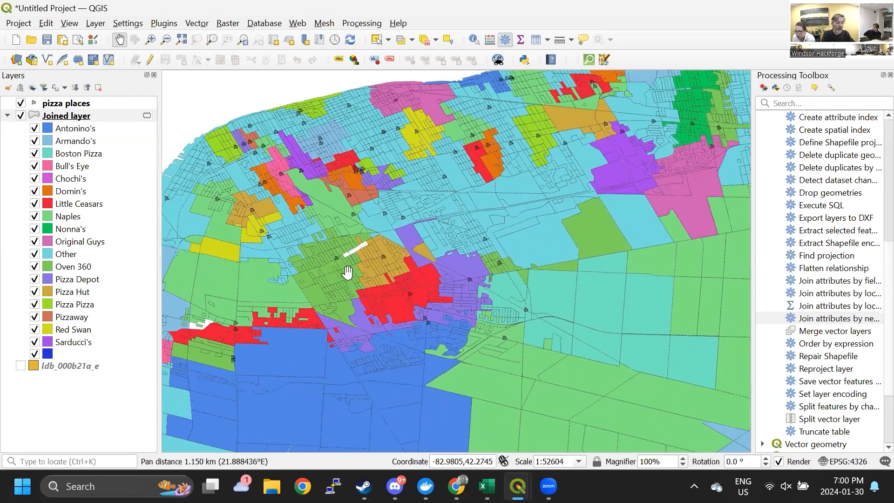
{"action": "left_click_drag", "start_coordinate": [391, 242], "coordinate": [357, 270]}
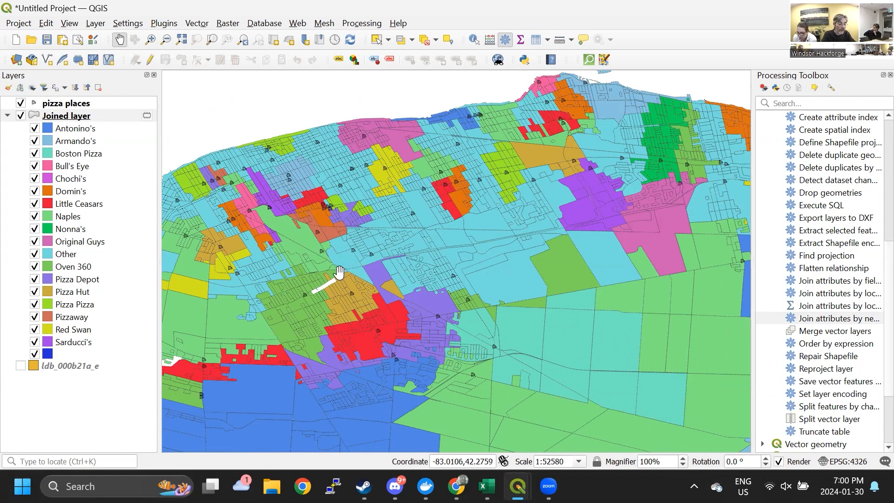
{"action": "left_click_drag", "start_coordinate": [251, 308], "coordinate": [320, 265]}
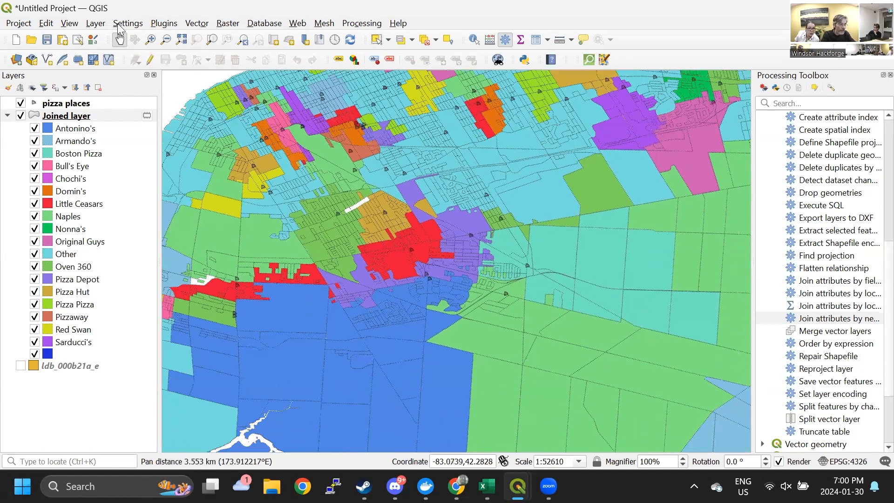
- Zoom in on the Little Ceasars areas and toggle that category off and on to check which blocks it covers
{"action": "left_click", "coordinate": [150, 40]}
{"action": "left_click_drag", "start_coordinate": [260, 184], "coordinate": [427, 340]}
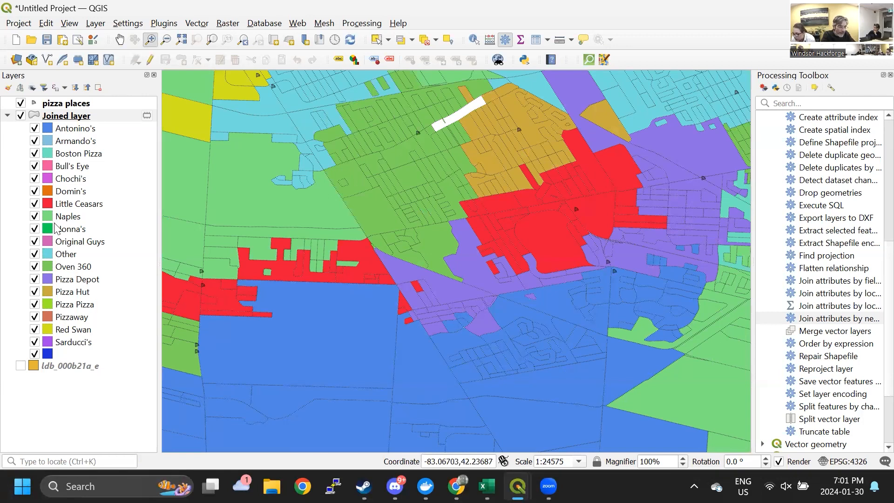
{"action": "left_click", "coordinate": [34, 204]}
{"action": "left_click", "coordinate": [34, 204]}
{"action": "left_click", "coordinate": [35, 204]}
{"action": "left_click", "coordinate": [35, 204]}
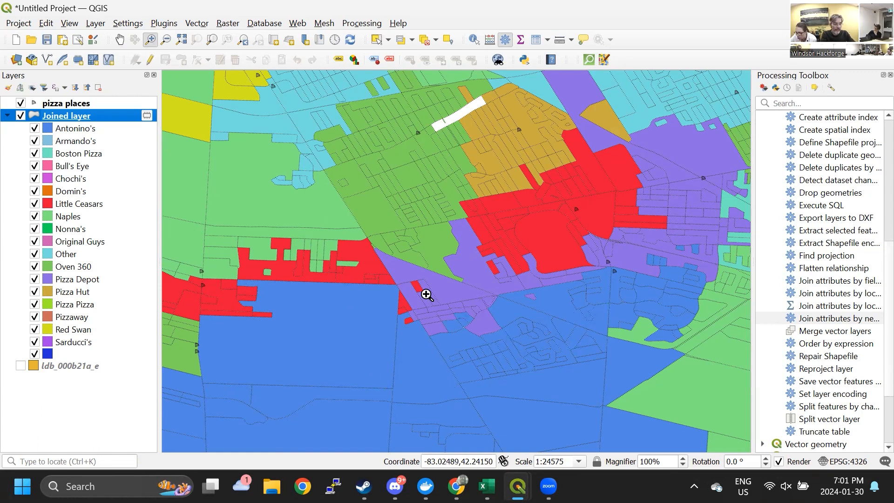
- Examine the territories across the wider region, including the large rural blocks, and return to a closer view of the city
{"action": "left_click", "coordinate": [166, 40]}
{"action": "left_click", "coordinate": [410, 257]}
{"action": "left_click", "coordinate": [410, 256]}
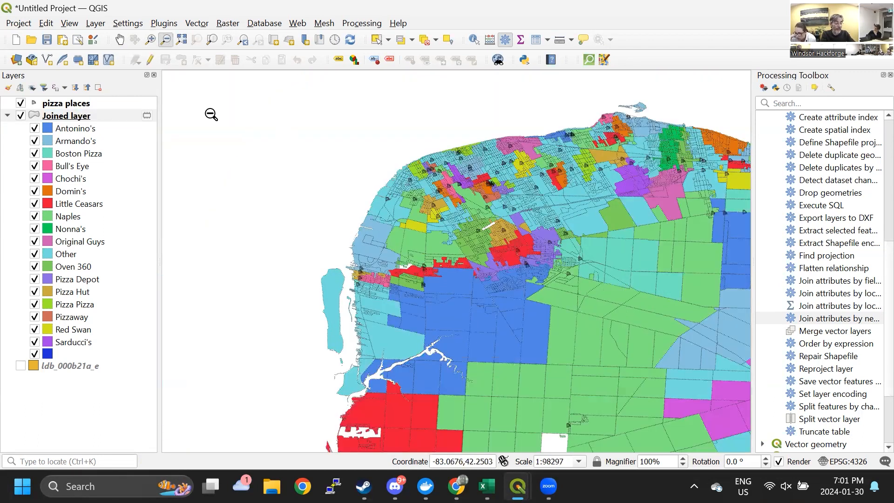
{"action": "left_click", "coordinate": [120, 40]}
{"action": "left_click_drag", "start_coordinate": [587, 271], "coordinate": [450, 279]}
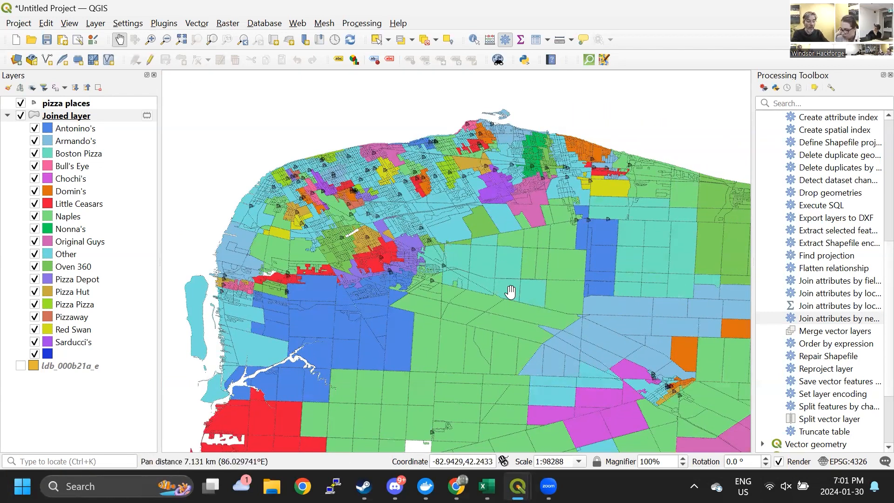
{"action": "left_click_drag", "start_coordinate": [594, 344], "coordinate": [565, 318]}
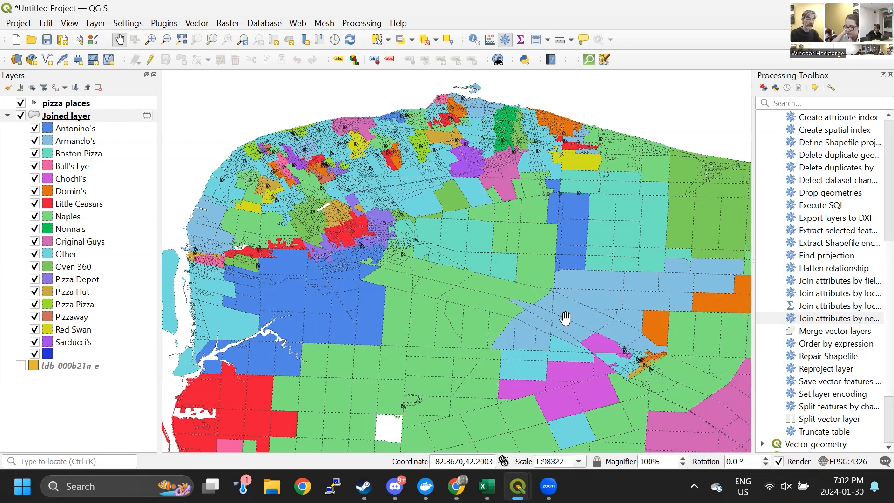
{"action": "left_click", "coordinate": [149, 41]}
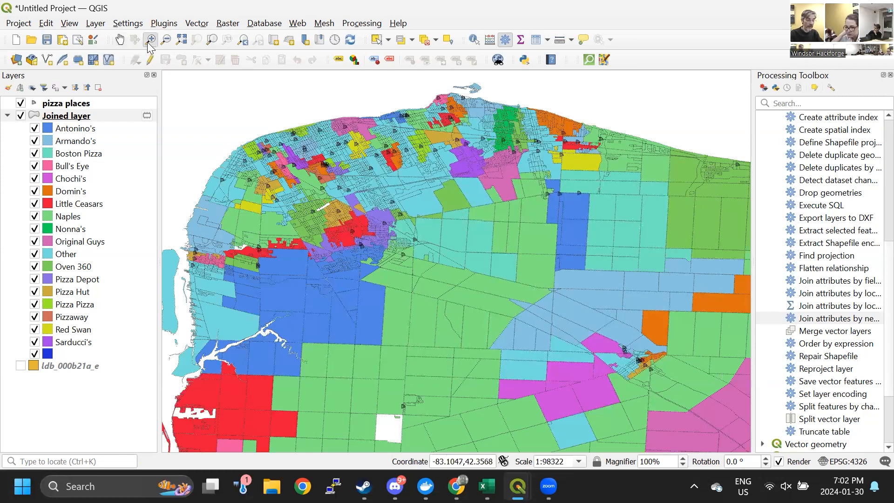
{"action": "left_click_drag", "start_coordinate": [192, 101], "coordinate": [678, 285]}
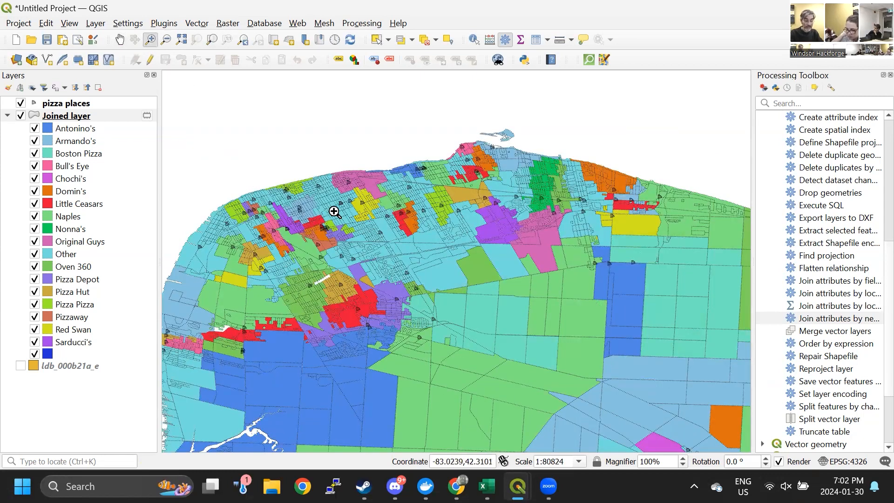
{"action": "left_click_drag", "start_coordinate": [205, 139], "coordinate": [687, 357]}
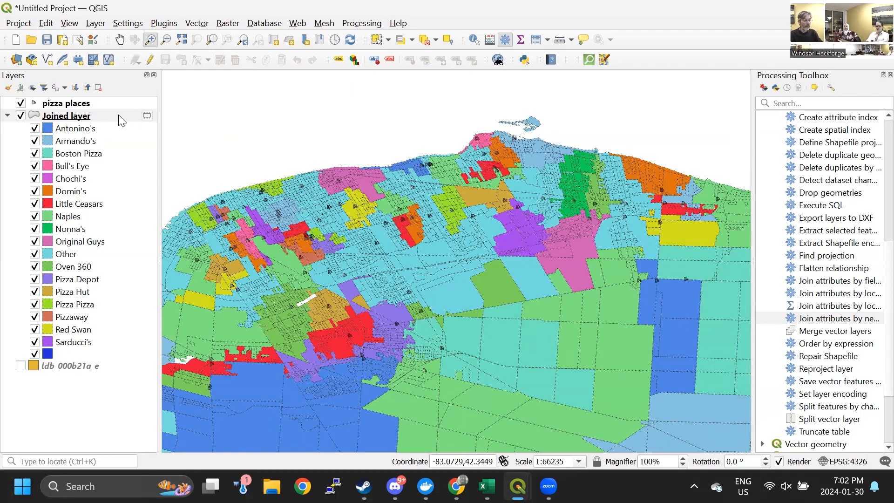
{"action": "right_click", "coordinate": [78, 117]}
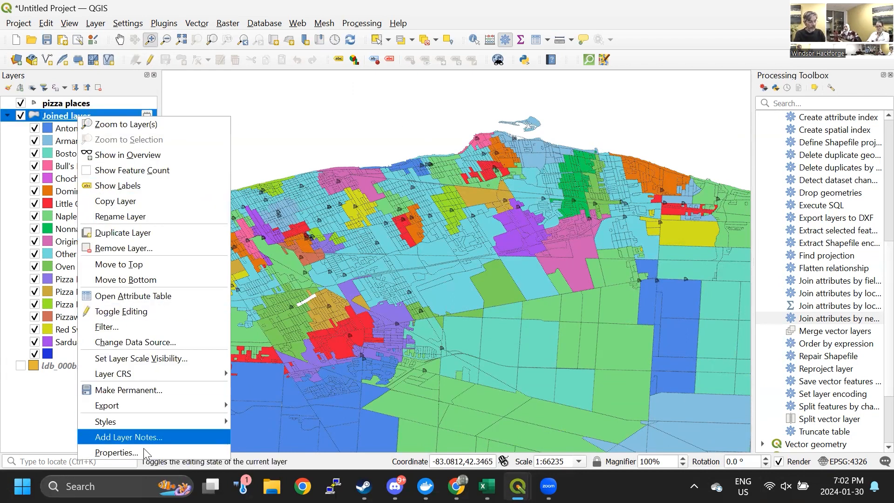
{"action": "left_click", "coordinate": [139, 452]}
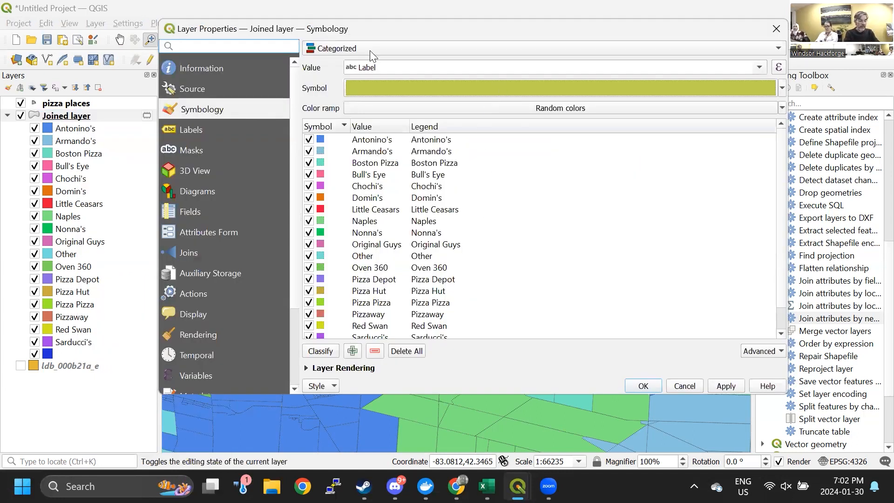
{"action": "left_click_drag", "start_coordinate": [422, 35], "coordinate": [516, 58]}
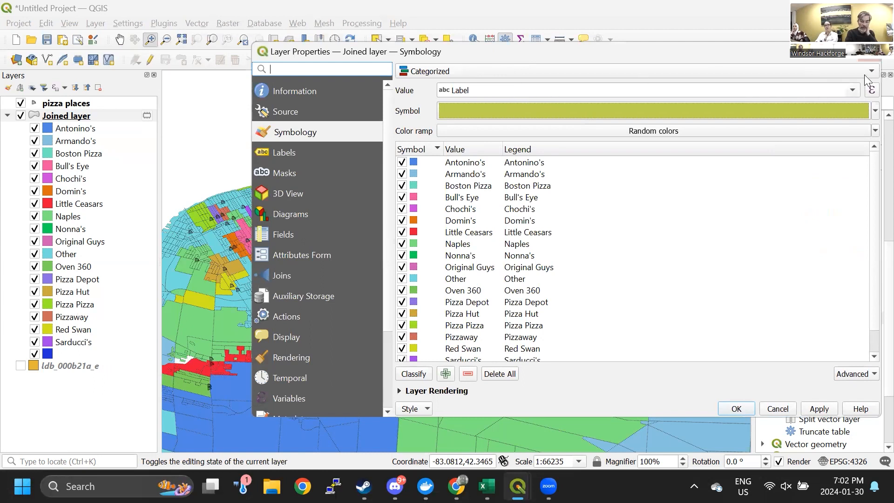
{"action": "left_click", "coordinate": [856, 85]}
{"action": "left_click", "coordinate": [855, 86]}
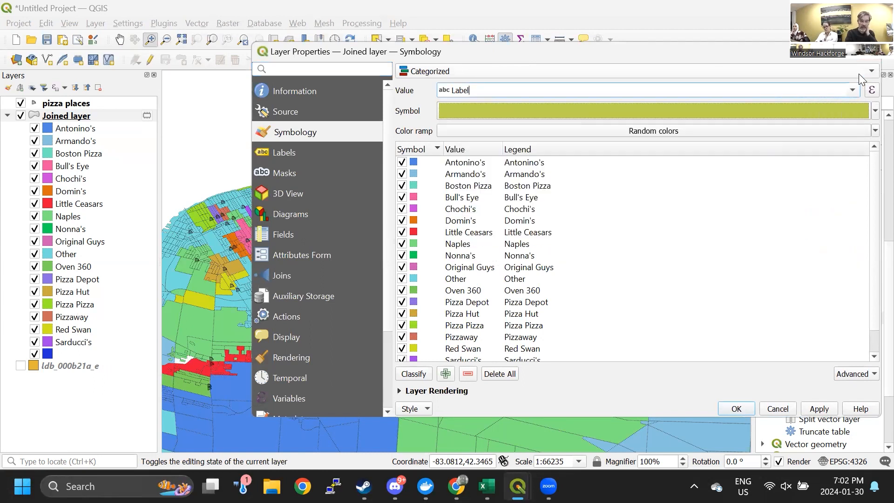
- Examine the original_Name and Label columns in the Joined layer's attribute table and close the table
{"action": "left_click", "coordinate": [86, 116]}
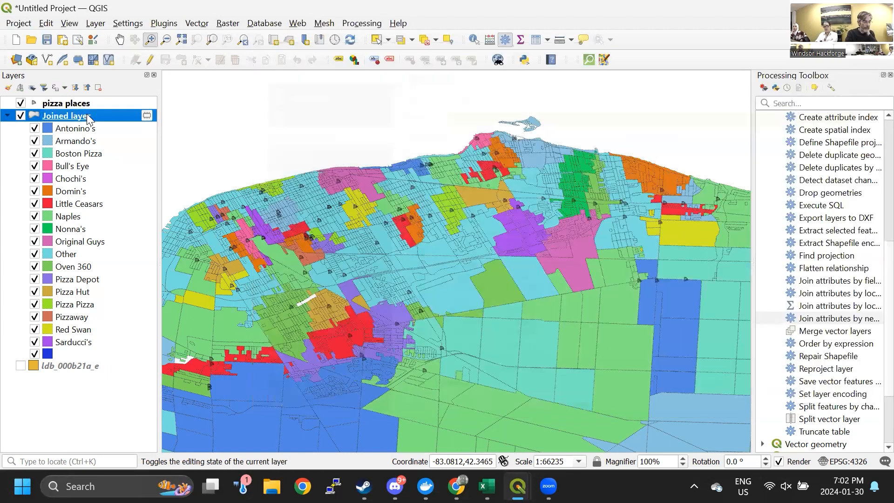
{"action": "right_click", "coordinate": [87, 114]}
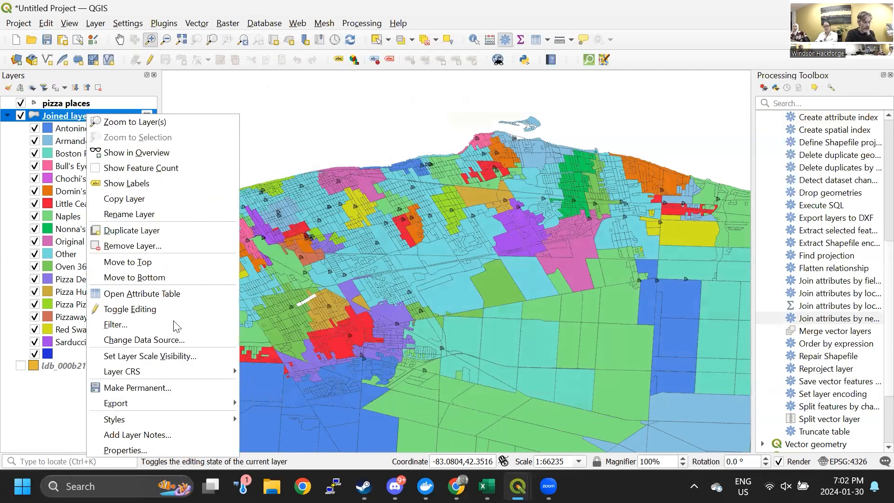
{"action": "left_click", "coordinate": [174, 296]}
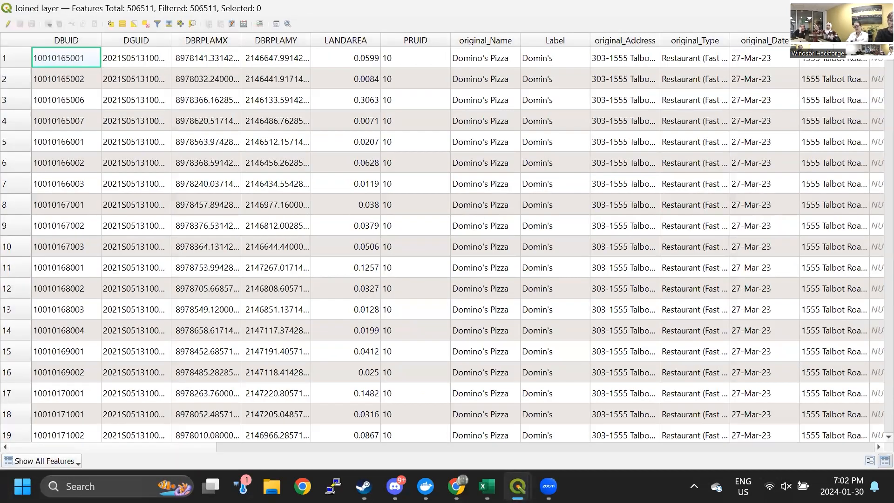
{"action": "left_click", "coordinate": [883, 8]}
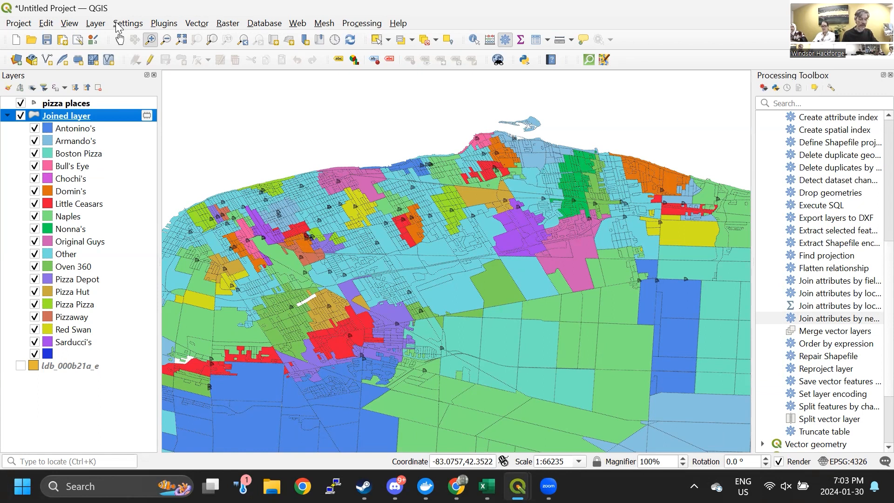
- Center the map on the city and toggle the Other category off and on to examine the areas it covers
{"action": "left_click", "coordinate": [119, 40]}
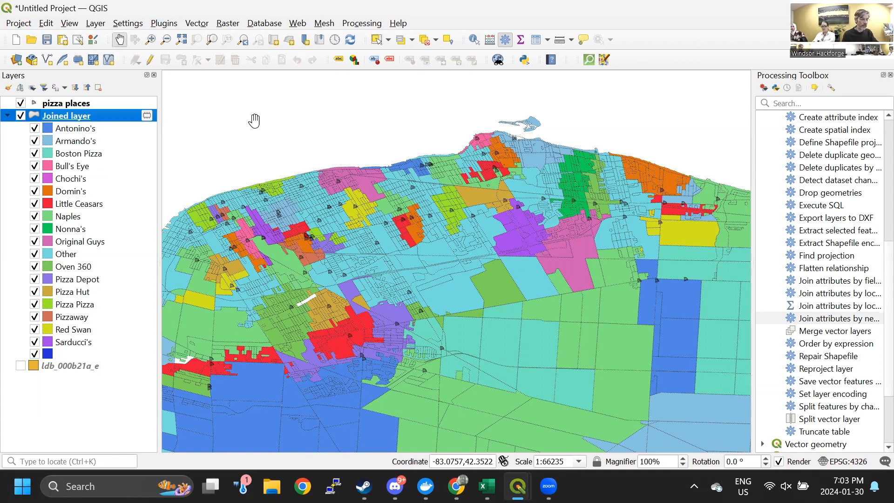
{"action": "left_click_drag", "start_coordinate": [491, 184], "coordinate": [496, 186]}
{"action": "left_click_drag", "start_coordinate": [354, 220], "coordinate": [419, 176]}
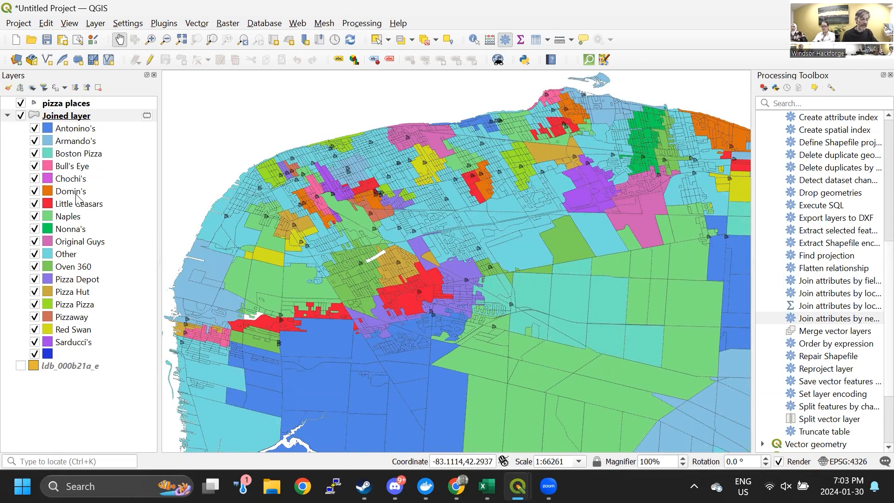
{"action": "left_click", "coordinate": [34, 254]}
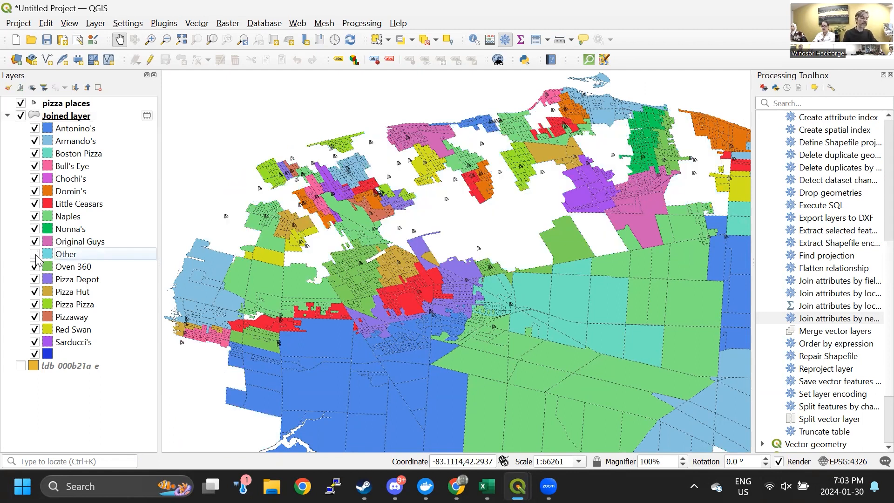
{"action": "left_click", "coordinate": [35, 255]}
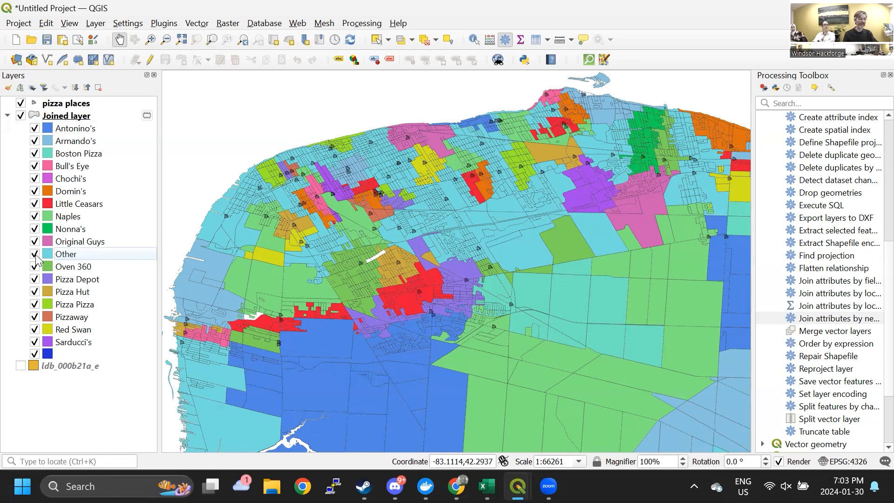
{"action": "left_click", "coordinate": [34, 254]}
{"action": "left_click", "coordinate": [35, 254]}
{"action": "left_click", "coordinate": [35, 254]}
{"action": "left_click", "coordinate": [34, 254]}
- Recategorize the Joined layer's symbology by the original_Name field, deleting the existing classes, and apply it to the map
{"action": "left_click", "coordinate": [58, 117]}
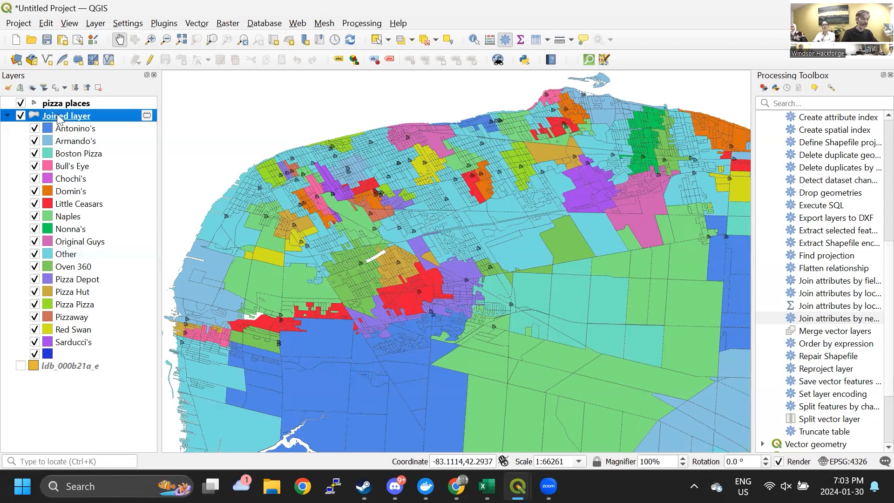
{"action": "right_click", "coordinate": [57, 120]}
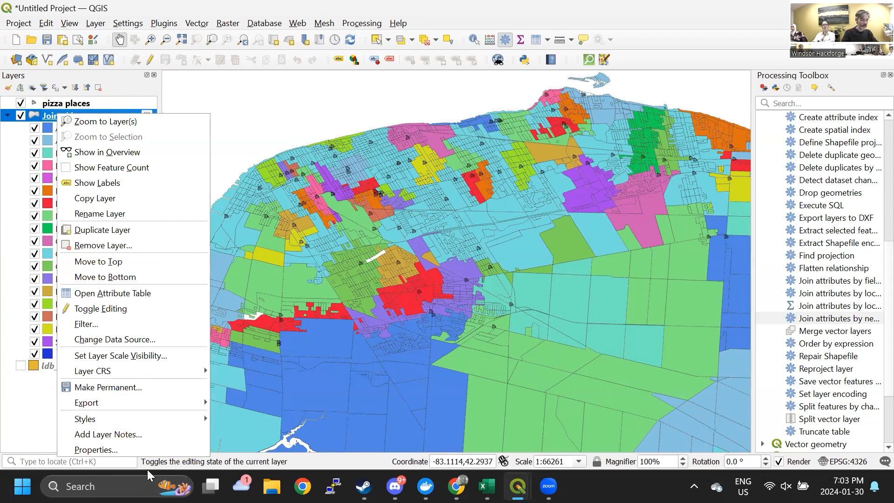
{"action": "left_click", "coordinate": [147, 448]}
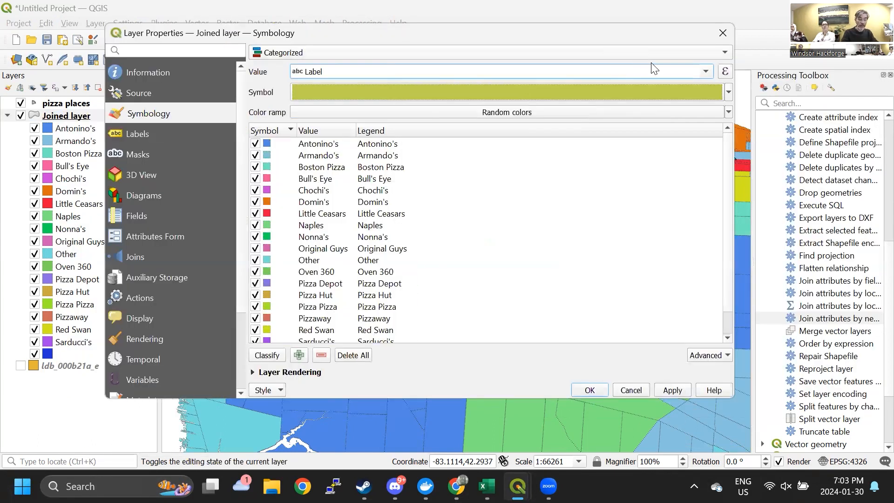
{"action": "left_click", "coordinate": [708, 73]}
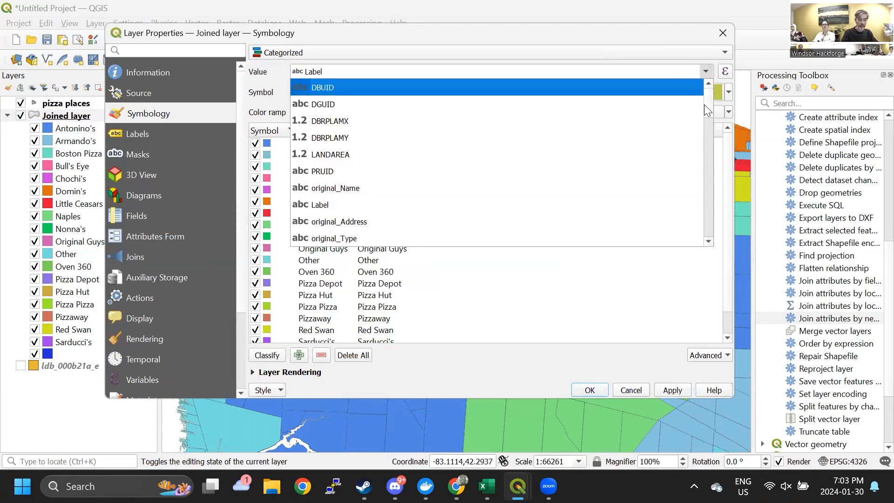
{"action": "left_click", "coordinate": [572, 193]}
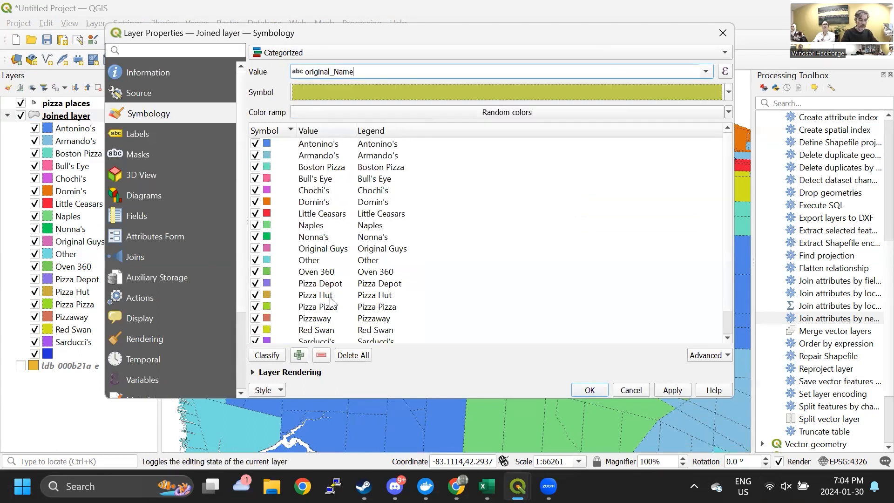
{"action": "left_click", "coordinate": [266, 355]}
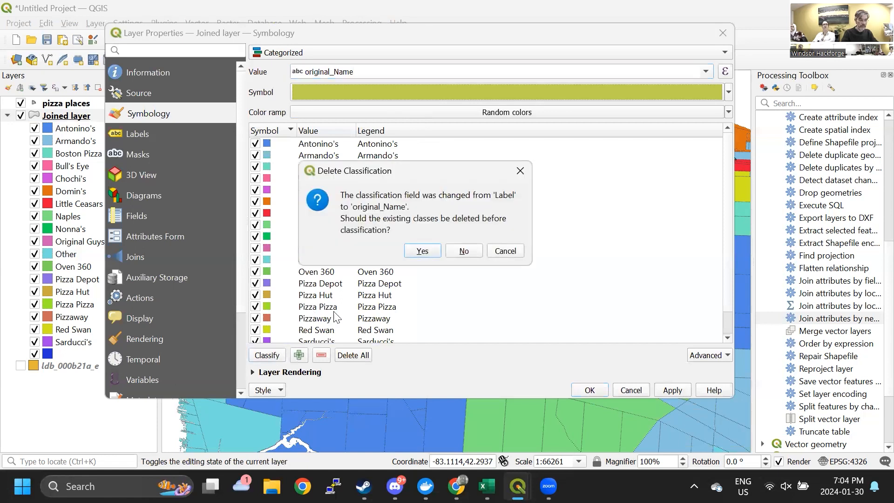
{"action": "left_click", "coordinate": [422, 251]}
{"action": "left_click", "coordinate": [664, 392]}
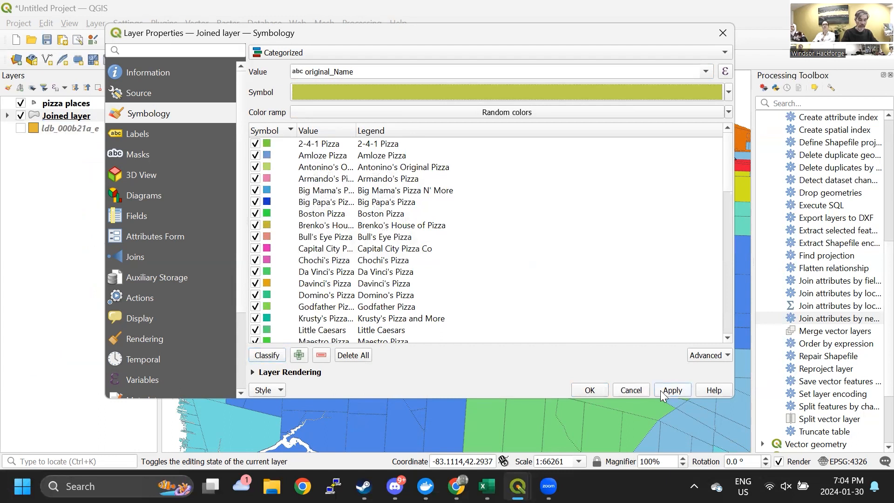
{"action": "left_click", "coordinate": [583, 387]}
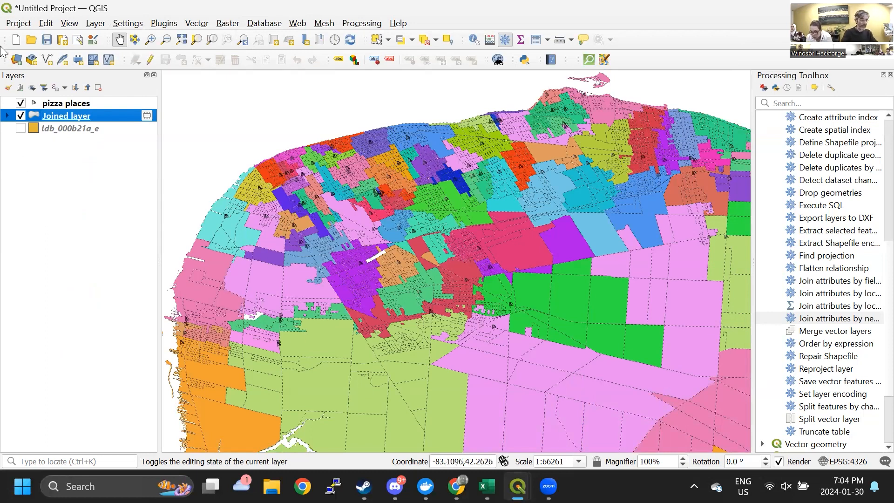
- Expand the Joined layer's classes and toggle the Godfather Pizza class off and on to locate its territory
{"action": "left_click", "coordinate": [7, 116]}
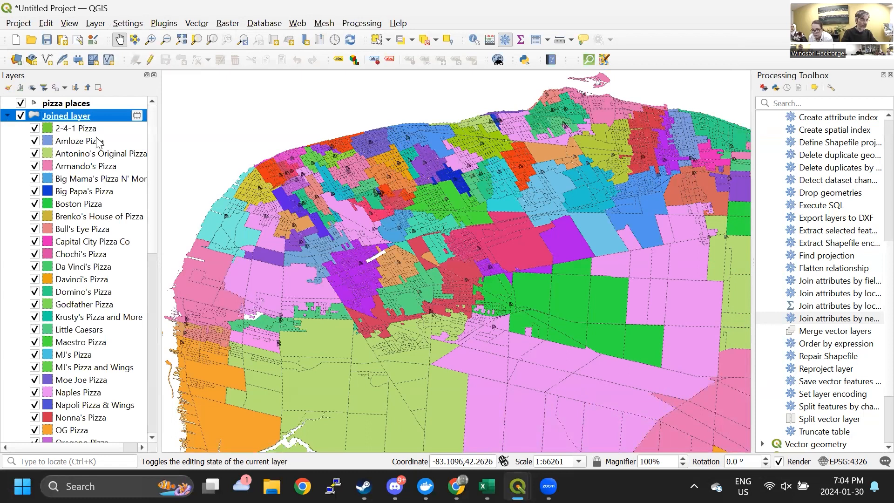
{"action": "left_click_drag", "start_coordinate": [151, 140], "coordinate": [151, 183]}
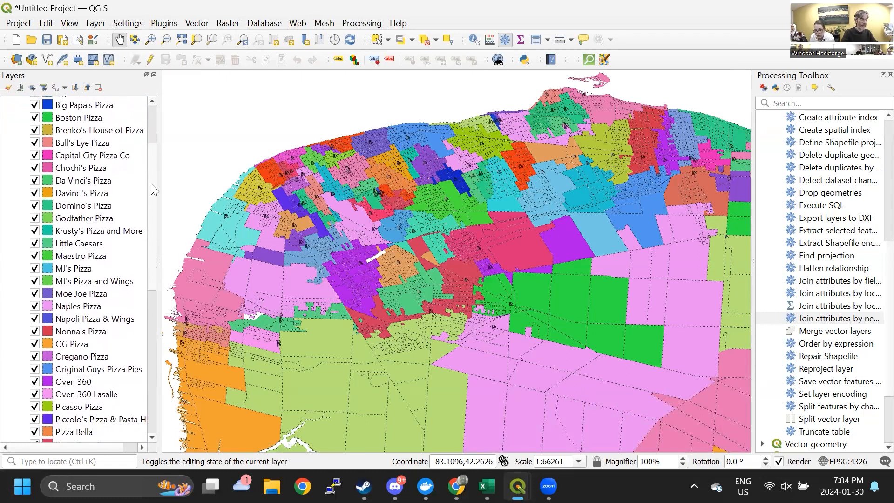
{"action": "left_click", "coordinate": [34, 219]}
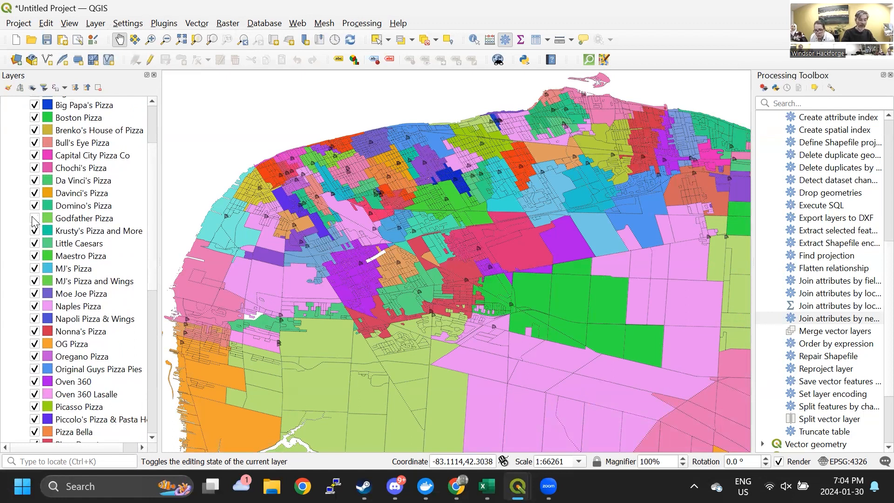
{"action": "double_click", "coordinate": [34, 222]}
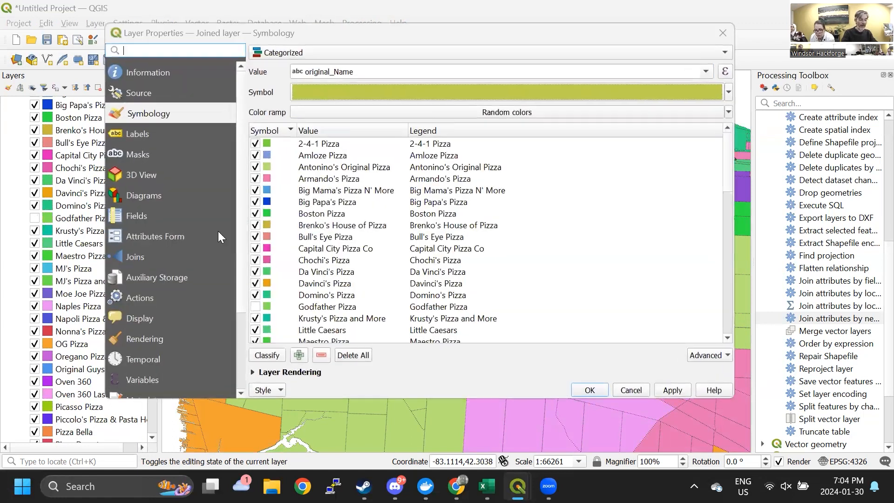
{"action": "left_click", "coordinate": [634, 390]}
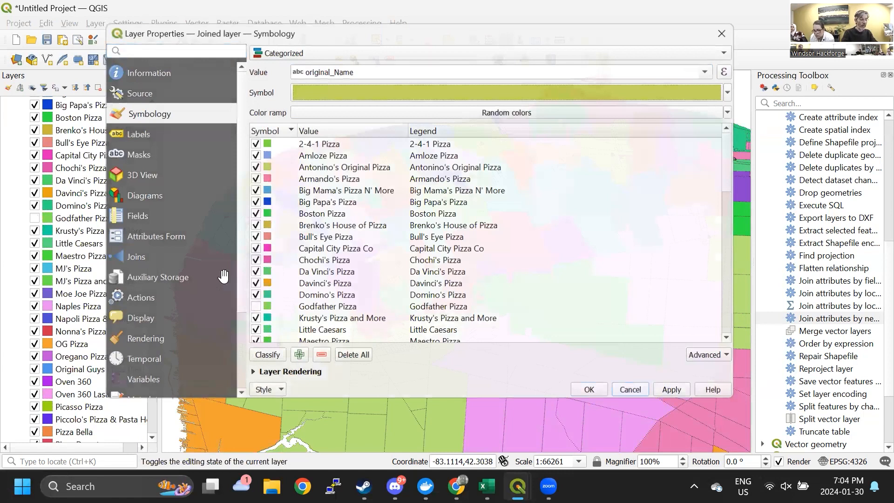
{"action": "left_click", "coordinate": [34, 220]}
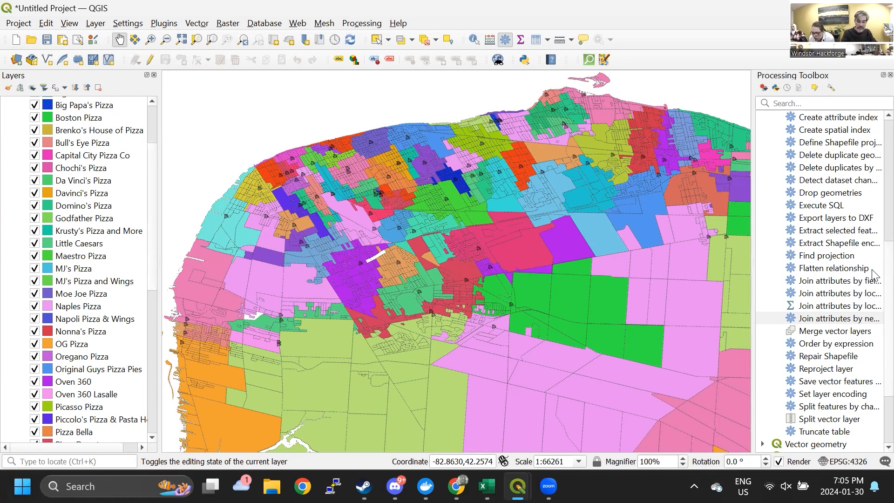
- Browse the vector general tools and search the processing toolbox for "nearest"
{"action": "scroll", "coordinate": [873, 266], "scroll_direction": "up", "scroll_amount": 1}
{"action": "scroll", "coordinate": [874, 270], "scroll_direction": "up", "scroll_amount": 2}
{"action": "scroll", "coordinate": [873, 268], "scroll_direction": "down", "scroll_amount": 2}
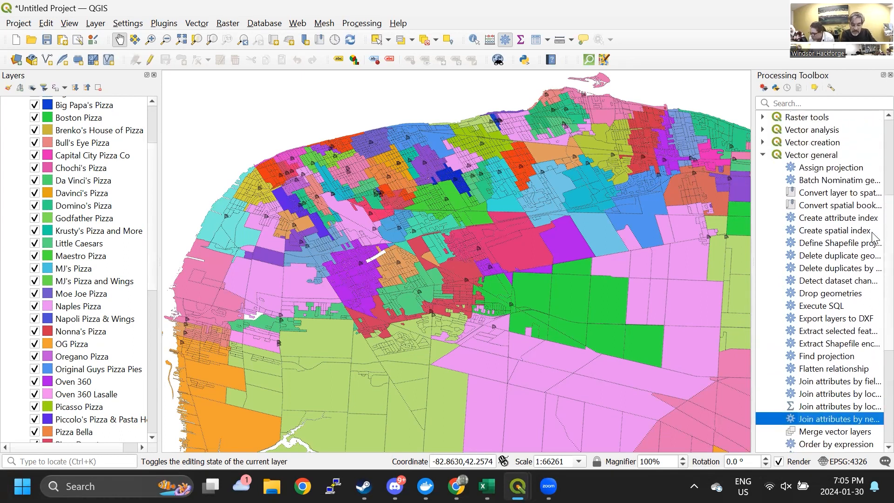
{"action": "scroll", "coordinate": [873, 275], "scroll_direction": "down", "scroll_amount": 3}
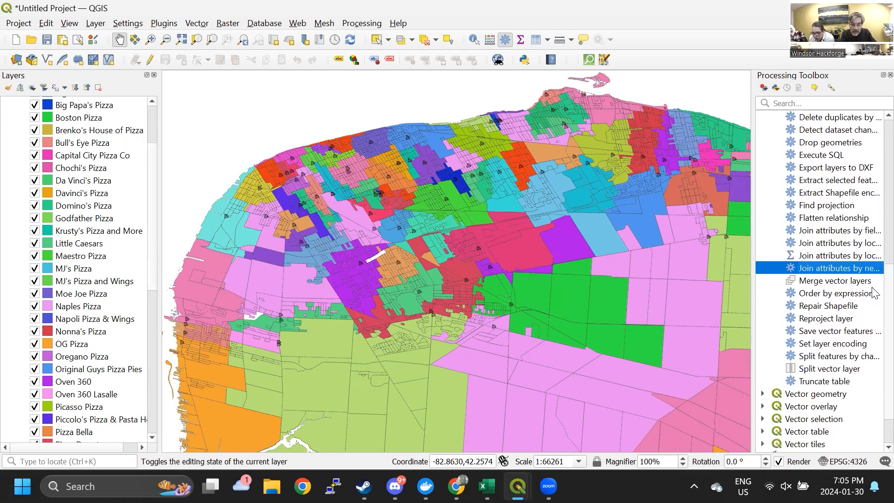
{"action": "scroll", "coordinate": [874, 292], "scroll_direction": "up", "scroll_amount": 3}
{"action": "scroll", "coordinate": [873, 263], "scroll_direction": "up", "scroll_amount": 1}
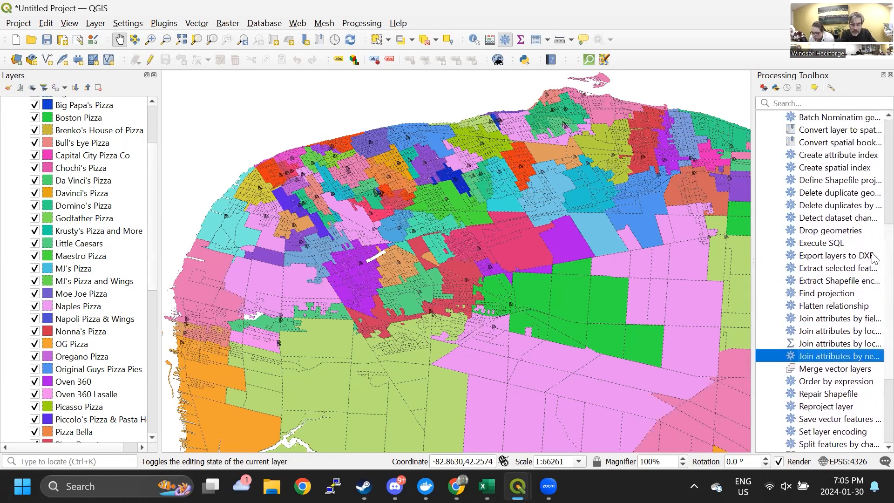
{"action": "scroll", "coordinate": [874, 254], "scroll_direction": "up", "scroll_amount": 1}
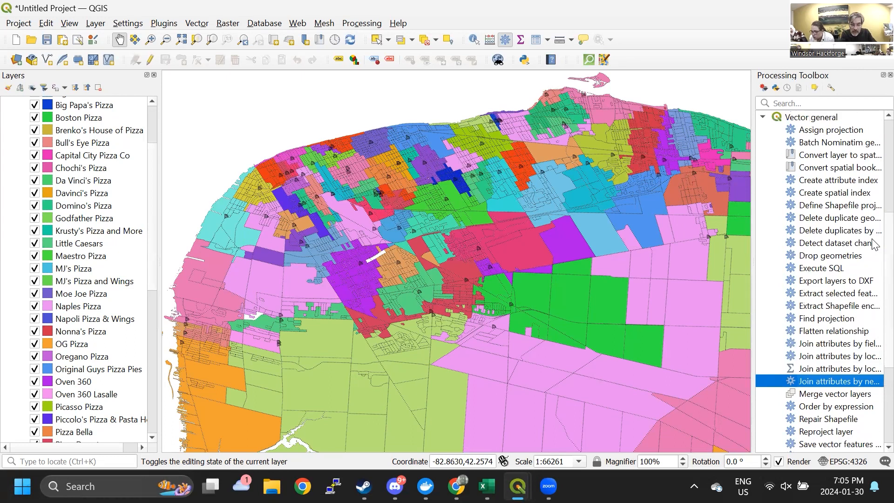
{"action": "left_click", "coordinate": [814, 99]}
{"action": "type", "text": "nearest"}
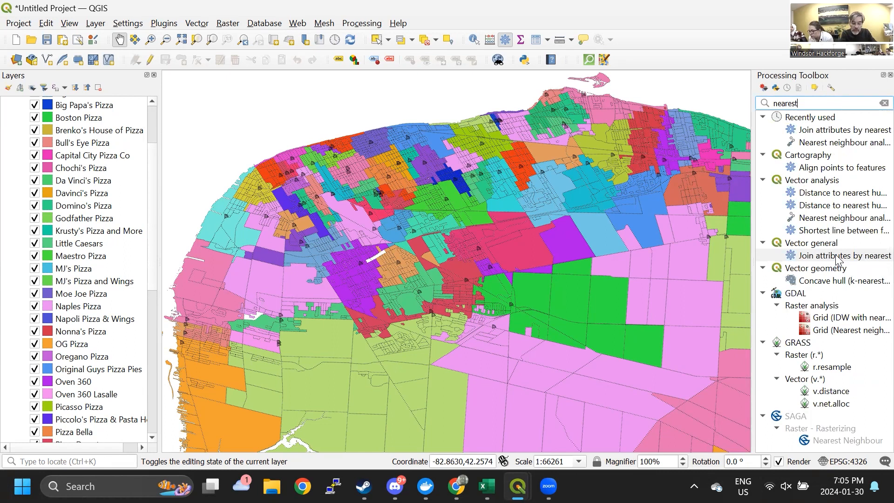
- Run a Nearest Neighbour Analysis with the pizza places layer as input, saving the output to a temporary file
{"action": "double_click", "coordinate": [836, 142]}
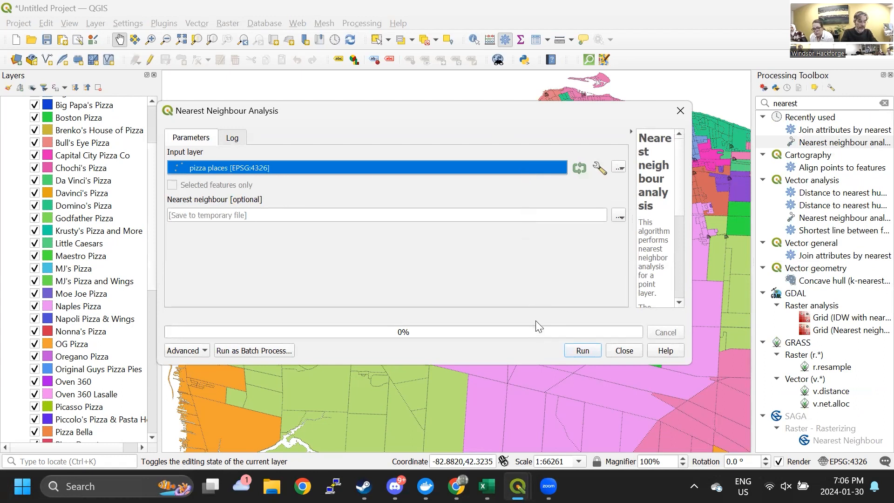
{"action": "left_click", "coordinate": [586, 352]}
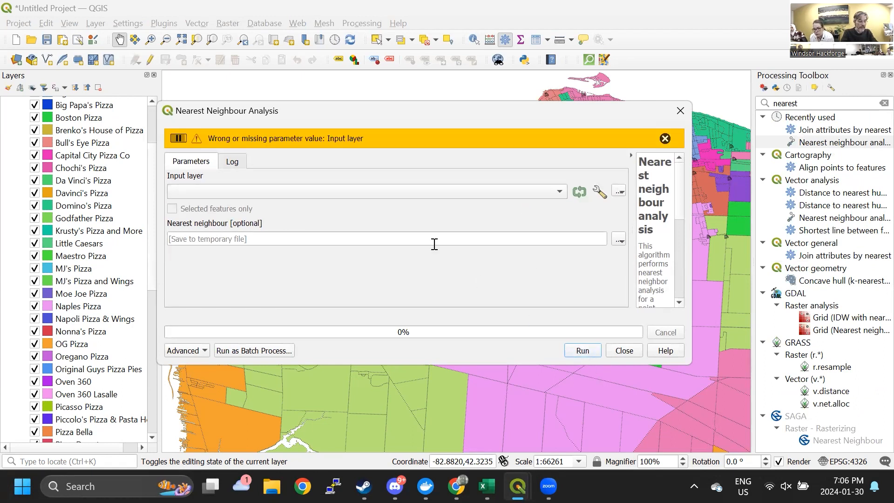
{"action": "left_click", "coordinate": [310, 190]}
{"action": "left_click", "coordinate": [308, 195]}
{"action": "left_click", "coordinate": [585, 353]}
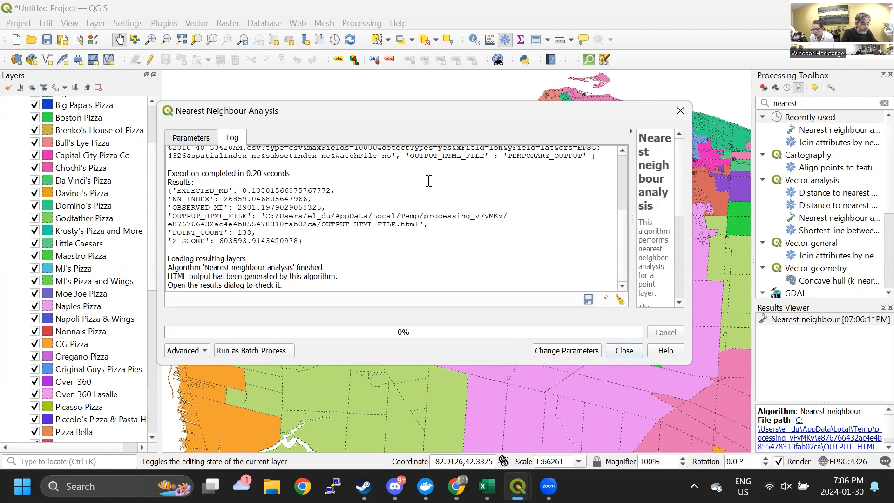
- Read the nearest neighbour statistics in the generated HTML report, then close the report and the analysis dialog
{"action": "left_click", "coordinate": [783, 430]}
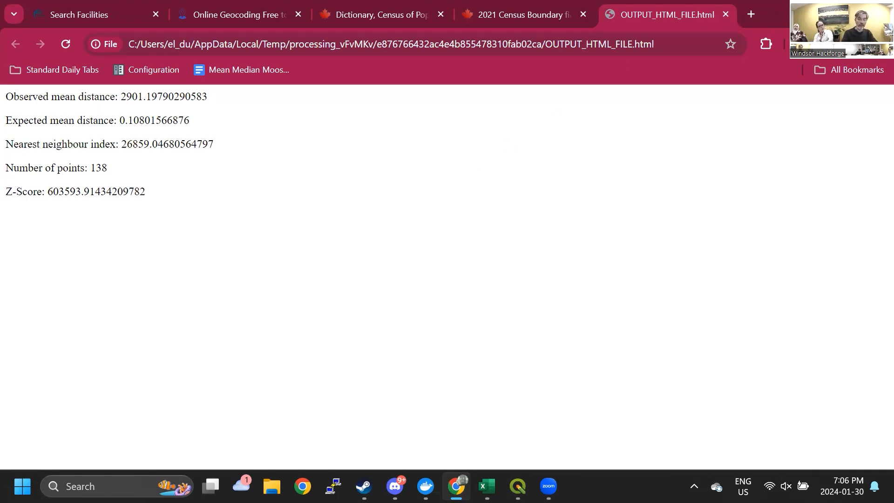
{"action": "left_click", "coordinate": [814, 11]}
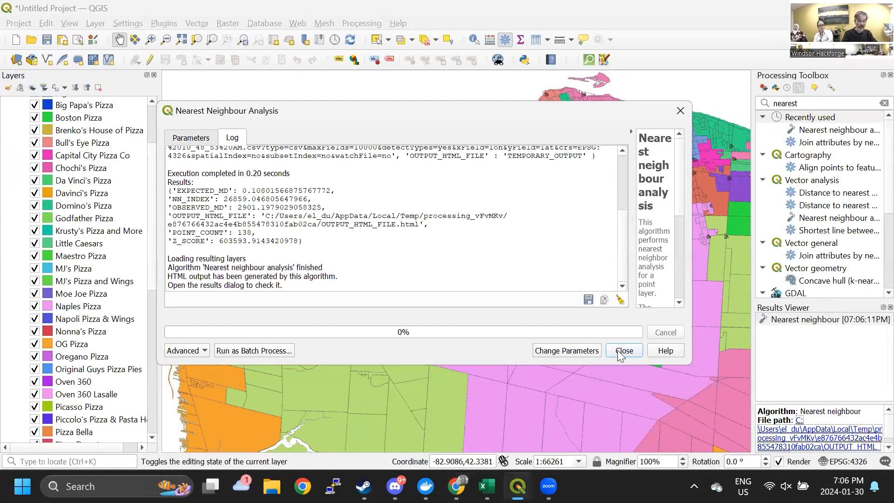
{"action": "left_click", "coordinate": [621, 352]}
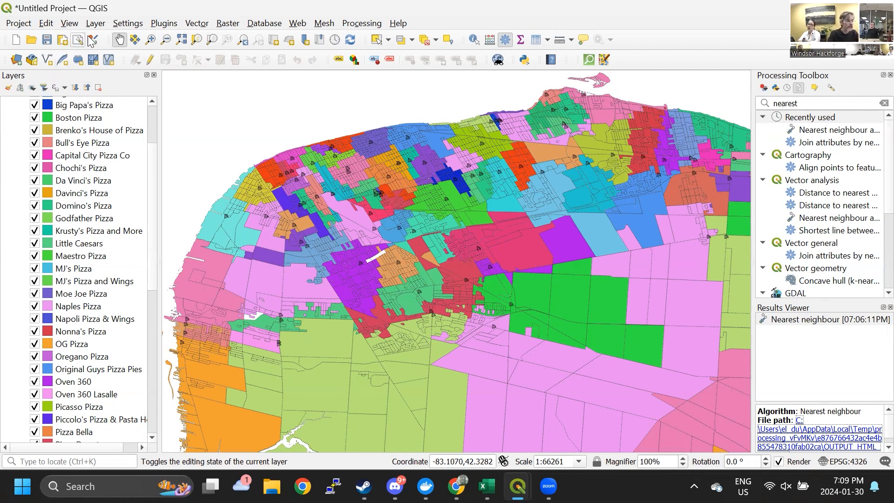
- Add single labels to the pizza places layer using the original_Name field
{"action": "left_click", "coordinate": [150, 39]}
{"action": "left_click_drag", "start_coordinate": [367, 180], "coordinate": [413, 218]}
{"action": "left_click_drag", "start_coordinate": [260, 135], "coordinate": [534, 311]}
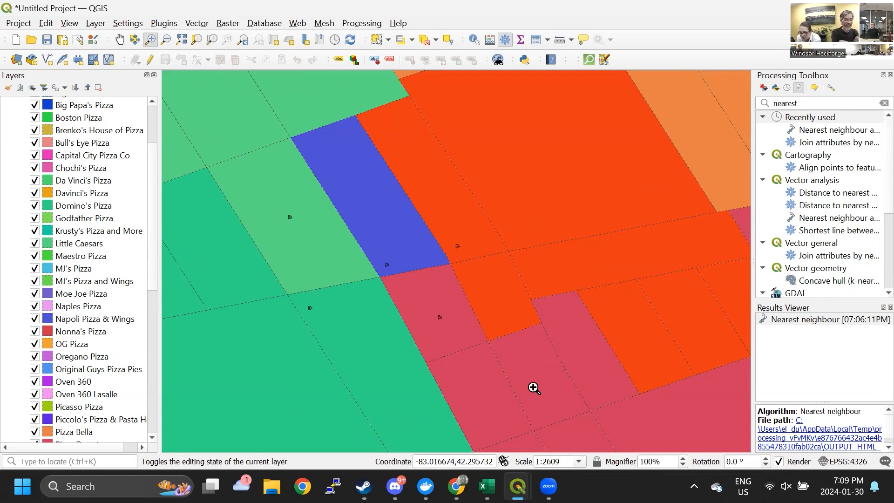
{"action": "left_click", "coordinate": [154, 111]}
{"action": "left_click", "coordinate": [73, 107]}
{"action": "right_click", "coordinate": [73, 106]}
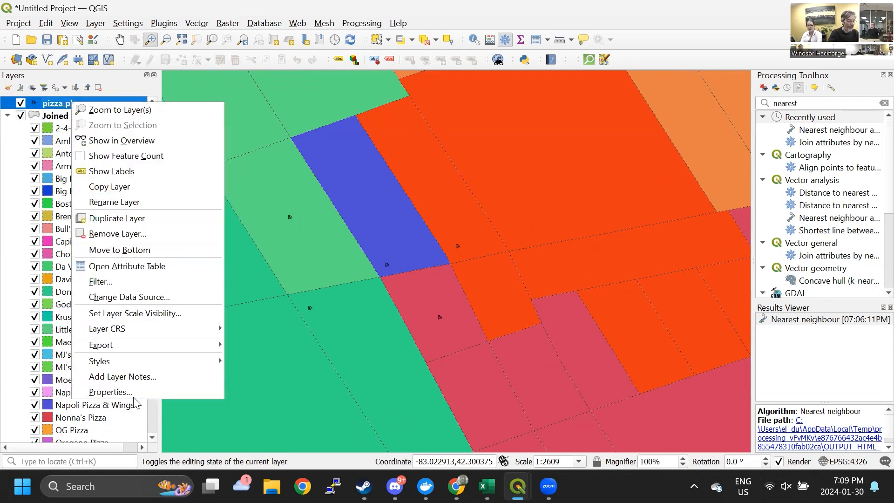
{"action": "left_click", "coordinate": [120, 392]}
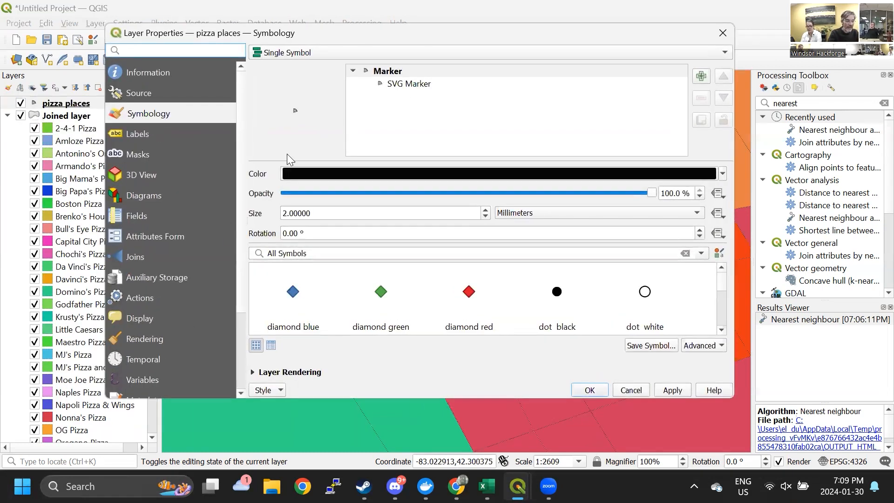
{"action": "left_click", "coordinate": [181, 133]}
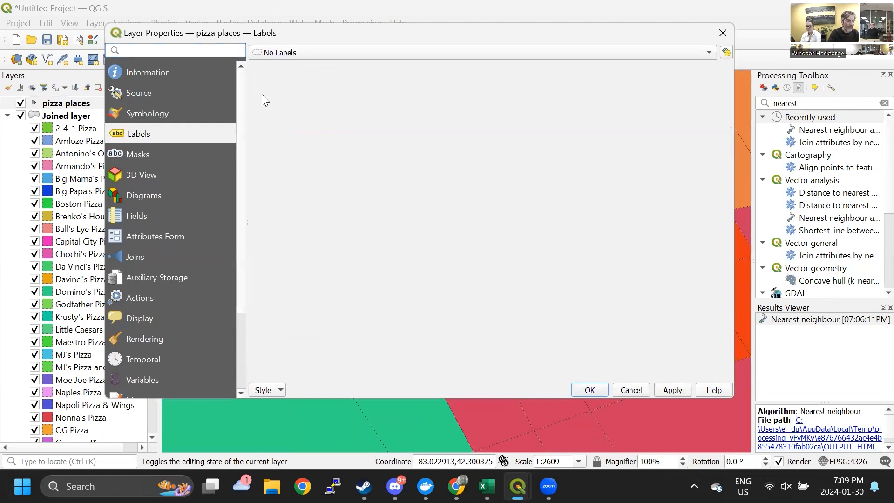
{"action": "left_click", "coordinate": [449, 52]}
{"action": "left_click", "coordinate": [442, 63]}
{"action": "left_click", "coordinate": [443, 68]}
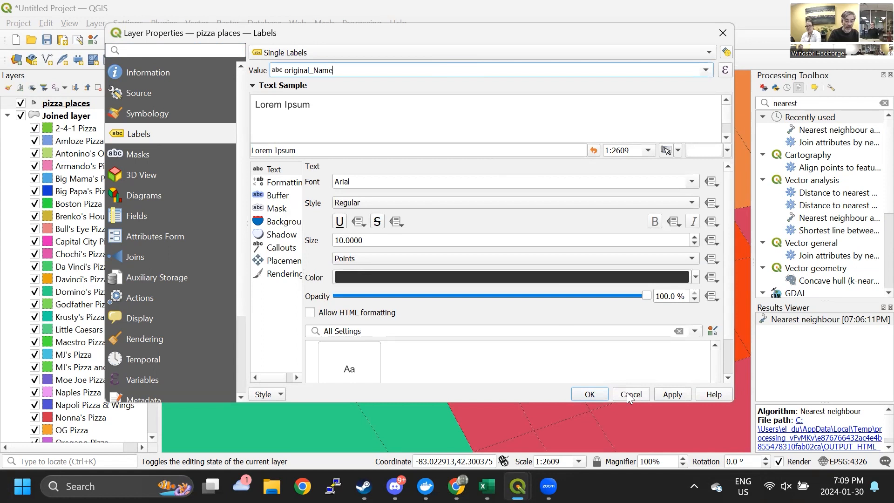
{"action": "left_click", "coordinate": [665, 396]}
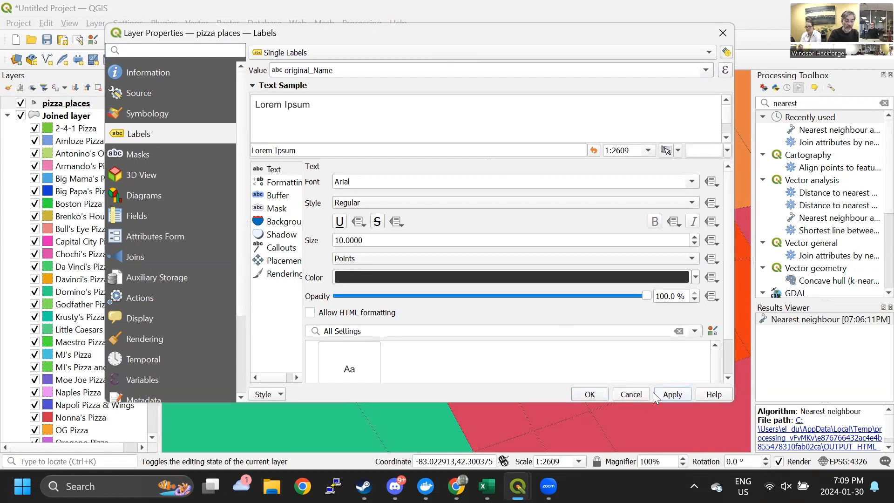
{"action": "left_click", "coordinate": [587, 396]}
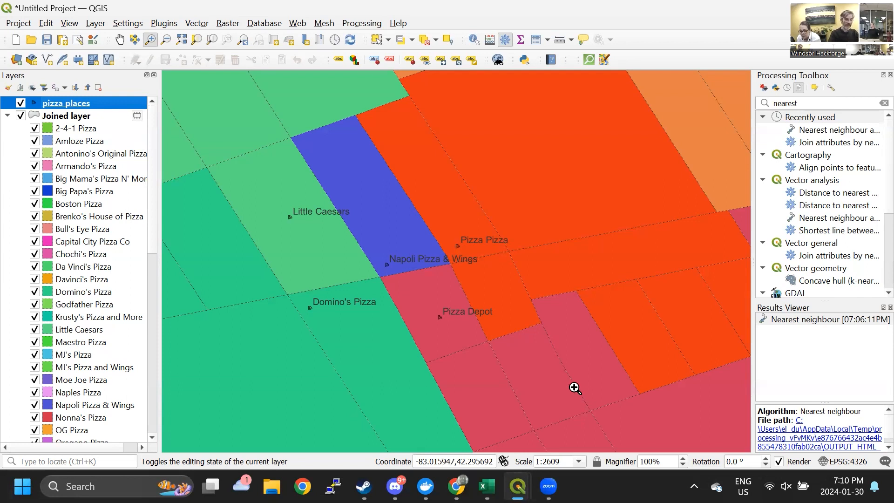
- Examine the labelled pizza places and their territories from the close-up cluster out to the surrounding county
{"action": "left_click", "coordinate": [167, 39]}
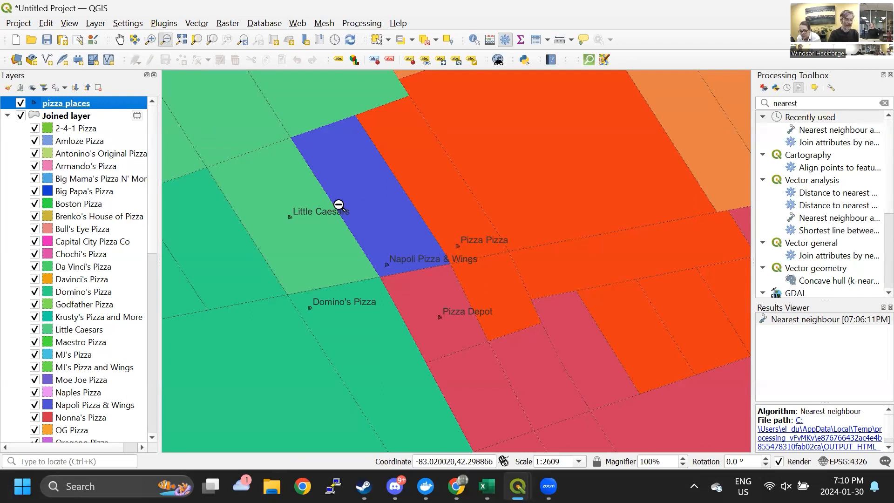
{"action": "left_click", "coordinate": [340, 206]}
{"action": "left_click", "coordinate": [344, 212]}
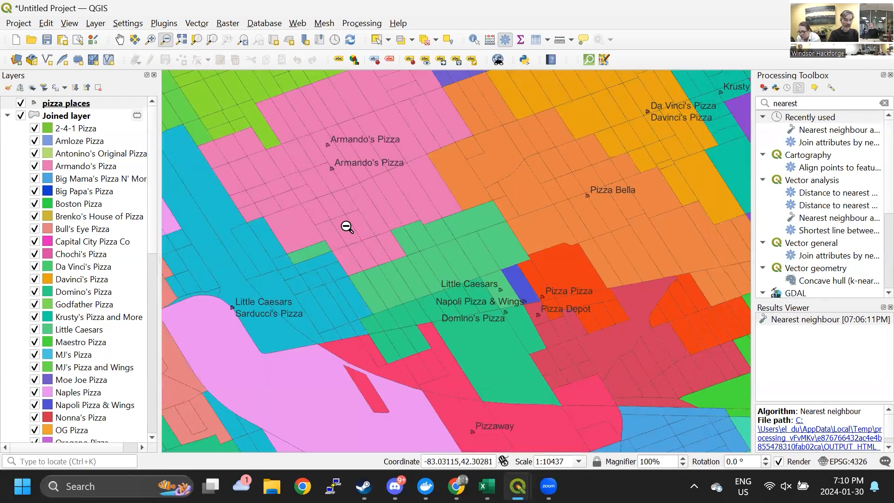
{"action": "left_click", "coordinate": [350, 228]}
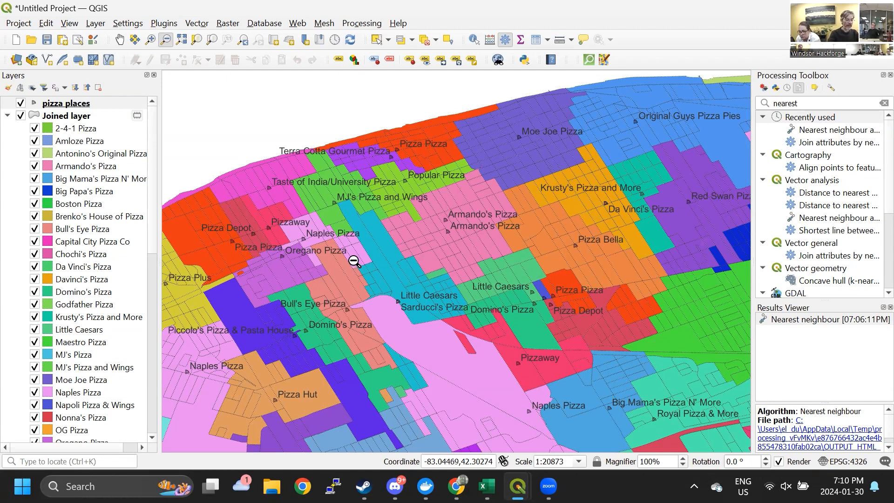
{"action": "left_click", "coordinate": [355, 263]}
{"action": "left_click", "coordinate": [547, 309]}
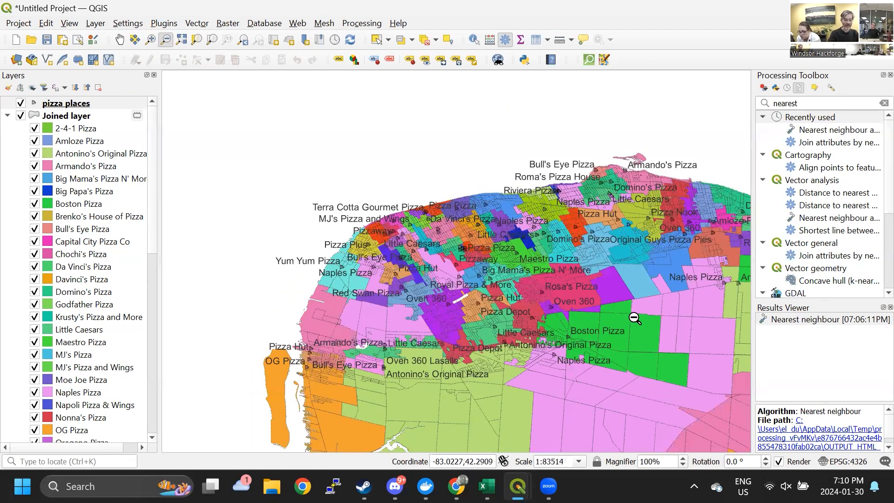
{"action": "left_click", "coordinate": [634, 313]}
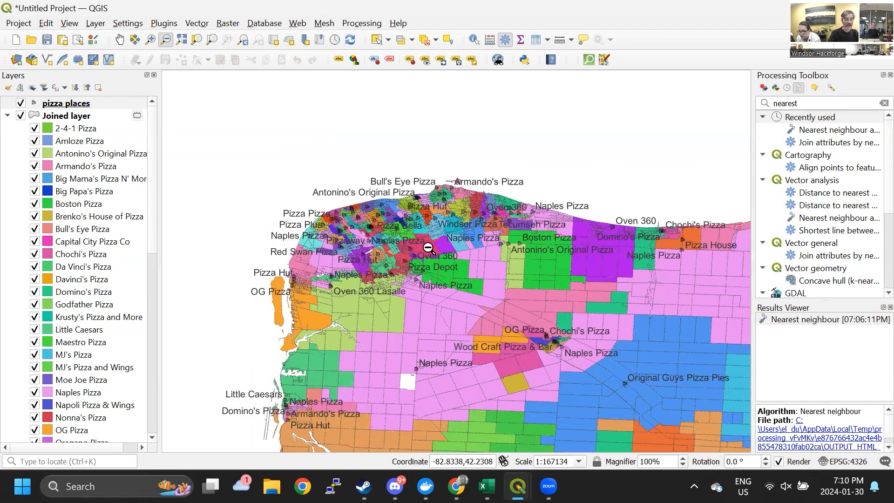
- Examine the labelled territories in the city's west end and southern outskirts, then show the full extent of all layers
{"action": "left_click", "coordinate": [150, 39]}
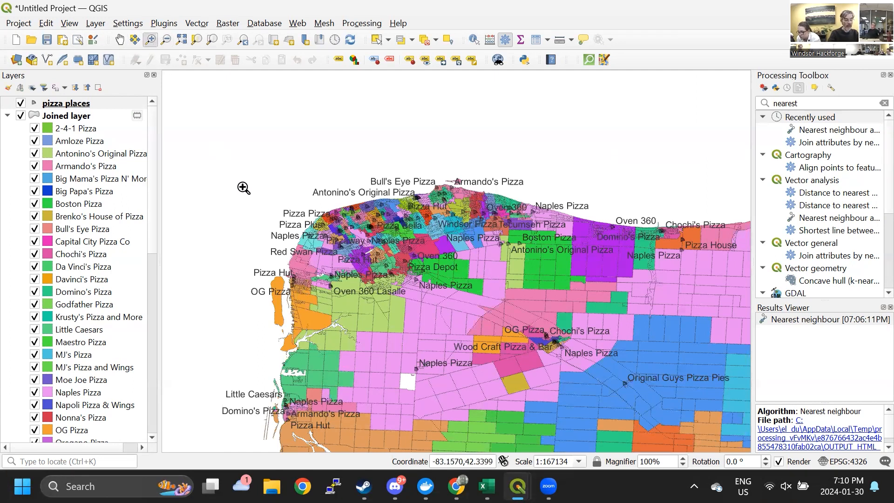
{"action": "left_click_drag", "start_coordinate": [244, 186], "coordinate": [555, 415]}
{"action": "left_click_drag", "start_coordinate": [523, 239], "coordinate": [253, 114]}
{"action": "left_click_drag", "start_coordinate": [536, 252], "coordinate": [713, 352]}
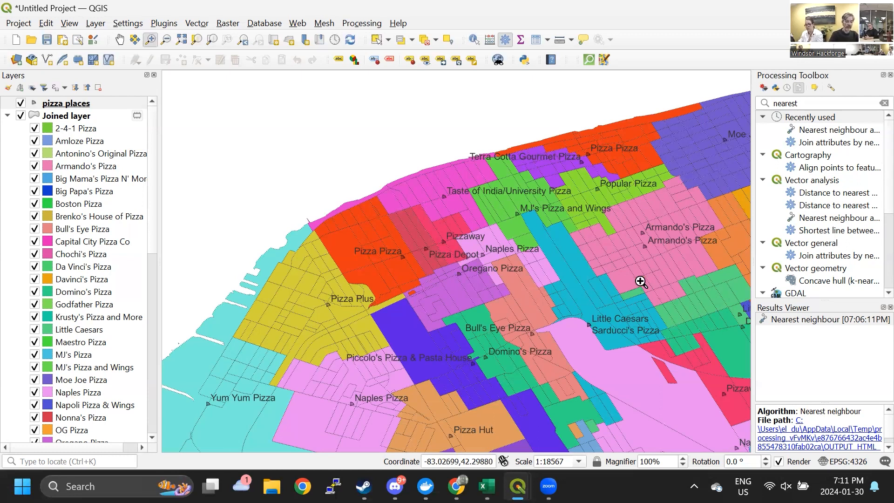
{"action": "left_click", "coordinate": [165, 39]}
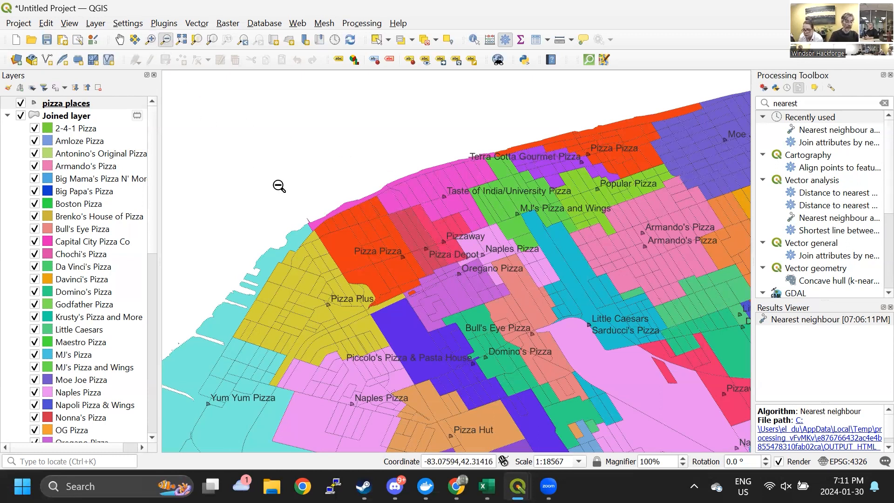
{"action": "left_click", "coordinate": [278, 185]}
{"action": "left_click", "coordinate": [119, 39]}
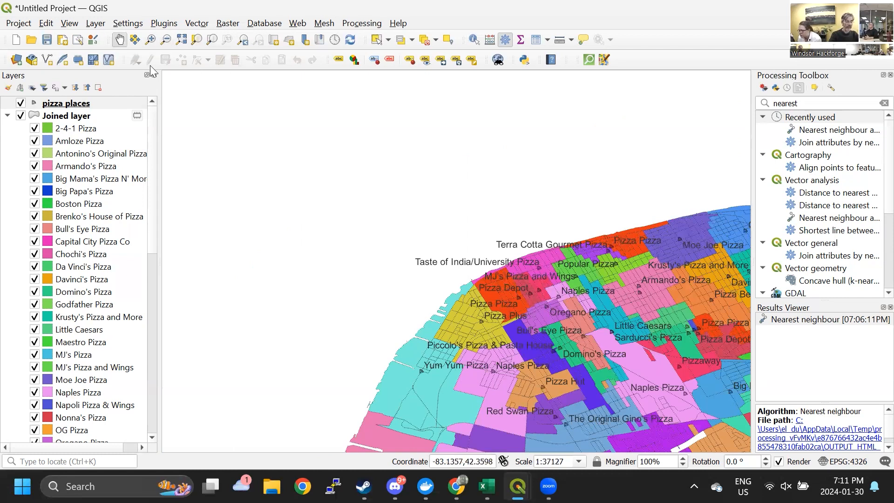
{"action": "left_click_drag", "start_coordinate": [627, 283], "coordinate": [550, 208]}
{"action": "left_click_drag", "start_coordinate": [597, 259], "coordinate": [469, 111]}
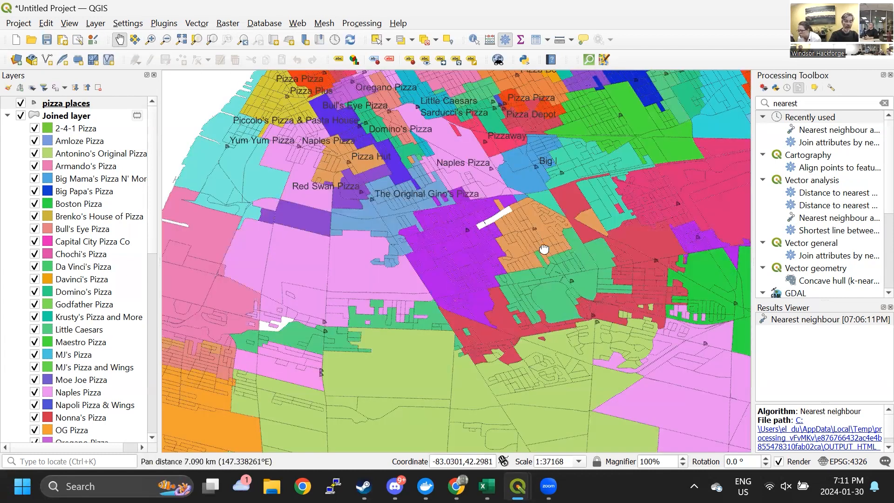
{"action": "left_click_drag", "start_coordinate": [560, 264], "coordinate": [437, 284]}
{"action": "key", "text": "ctrl+shift+f"}
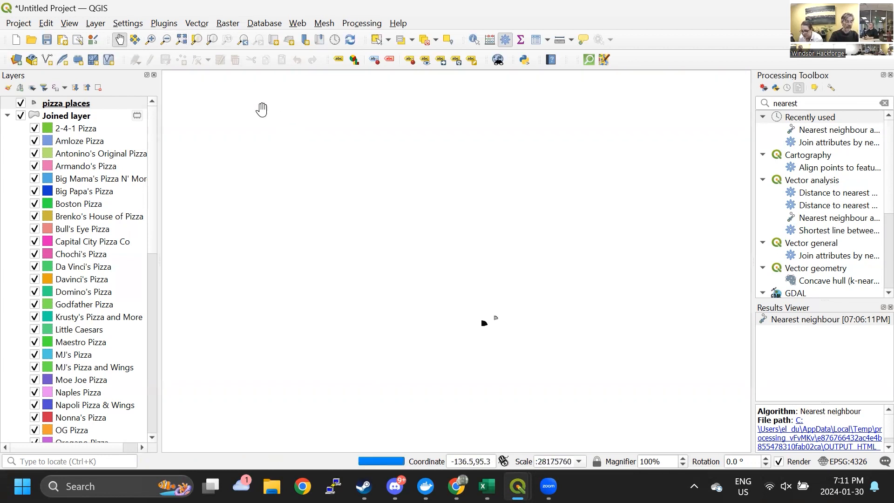
- Examine the labelled territories up close around the Little Caesars, Pizza Depot, Boston Pizza and Antonino's Original Pizza locations
{"action": "left_click", "coordinate": [150, 39]}
{"action": "scroll", "coordinate": [488, 329], "scroll_direction": "up", "scroll_amount": 3}
{"action": "left_click_drag", "start_coordinate": [467, 120], "coordinate": [561, 185]}
{"action": "left_click_drag", "start_coordinate": [606, 313], "coordinate": [606, 313]}
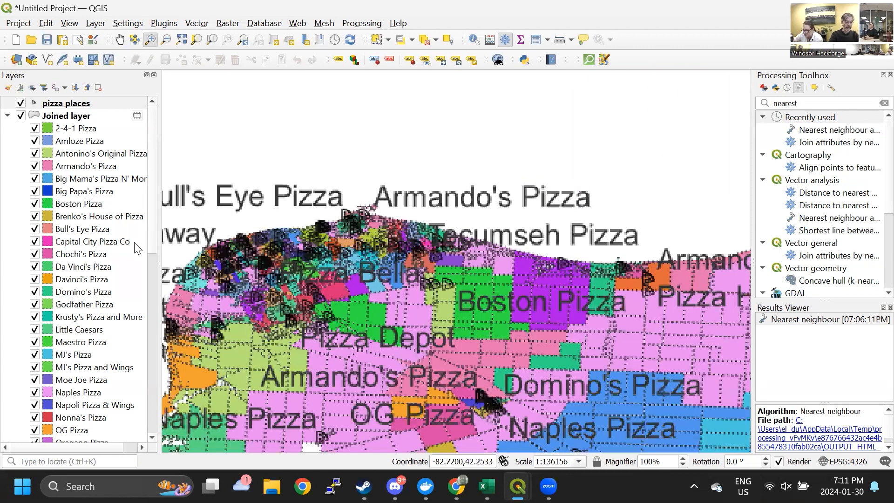
{"action": "left_click_drag", "start_coordinate": [217, 269], "coordinate": [330, 346]}
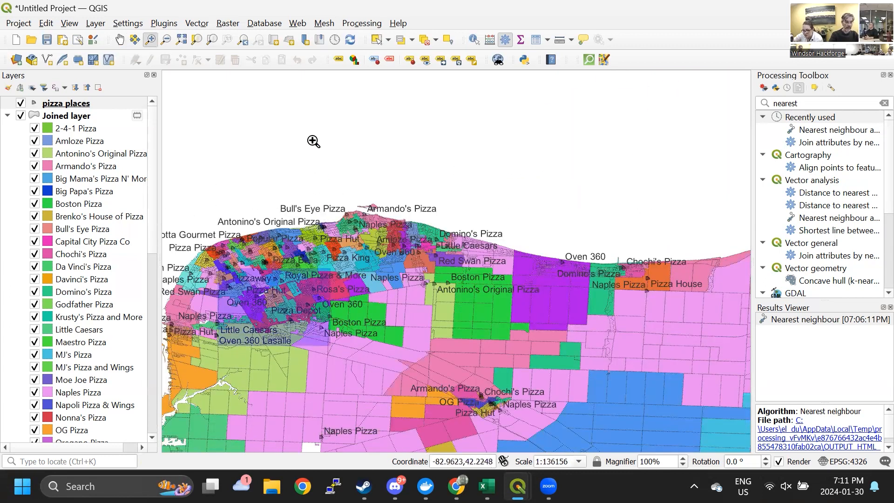
{"action": "left_click_drag", "start_coordinate": [435, 187], "coordinate": [723, 391]}
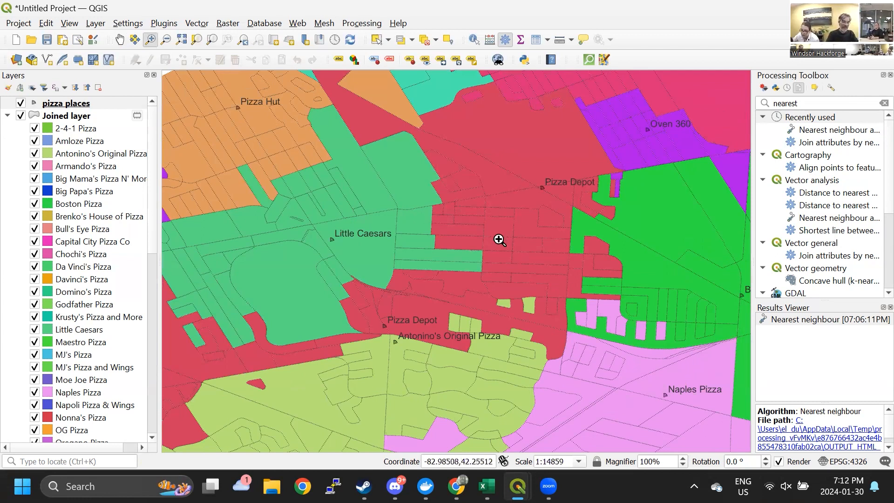
{"action": "left_click", "coordinate": [119, 39]}
{"action": "left_click_drag", "start_coordinate": [348, 165], "coordinate": [316, 180]}
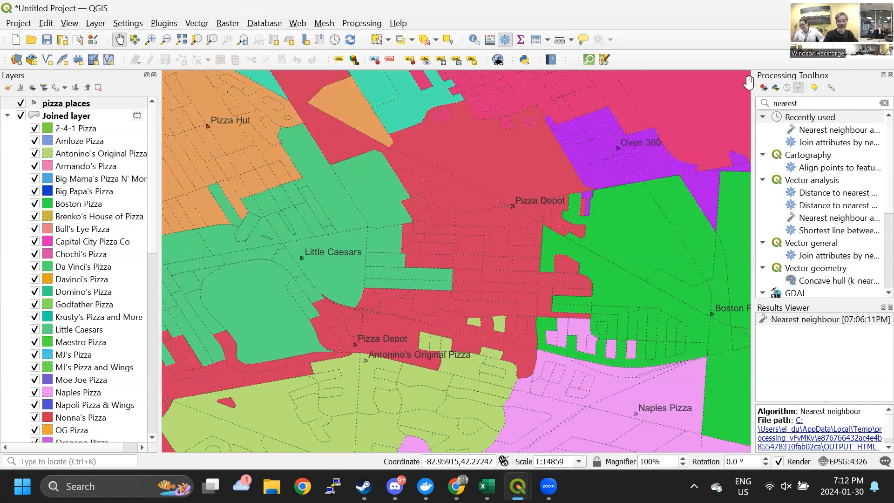
- Close the Processing Toolbox and Results Viewer, then create a print layout titled with a first name followed by "'s pizza universe"
{"action": "left_click", "coordinate": [890, 75]}
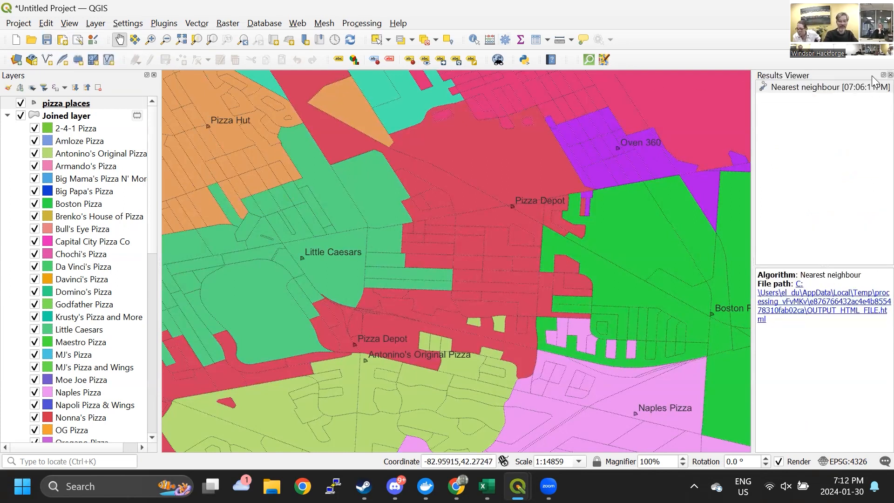
{"action": "left_click", "coordinate": [891, 75]}
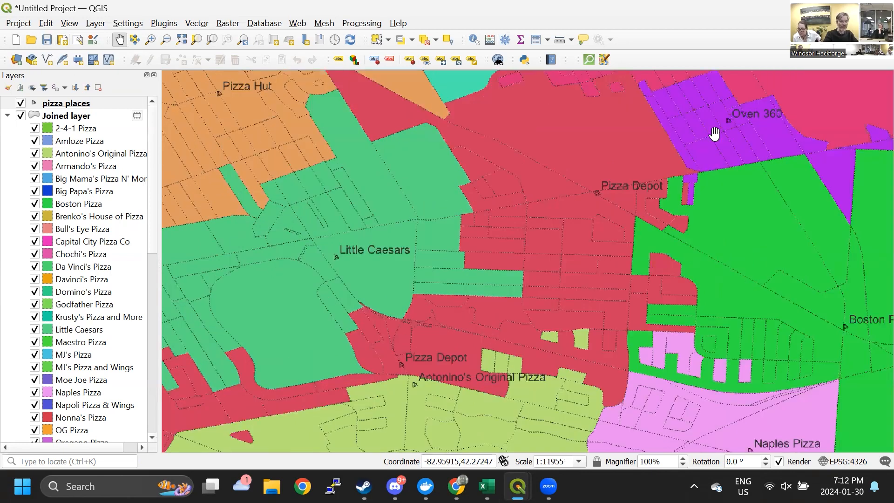
{"action": "left_click", "coordinate": [63, 41]}
{"action": "type", "text": "doug"}
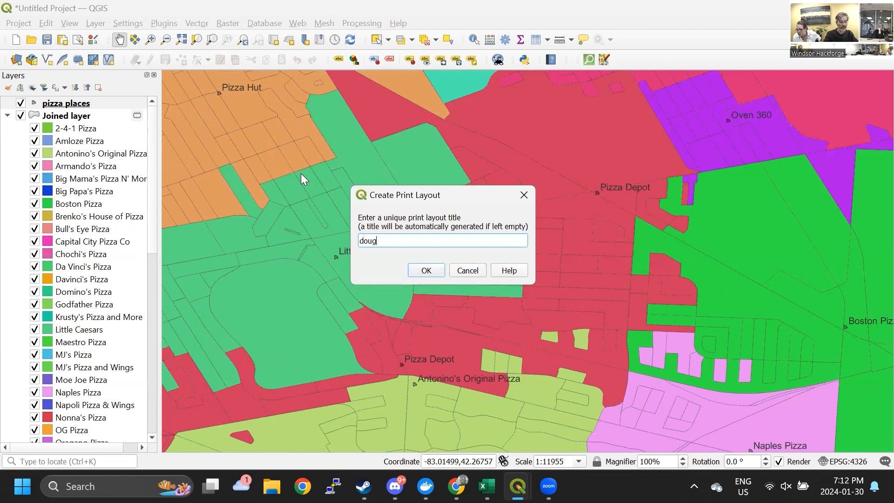
{"action": "type", "text": "'s pizza universe"}
{"action": "left_click", "coordinate": [414, 271]}
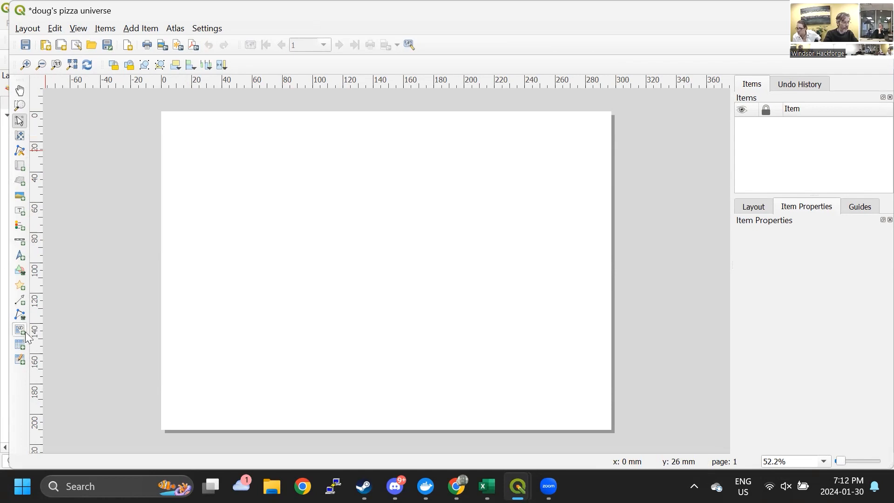
- Add a map of the current view covering the whole layout page
{"action": "left_click", "coordinate": [20, 167]}
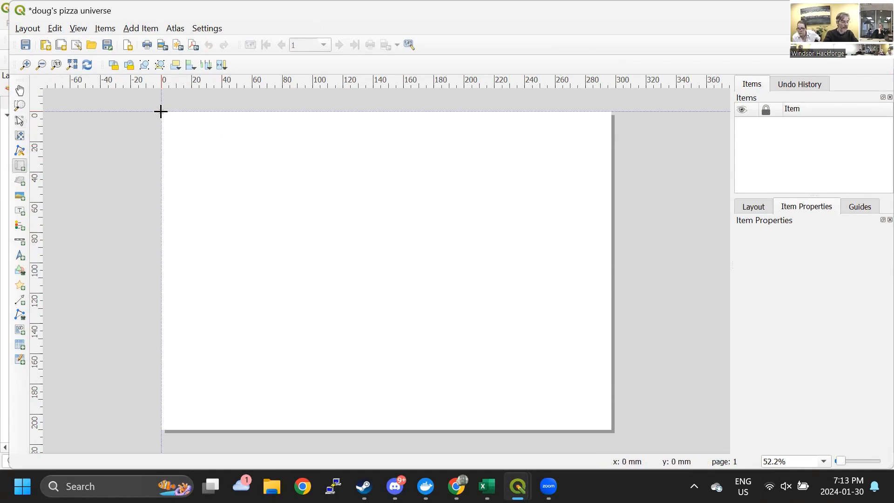
{"action": "left_click_drag", "start_coordinate": [163, 112], "coordinate": [589, 413]}
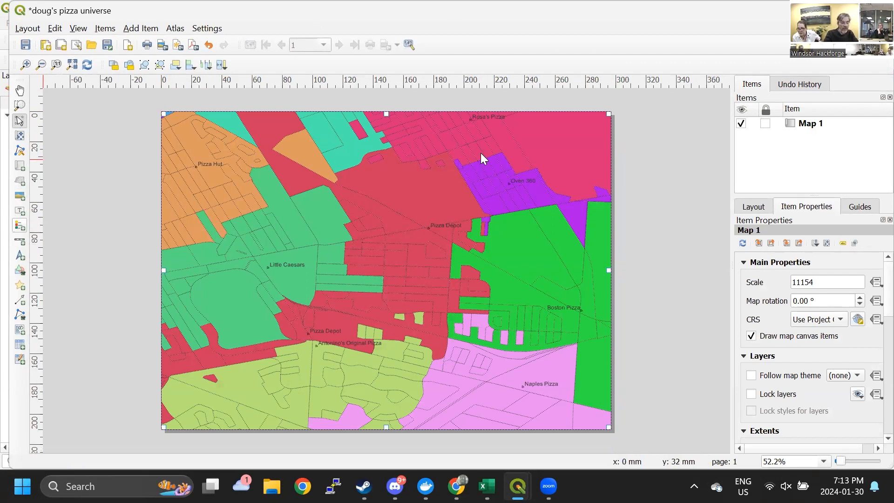
- Try placing a legend over the eastern side of the layout map, then delete it
{"action": "left_click", "coordinate": [20, 225]}
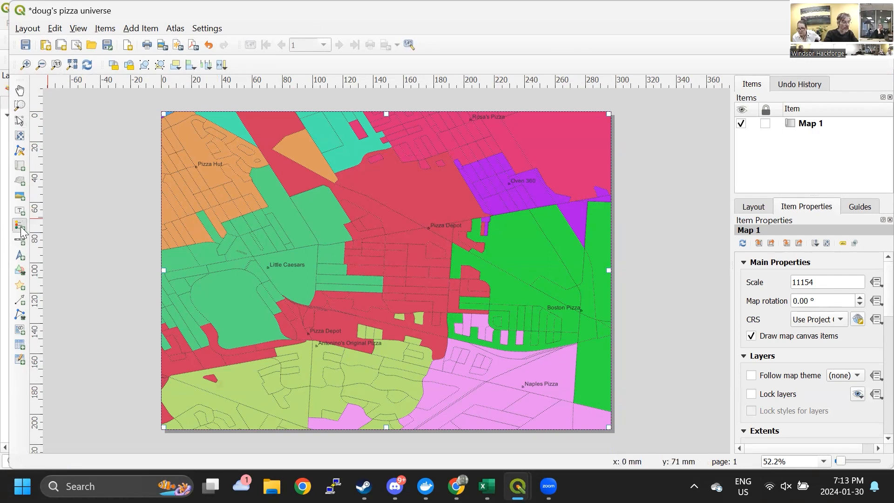
{"action": "left_click_drag", "start_coordinate": [529, 124], "coordinate": [595, 204]}
{"action": "left_click_drag", "start_coordinate": [606, 143], "coordinate": [511, 204]}
{"action": "mouse_move", "coordinate": [536, 278]}
{"action": "left_mouse_down"}
{"action": "mouse_move", "coordinate": [554, 202]}
{"action": "mouse_move", "coordinate": [539, 252]}
{"action": "mouse_move", "coordinate": [552, 280]}
{"action": "left_mouse_up"}
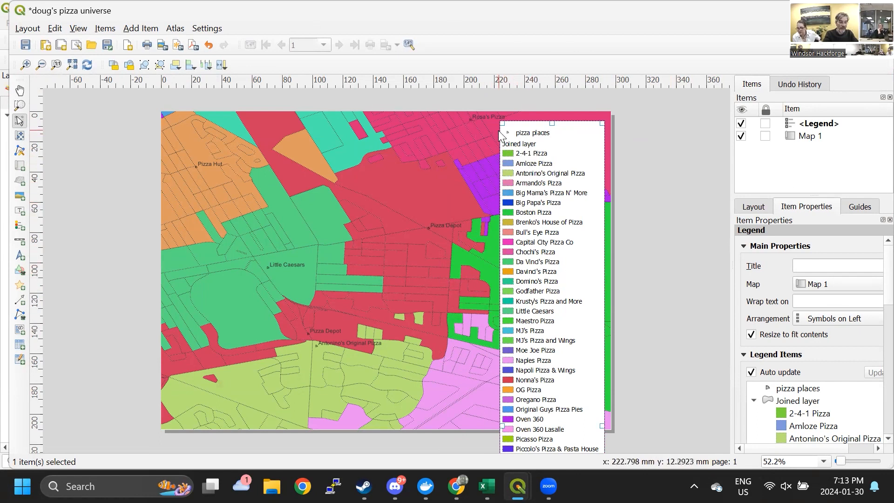
{"action": "left_click_drag", "start_coordinate": [501, 121], "coordinate": [472, 272]}
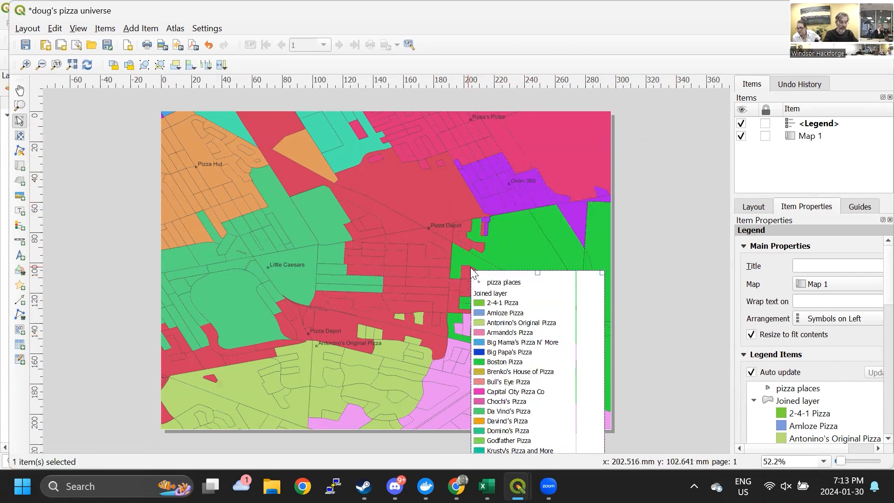
{"action": "key", "text": "Delete"}
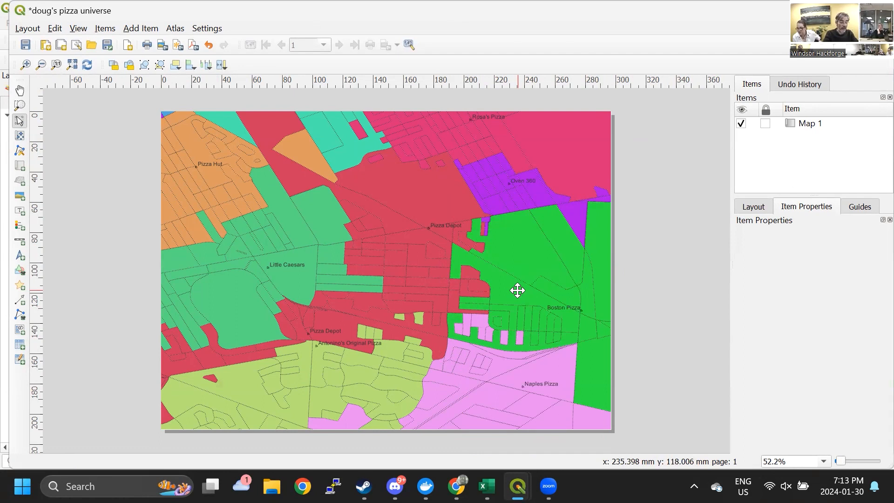